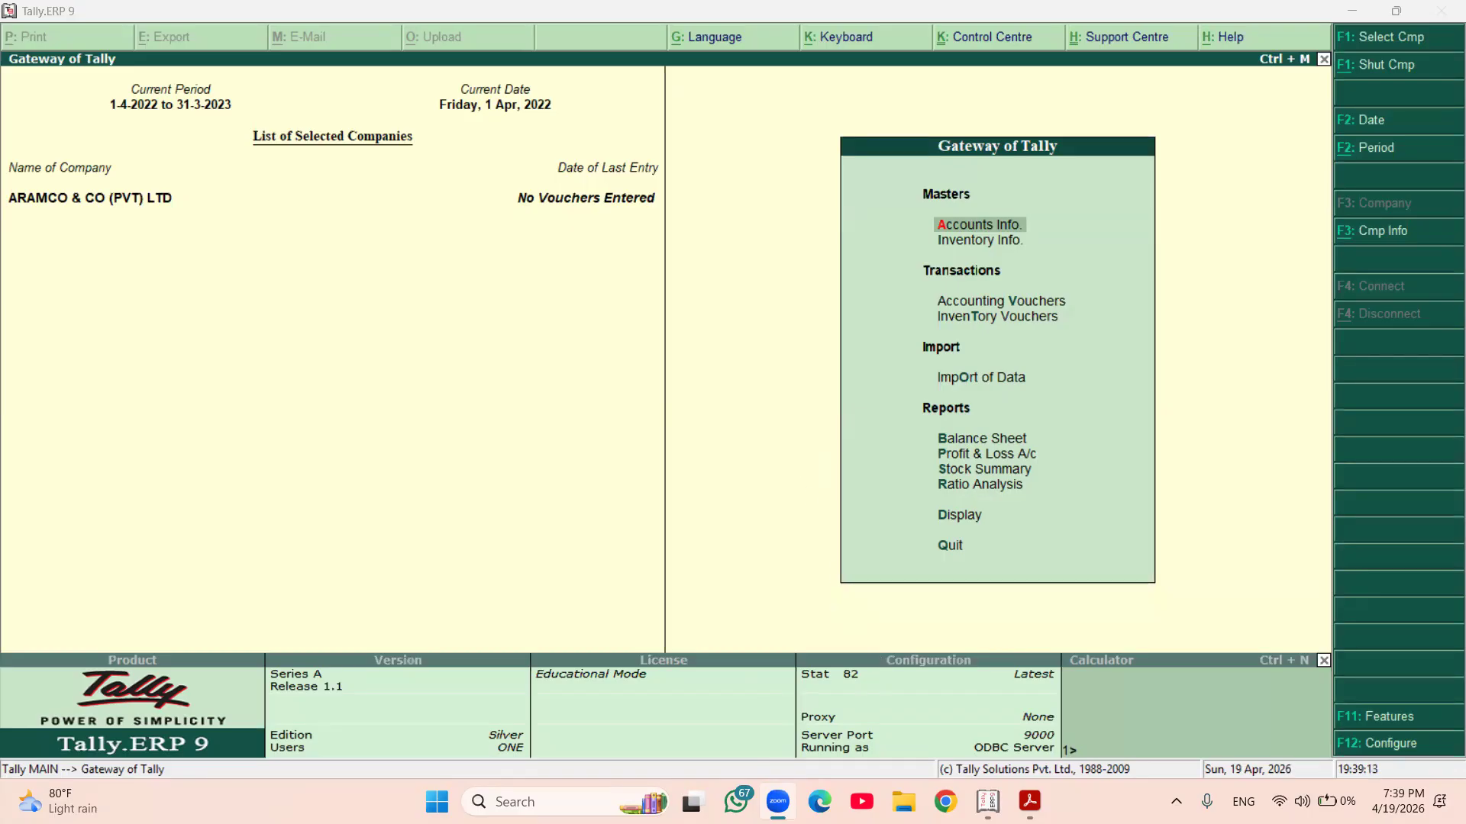
- Highlight the debtor entries in TALLY 1.pdf and open the creation of multiple ledgers in Tally.ERP 9
key("alt+Tab")
left_click_drag(168, 318, 1134, 458)
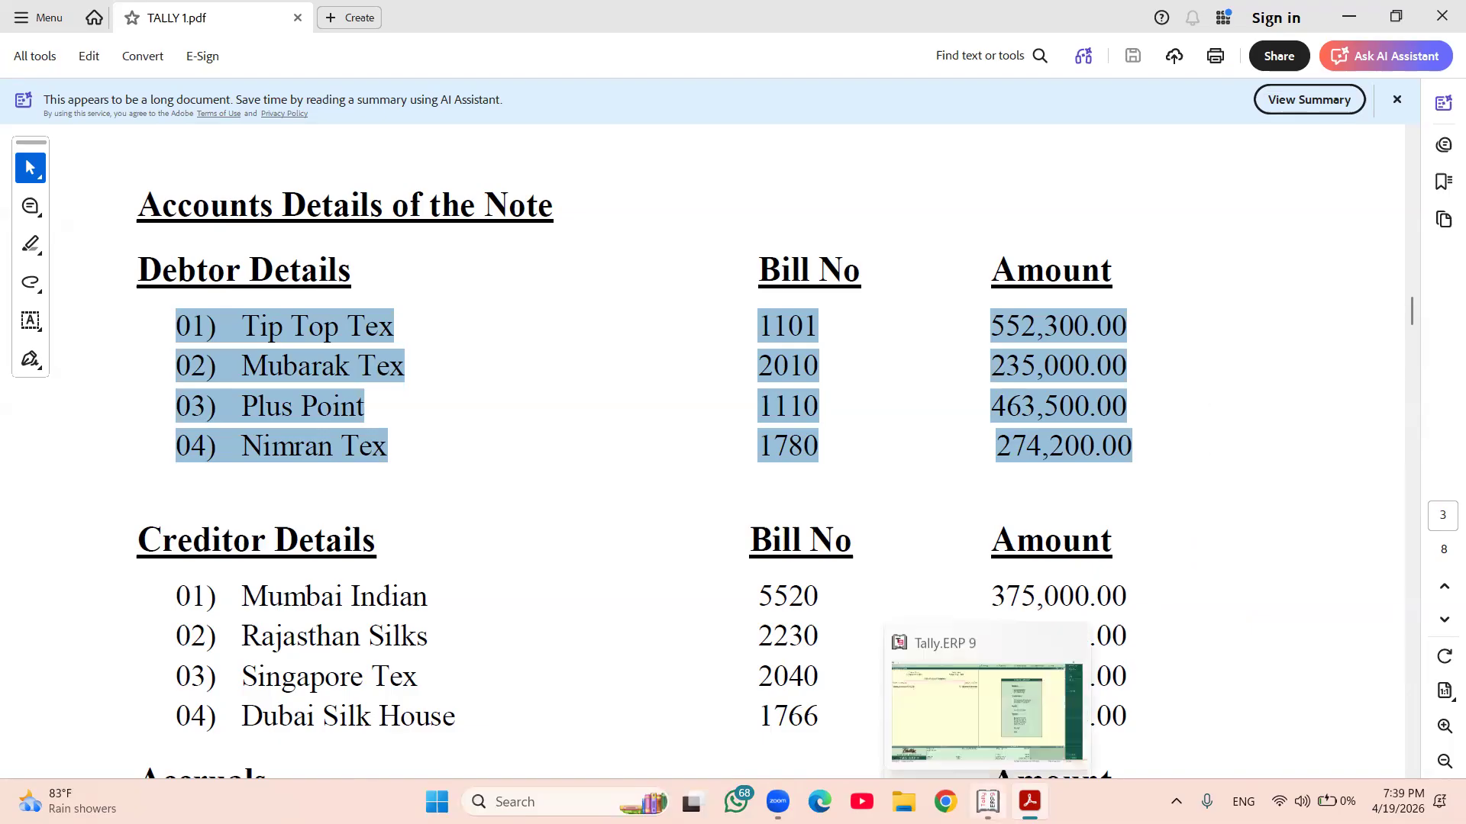
left_click(985, 710)
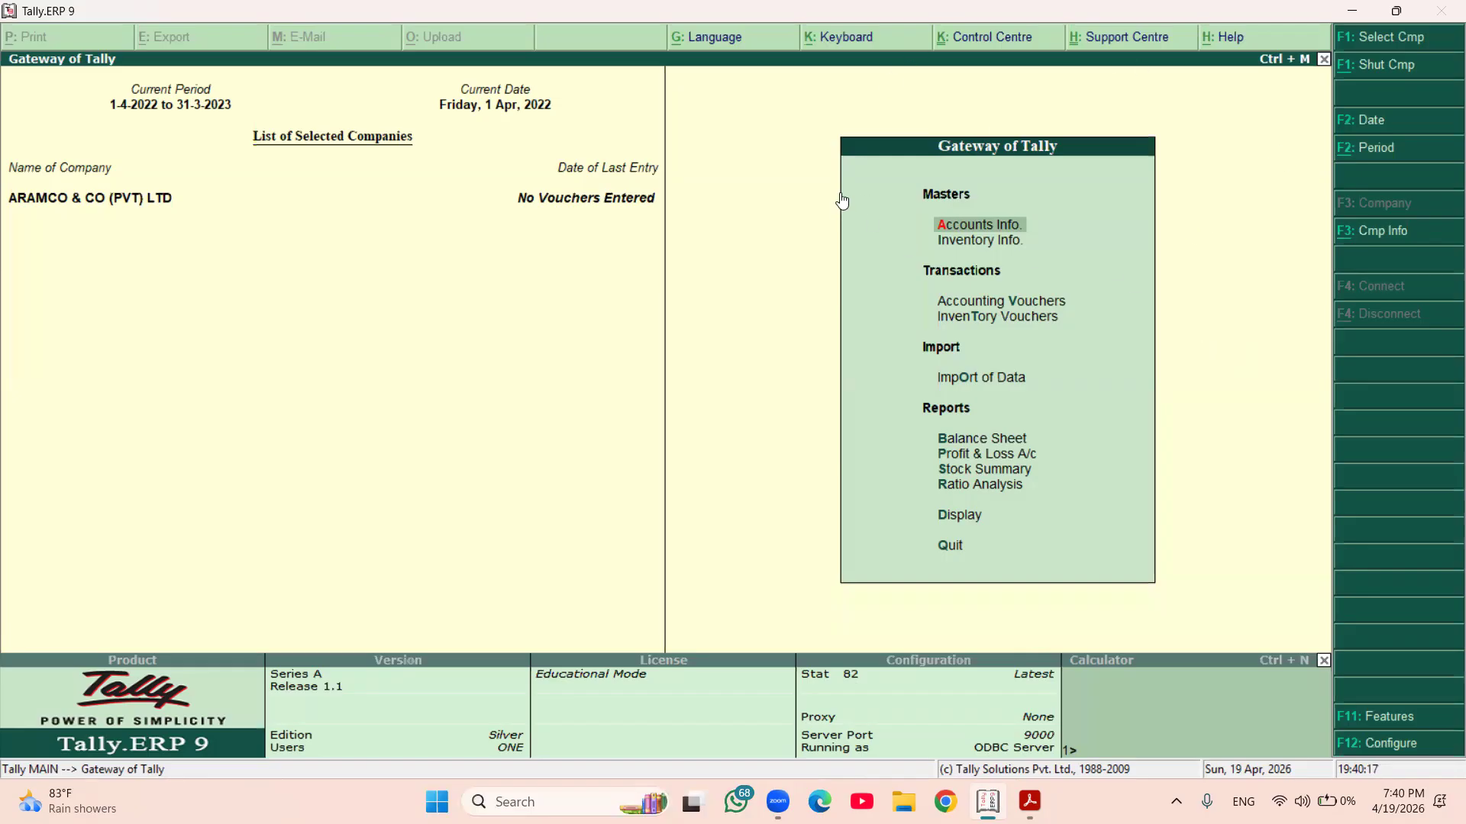
left_click(1014, 226)
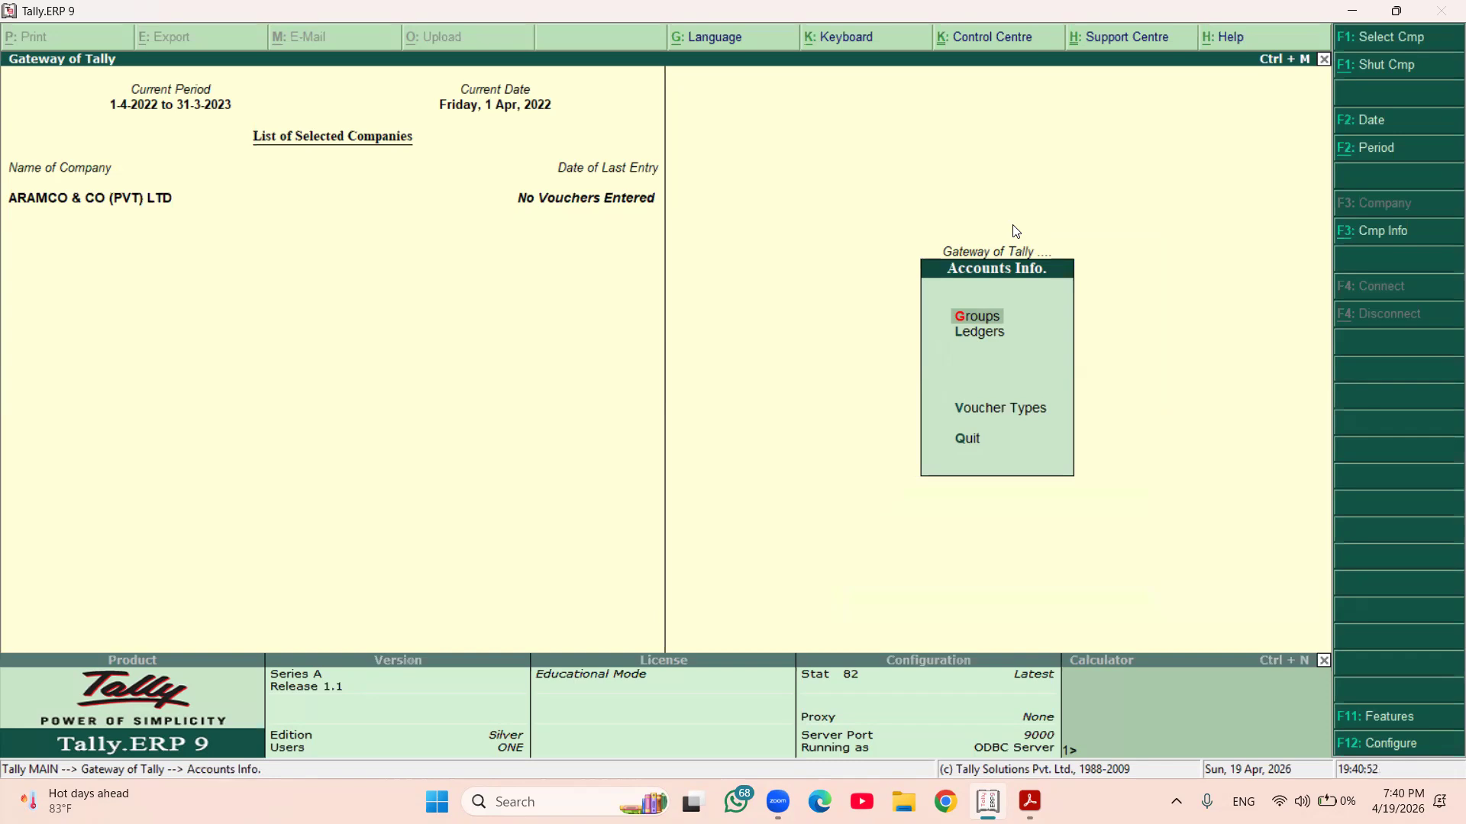
key("Down")
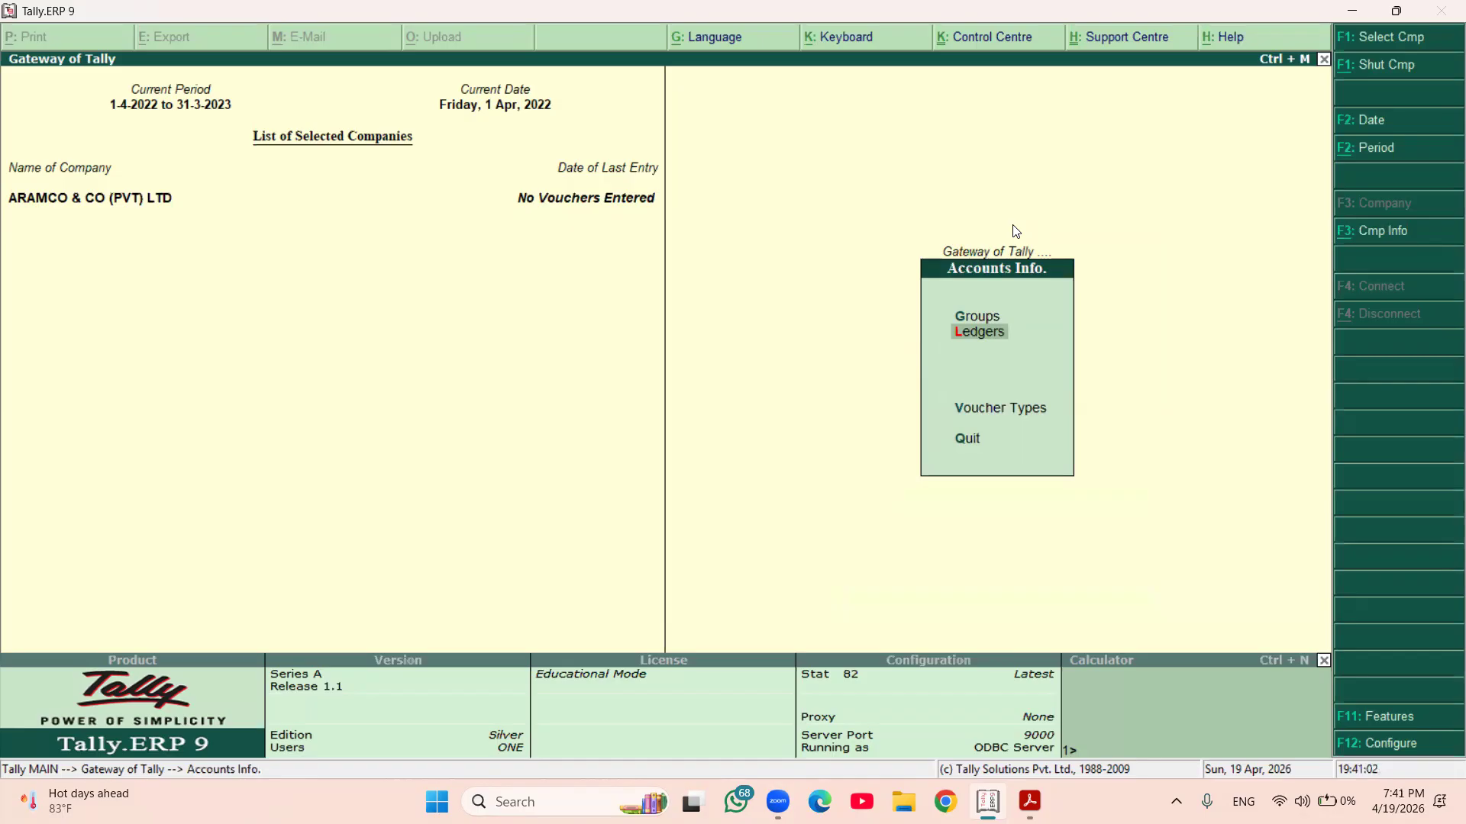
key("Return")
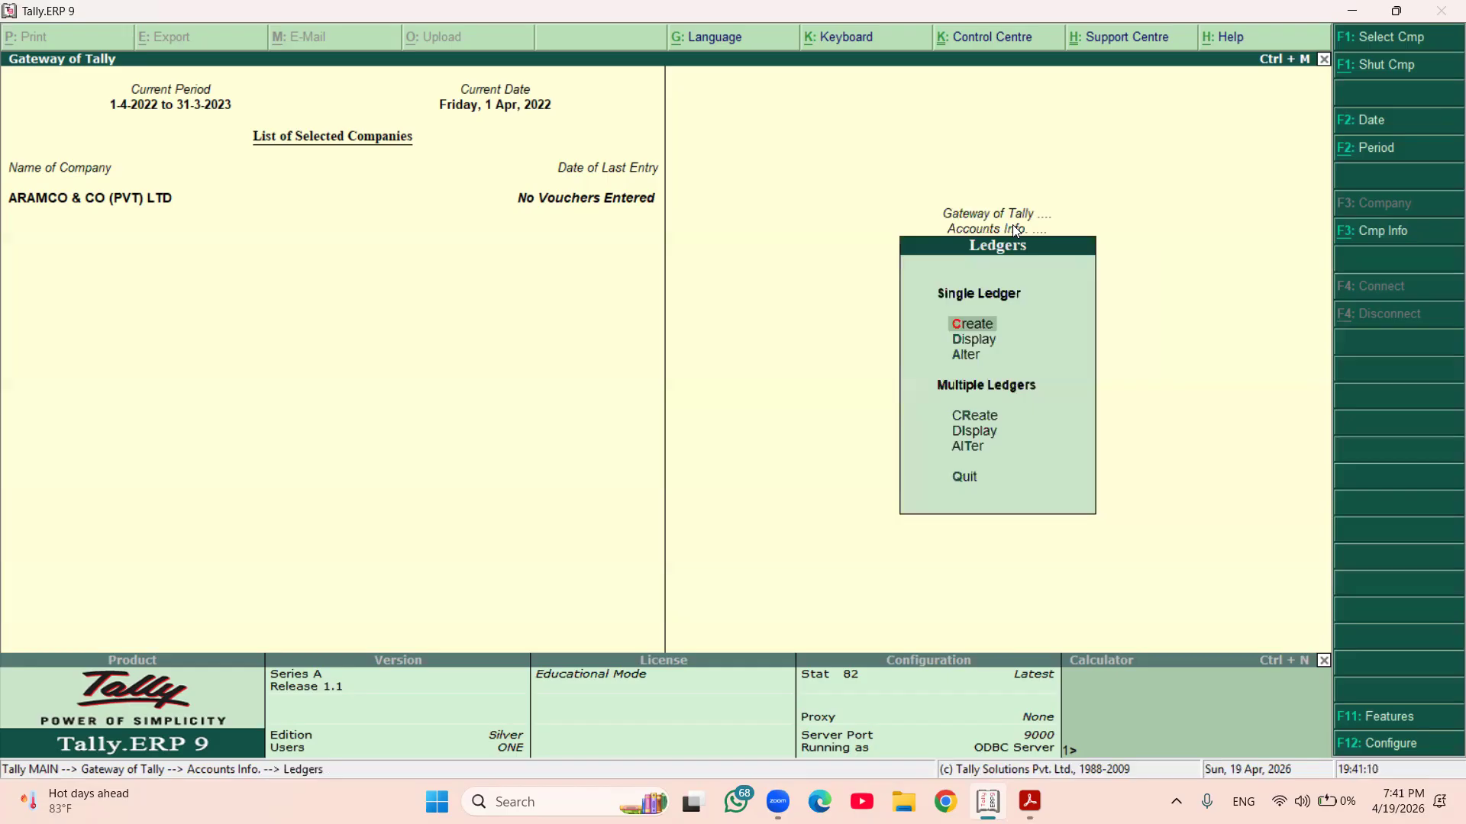
key("Down")
key("Down")
key("Down")
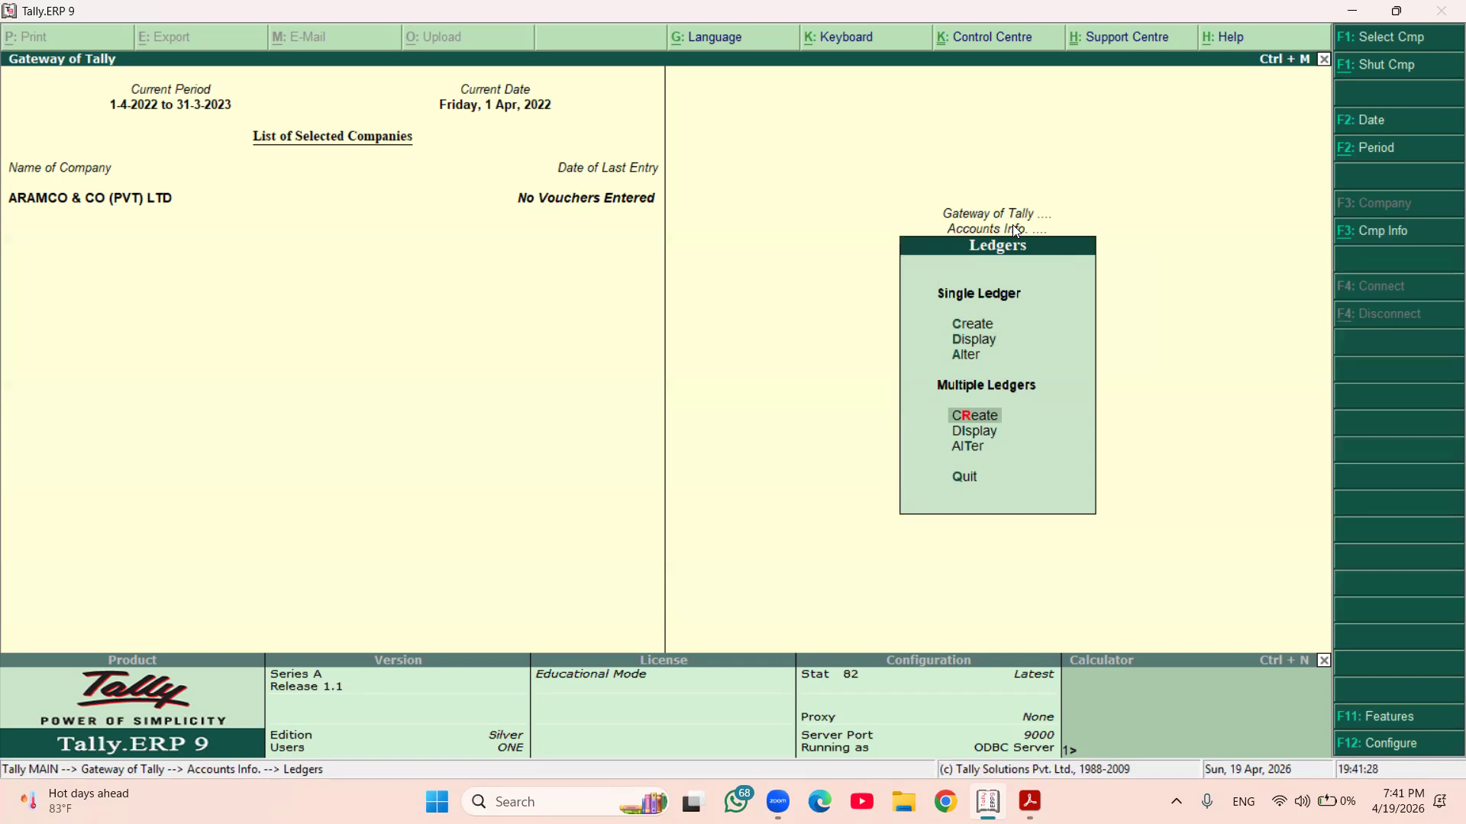
key("Return")
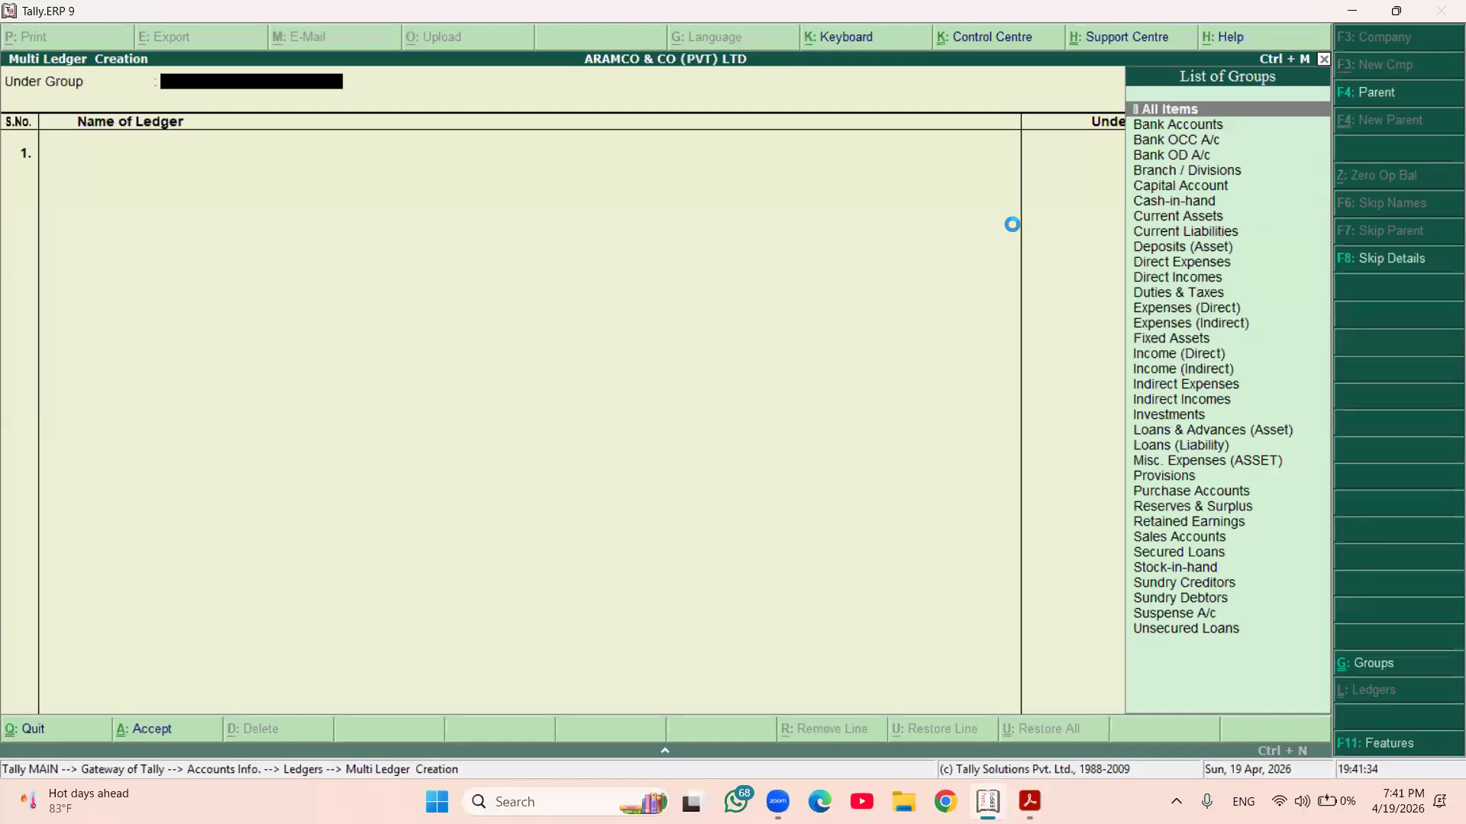
- Check the debtor list in TALLY 1.pdf and set the group for the new ledgers to Sundry Debtors
mouse_move(993, 797)
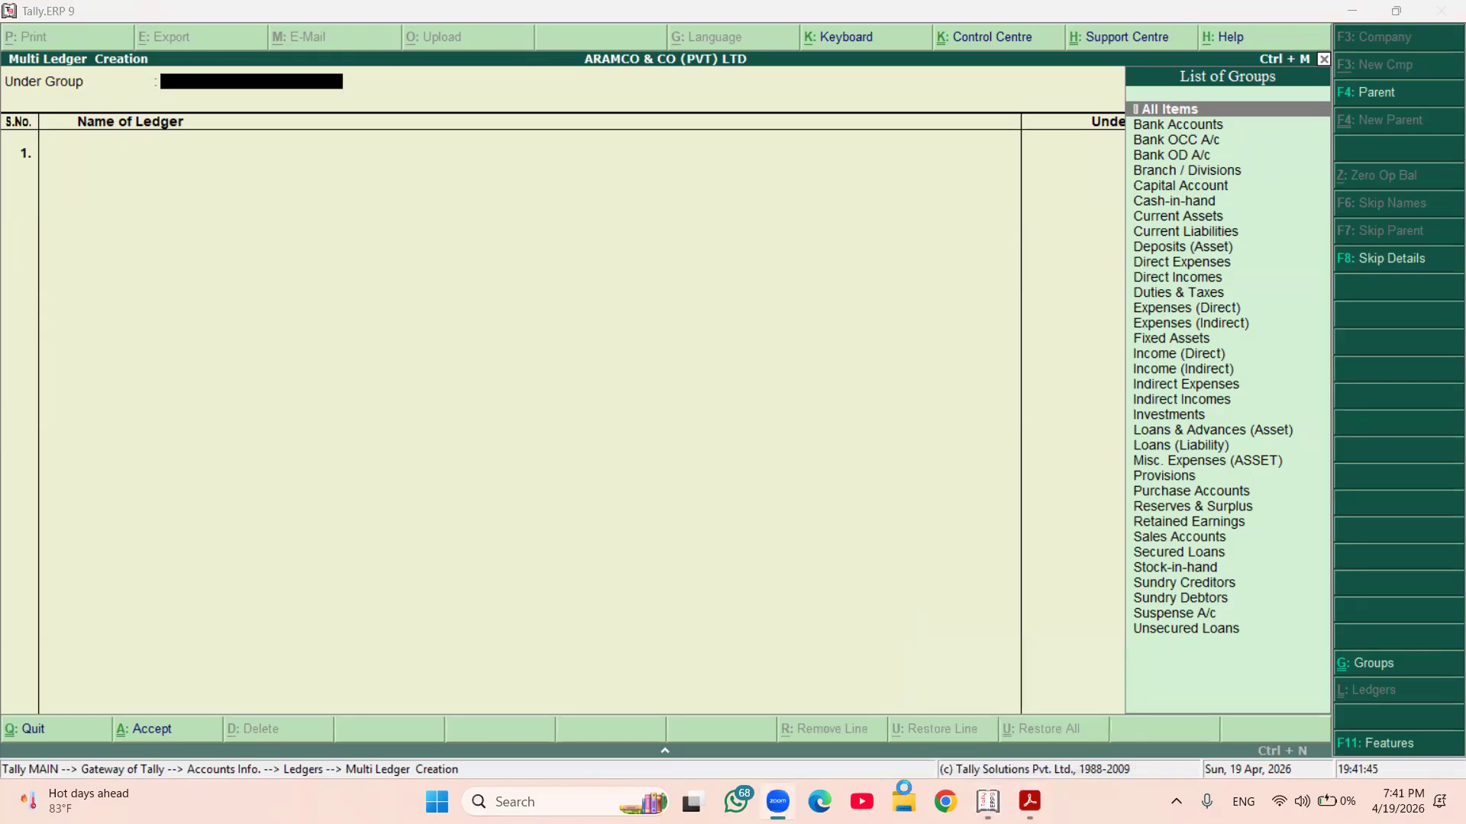
left_click(1030, 802)
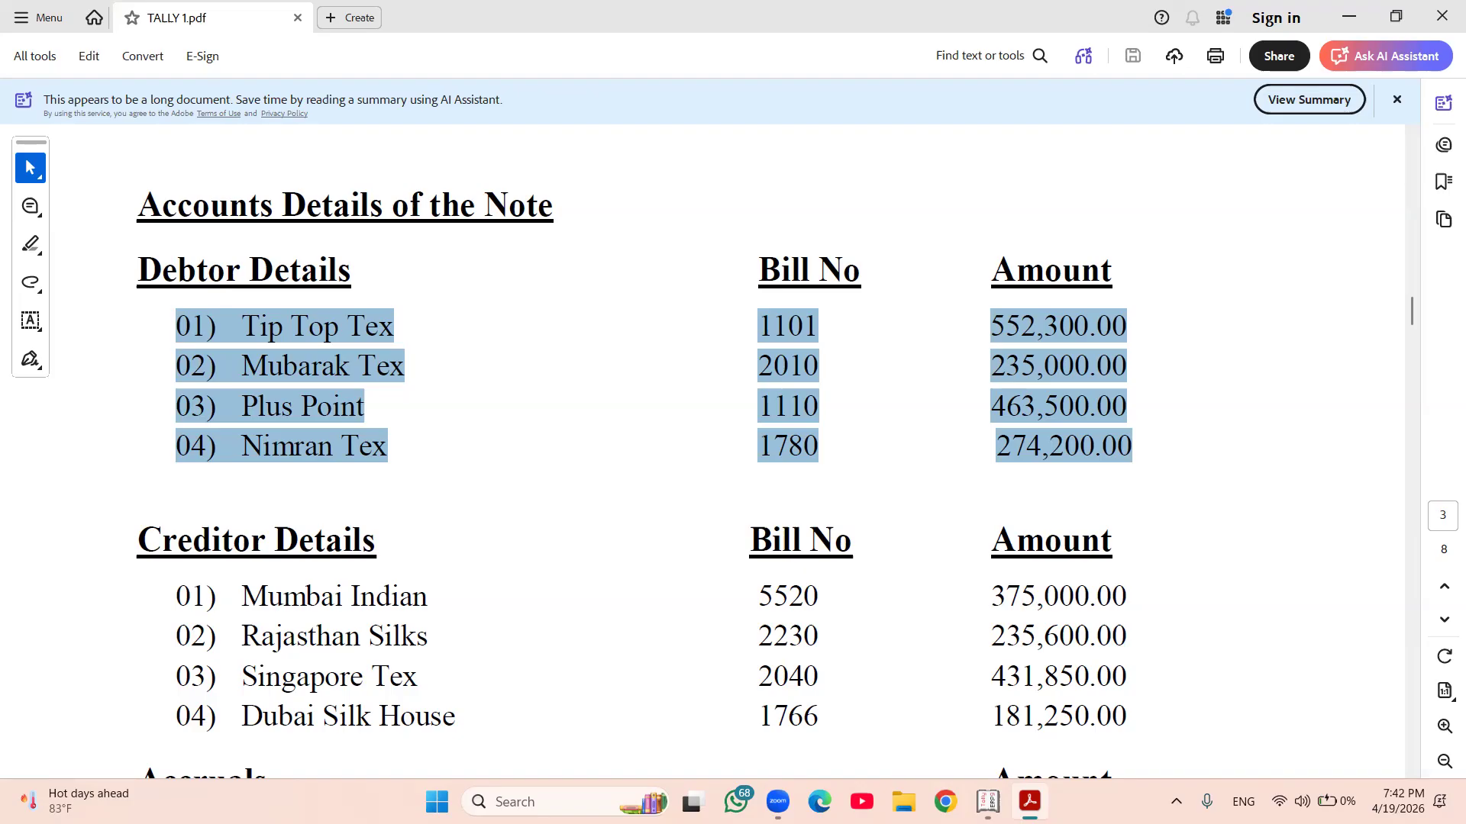
key("alt+Tab")
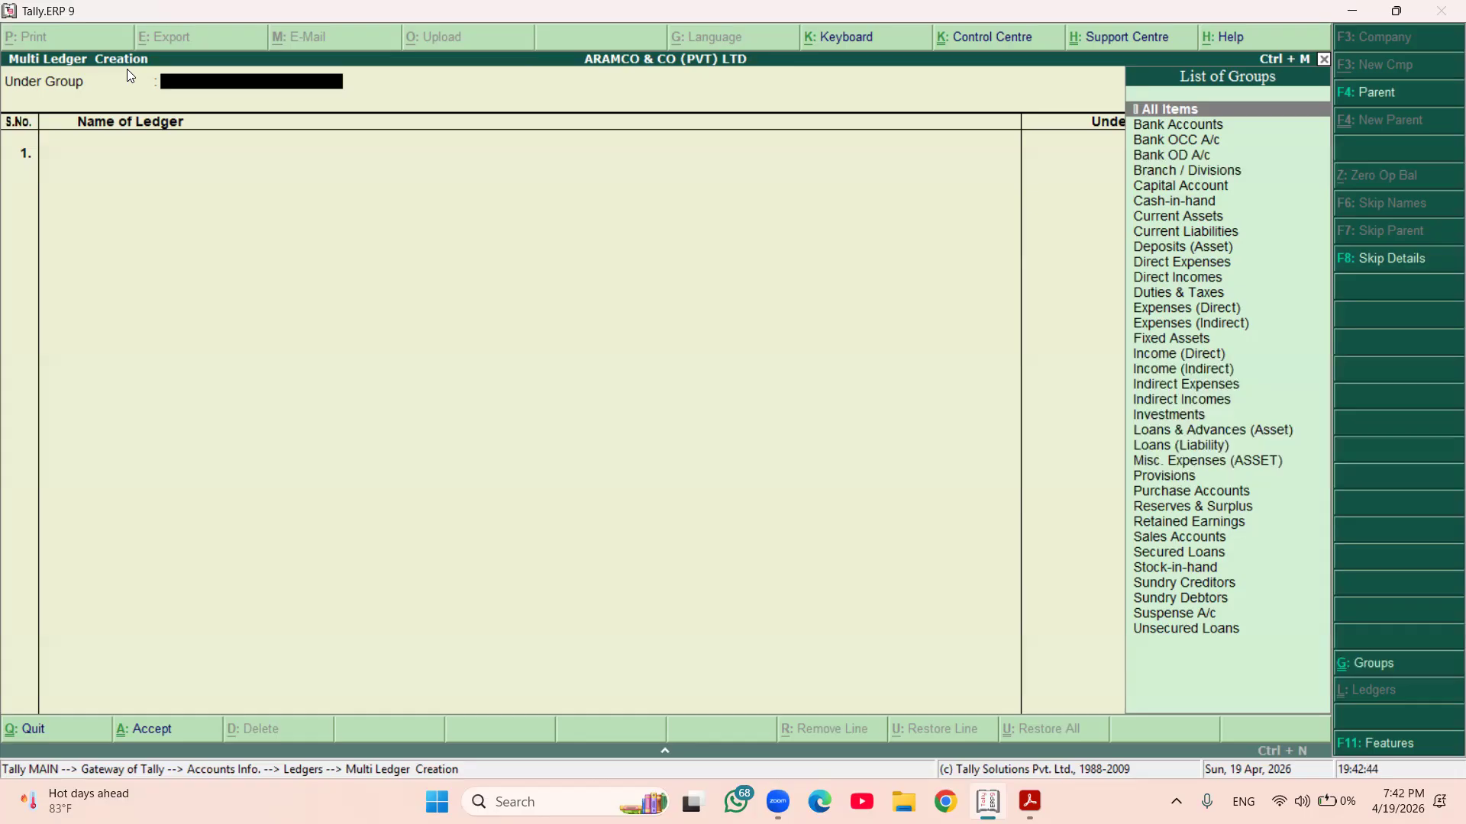
key("Down")
key("Down")
key("Down")
key("Down")
key("Down")
key("Down")
key("Down")
key("Down")
key("Down")
key("Down")
key("Down")
key("Down")
key("Down")
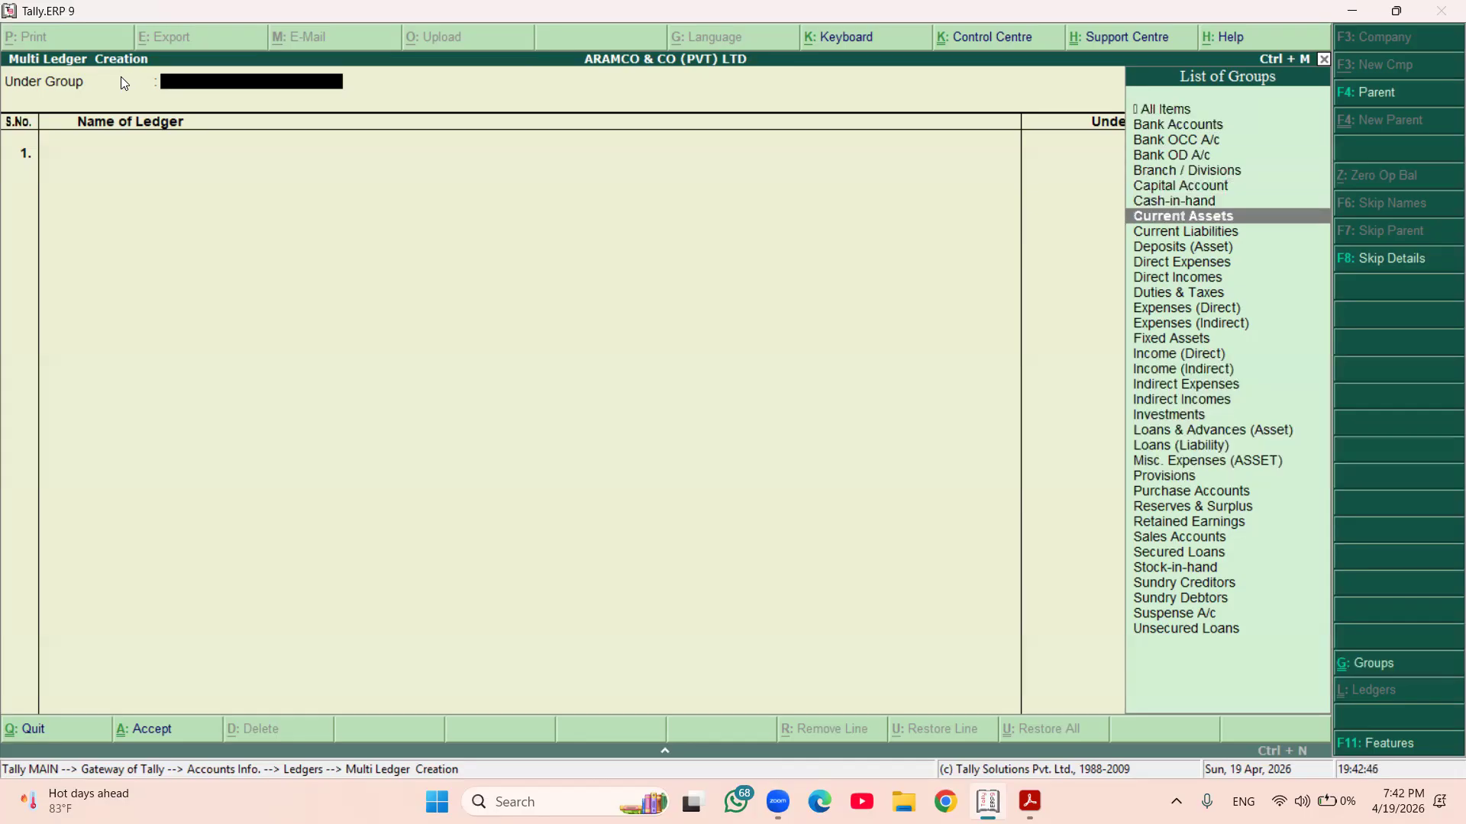
key("Down")
key("Down")
key("Down")
key("Down")
key("Down")
key("Down")
key("Down")
key("Down")
key("Down")
key("Down")
key("Down")
key("Down")
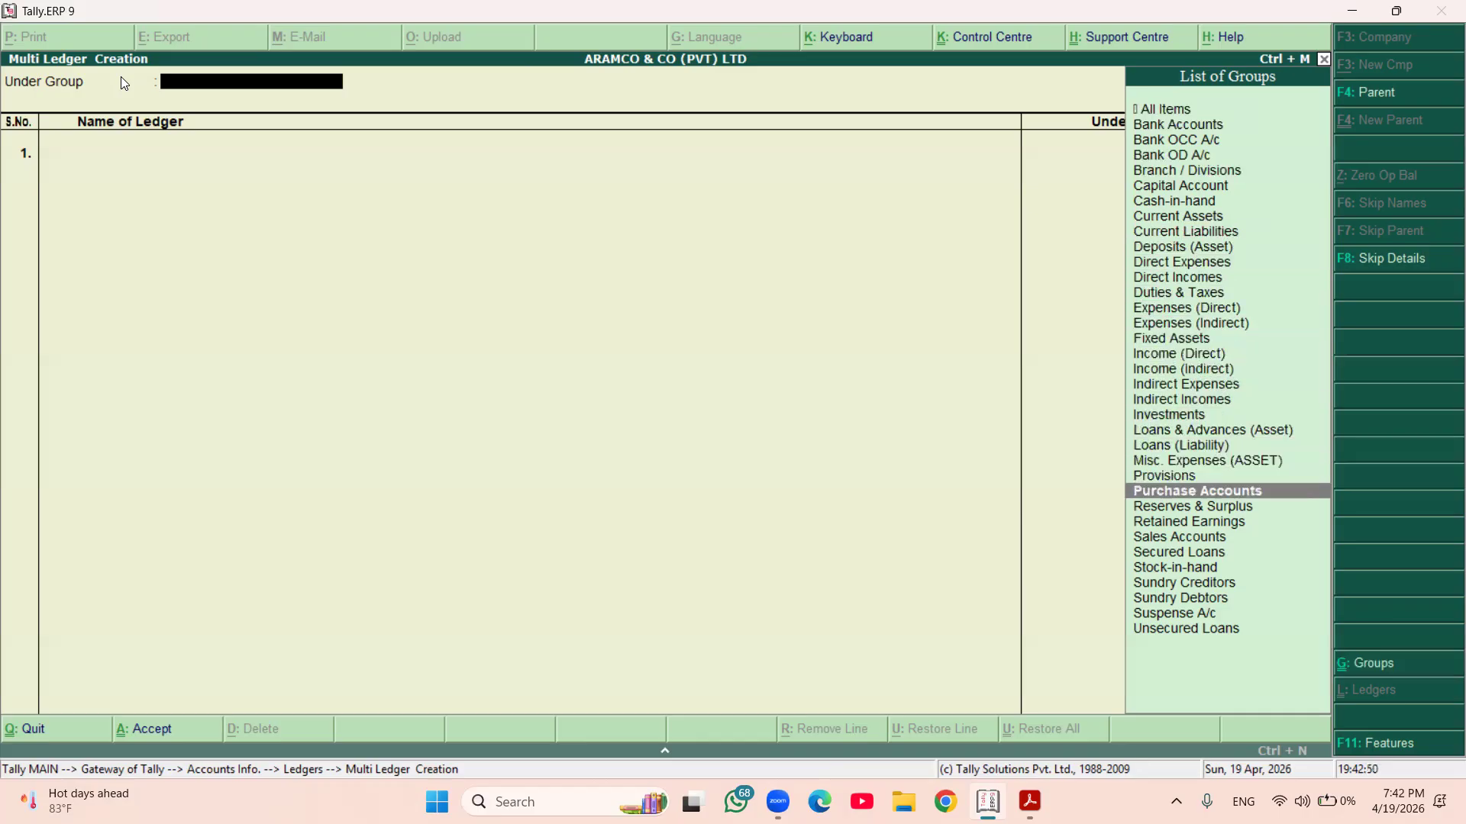
key("Down")
key("Down")
key("Down")
key("Down")
key("Down")
key("Down")
key("Down")
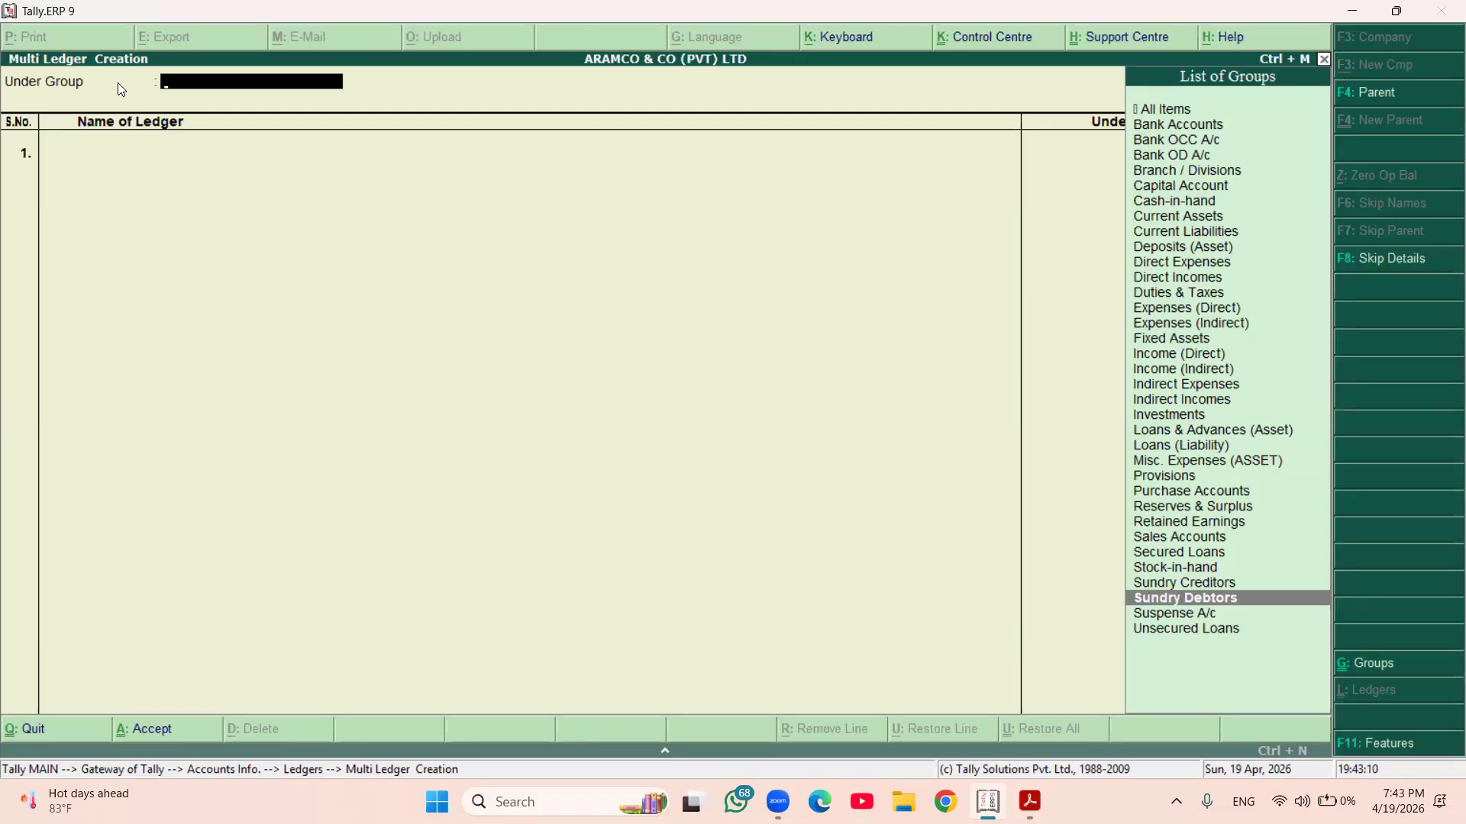
key("Return")
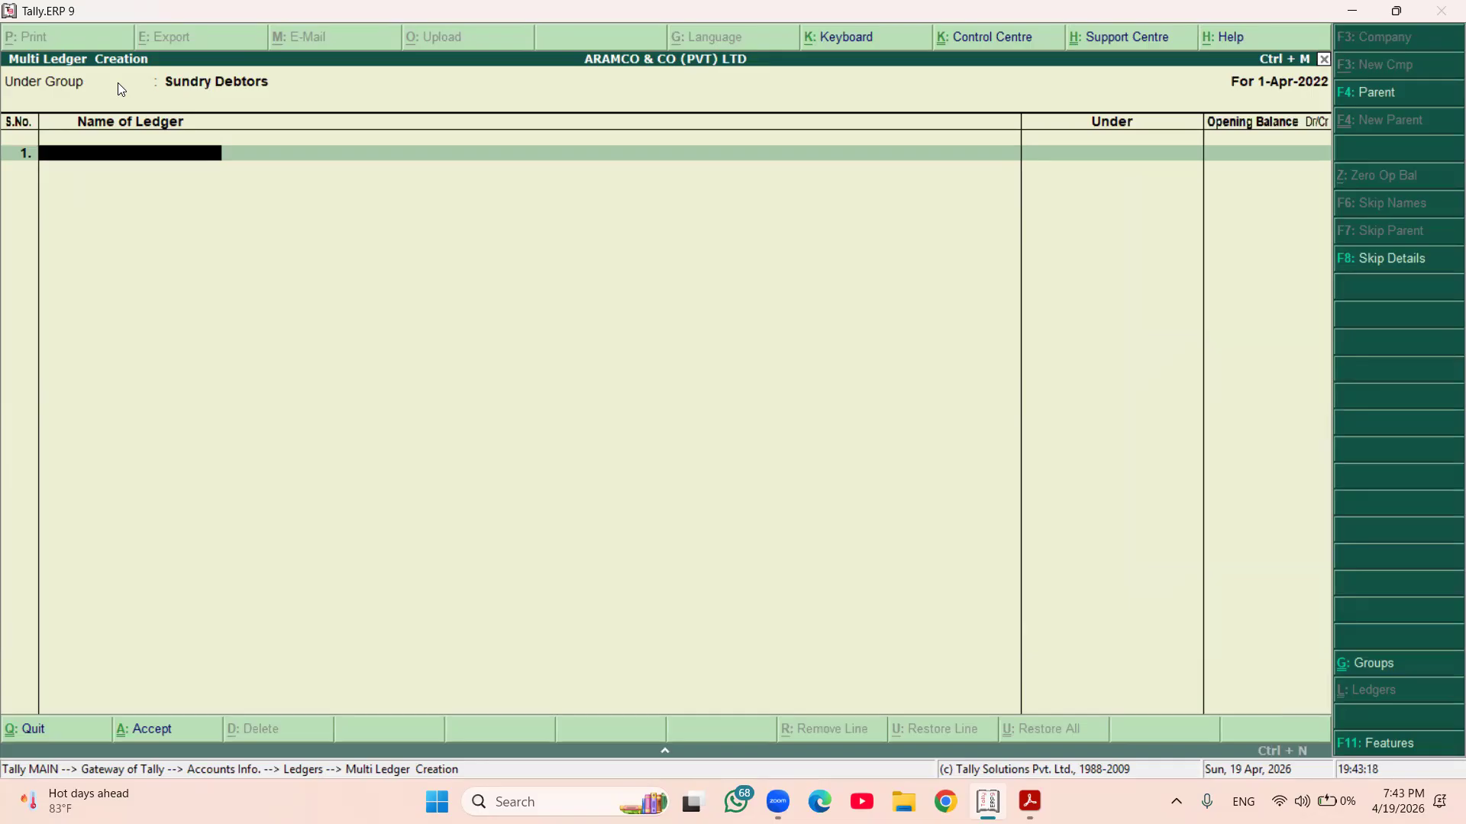
- Add the first debtor ledger, Tip Top Tax, with an opening balance of 5,52,300.00 Dr, checking the amount in TALLY 1.pdf
type("Tip Top Tax")
key("Return")
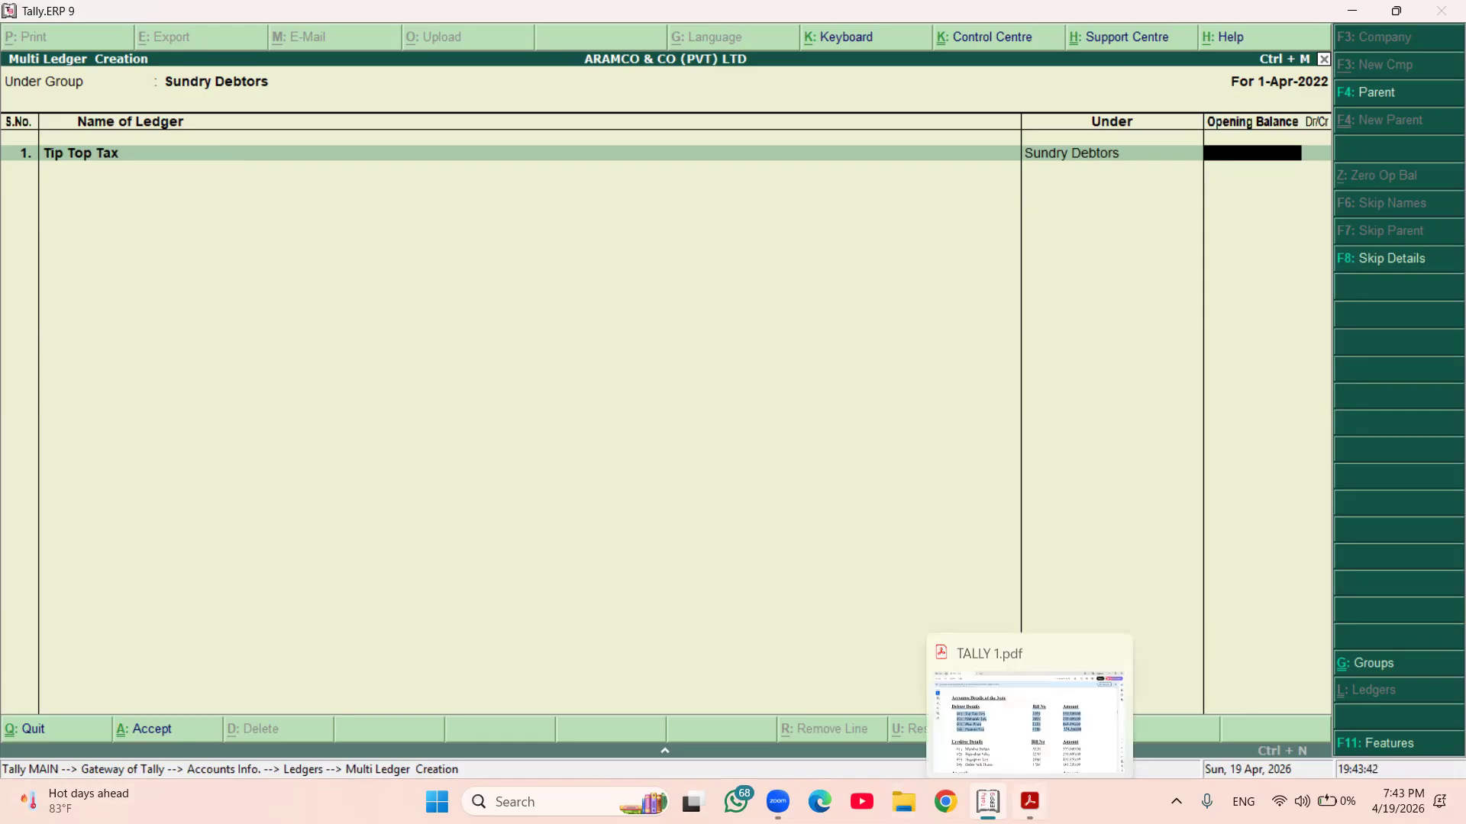
left_click(1030, 802)
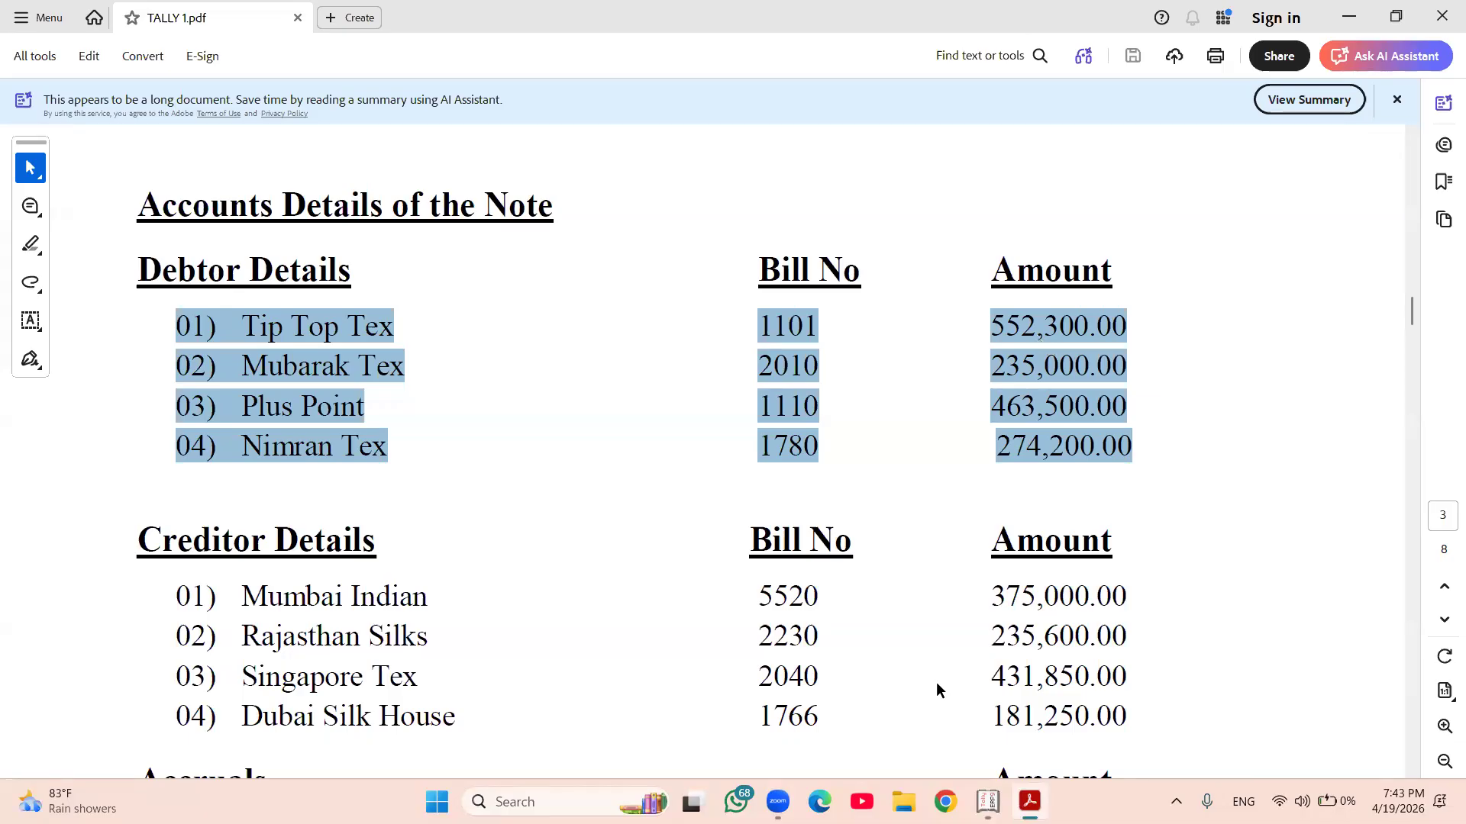
key("alt+Tab")
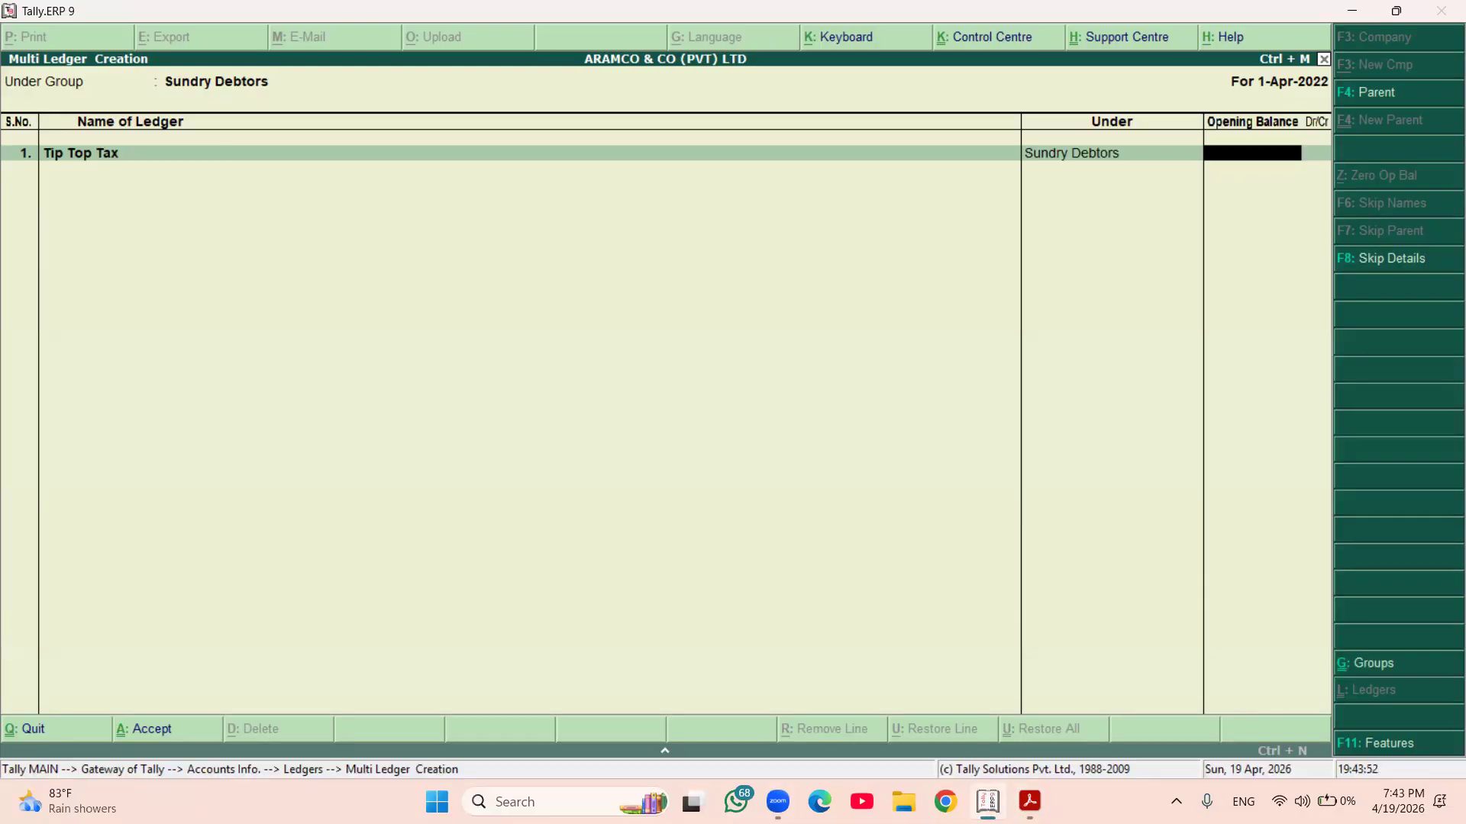
type("5,52,")
type("300")
key("Return")
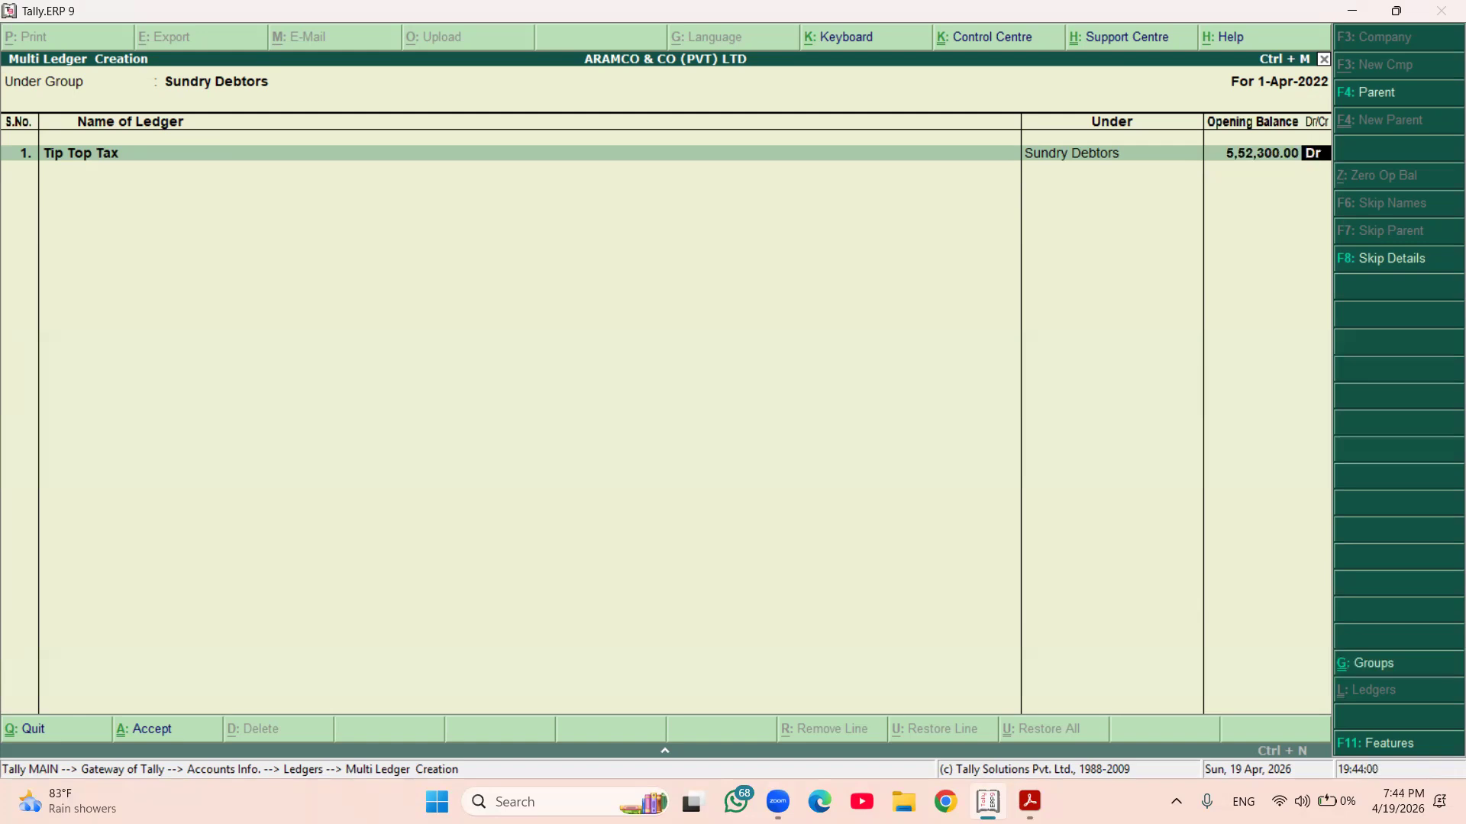
key("Return")
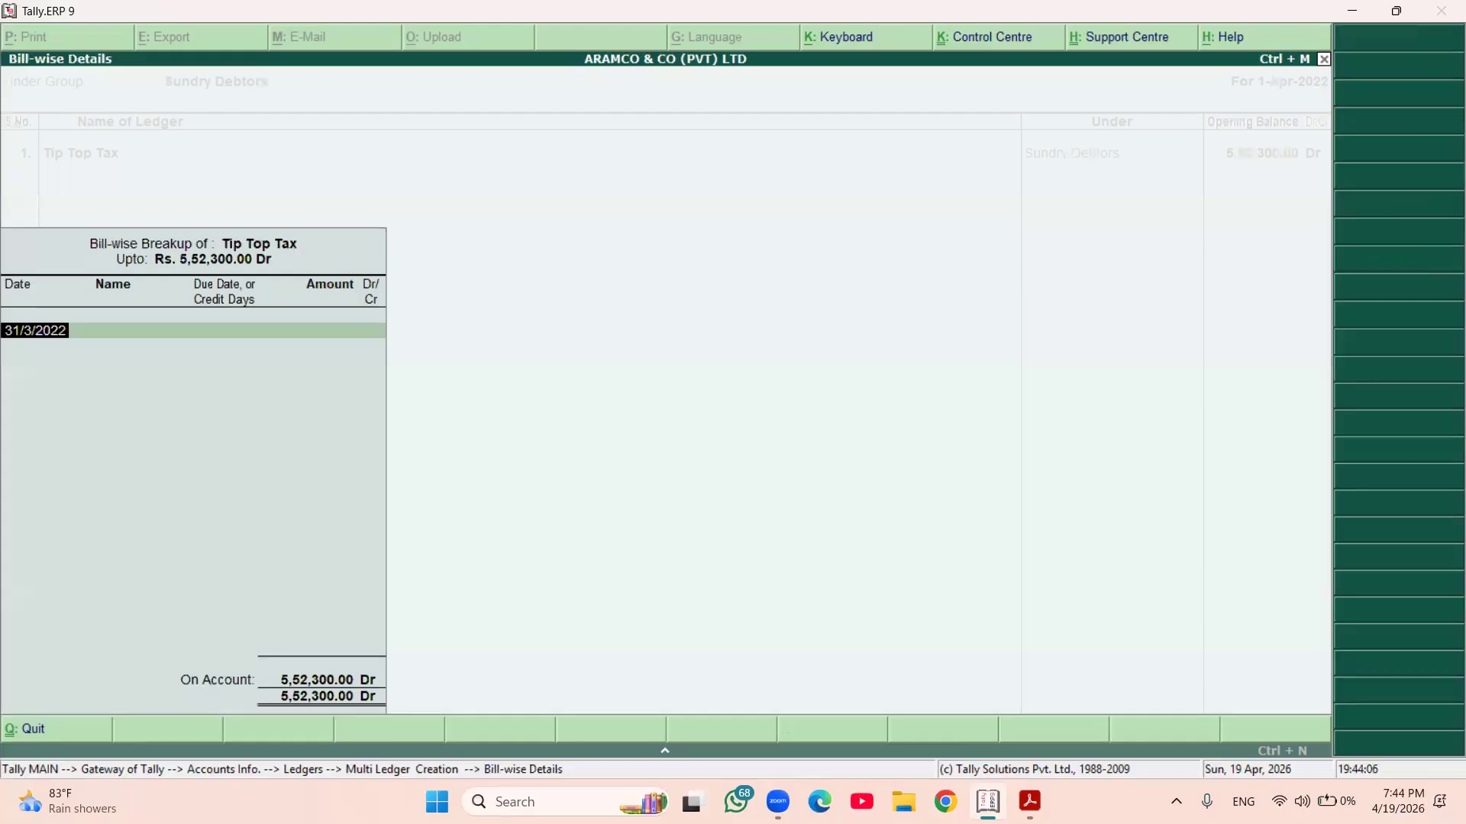
- Look up Tip Top's bill number in TALLY 1.pdf and allocate its full opening balance to bill 1101 dated 31/3/2022
left_click(1029, 802)
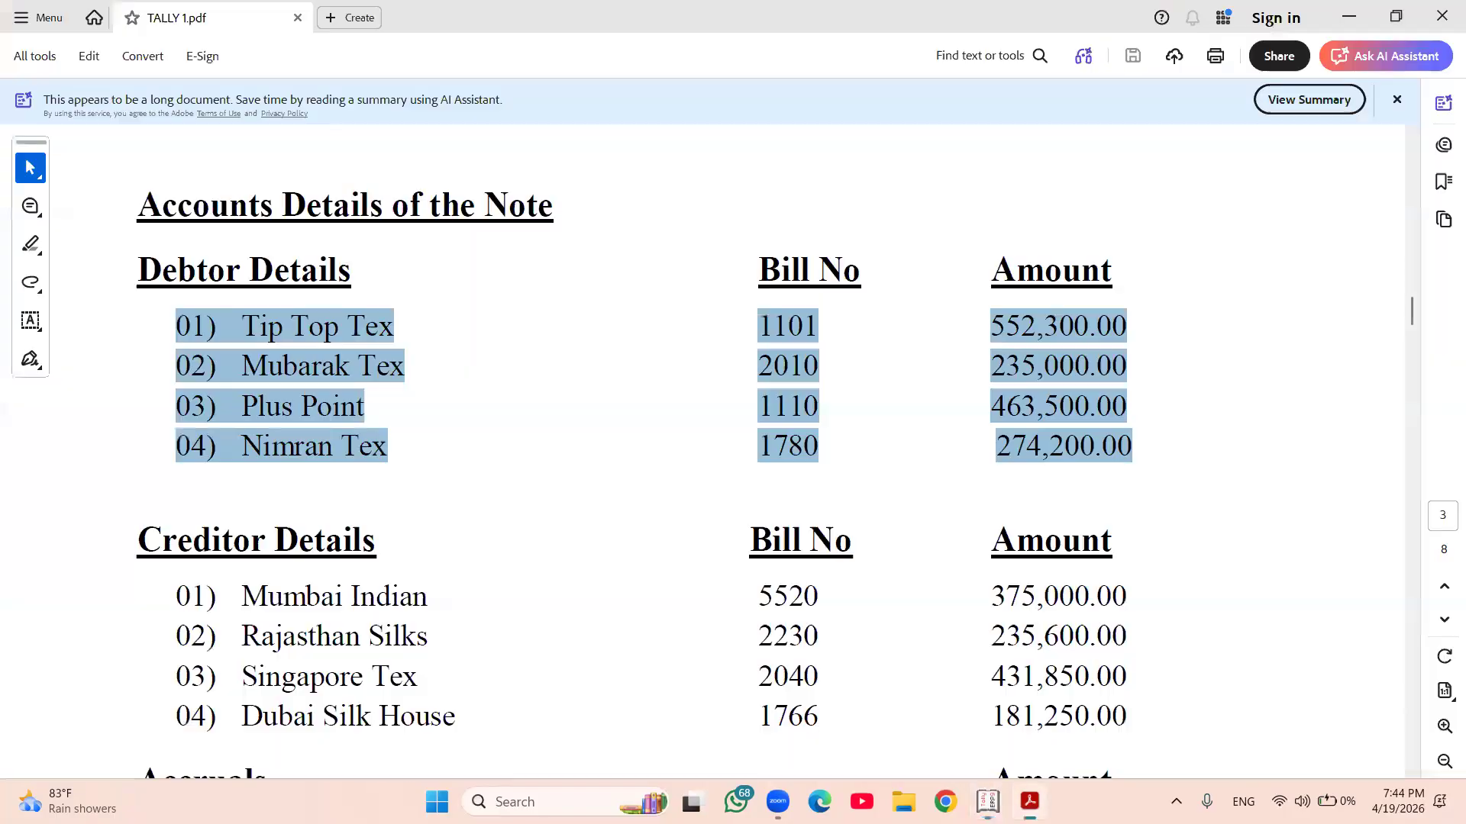
left_click_drag(754, 319, 830, 326)
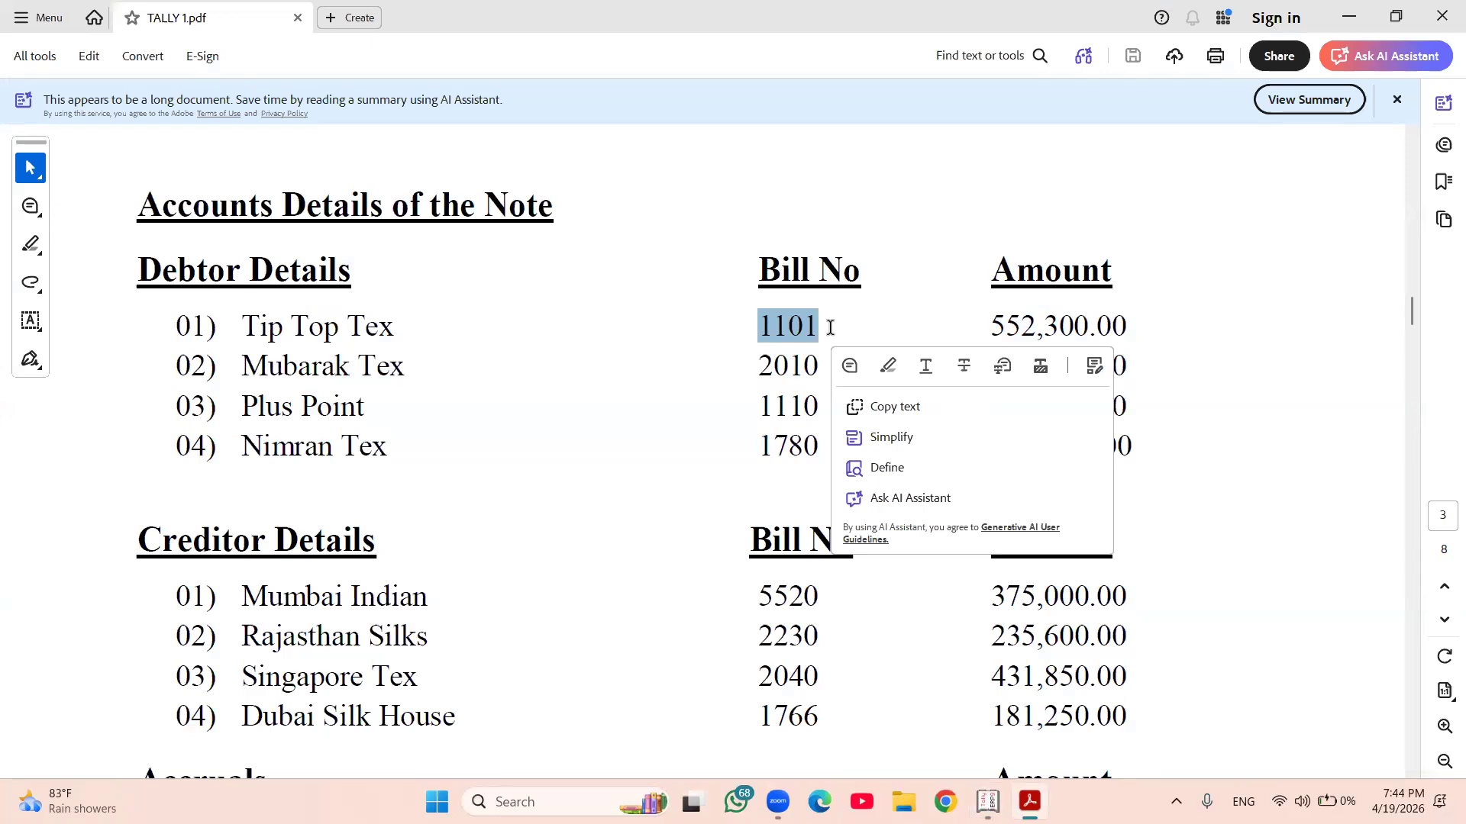
left_click(988, 802)
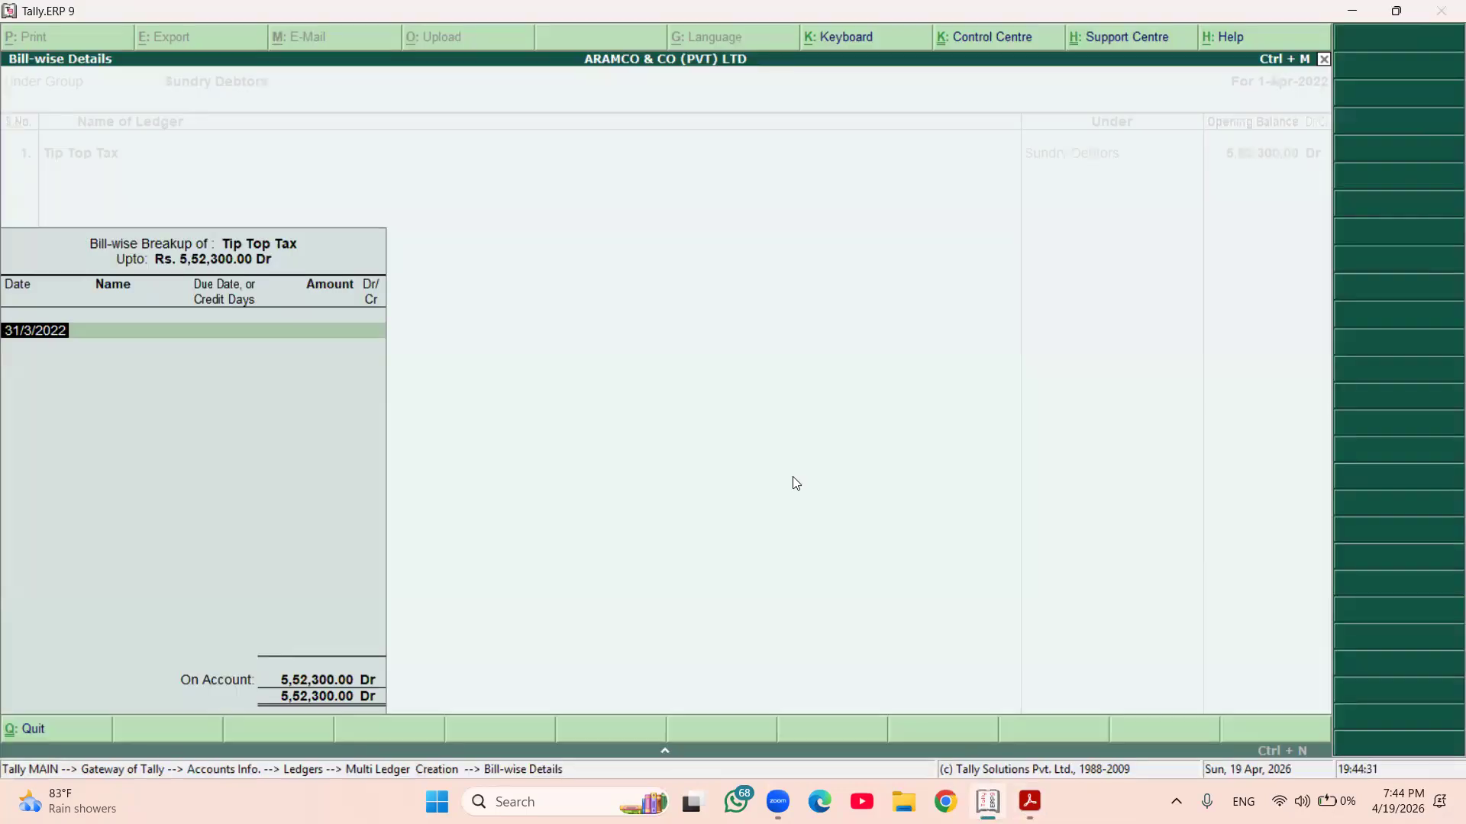
key("Return")
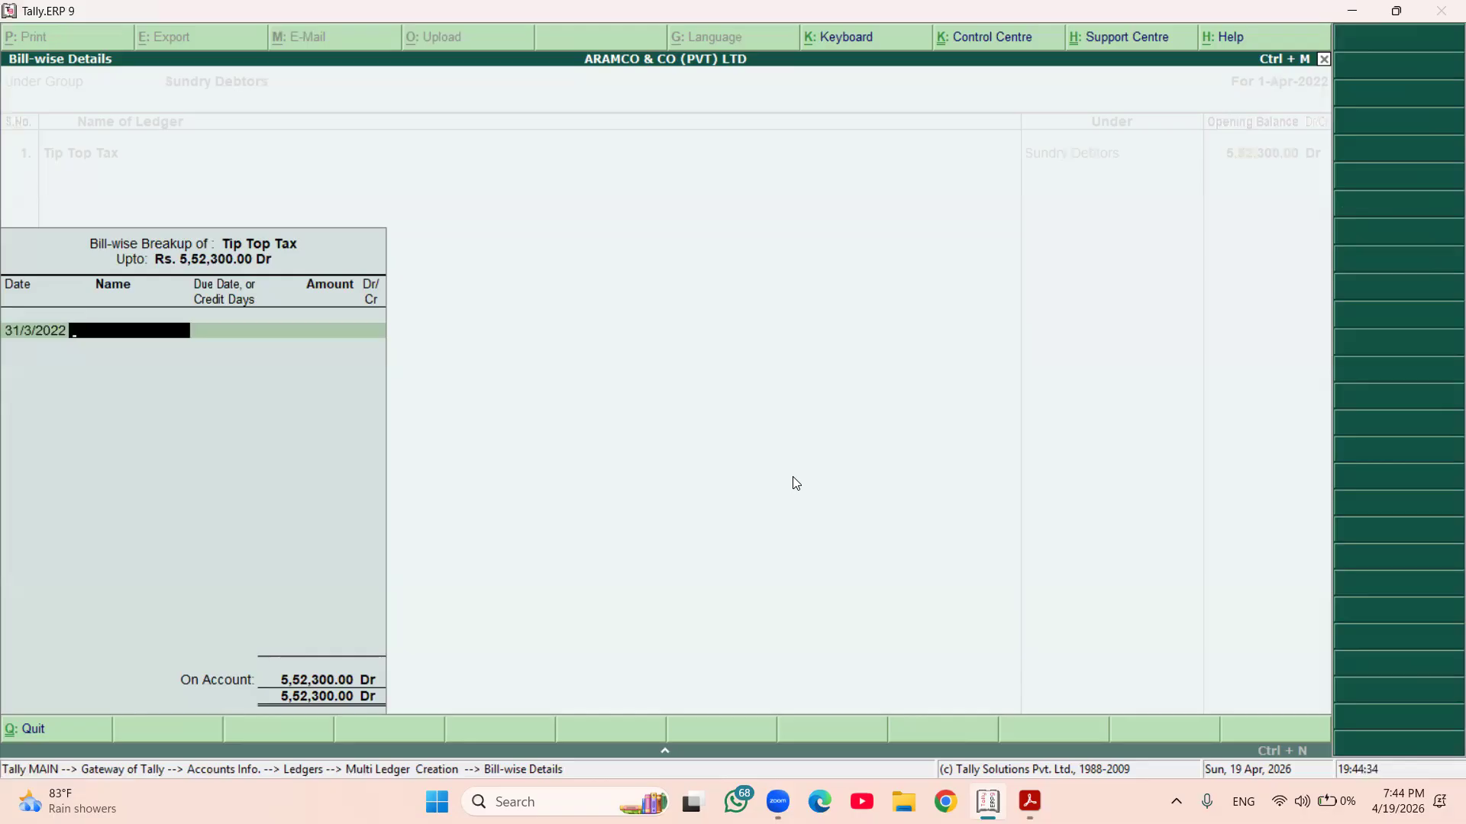
type("1101")
key("Return")
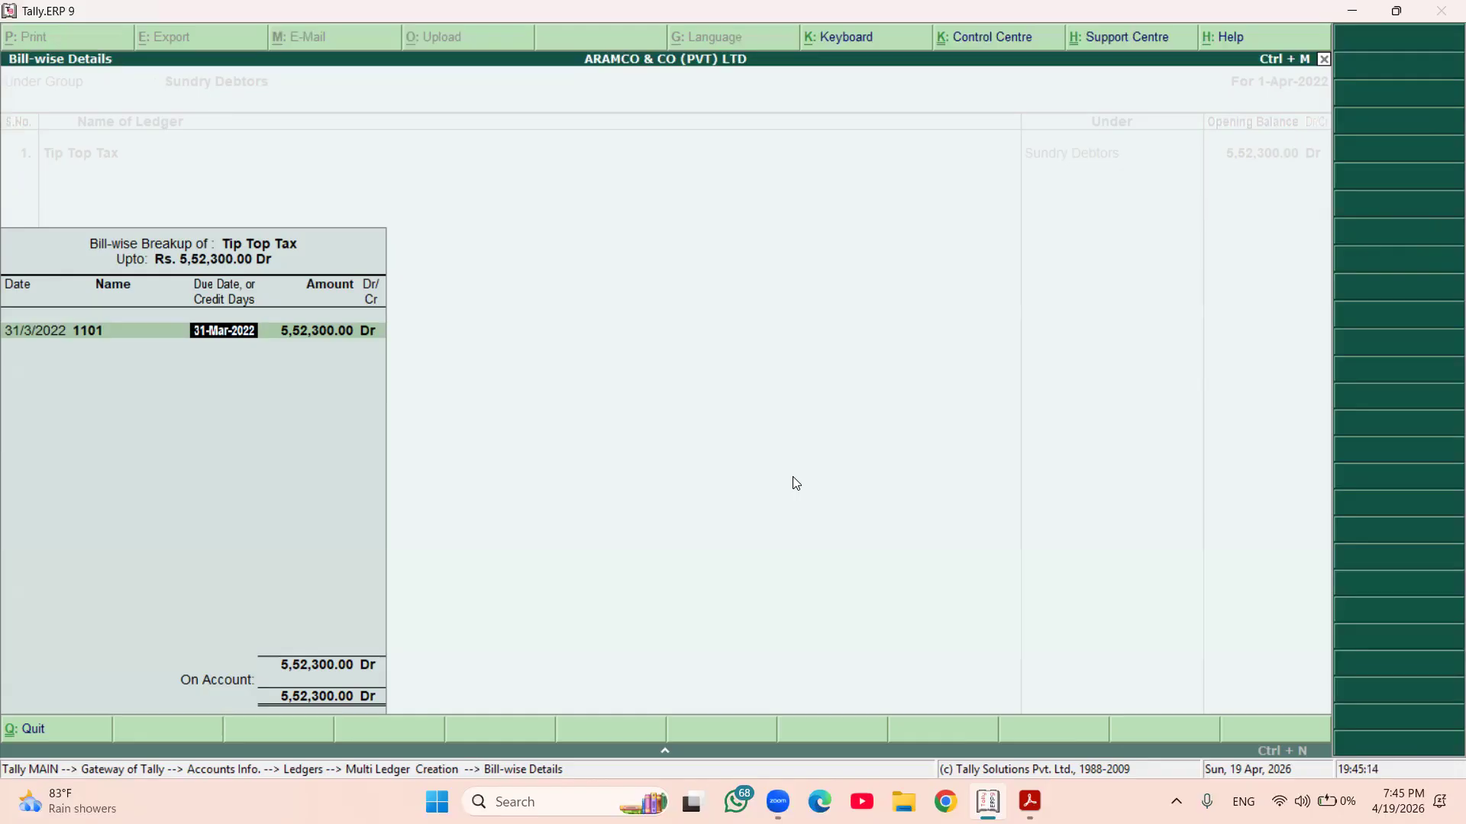
key("Return")
key("Return")
key("Return")
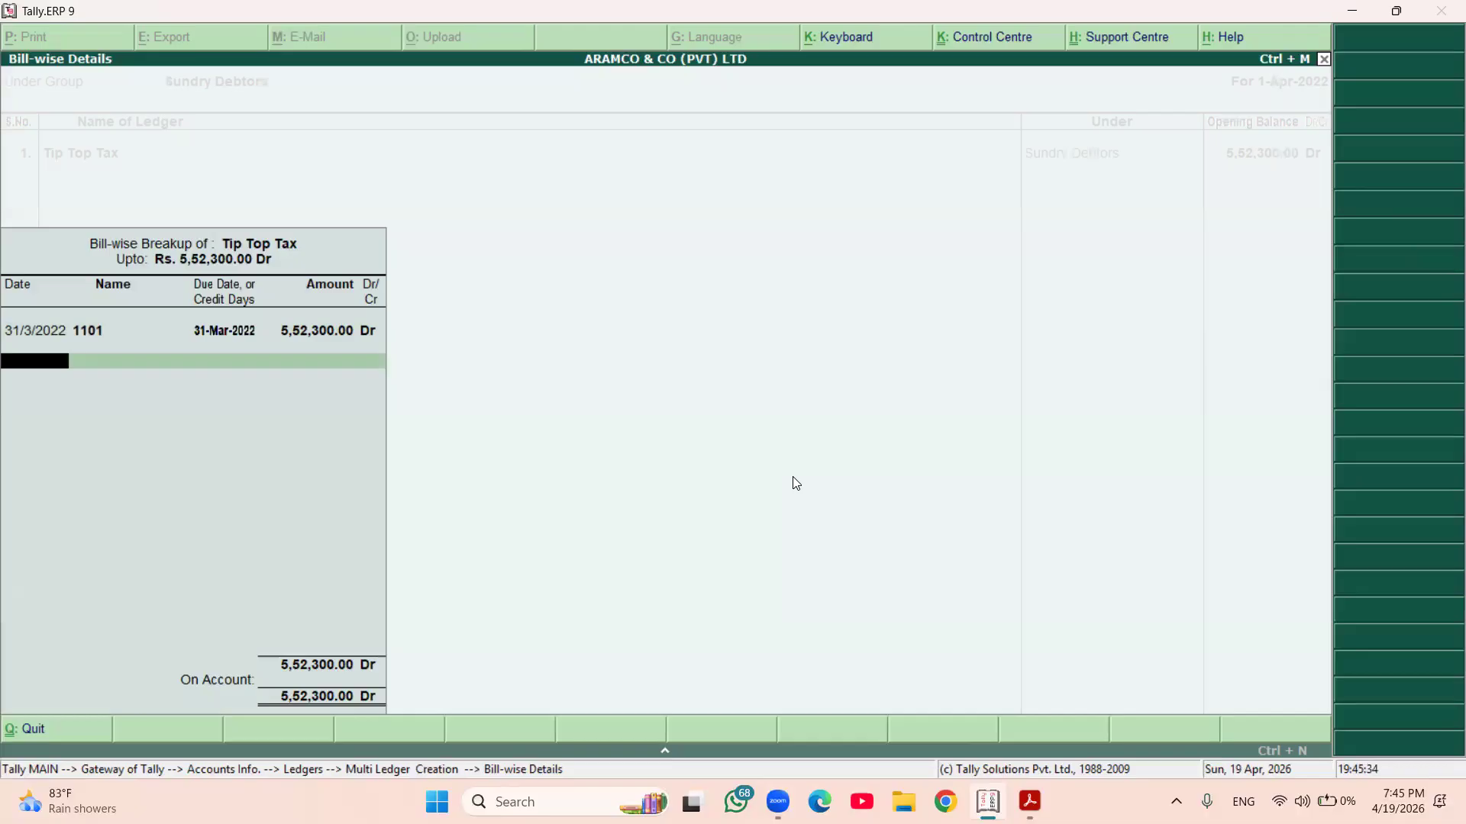
key("Return")
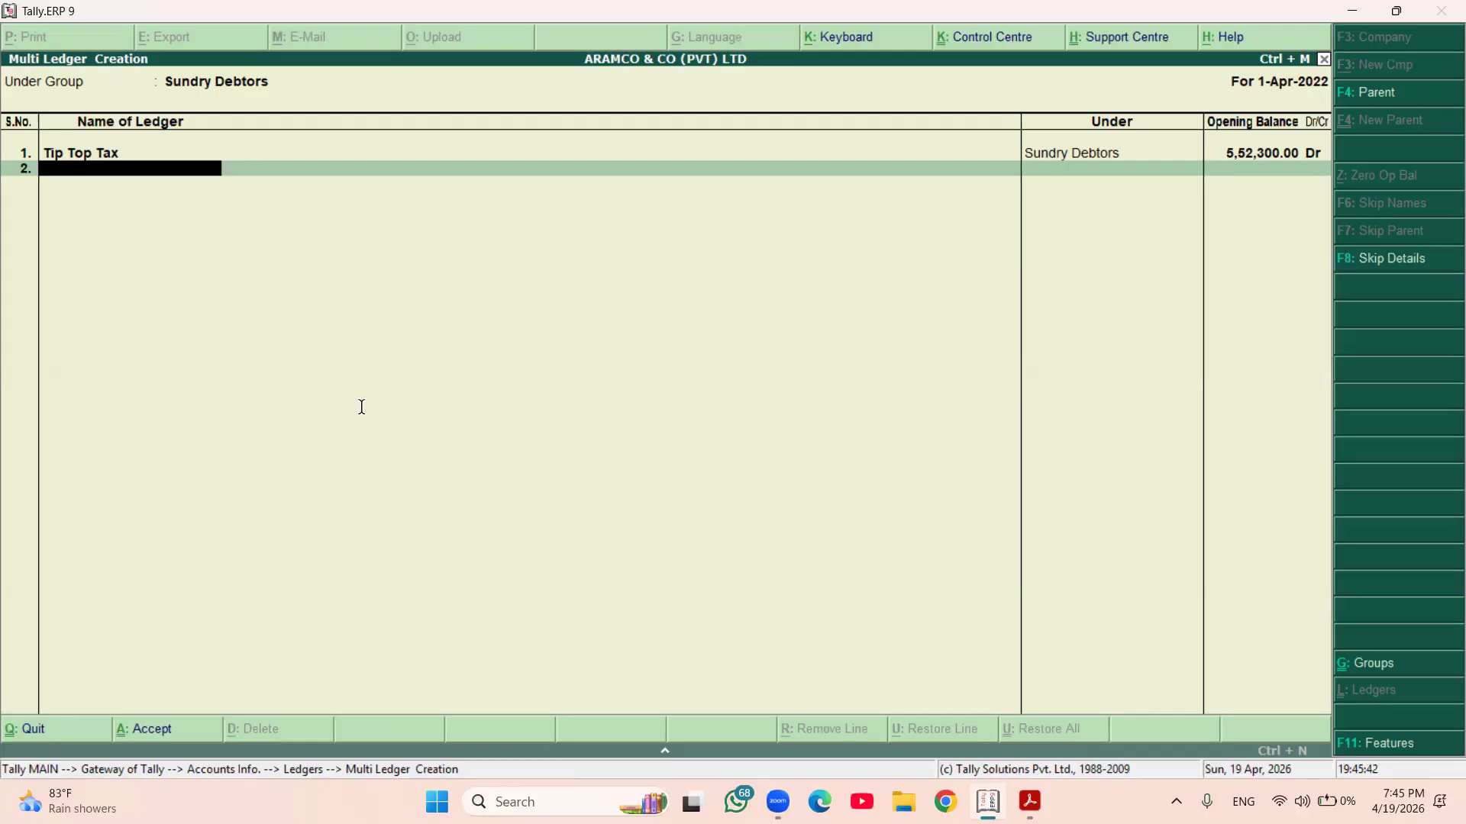
- Consult TALLY 1.pdf and add the second debtor ledger, Mubarak Tex, with an opening balance of 2,35,000.00 Dr
left_click(1029, 802)
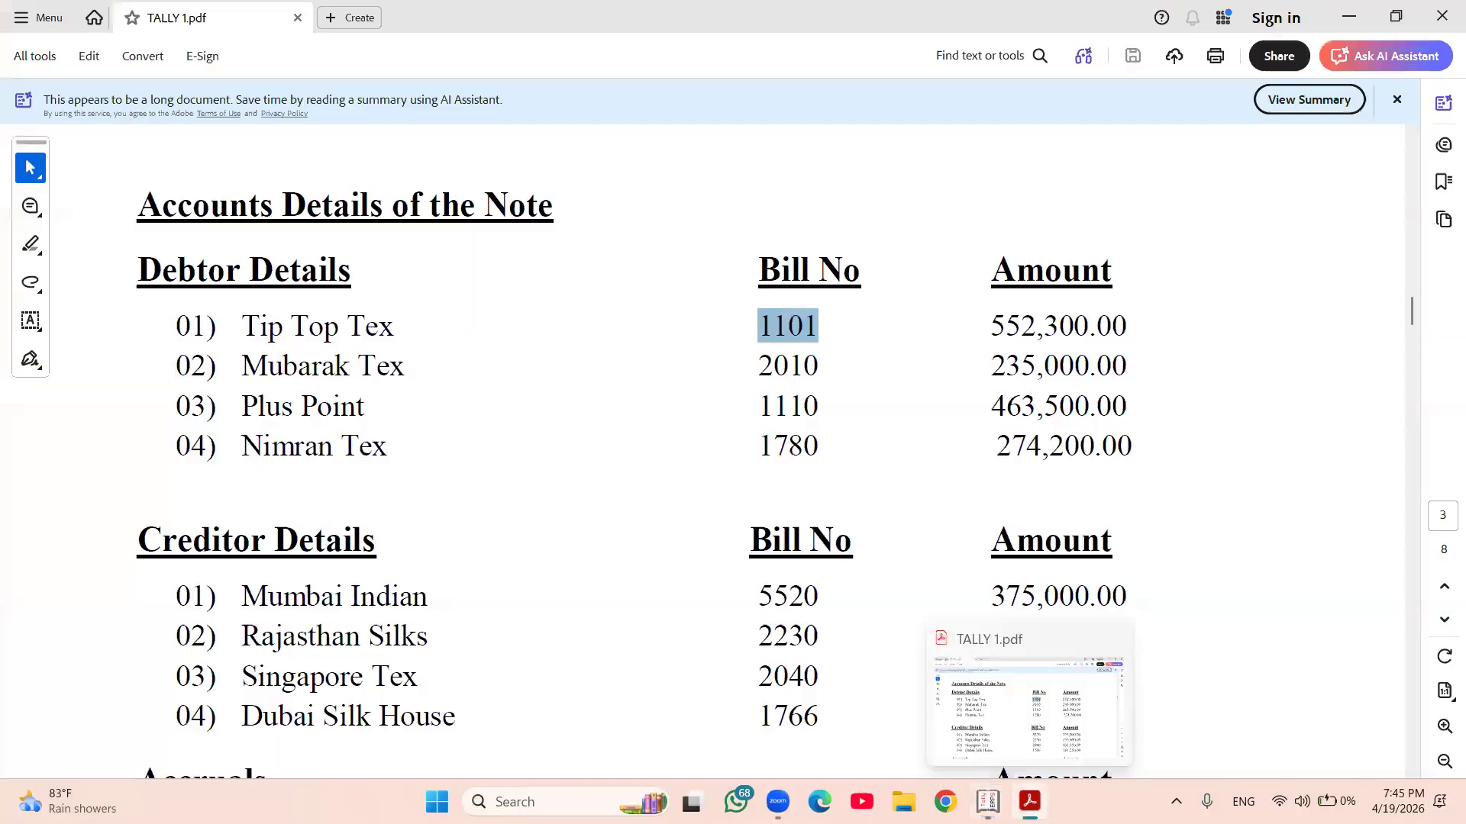
mouse_move(988, 801)
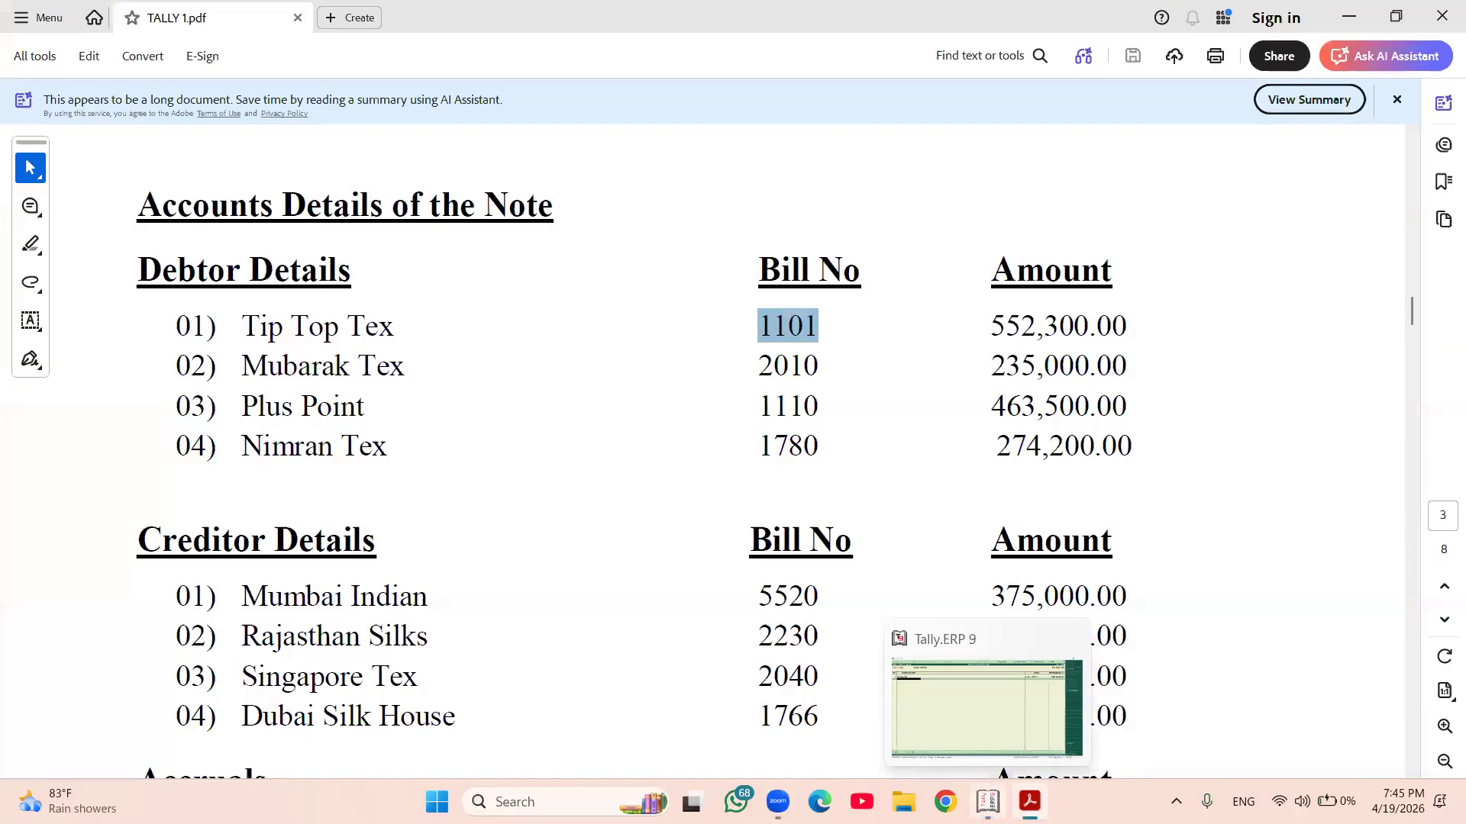
left_click(988, 801)
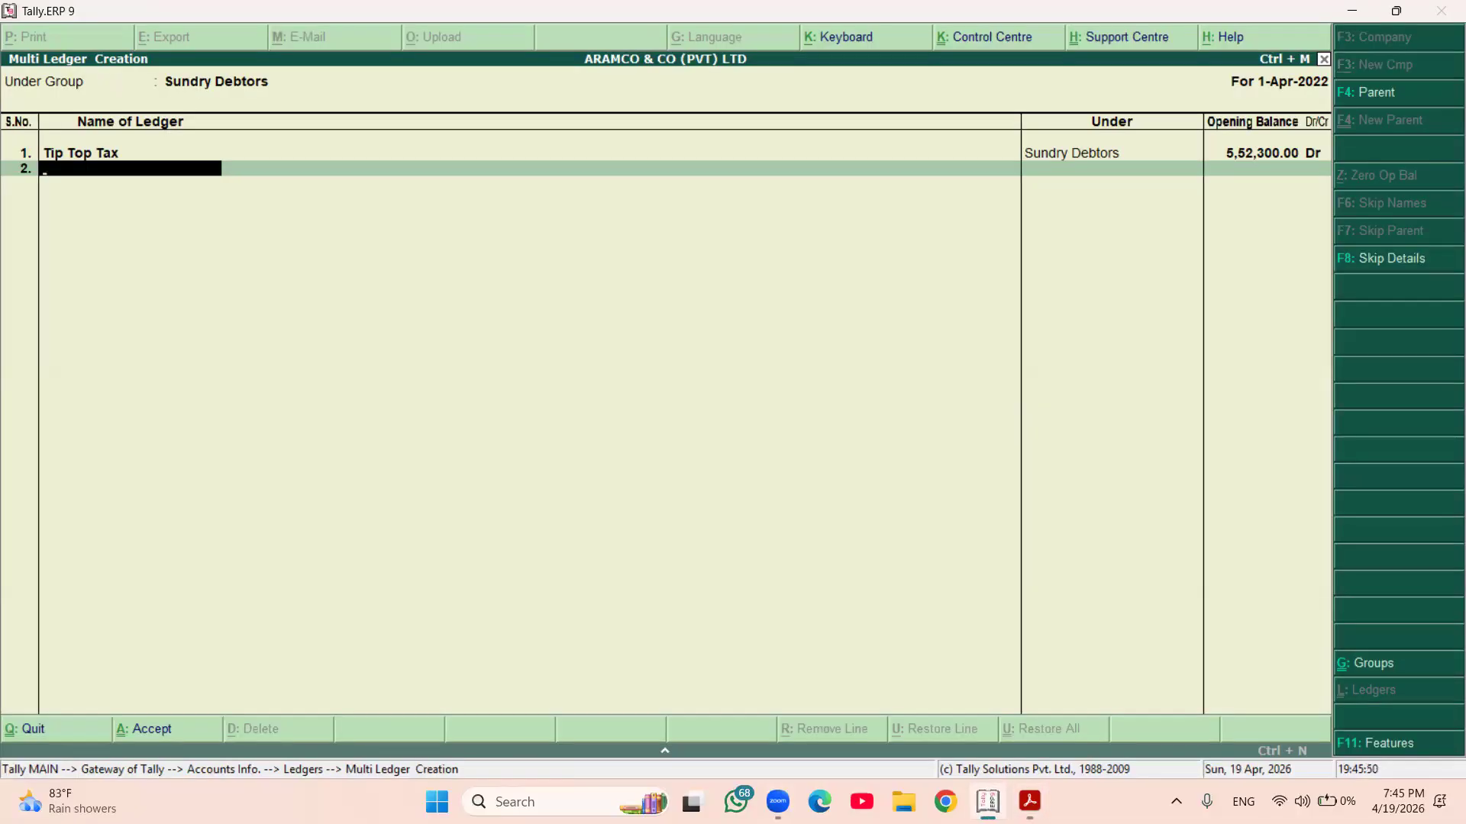
type("Mubarak Tex")
key("Return")
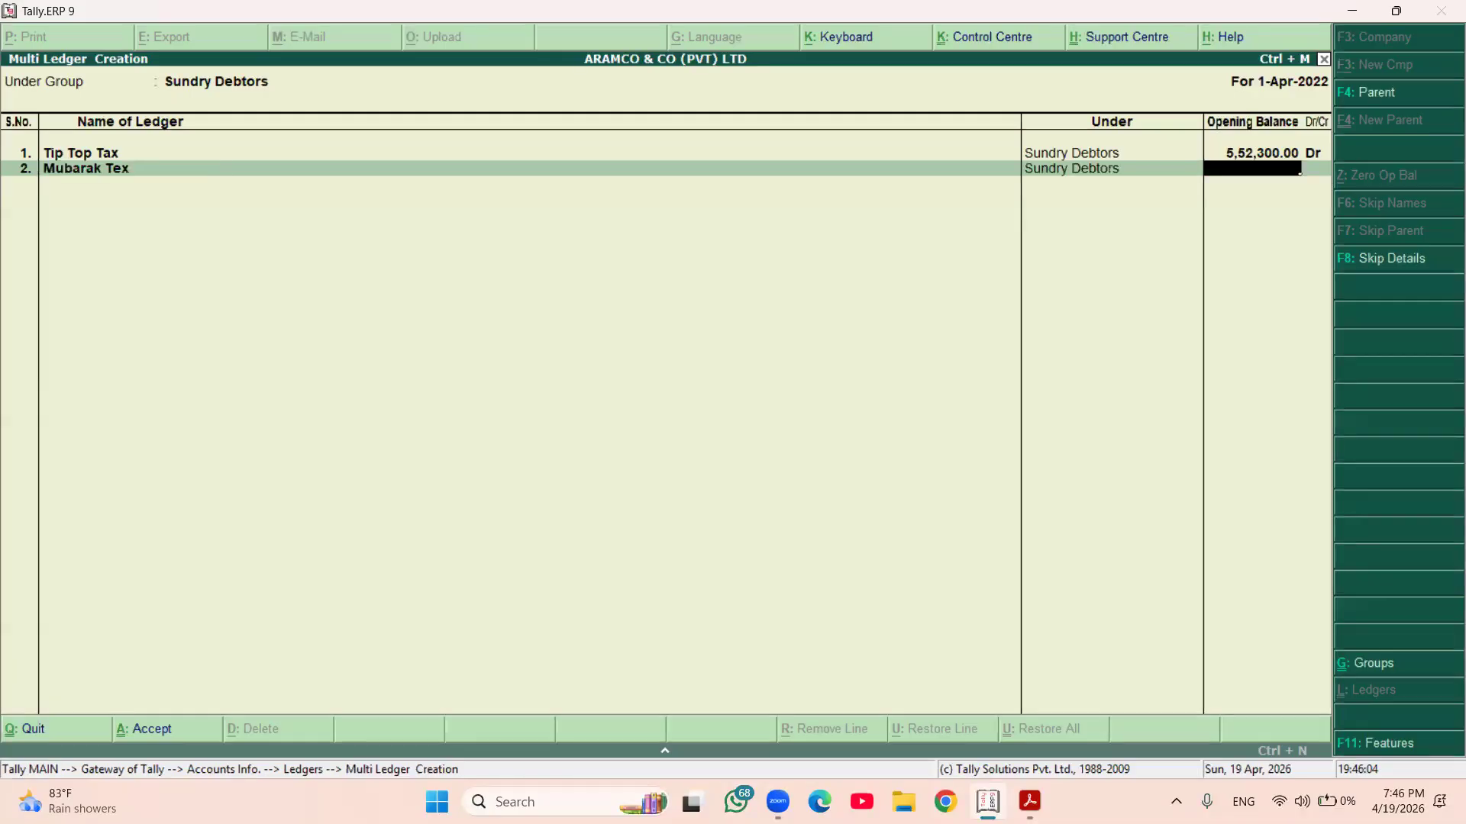
type("235000")
key("Return")
key("Return")
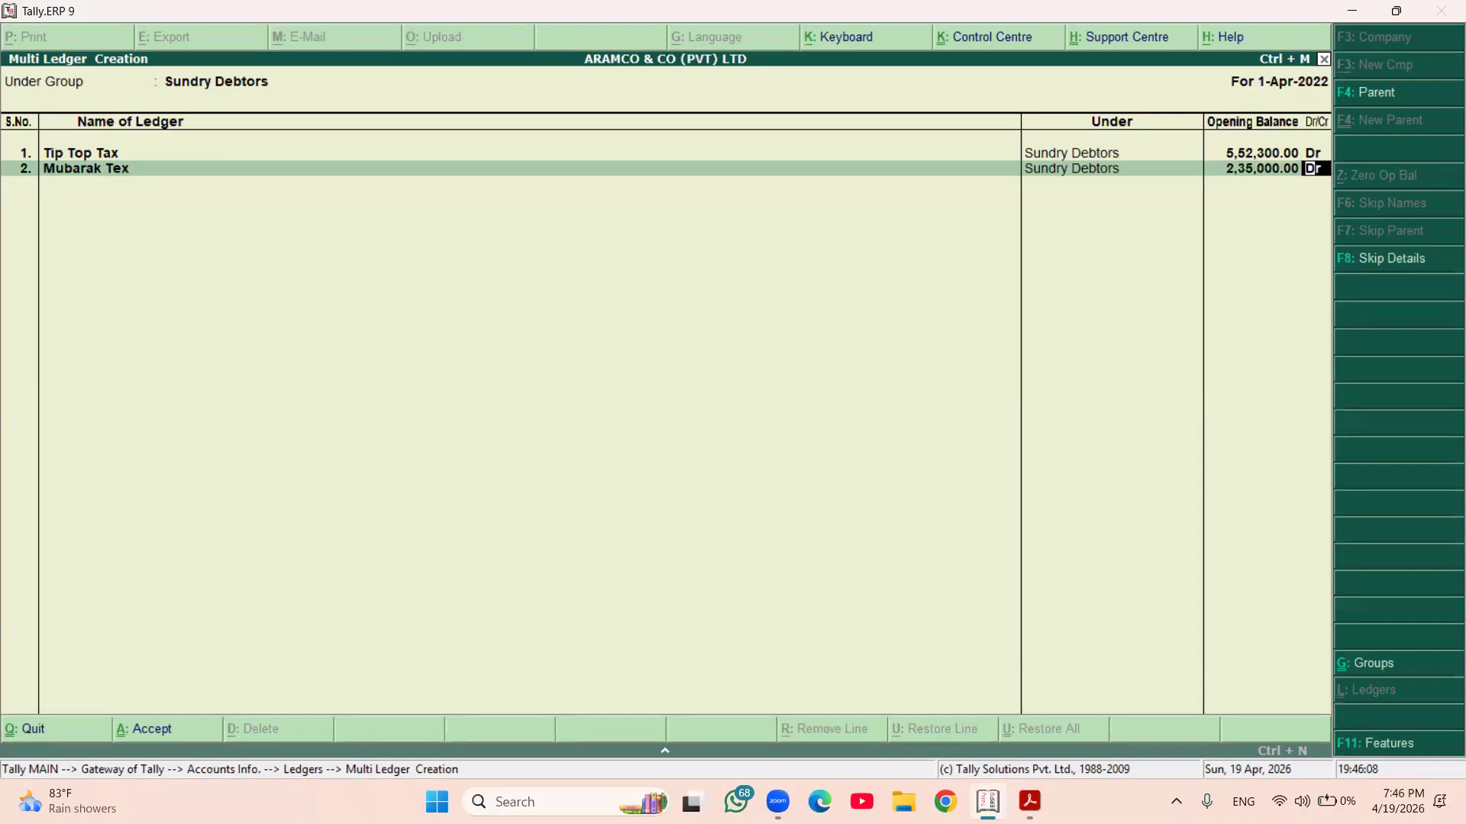
key("Return")
- Look up Mubarak Tex's bill number in TALLY 1.pdf and allocate its full opening balance to bill 2010 dated 31/3/2022
mouse_move(1030, 802)
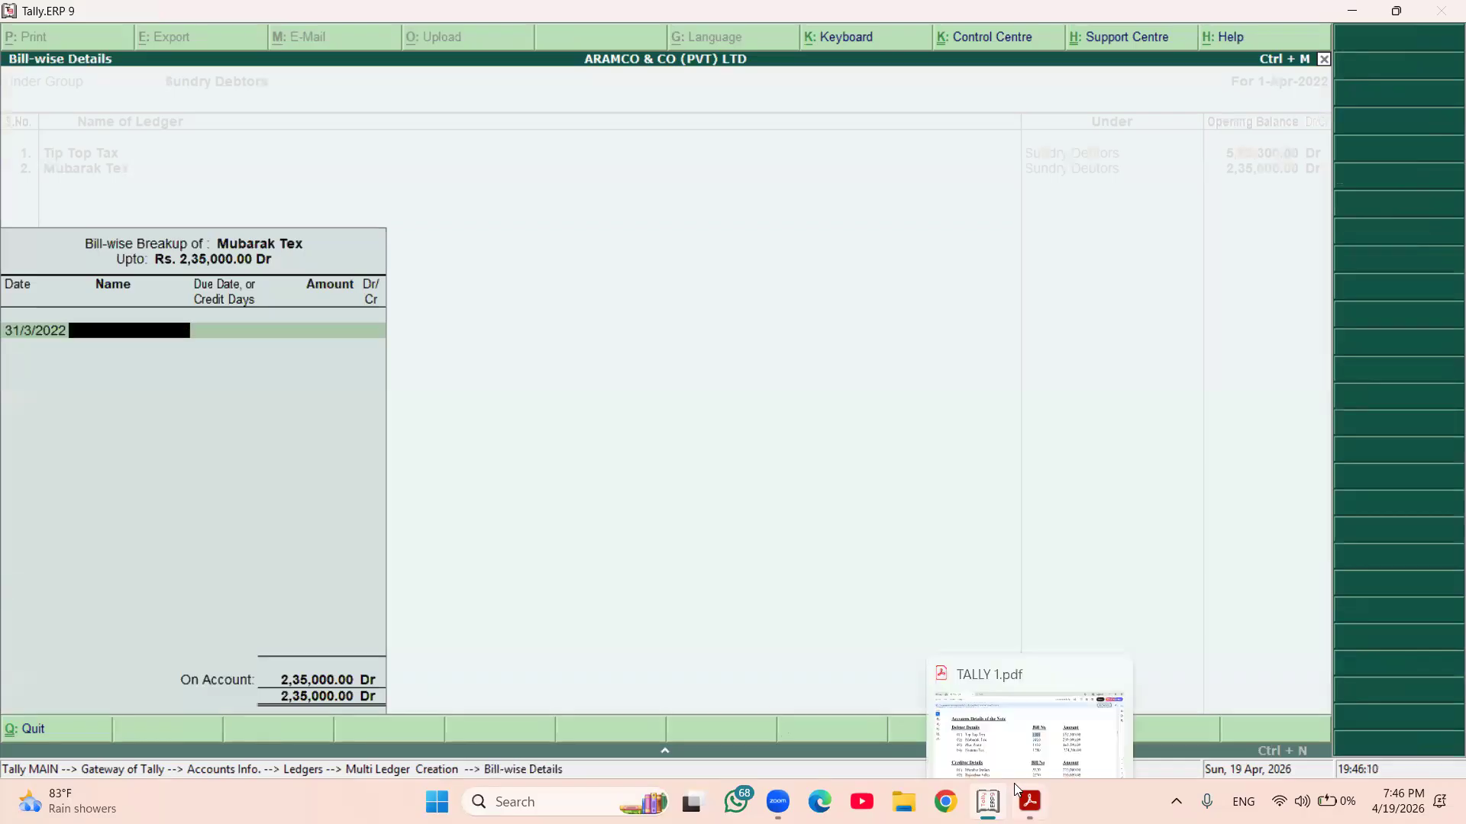
left_click(1023, 721)
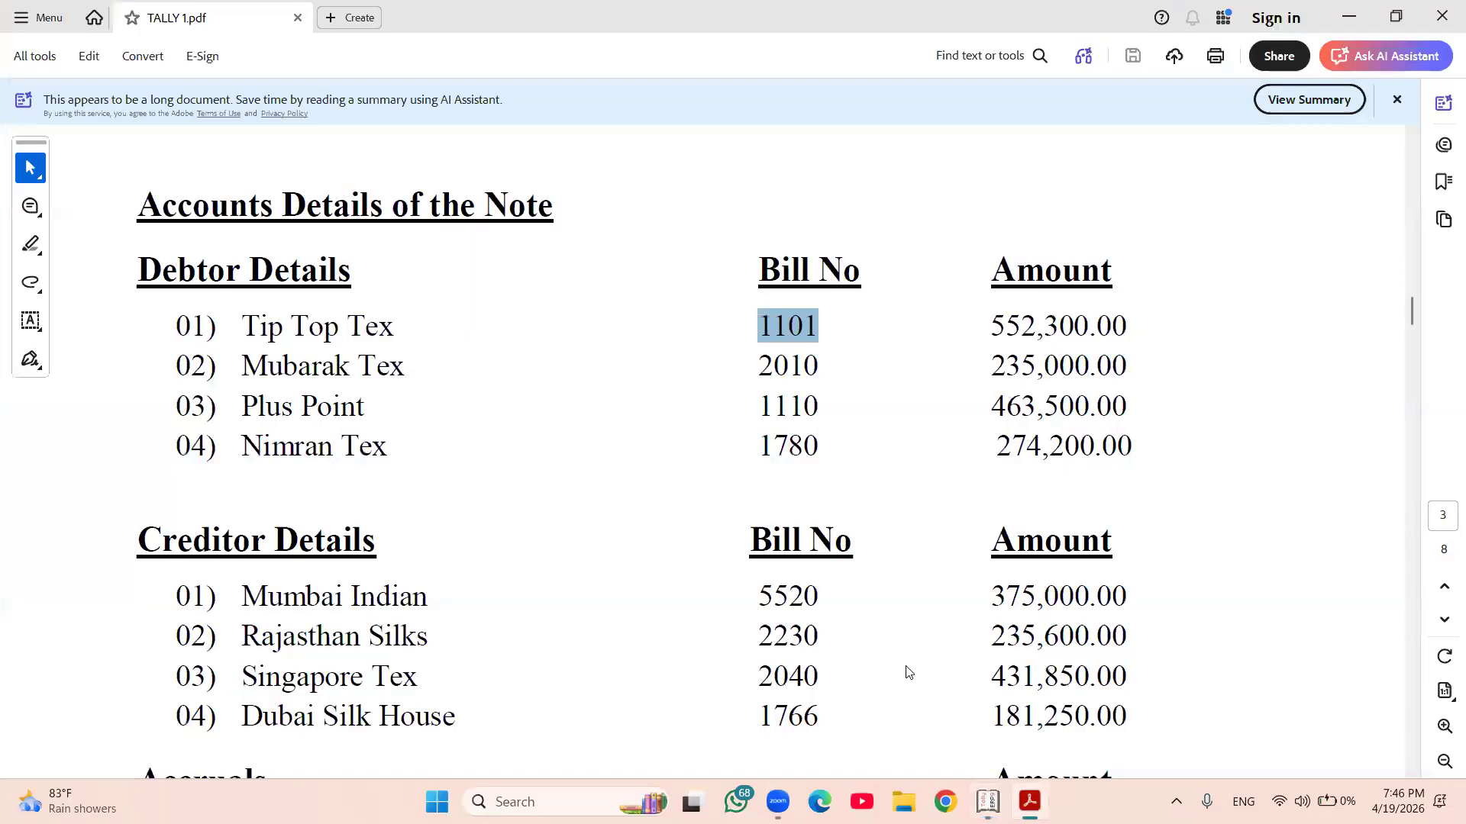
key("alt+Tab")
type("2010")
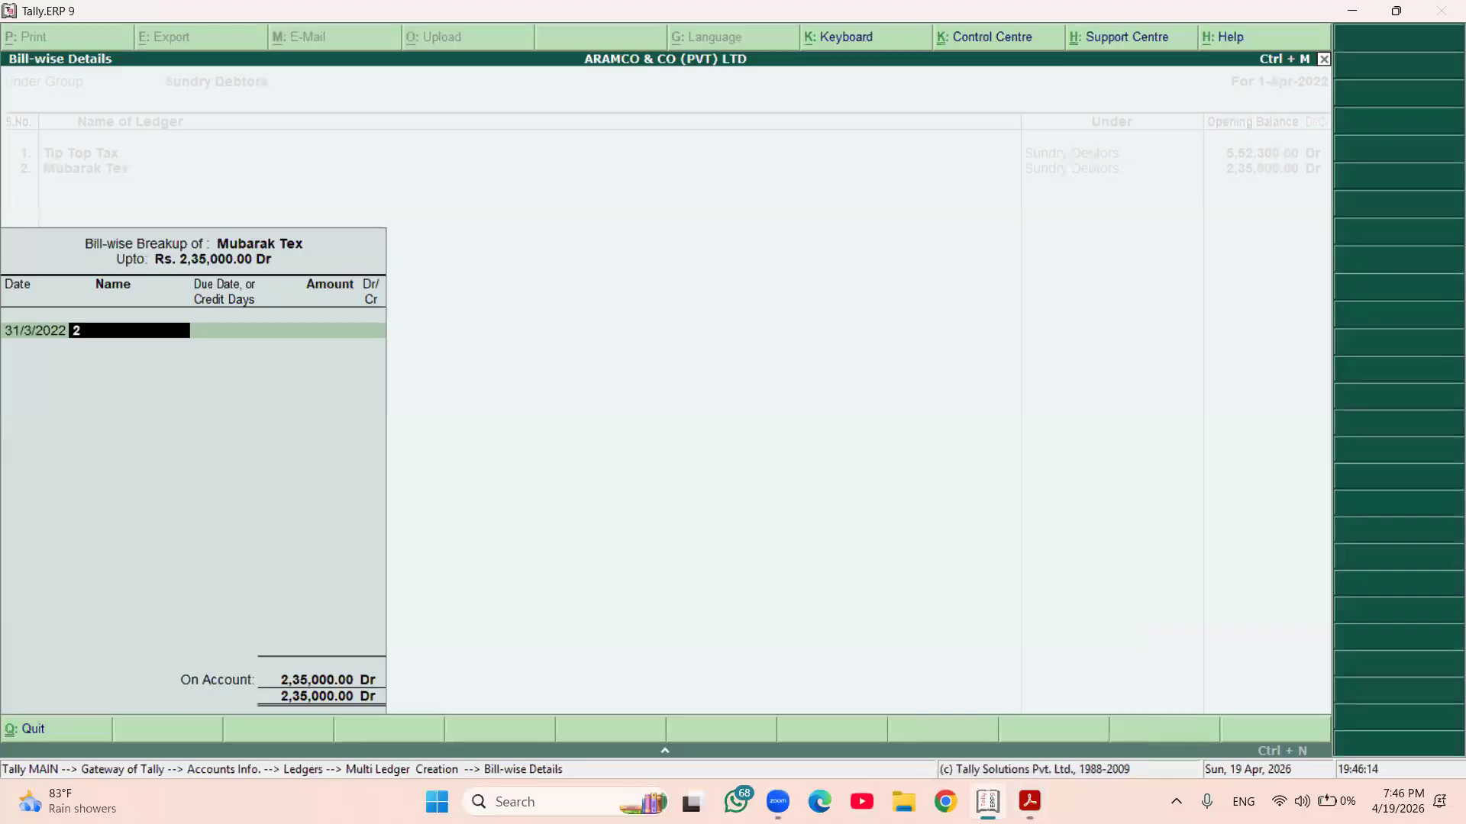
key("Return")
key("Return")
key("Return")
key("Return")
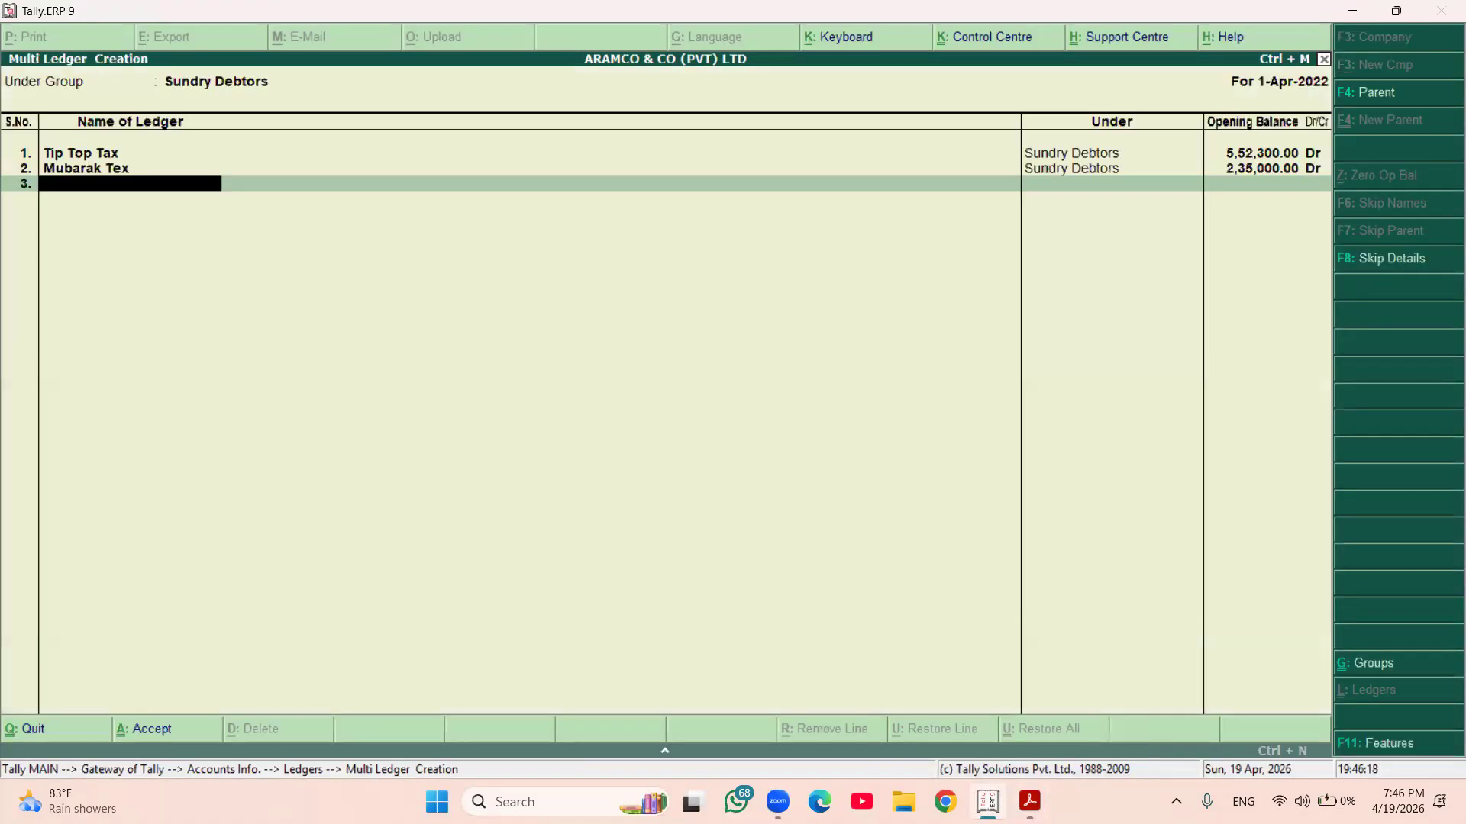
- Consult TALLY 1.pdf and add the third debtor ledger, Plus Point, with an opening balance of 4,63,500.00 Dr
key("alt+Tab")
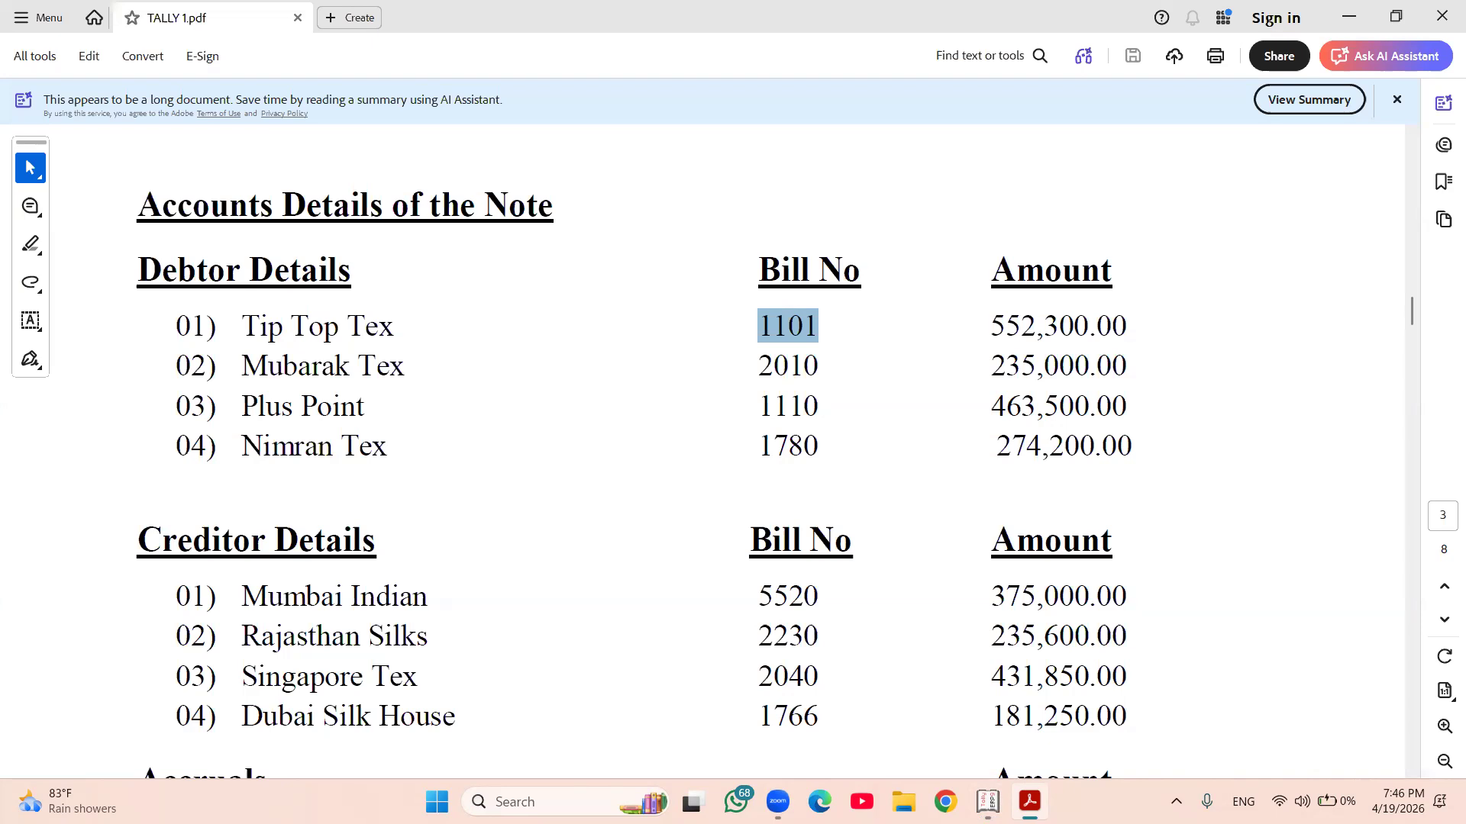
left_click(988, 801)
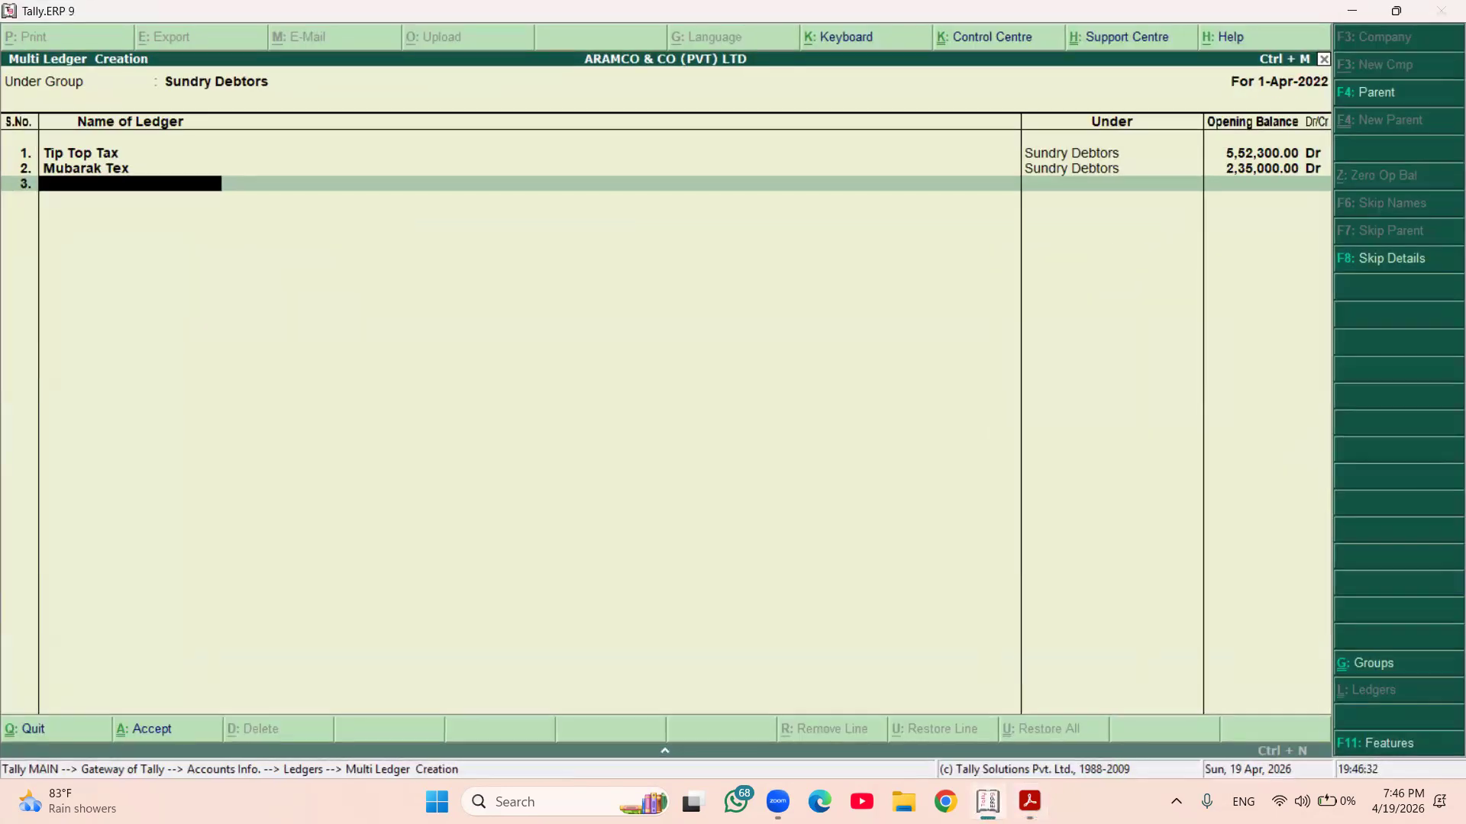
type("Plus Point")
key("Return")
key("Return")
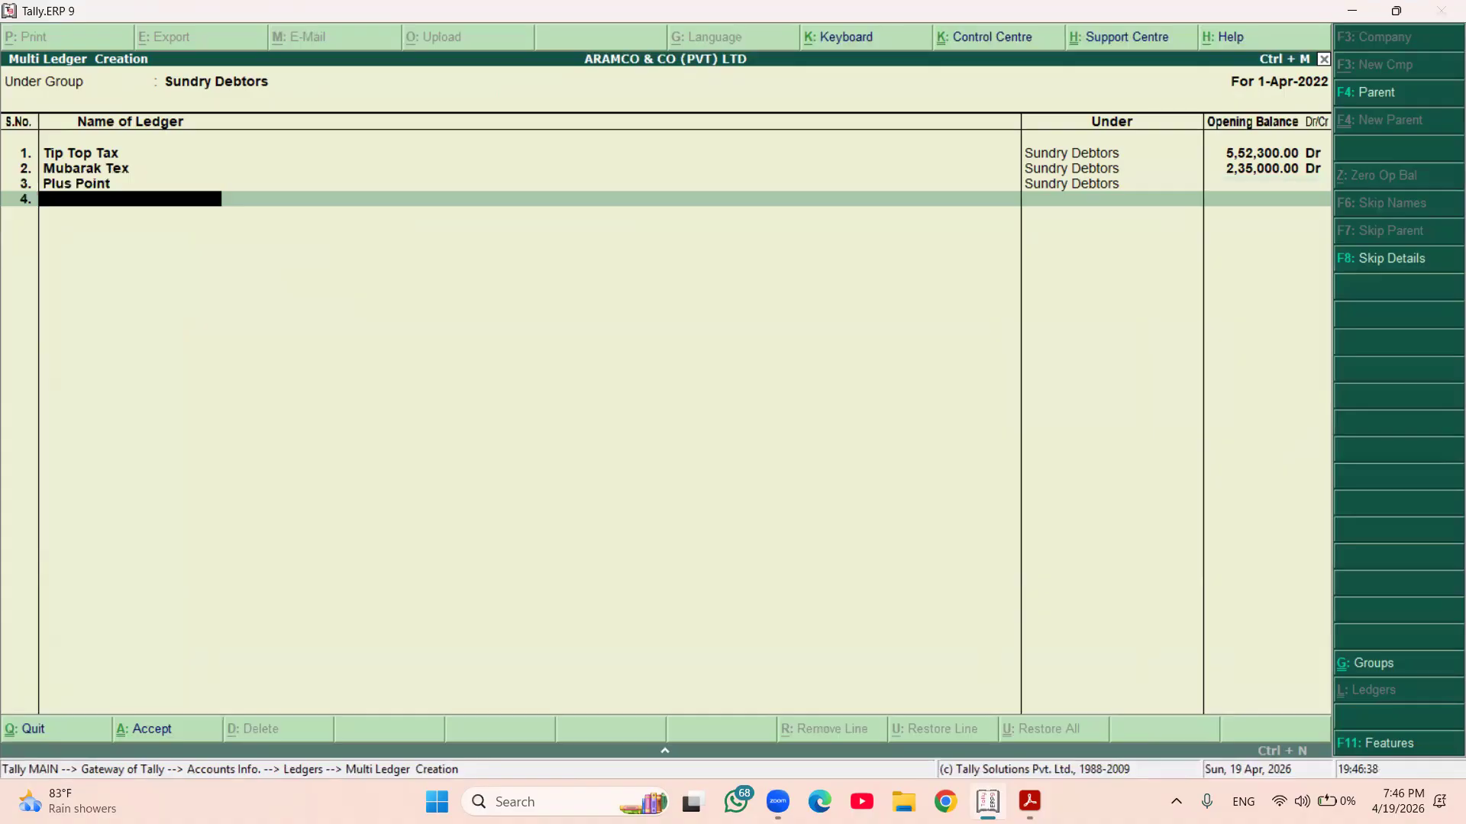
key("BackSpace")
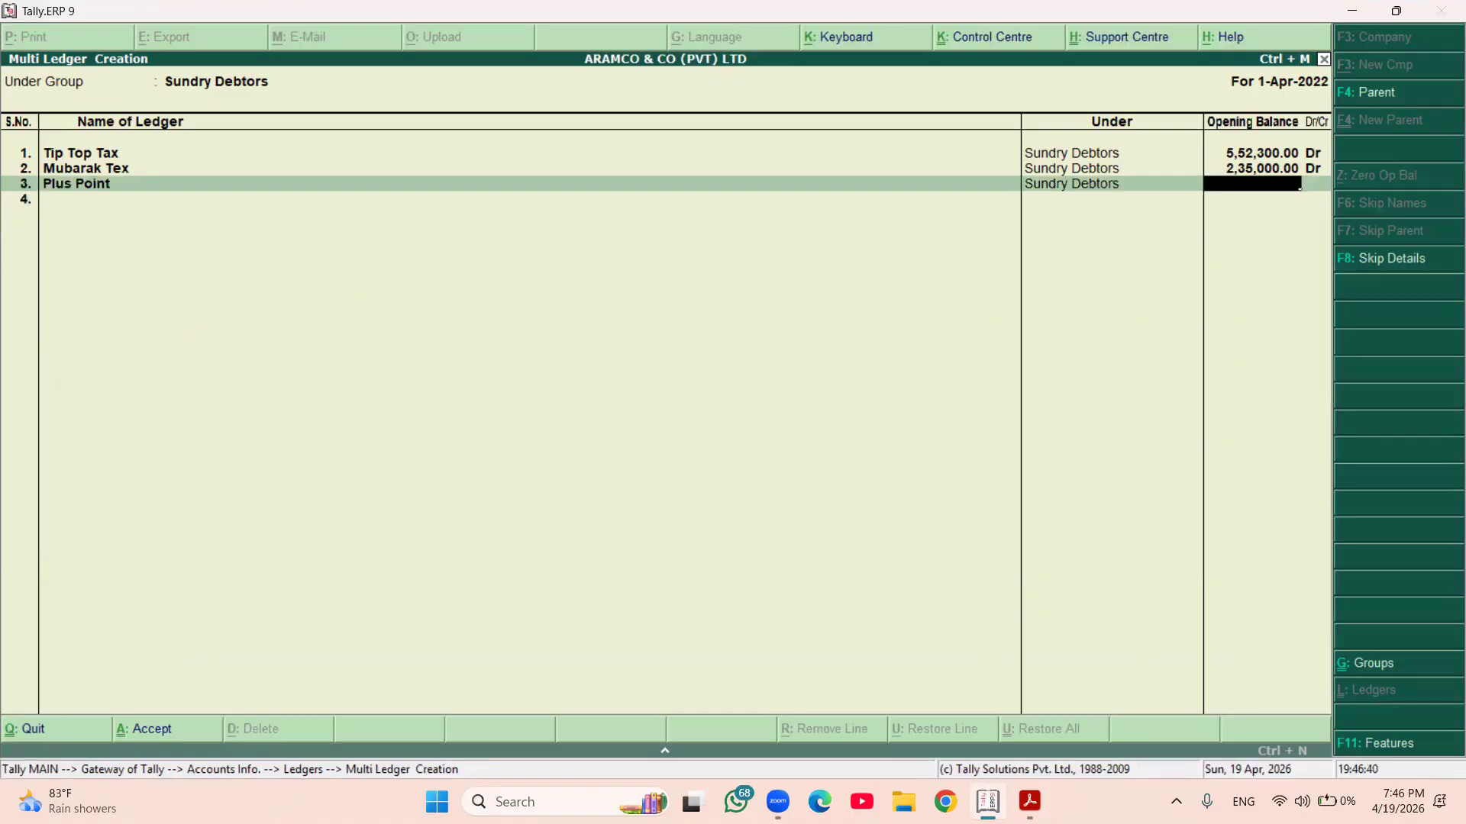
type("463500")
key("Return")
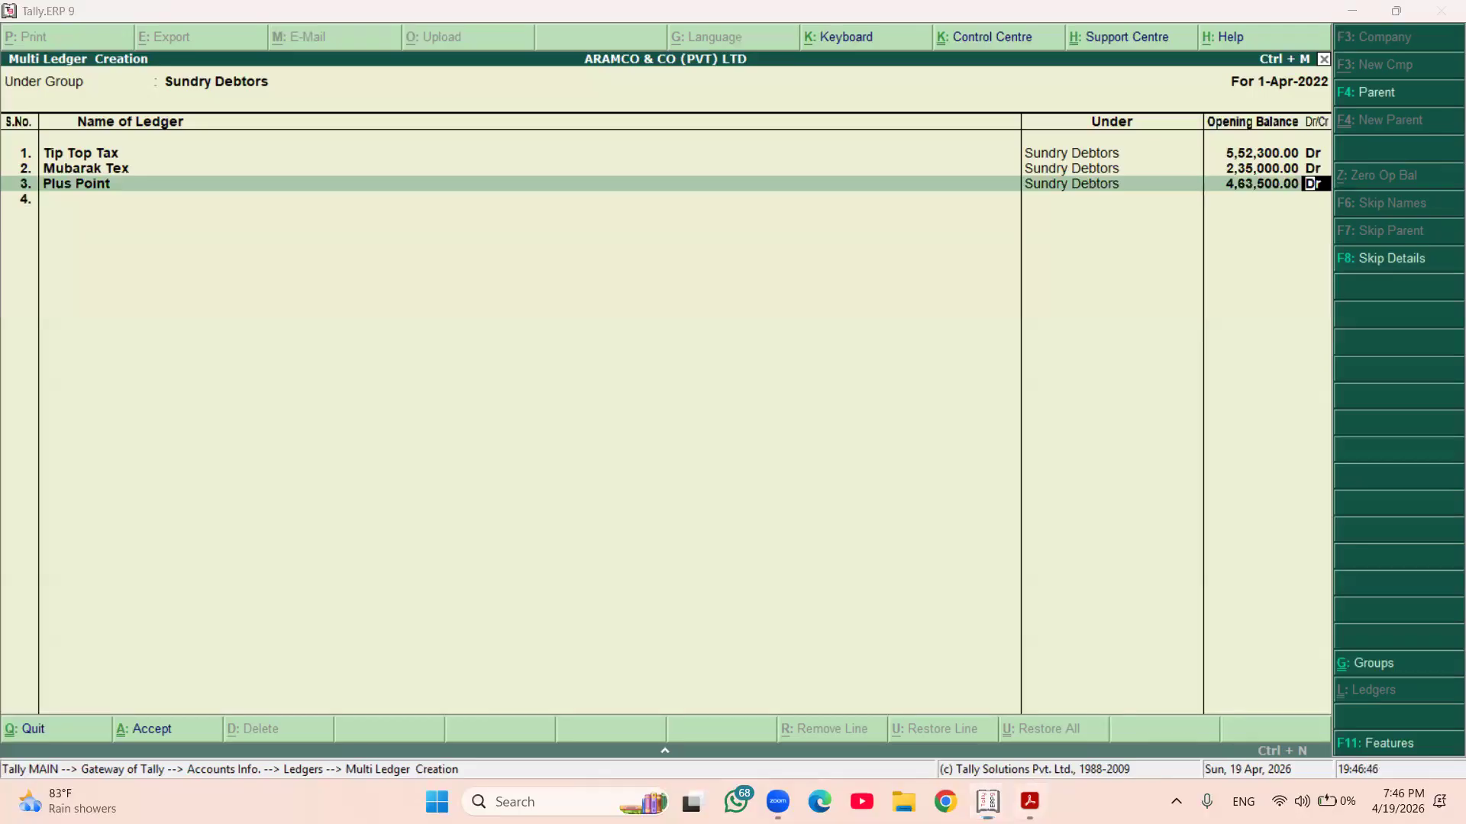
- Look up Plus Point's bill number in TALLY 1.pdf and allocate its full opening balance to bill 1110 dated 31/3/2022
key("alt+Tab")
key("alt+Tab")
key("Return")
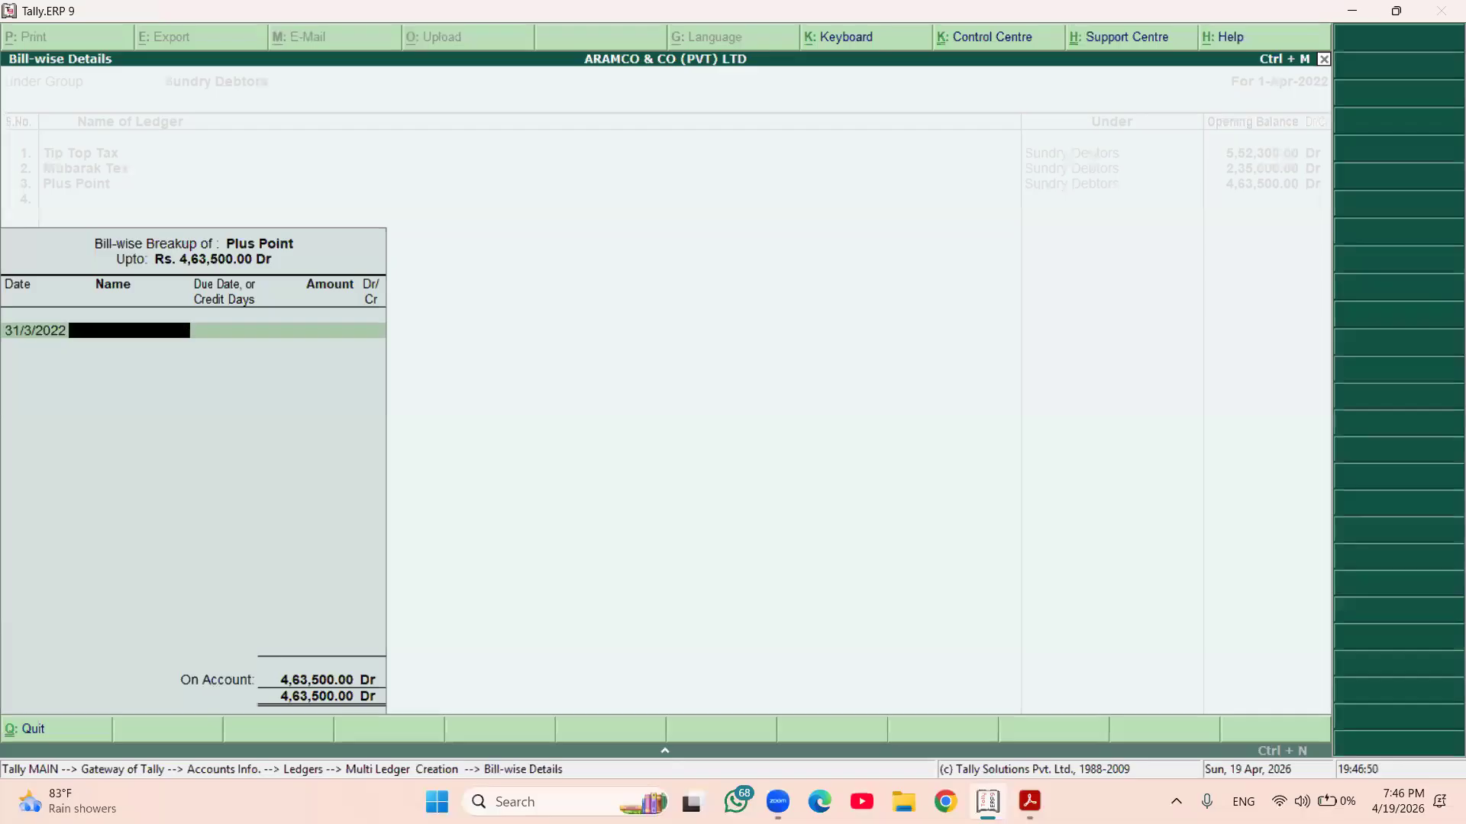
key("alt+Tab")
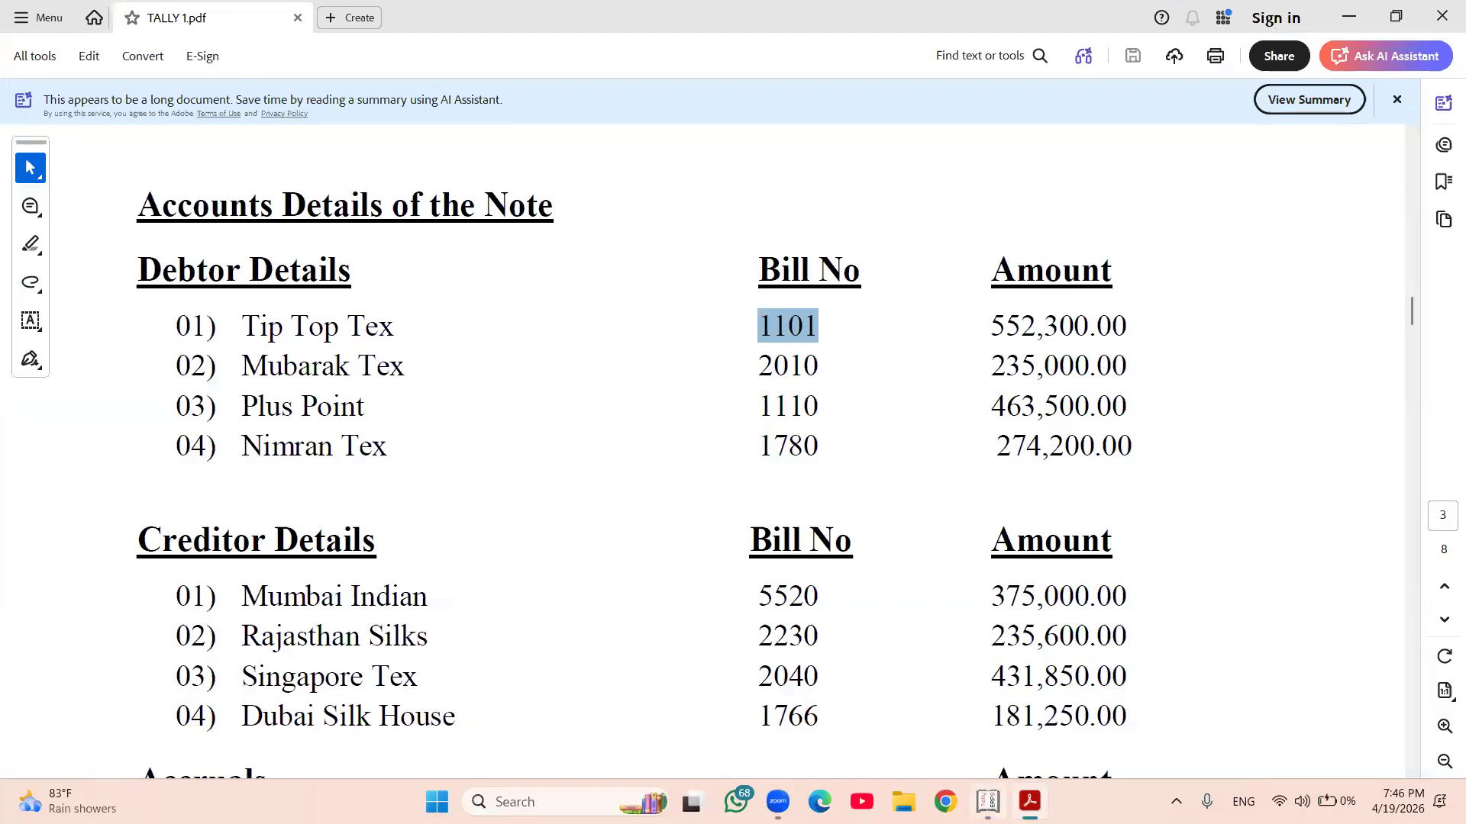
mouse_move(988, 802)
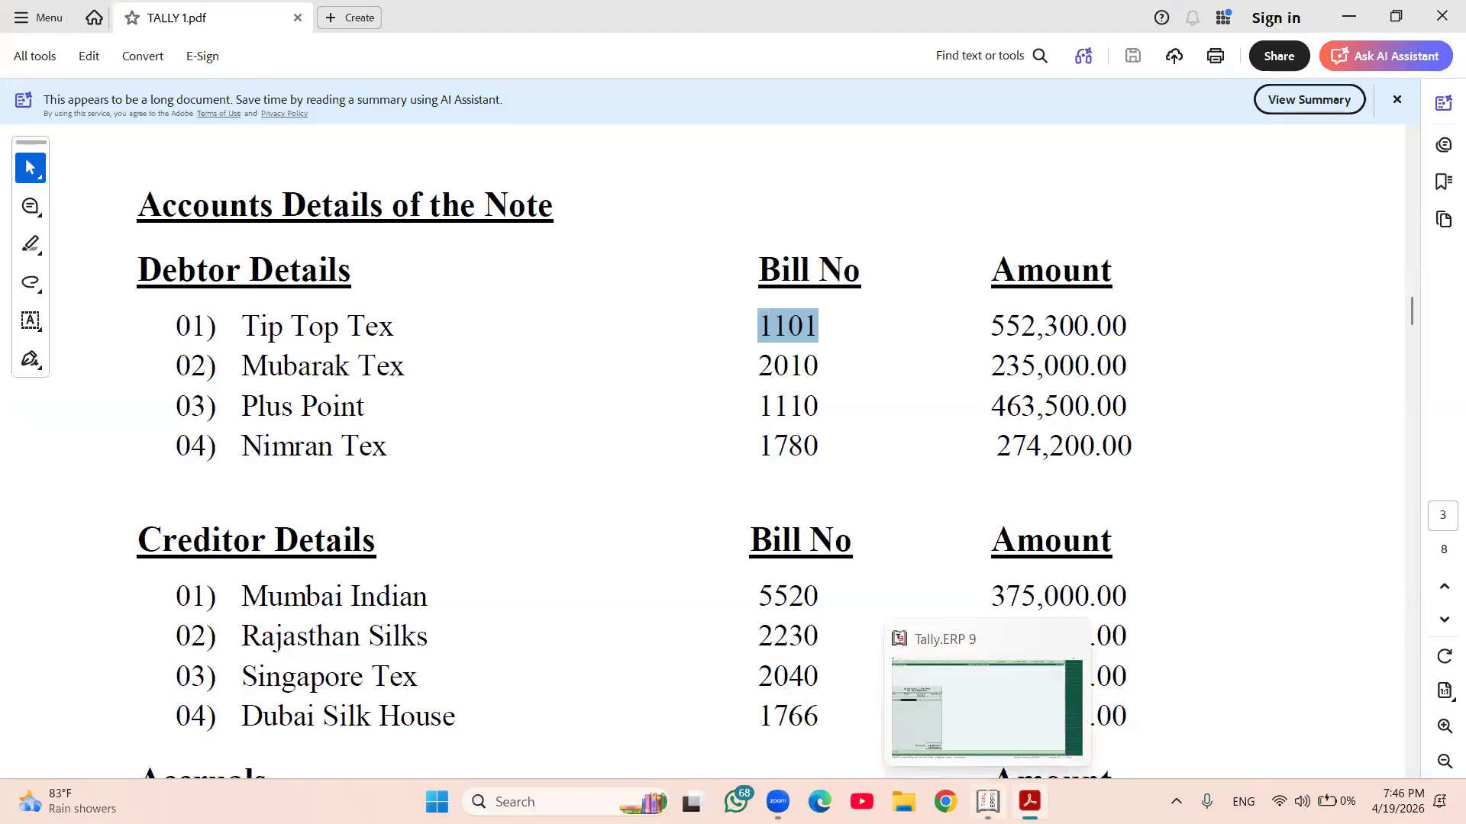
left_click(988, 801)
type("1110")
key("Return")
key("Return")
key("Return")
key("Return")
key("Return")
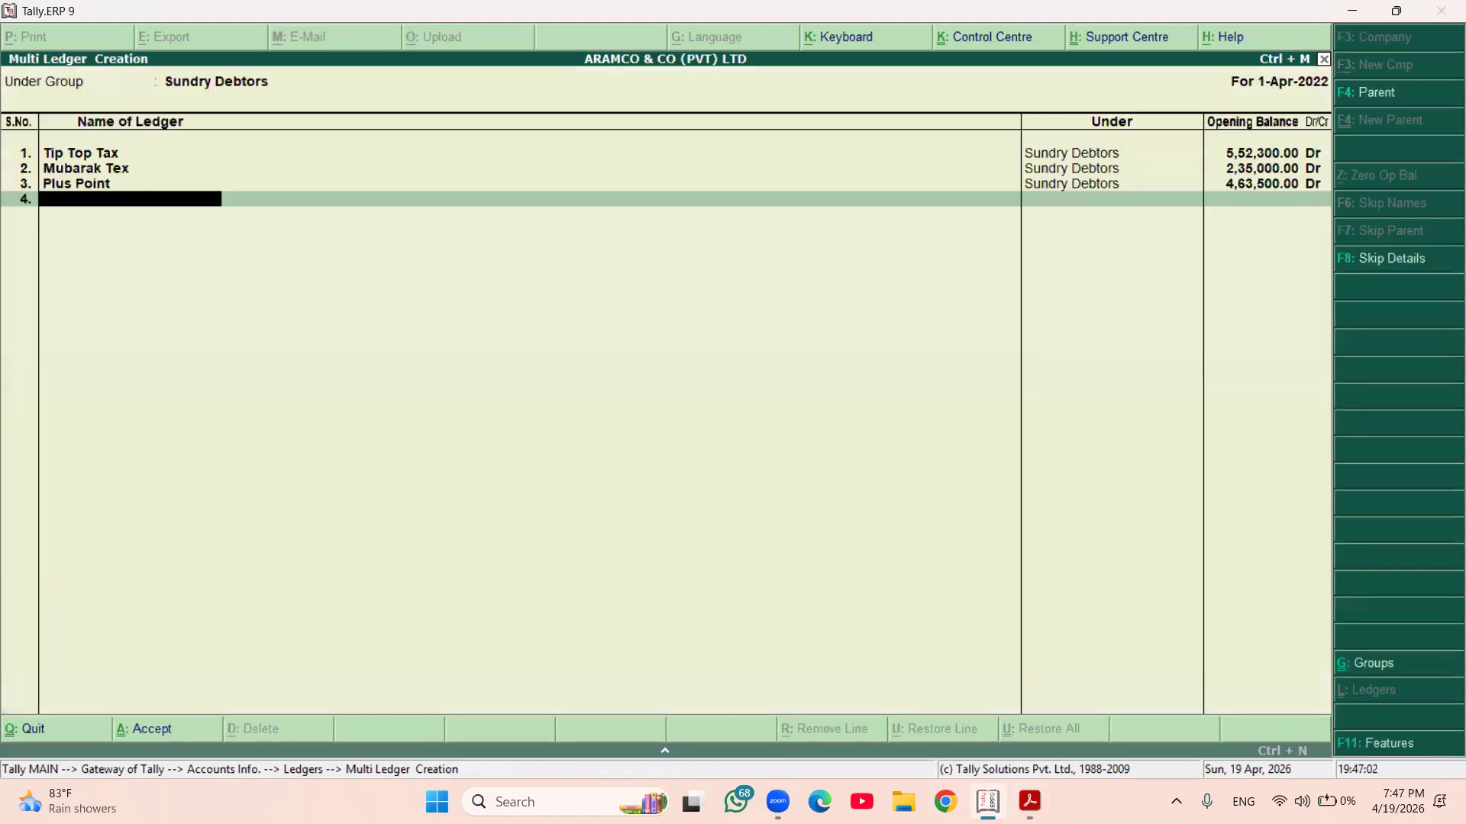
- Add the fourth debtor ledger, Nimran Tex, with an opening balance of 2,74,200.00 Dr, checking the name and amount in TALLY 1.pdf
left_click(1029, 801)
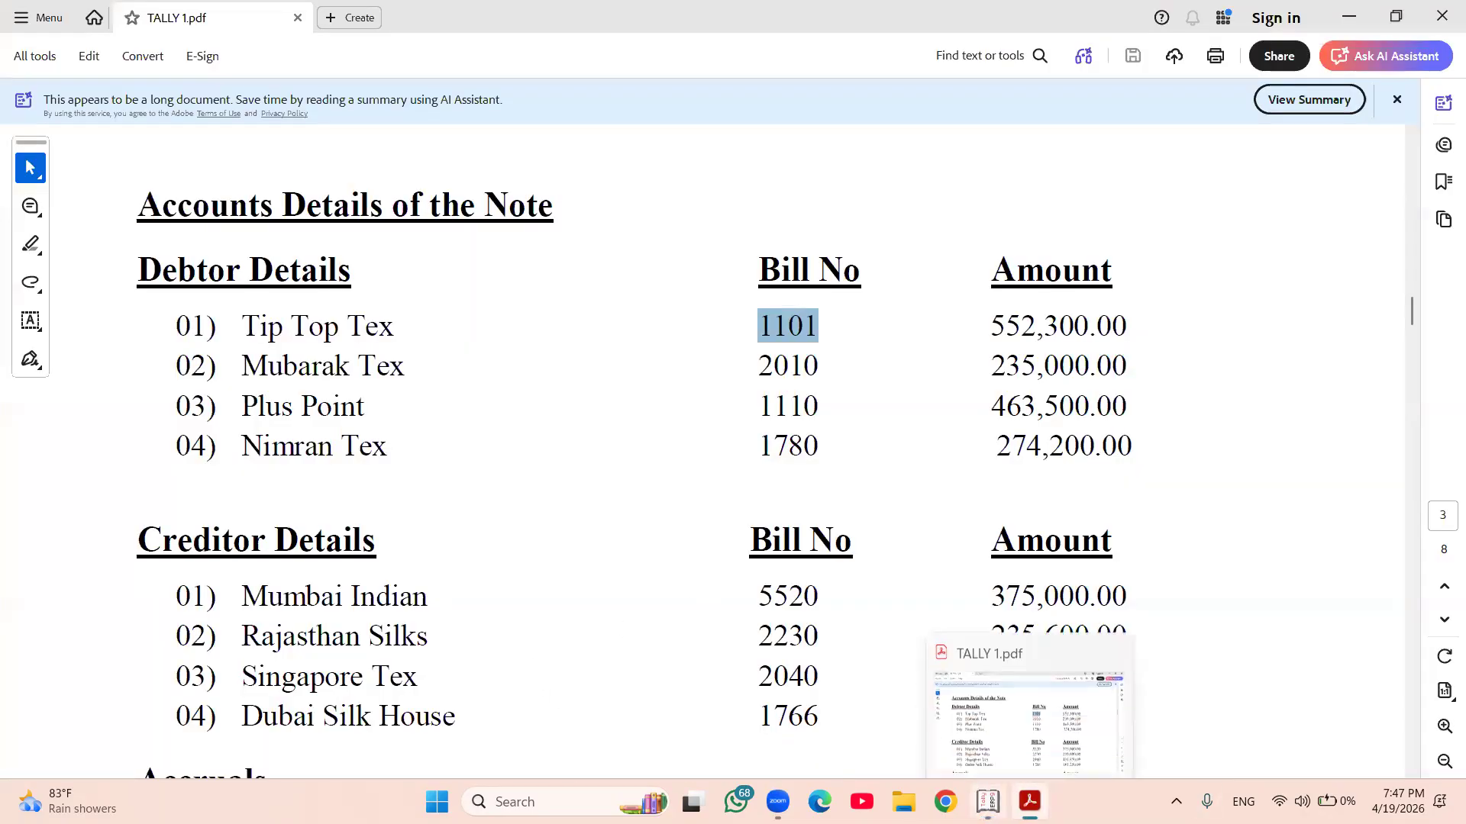
left_click(988, 801)
type("Nimran")
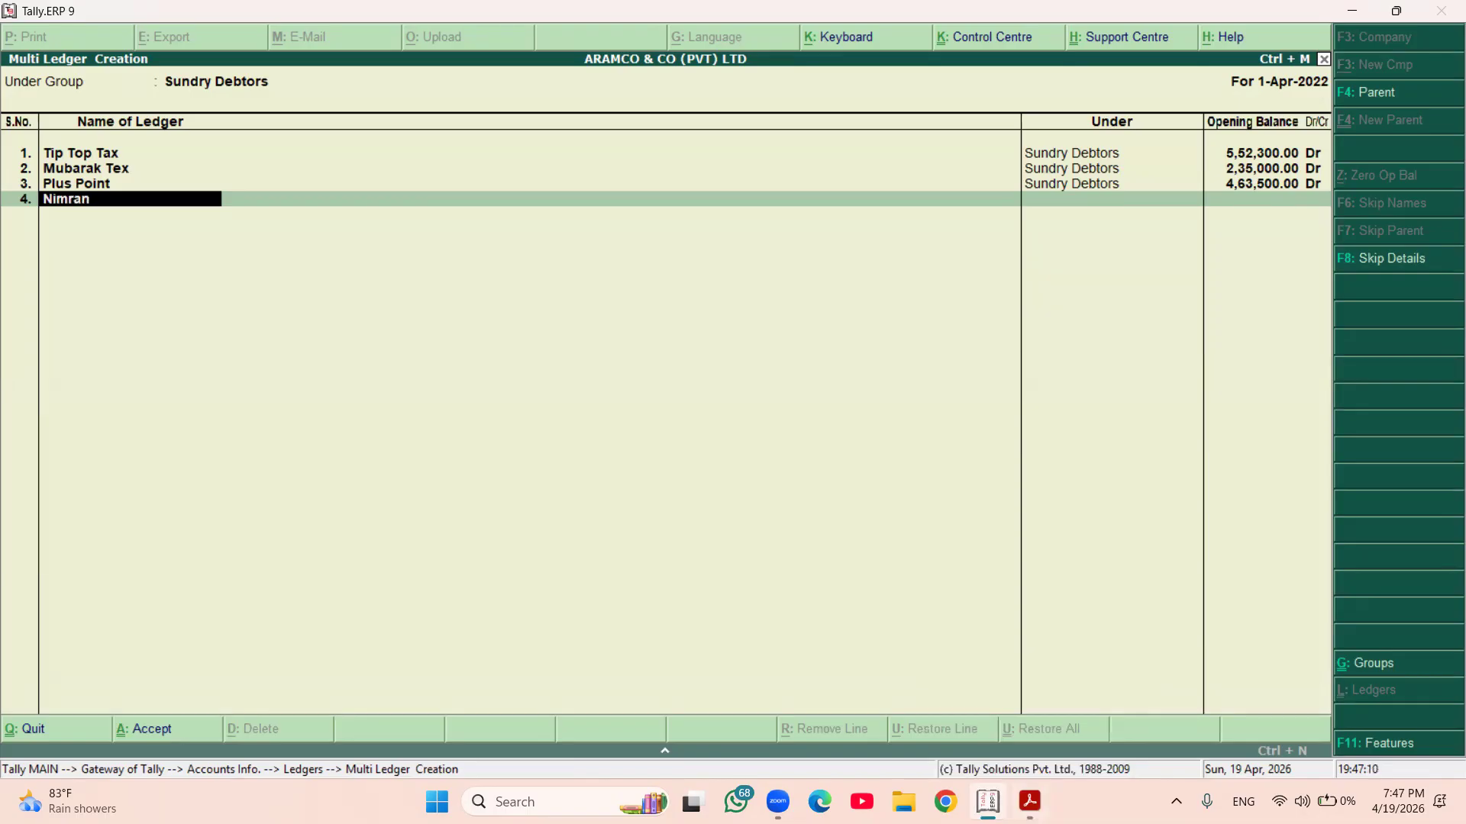
type(" Tex")
key("Return")
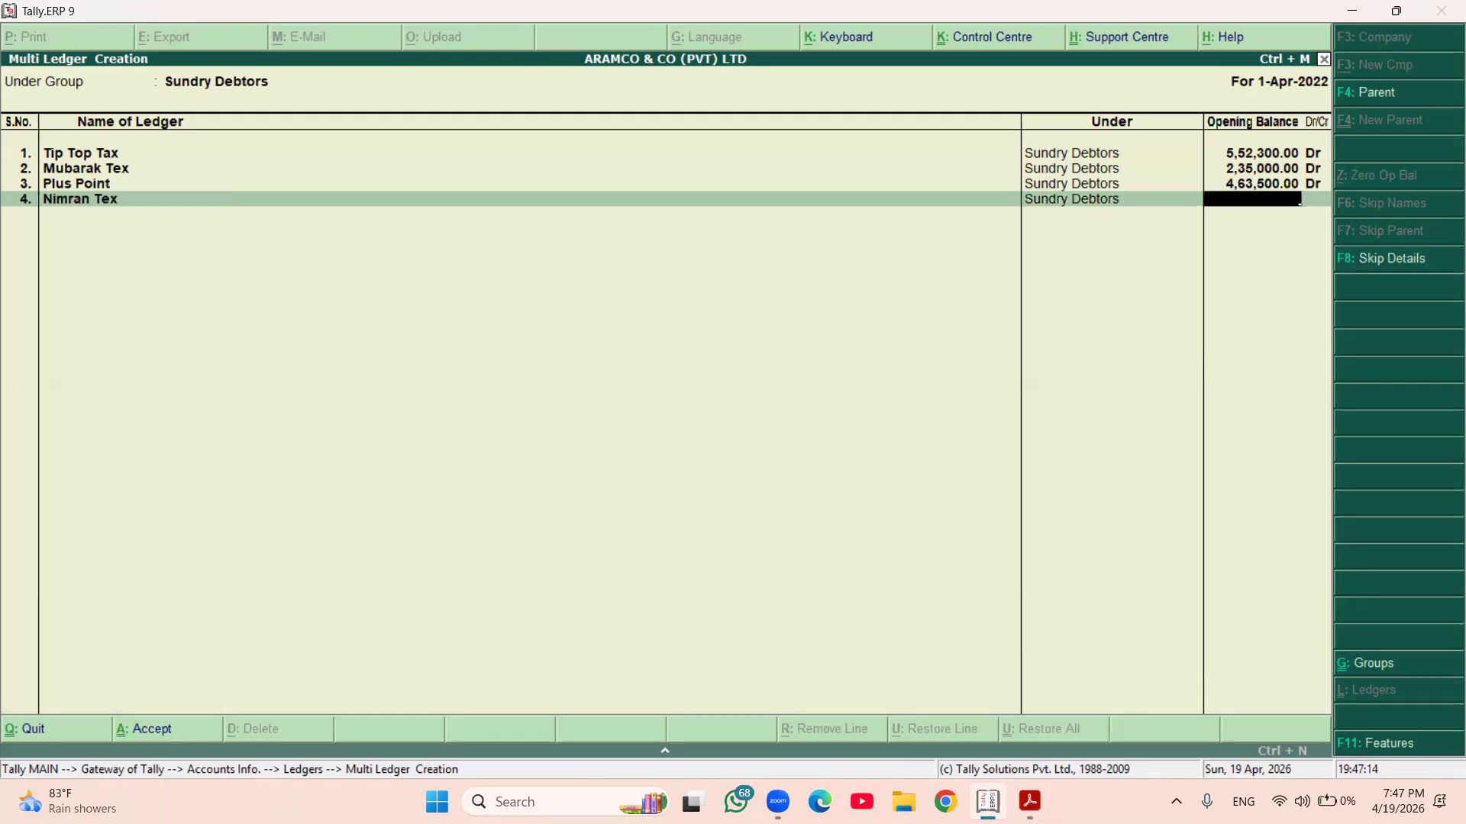
left_click(1029, 802)
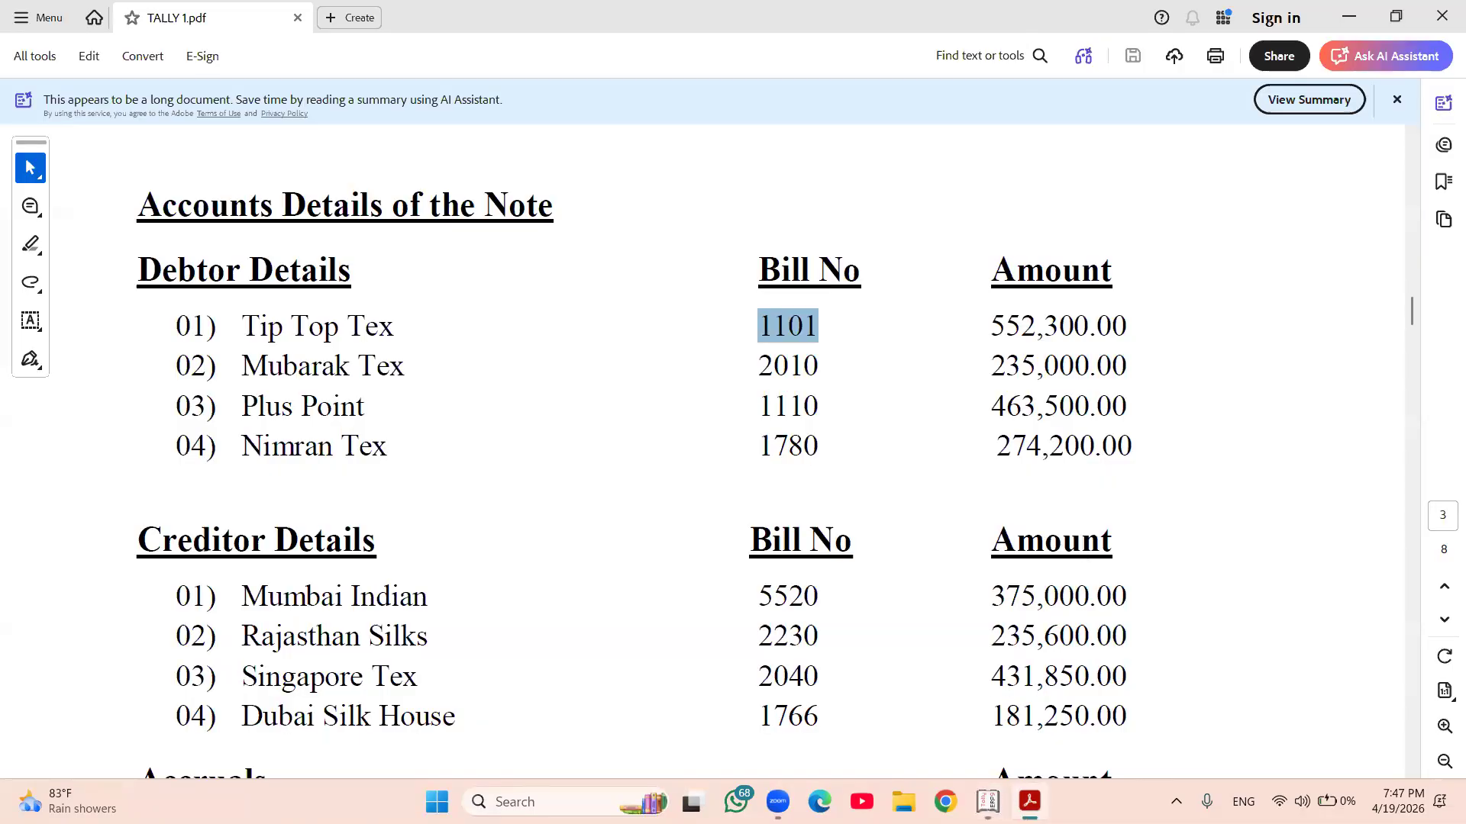
left_click(988, 801)
type("274200")
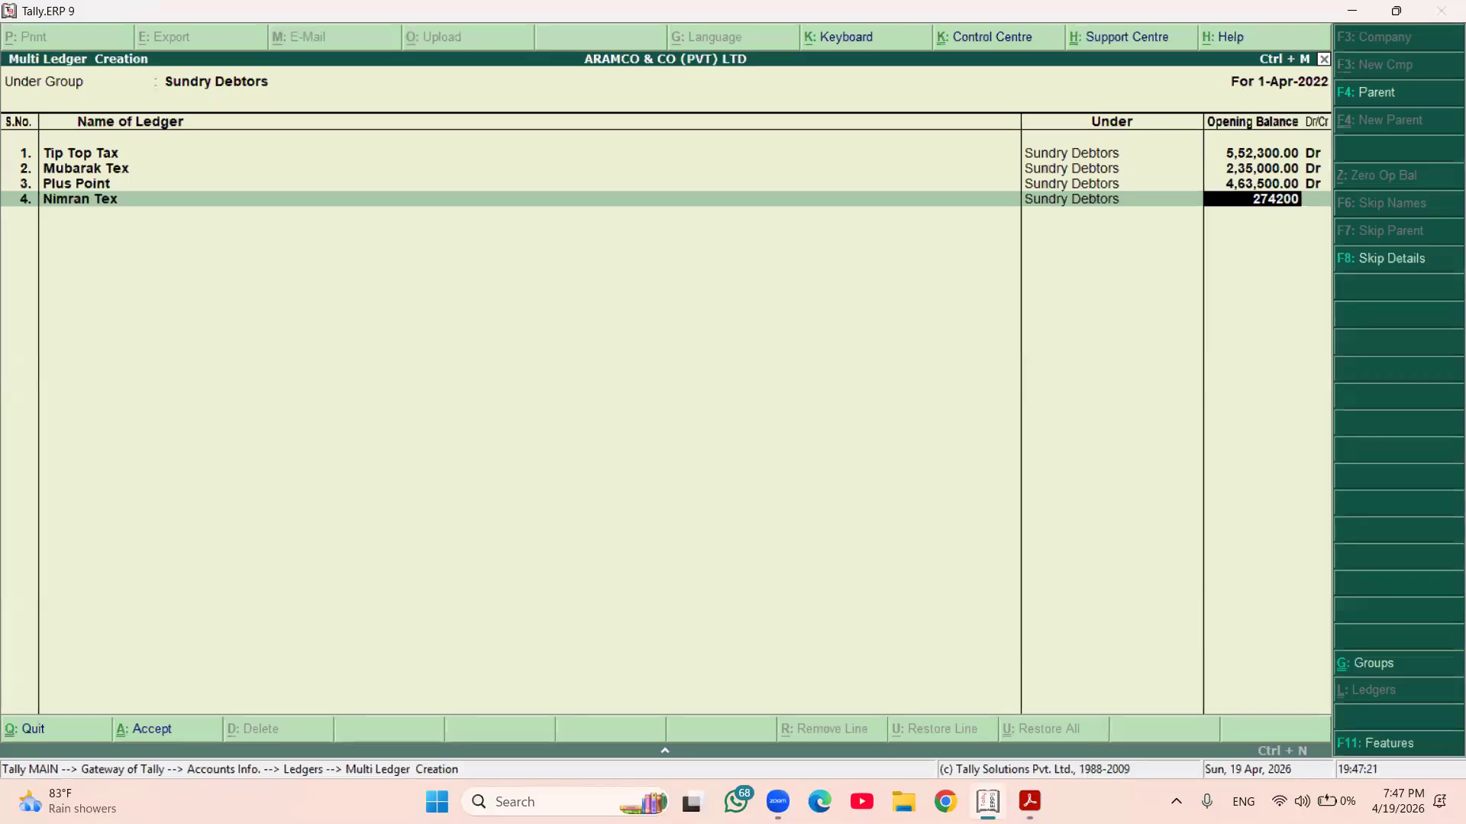
key("Return")
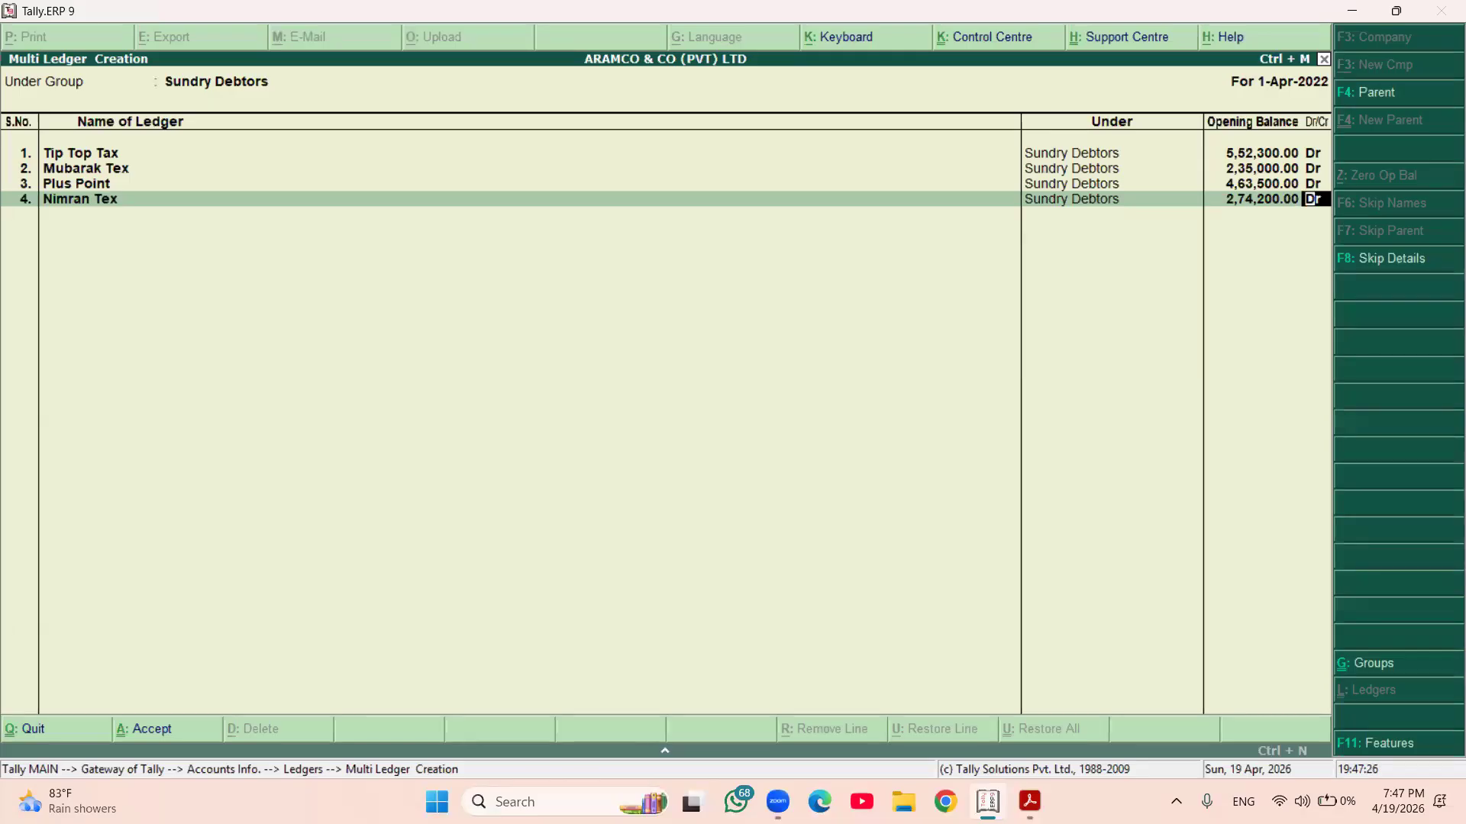
- Look up Nimran Tex's bill number in TALLY 1.pdf and allocate its full opening balance to bill 1780 dated 31/3/2022
key("Return")
key("Return")
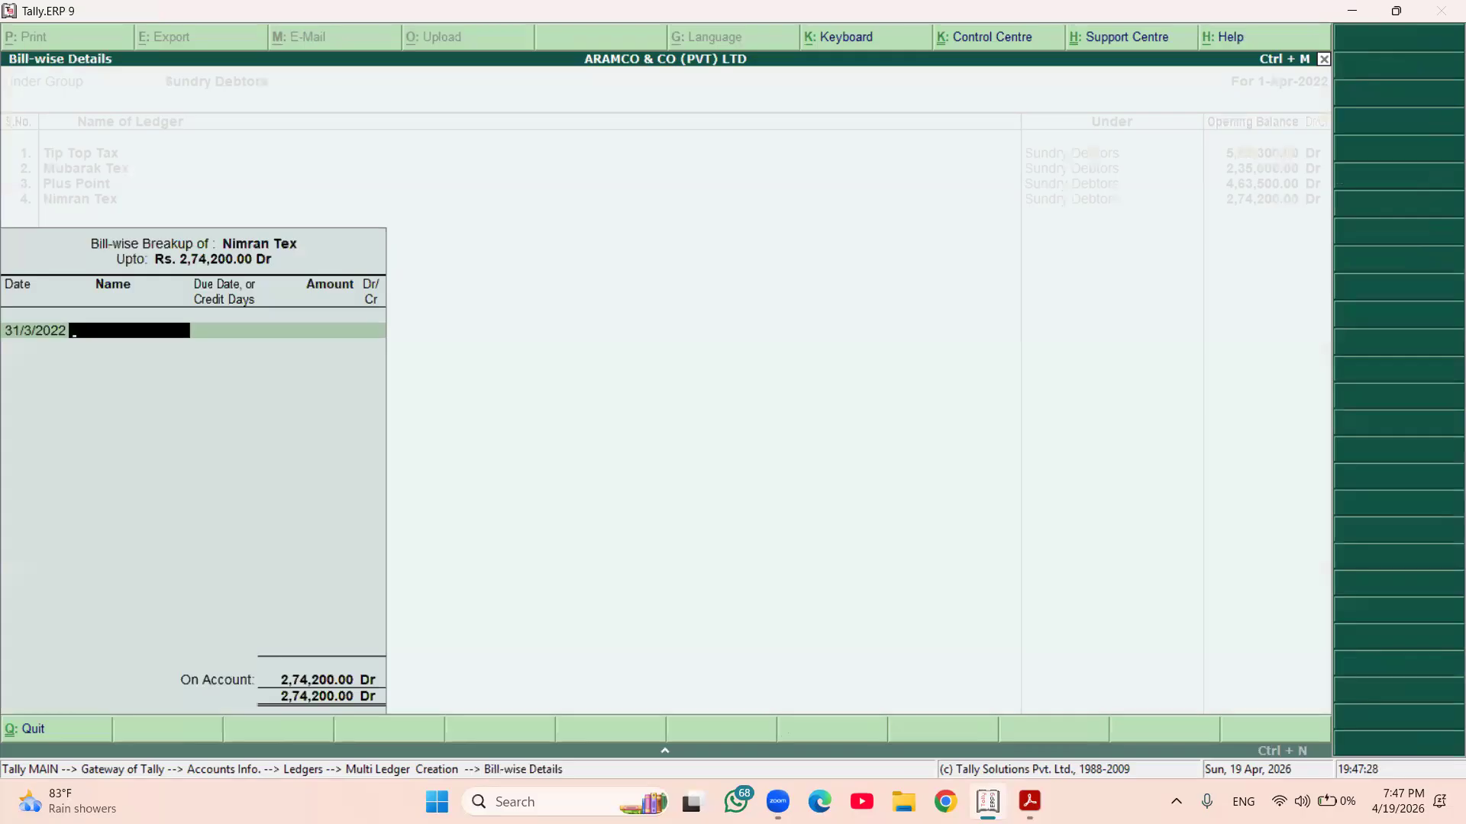
left_click(1029, 802)
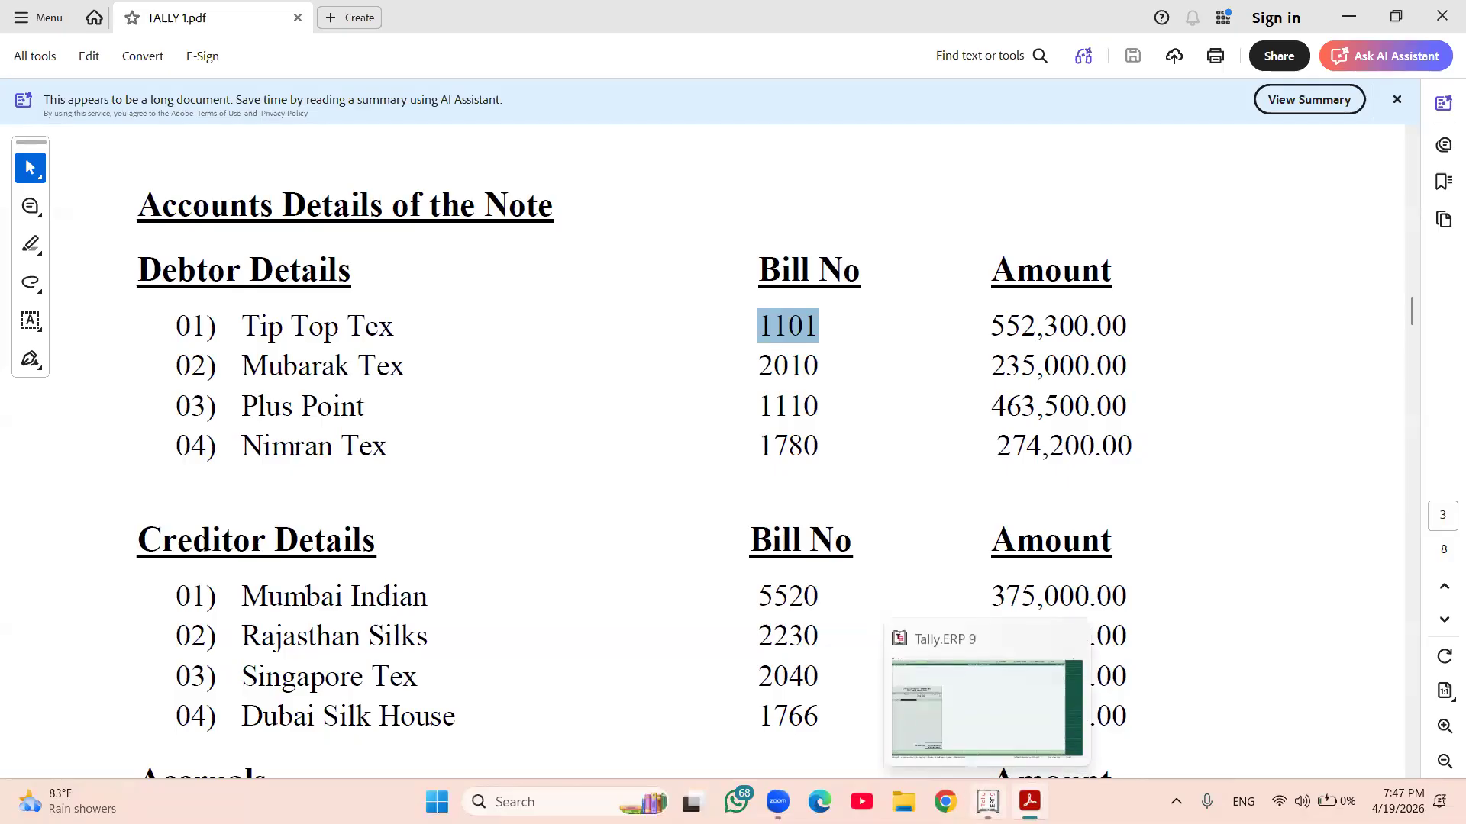
left_click(988, 802)
type("1780")
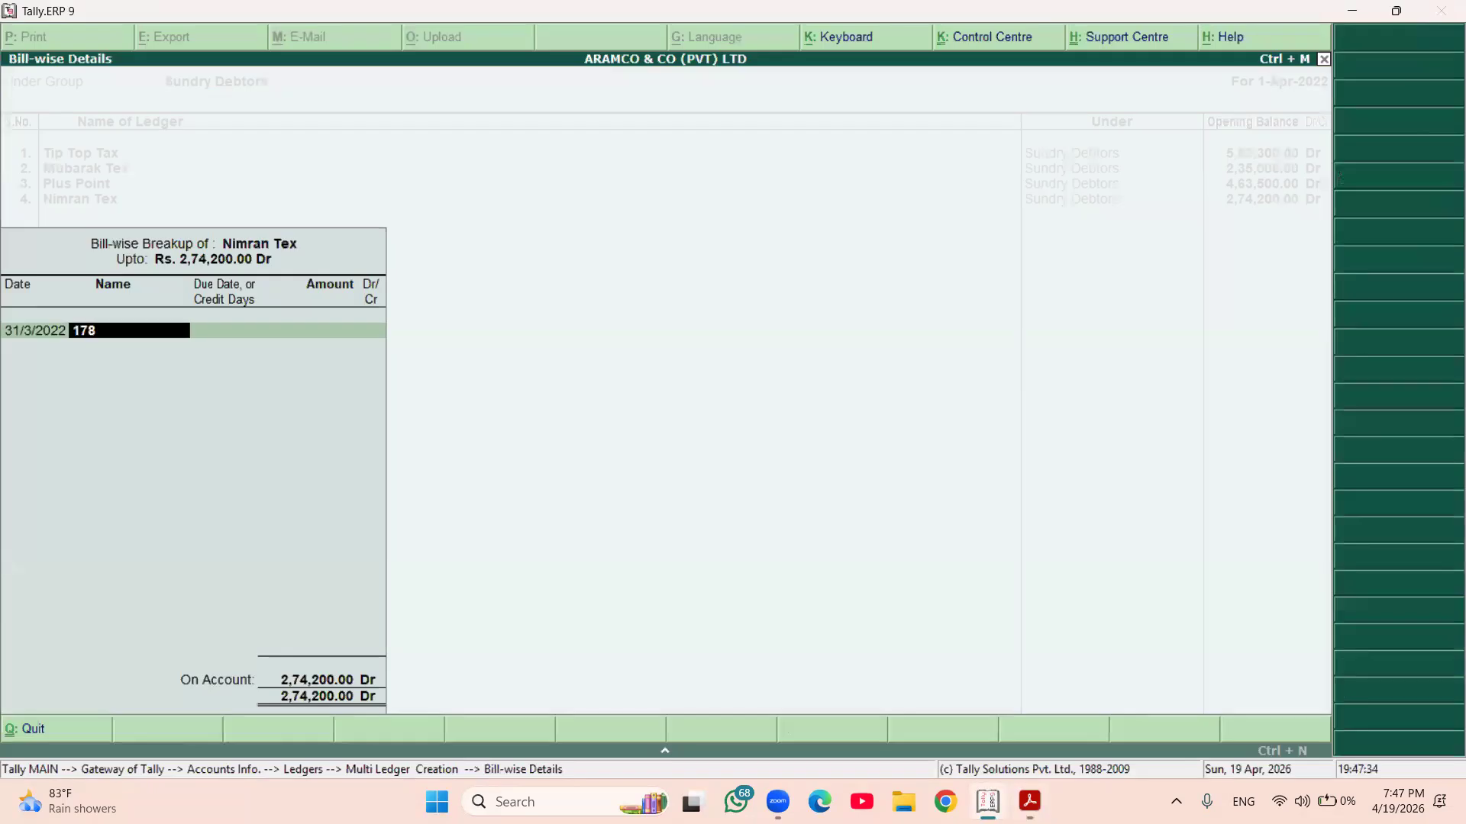
key("Return")
key("Return")
key("Return")
key("Return")
key("Return")
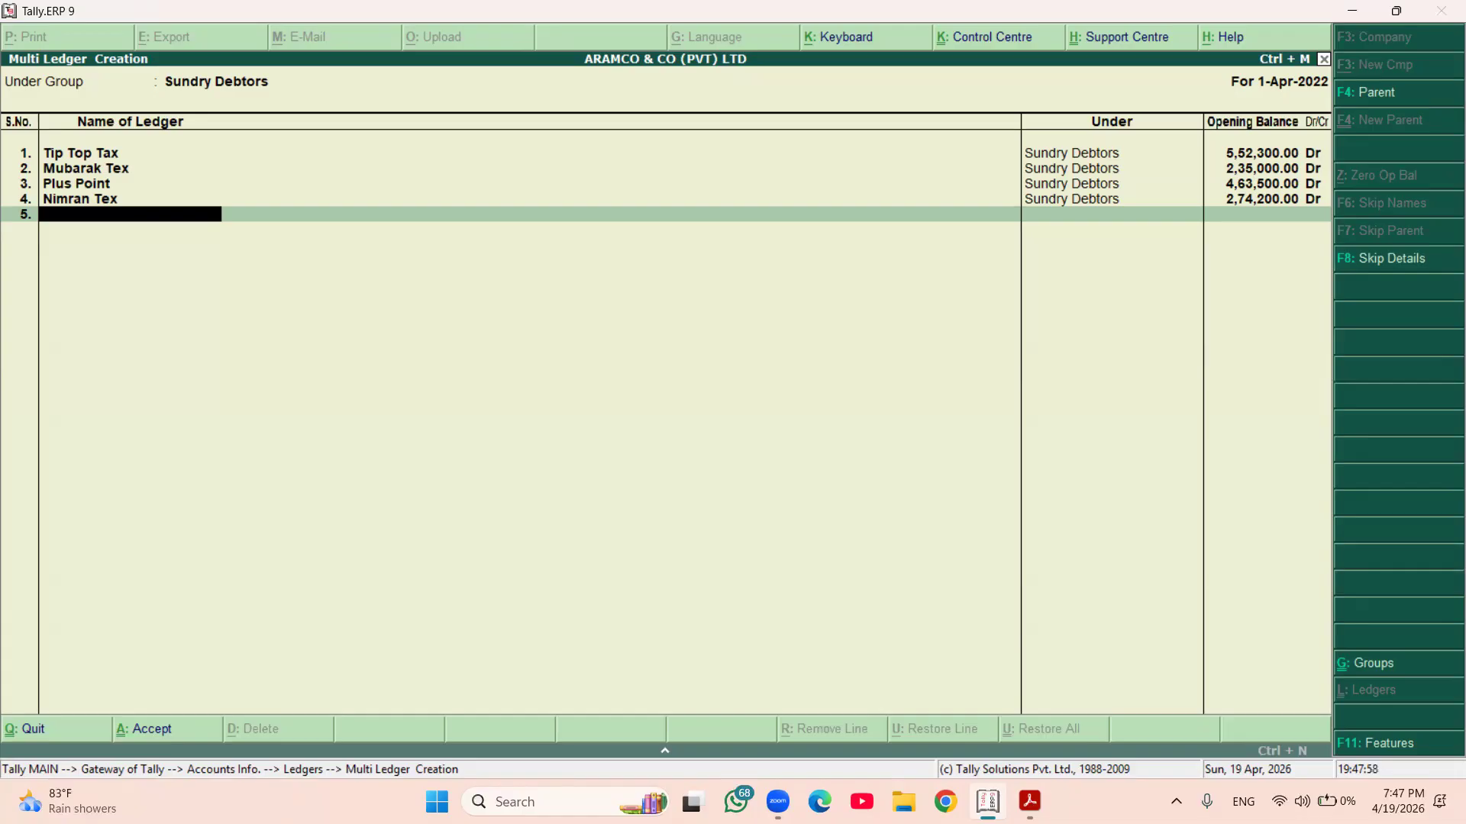
- Return to the first debtor row and correct the ledger name to Tip Top Tex
key("Up")
key("Up")
key("Up")
key("Up")
key("Up")
key("Up")
key("Up")
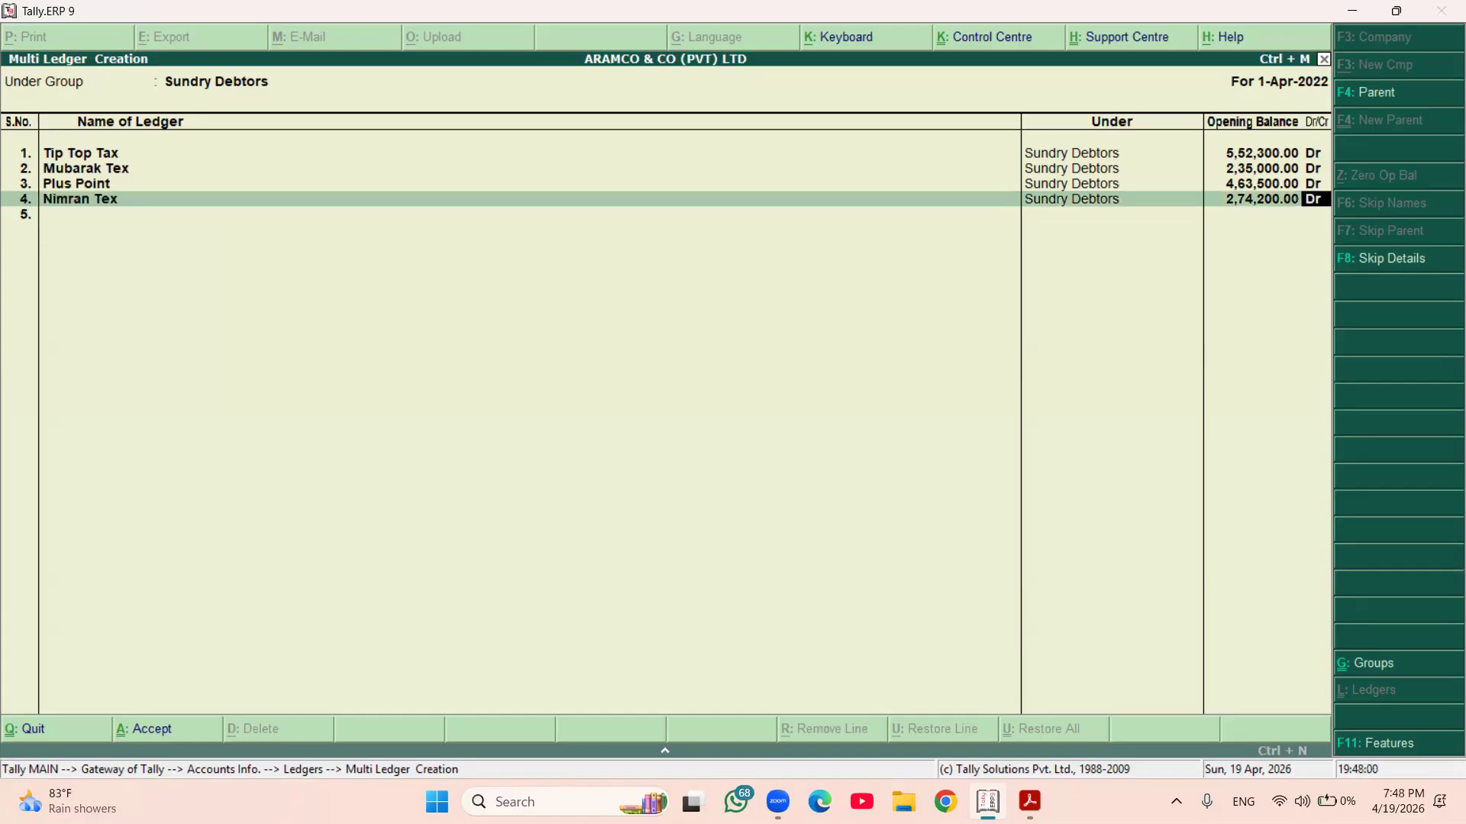
key("Up")
key("Up")
key("Up")
key("Up")
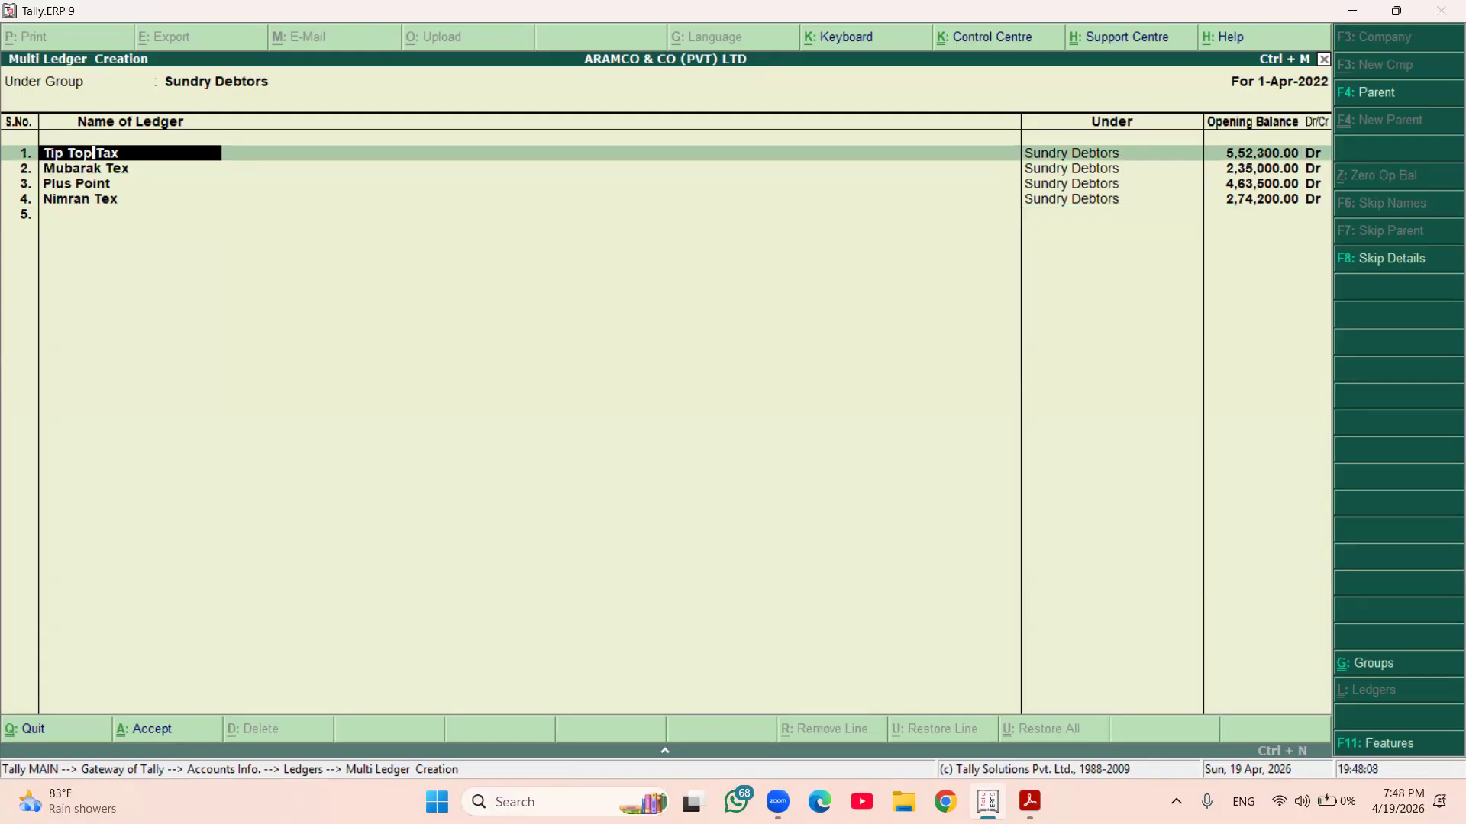
key("Right")
key("Right")
key("BackSpace")
type("e")
key("Return")
key("Return")
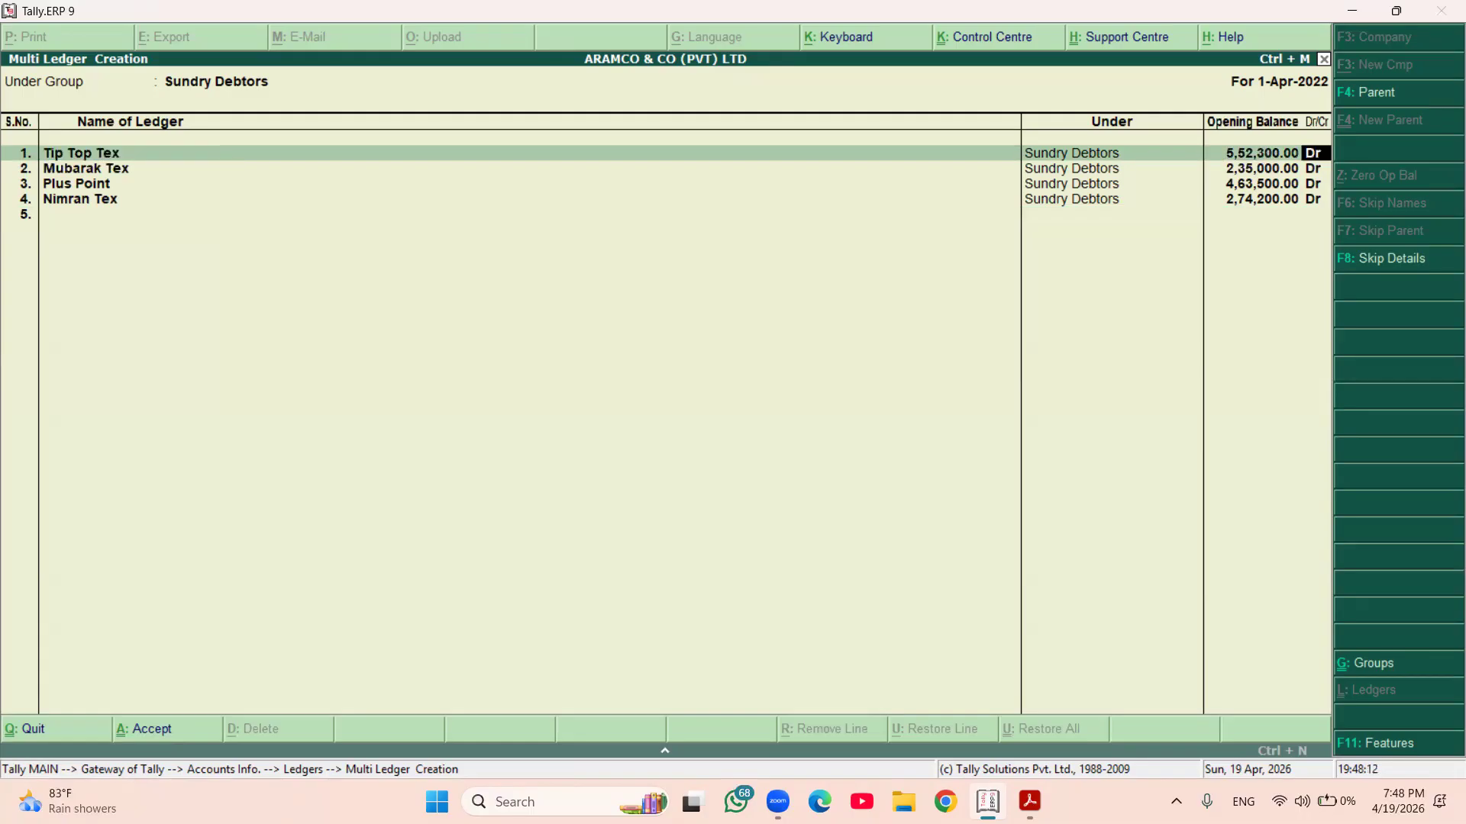
- Keep the entered balances and bill-wise details of all four debtors and save the Sundry Debtors ledgers
key("Return")
key("Return")
key("Return")
key("Return")
key("Return")
key("Return")
key("Return")
key("Return")
key("Return")
key("Return")
key("Return")
key("Return")
key("Return")
key("Return")
key("Return")
key("Return")
key("Return")
key("Return")
key("Return")
key("Return")
key("Return")
key("Return")
key("Return")
key("Return")
key("Return")
key("Return")
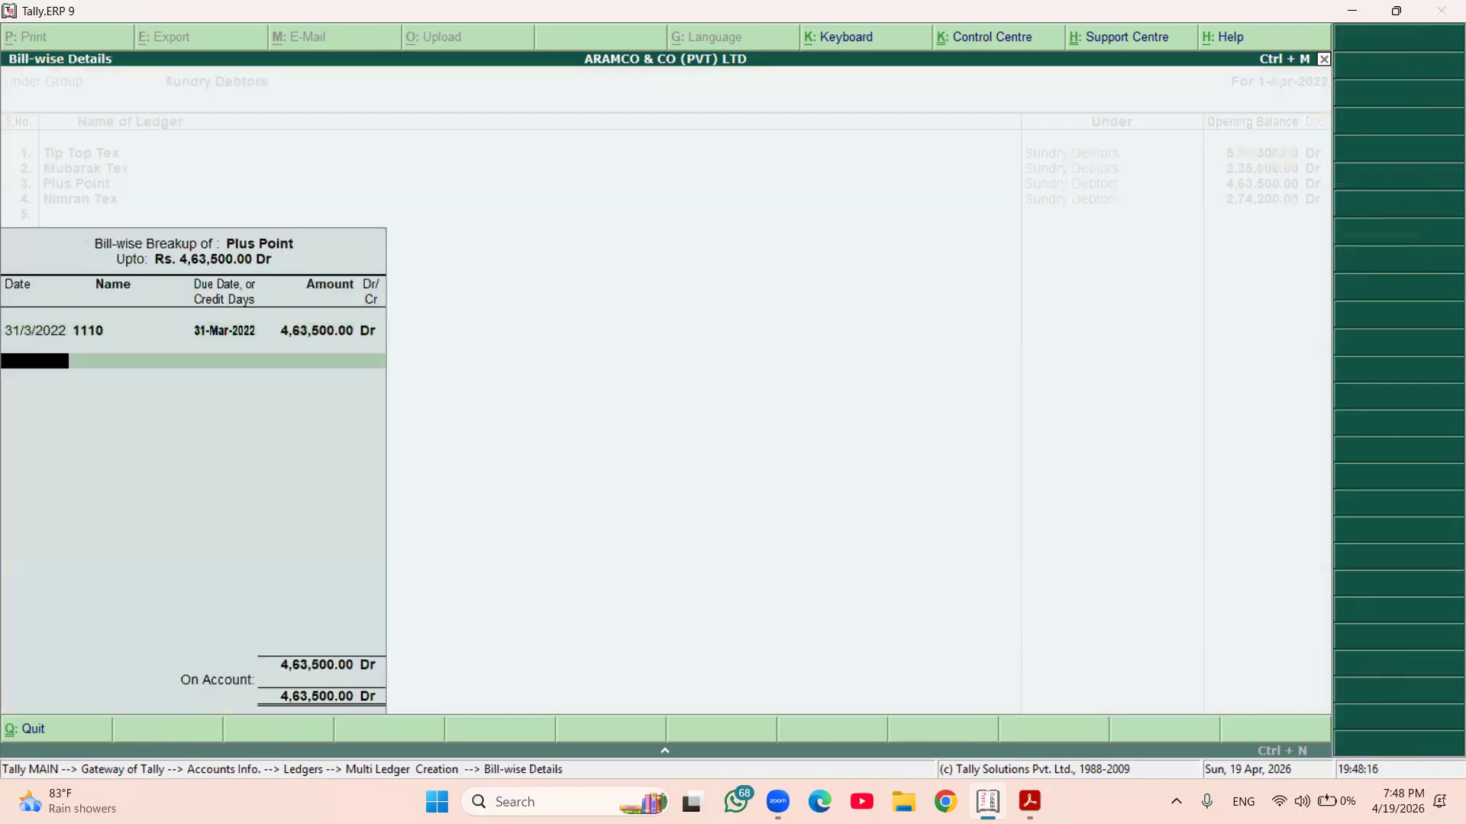
key("Return")
key("Return")
key("Return")
key("Return")
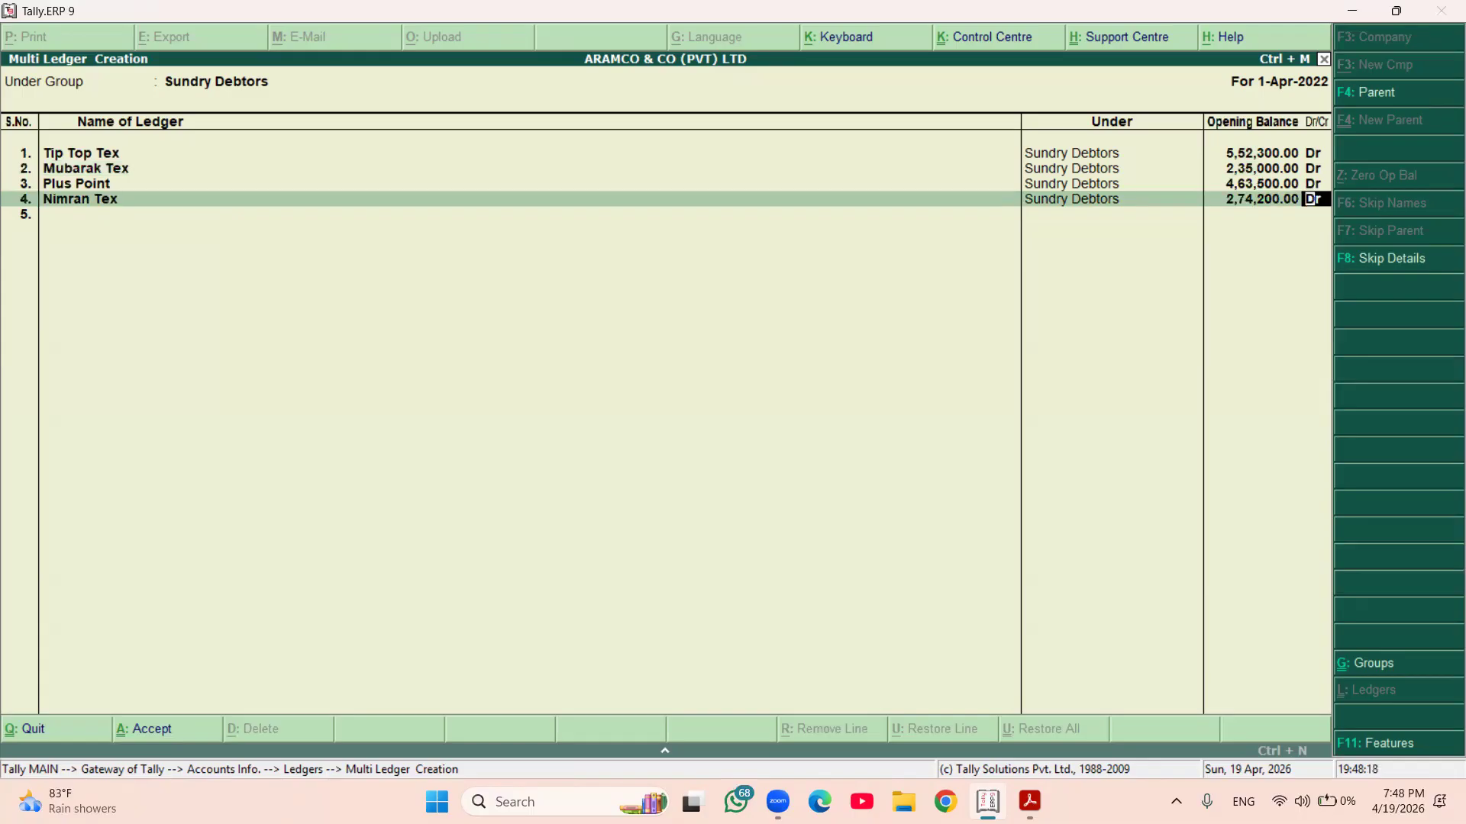
key("Return")
key("Return")
key("Return")
key("Return")
key("Return")
key("Return")
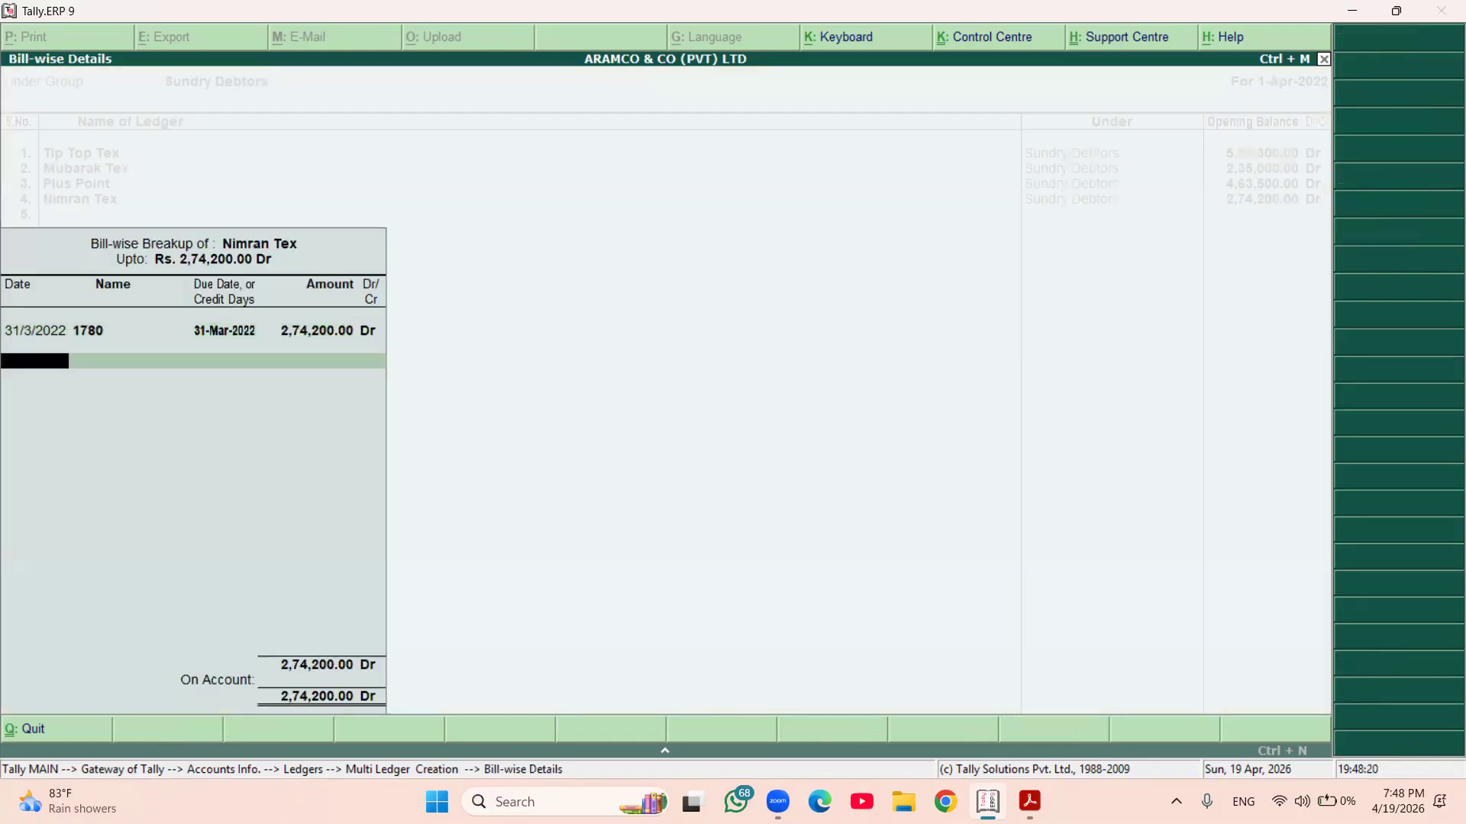
key("Return")
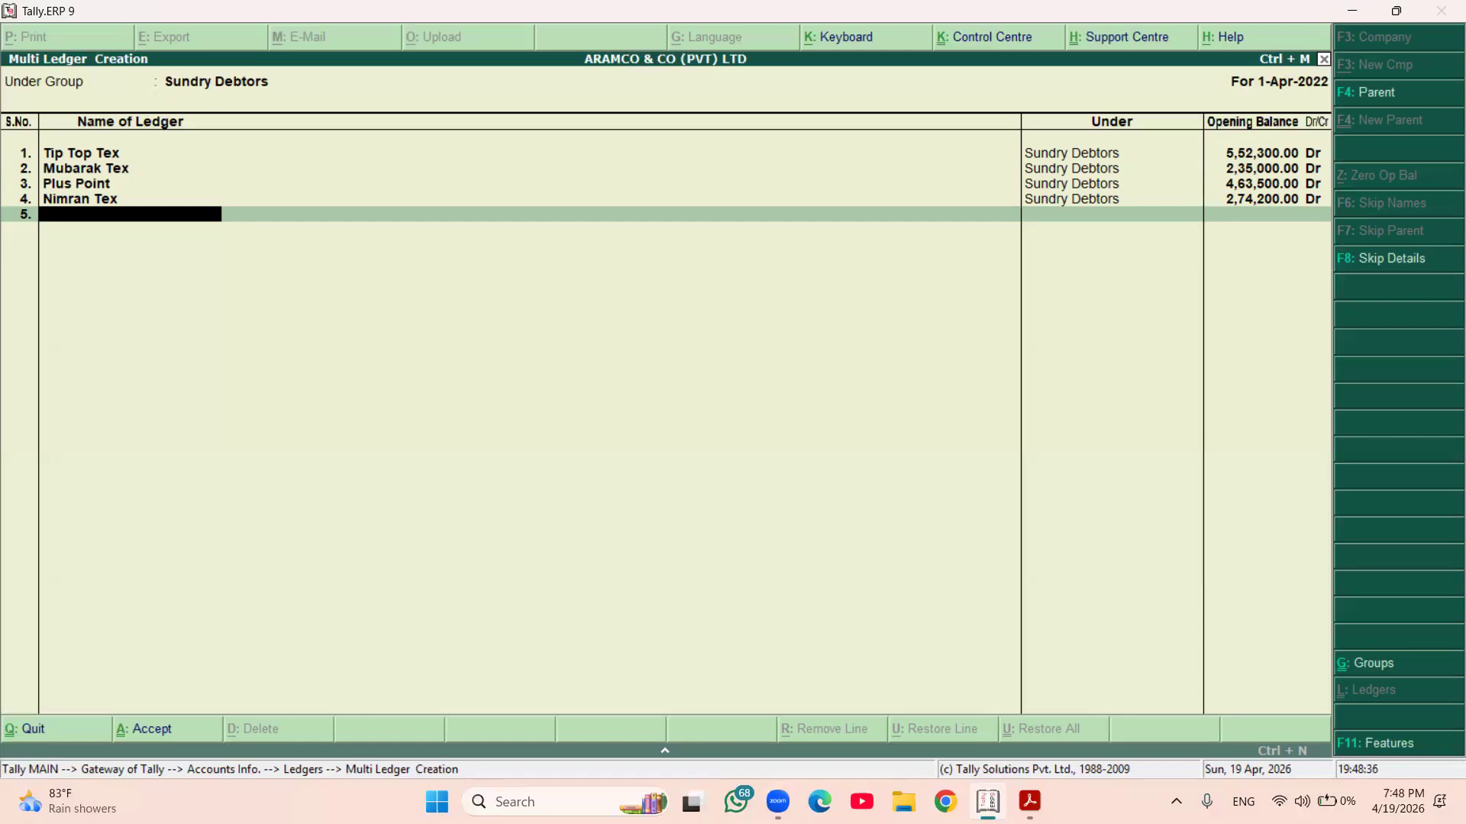
key("Return")
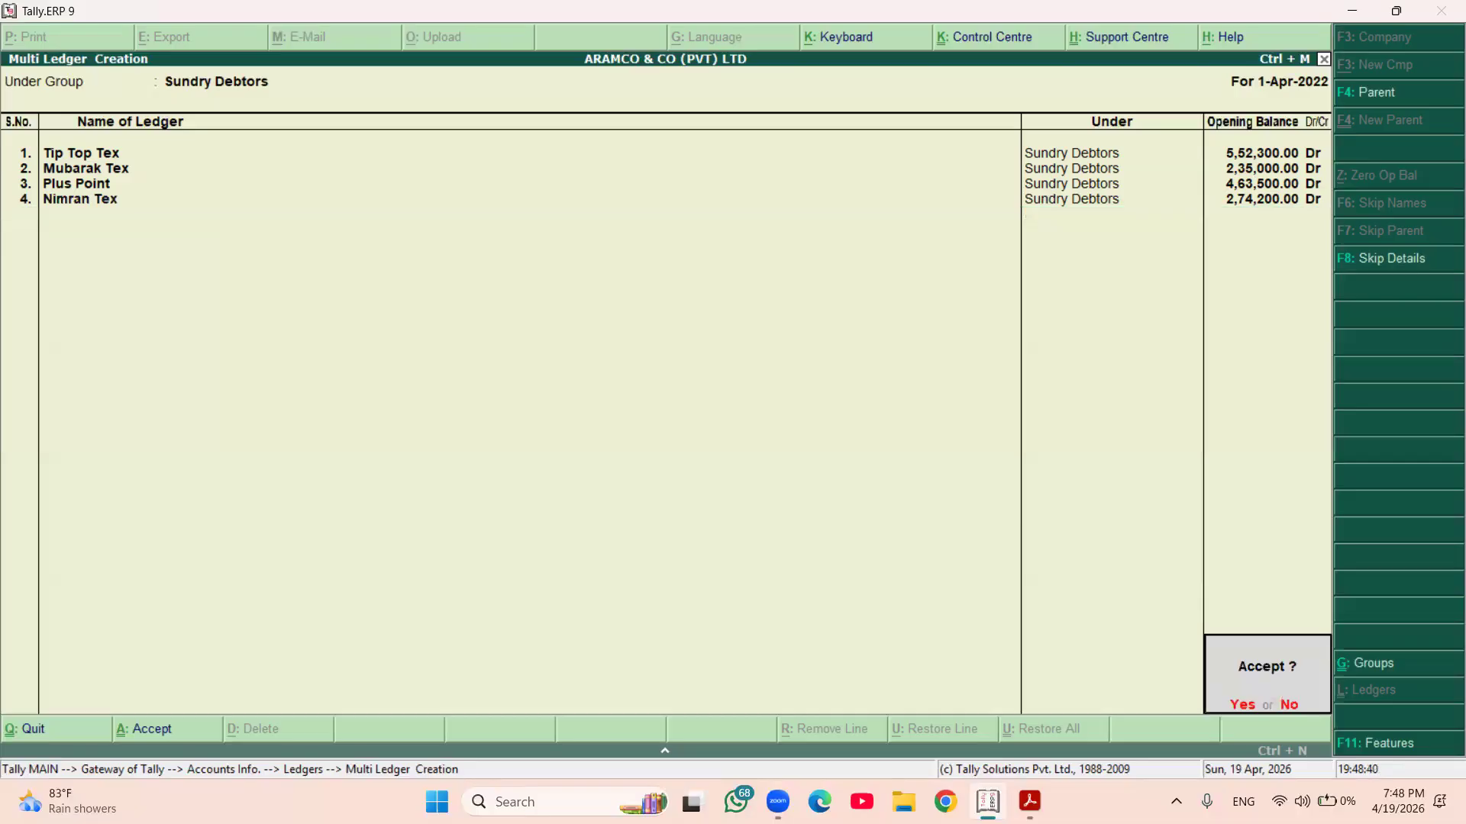
key("Return")
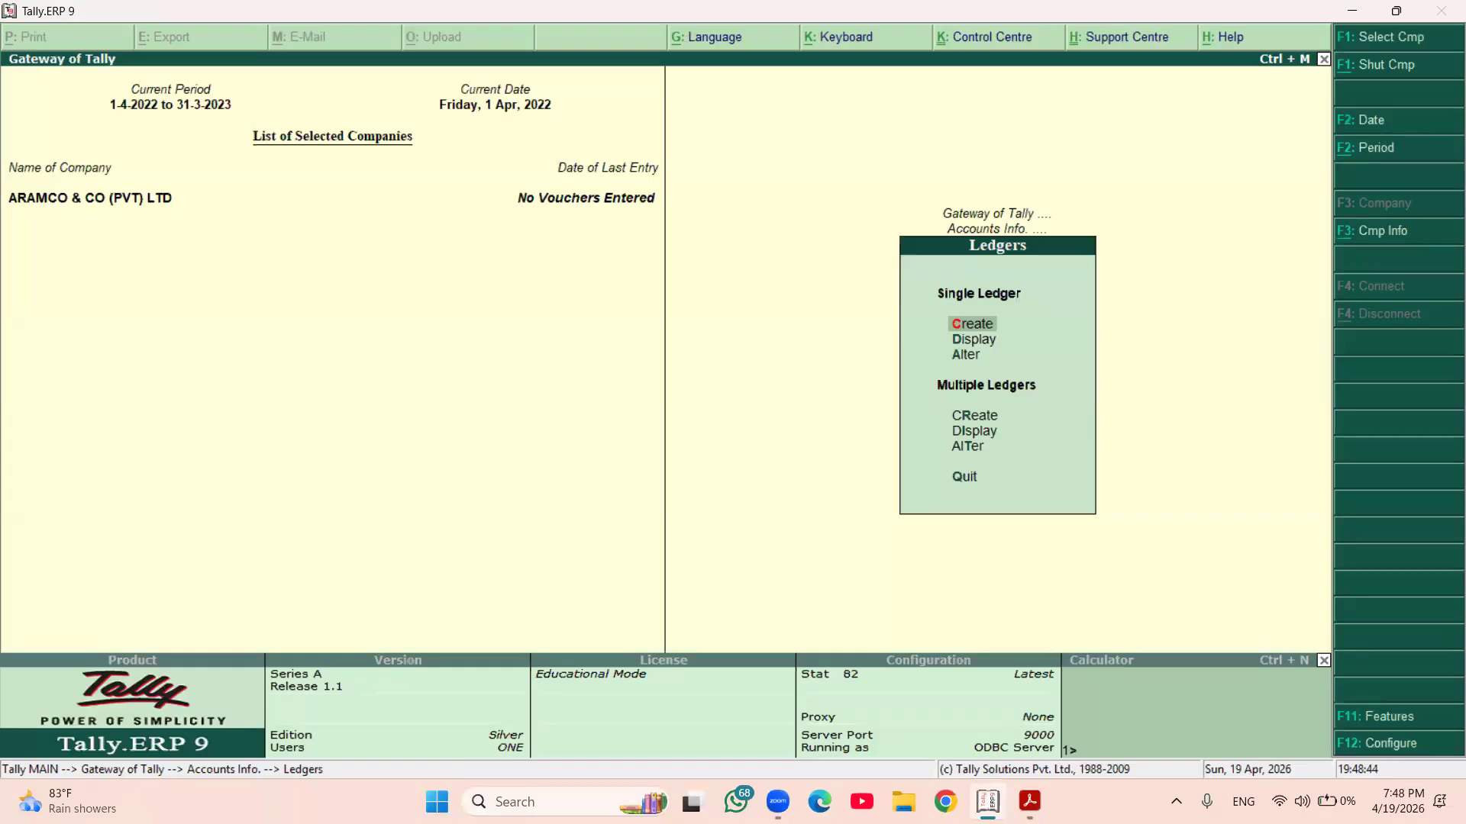
- Open the single-ledger display list and look through it for the newly created debtor ledgers
key("Down")
key("Down")
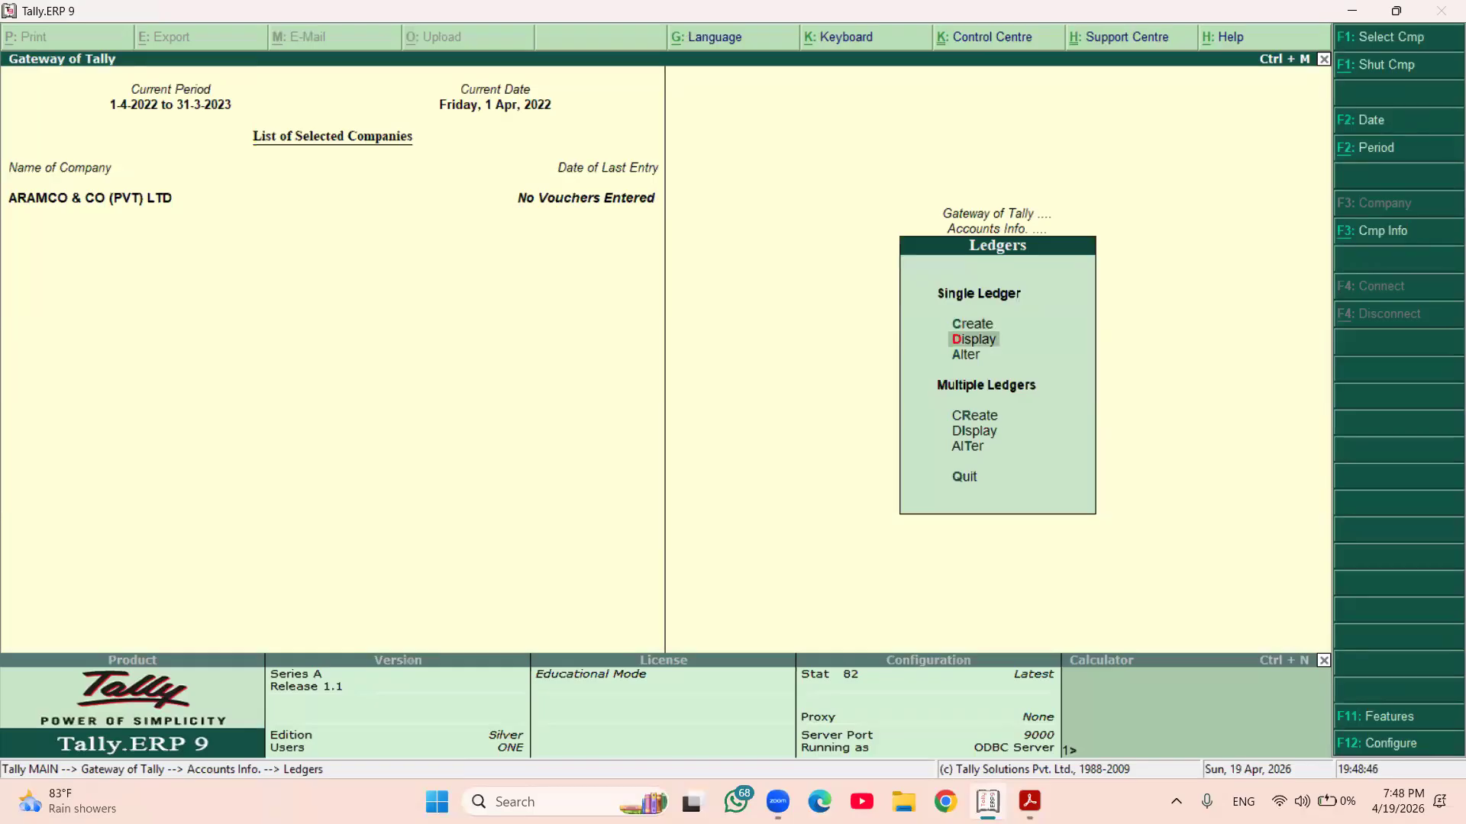
key("Return")
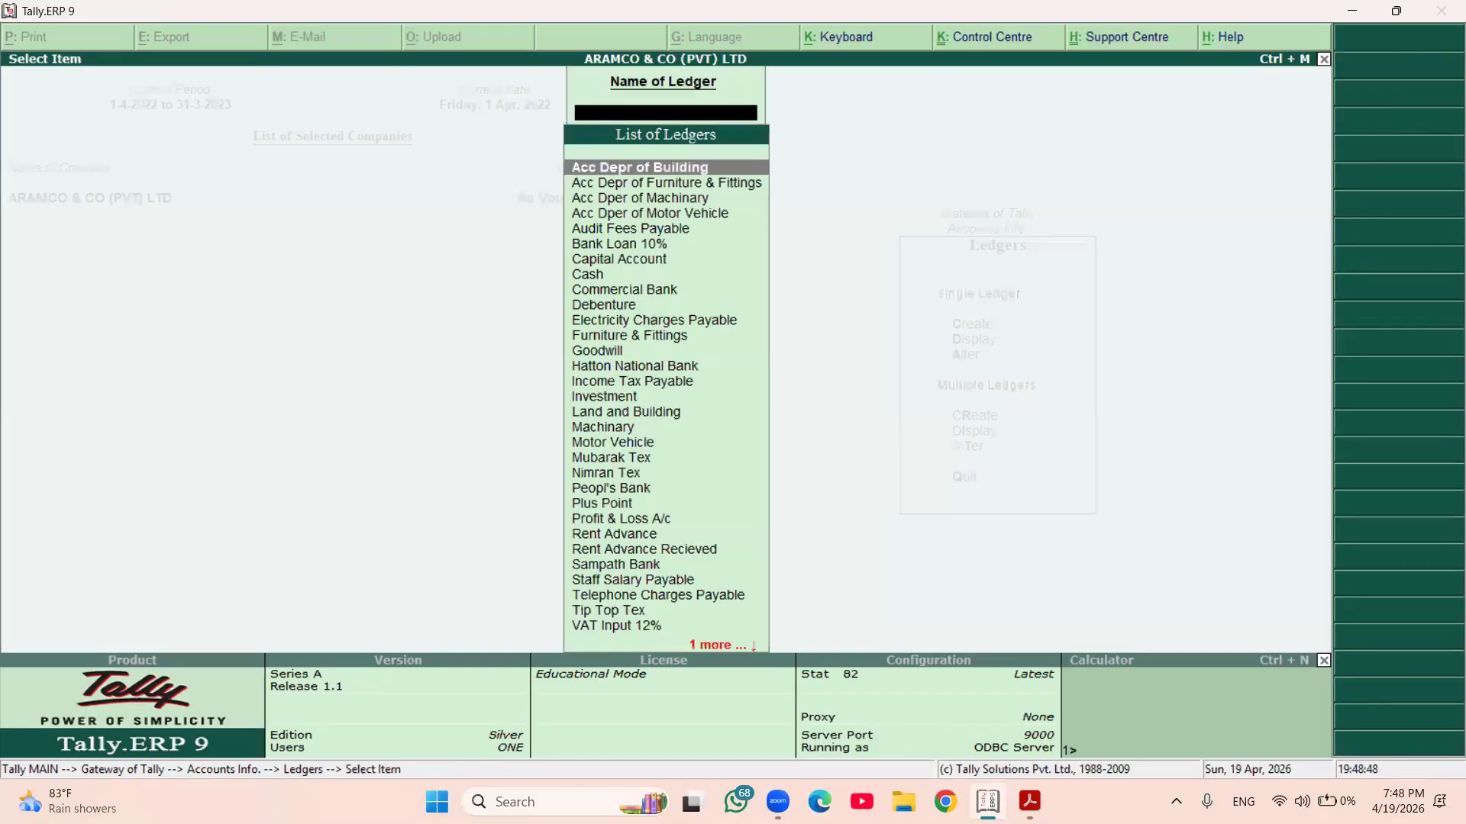
key("Down")
key("Down")
key("Down")
key("Down")
key("Down")
key("Down")
key("Down")
key("Down")
key("Down")
key("Down")
key("Down")
key("Down")
key("Down")
key("Down")
key("Down")
key("Down")
key("Down")
key("Down")
key("Down")
key("Down")
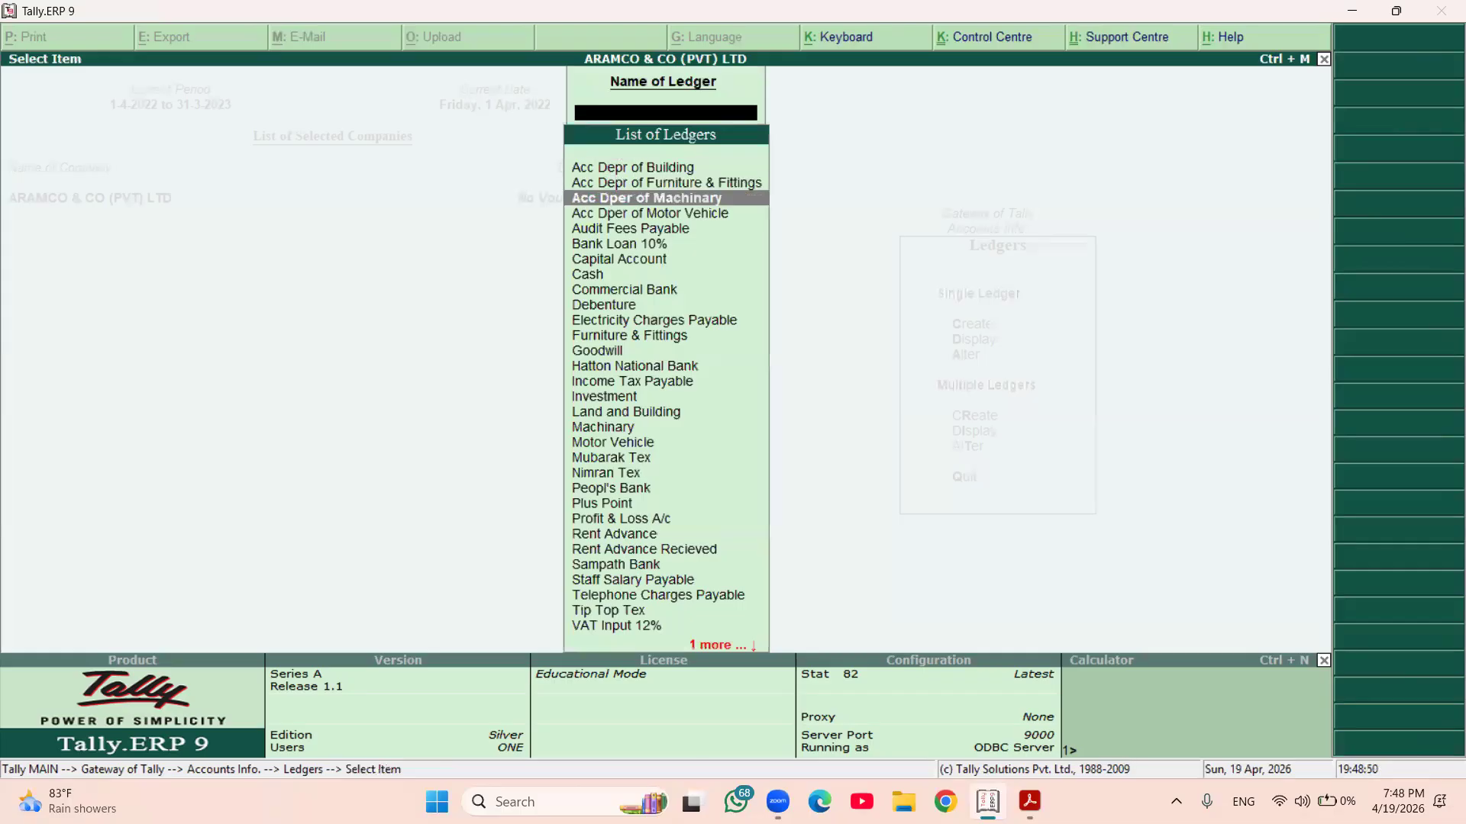
key("Up")
key("Up")
key("Up")
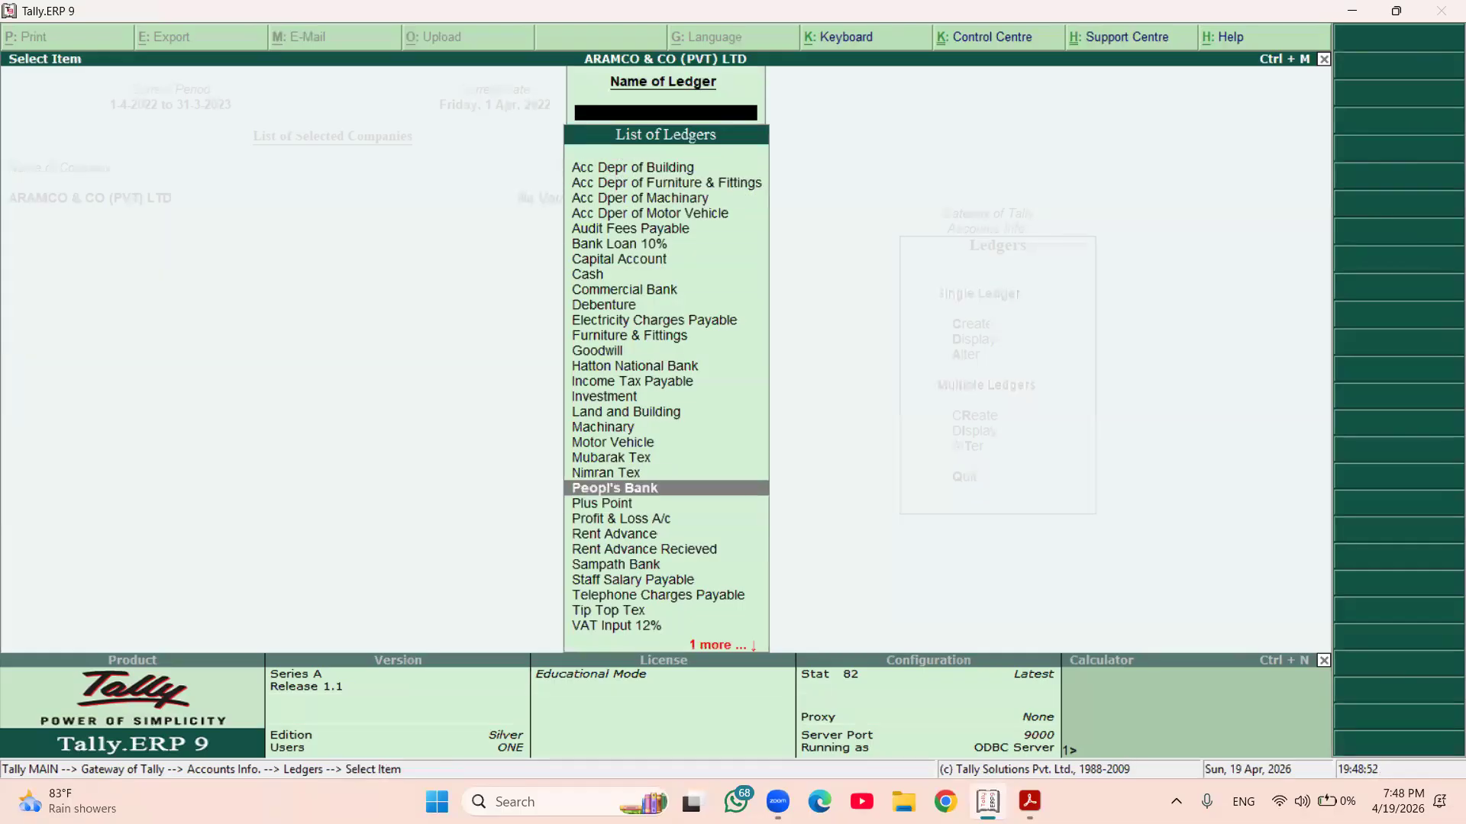
key("Down")
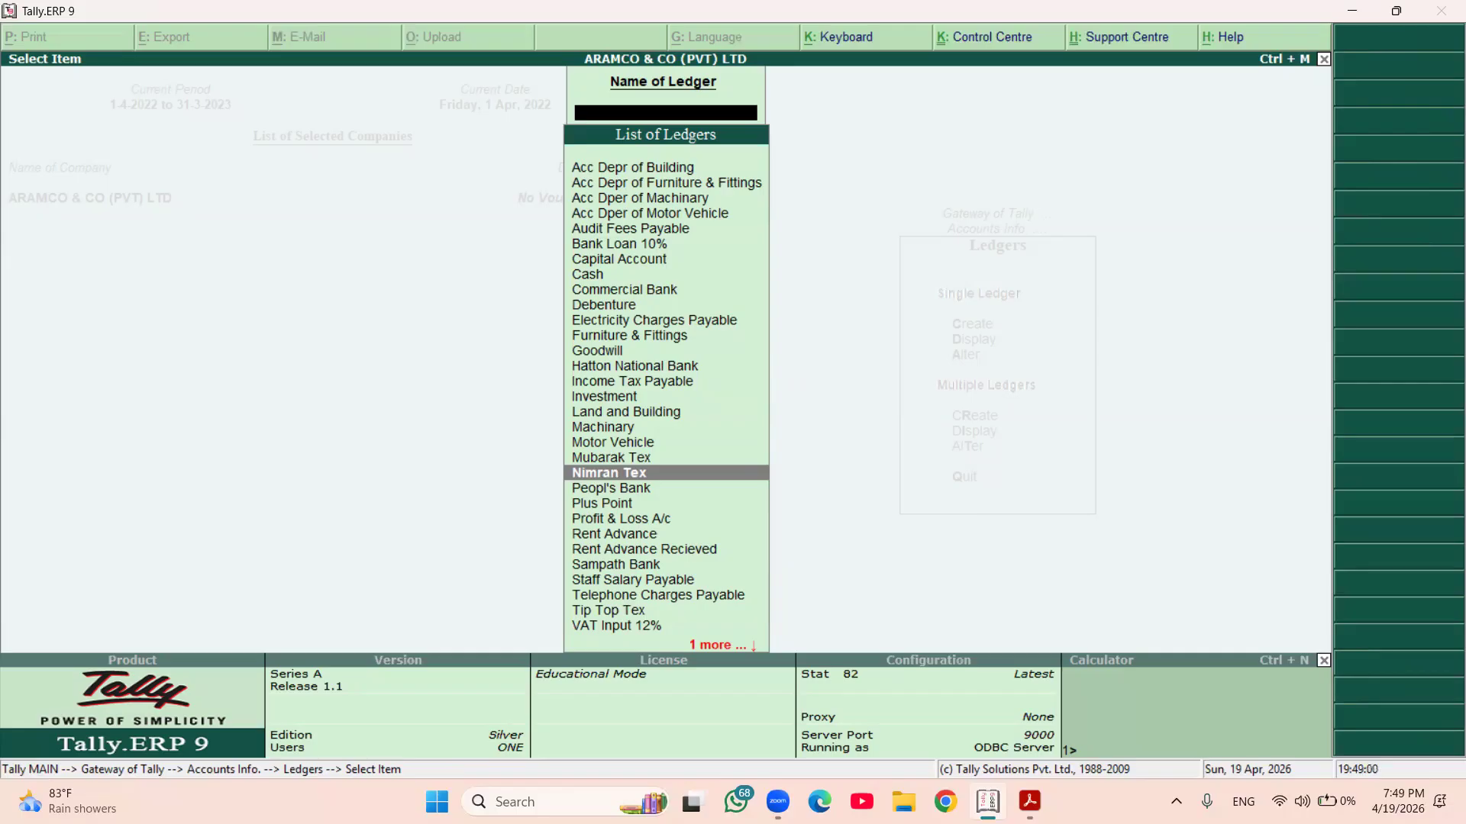
key("Down")
key("Down")
key("Down")
key("Down")
key("Down")
key("Down")
key("Down")
key("Down")
key("Down")
key("Down")
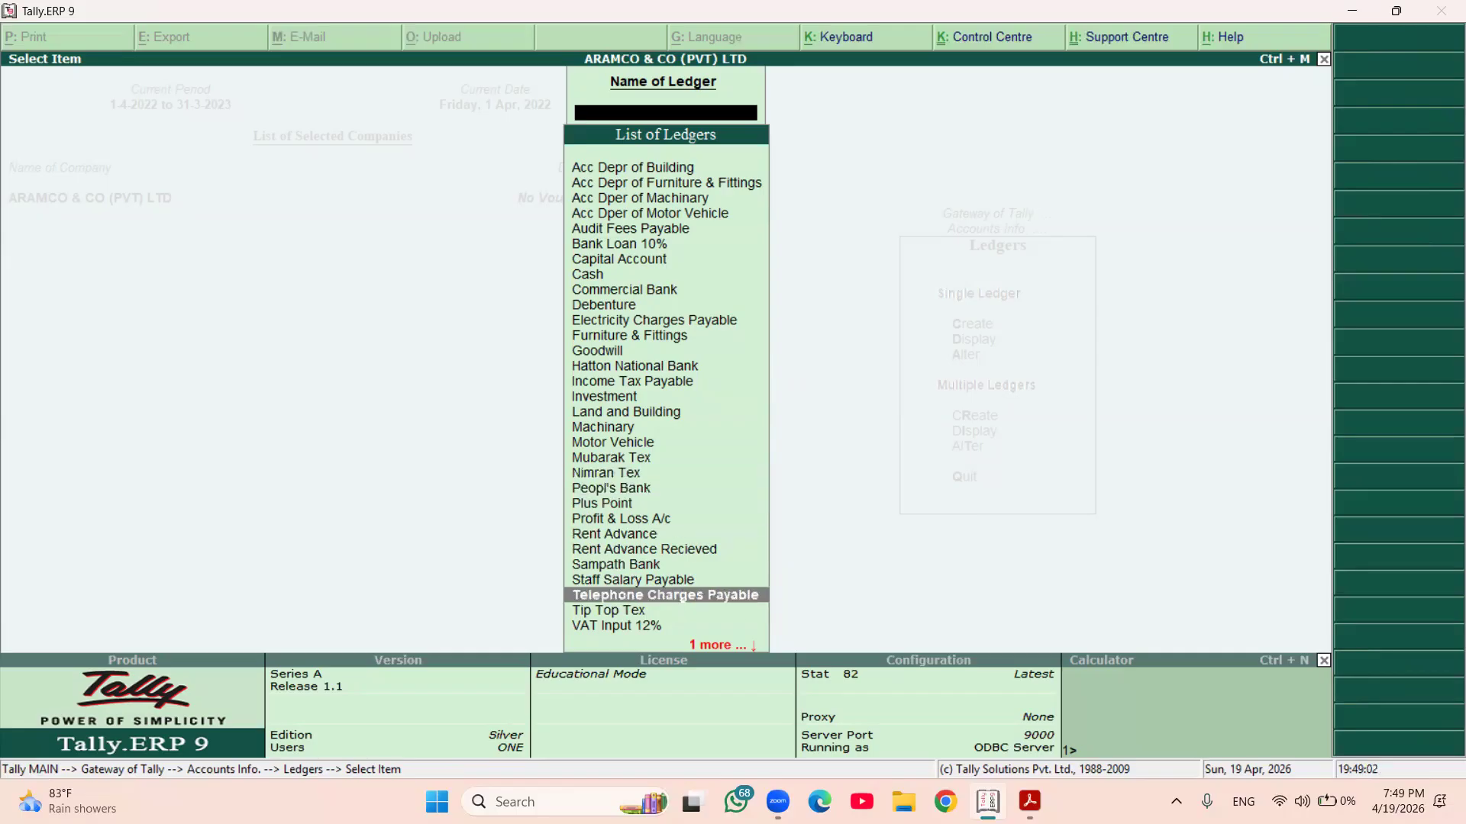
key("Up")
key("Up")
key("Up")
key("Up")
key("Up")
key("Up")
key("Up")
key("Up")
key("Up")
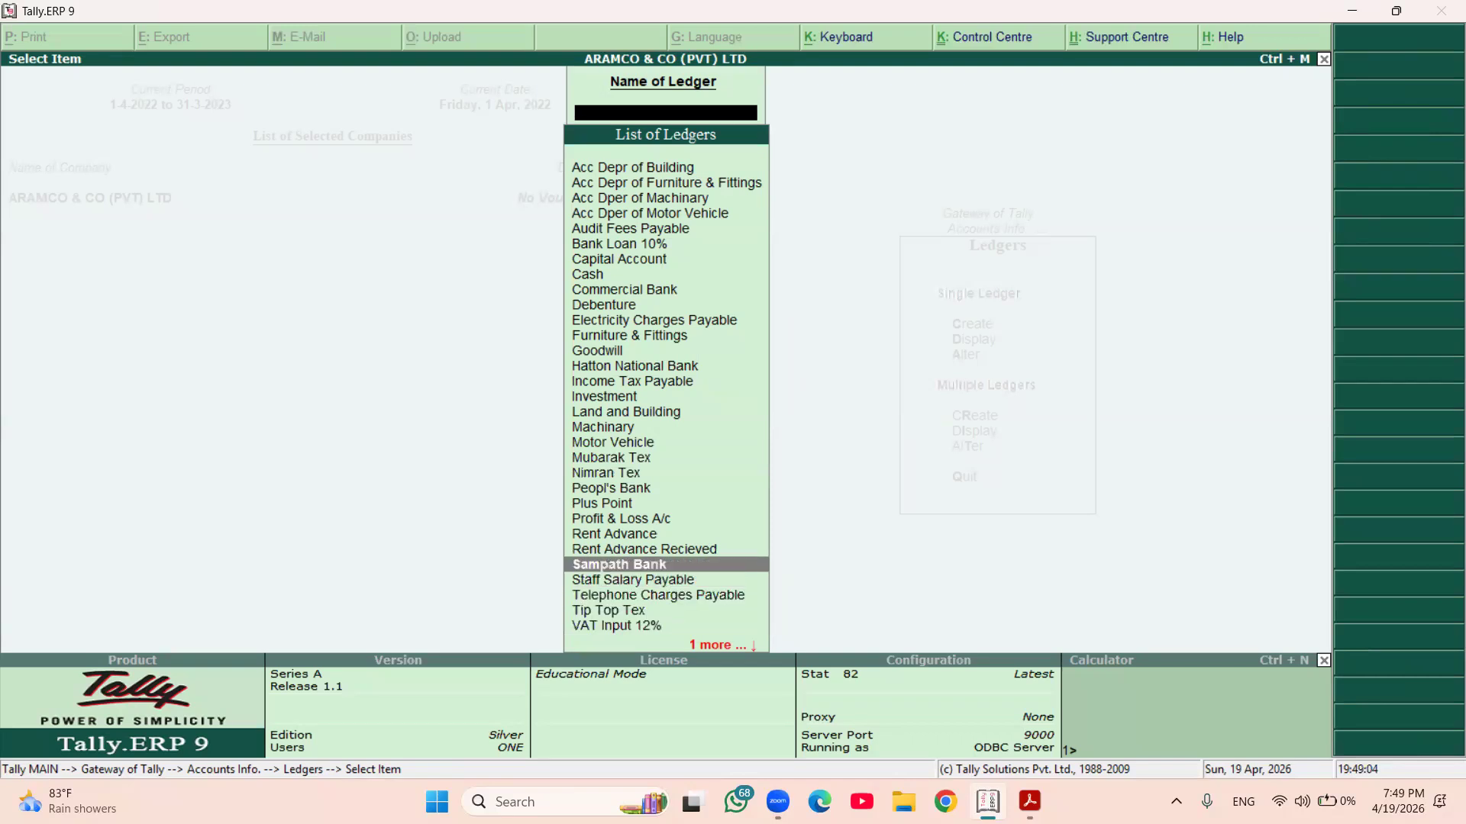
- Look back up through the ledger list and return to the accounts information options
key("Up")
key("Up")
key("Up")
key("Up")
key("Up")
key("Up")
key("Up")
key("Up")
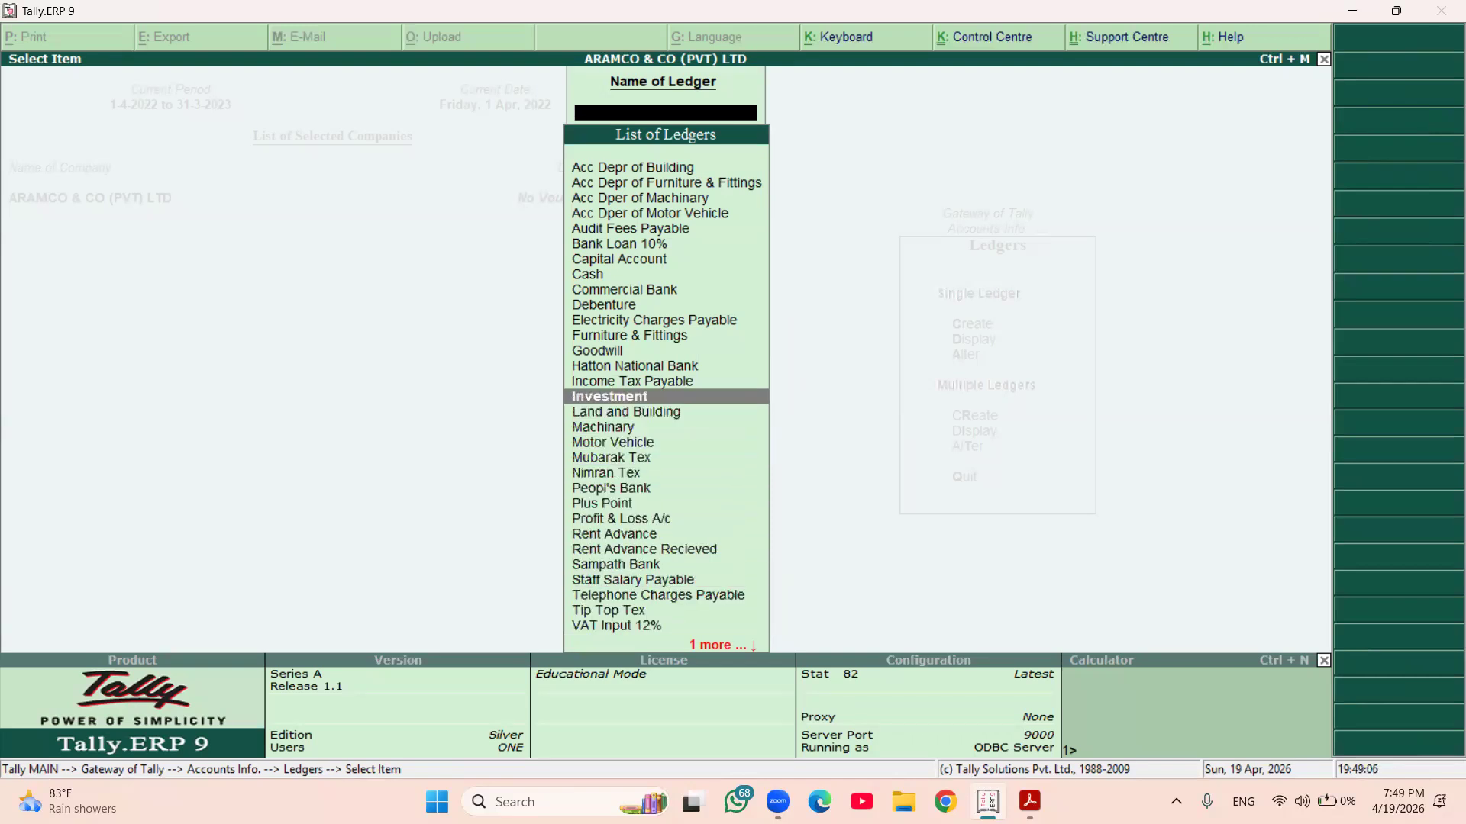
key("Escape")
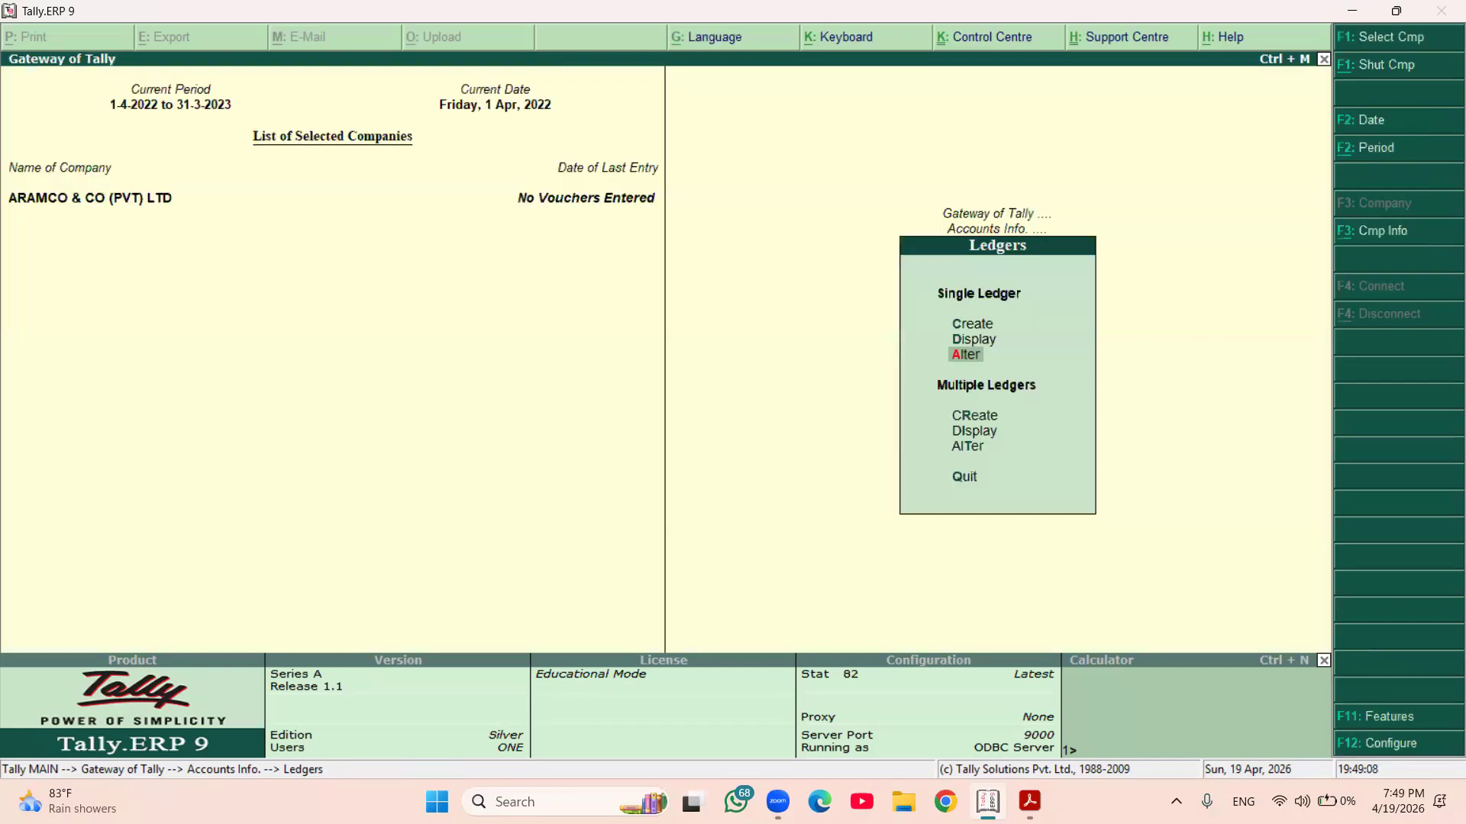
key("Escape")
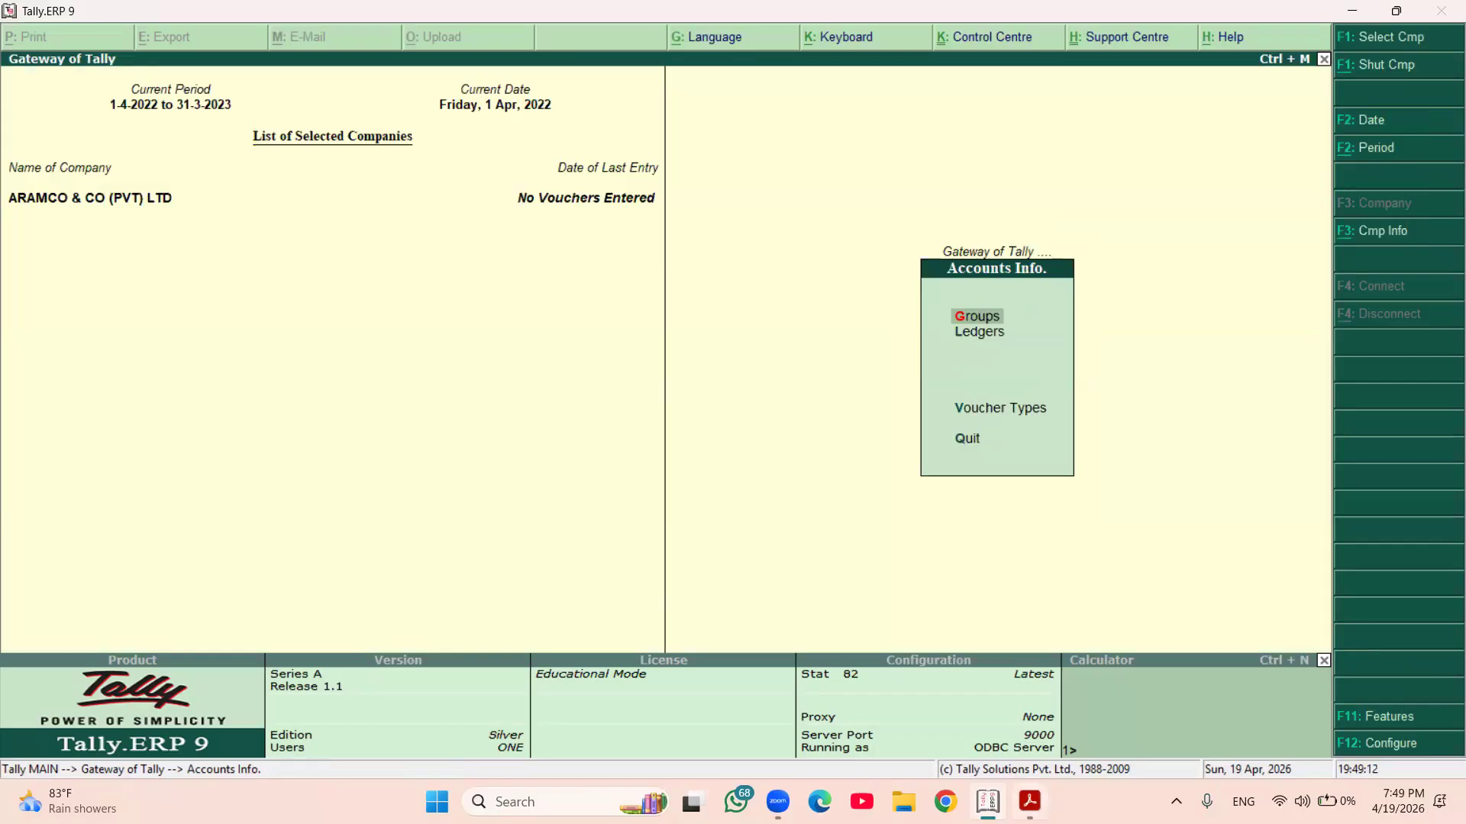
- Switch to TALLY 1.pdf and review the Creditor Details table with its names, bill numbers and amounts
left_click(1029, 801)
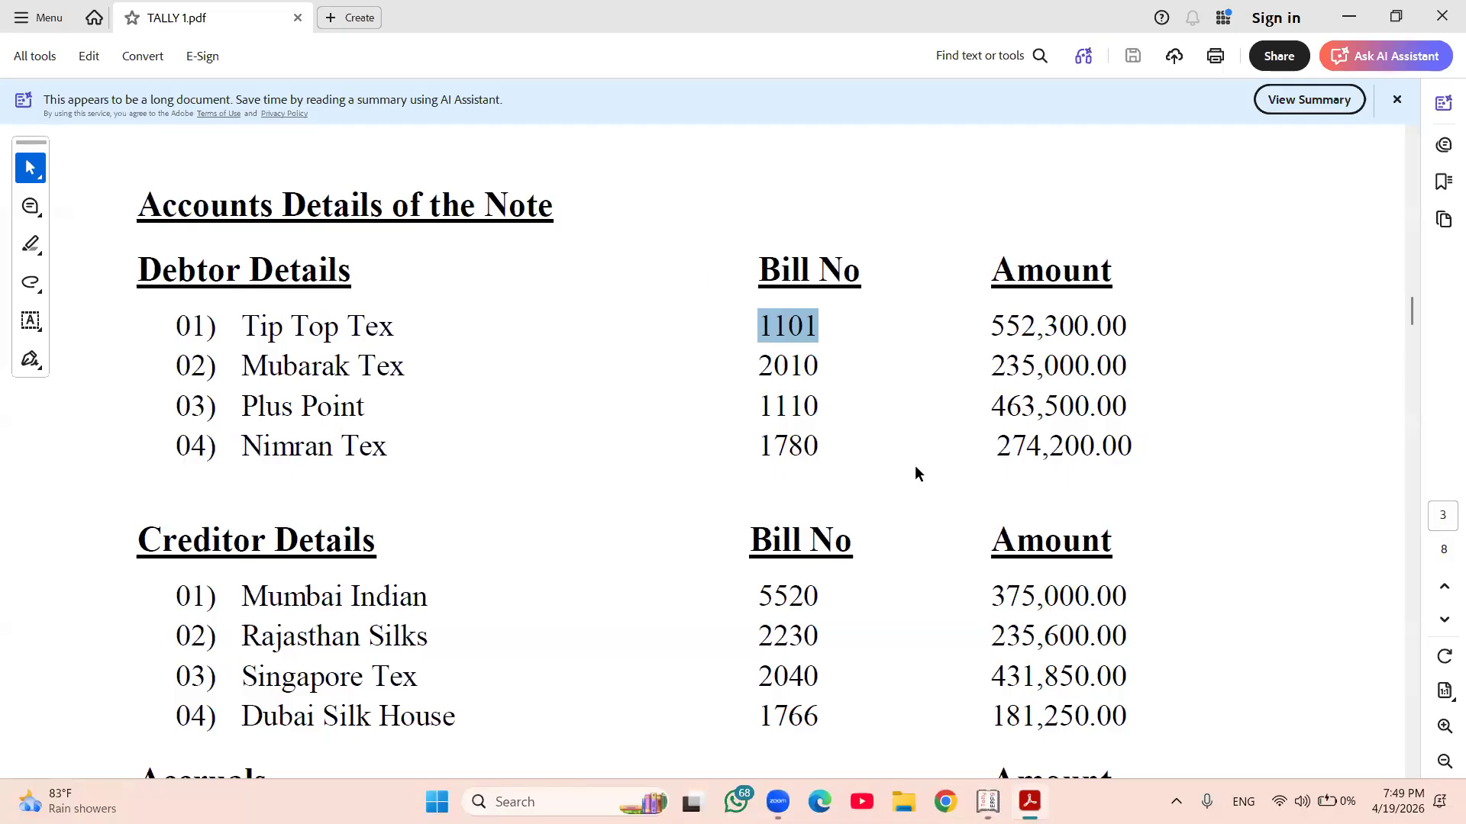
scroll(916, 473, "down", 8)
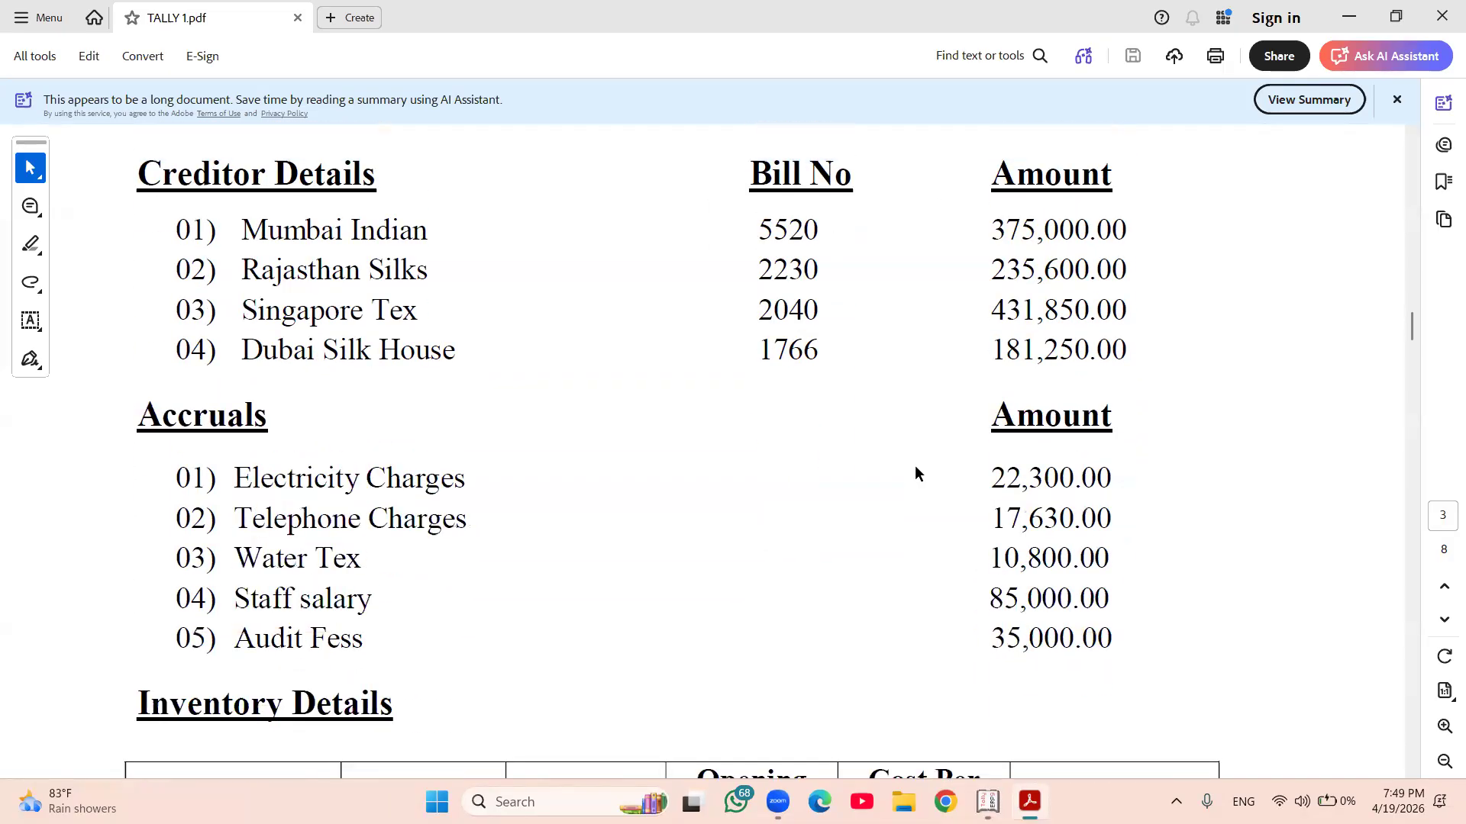
scroll(916, 474, "up", 1)
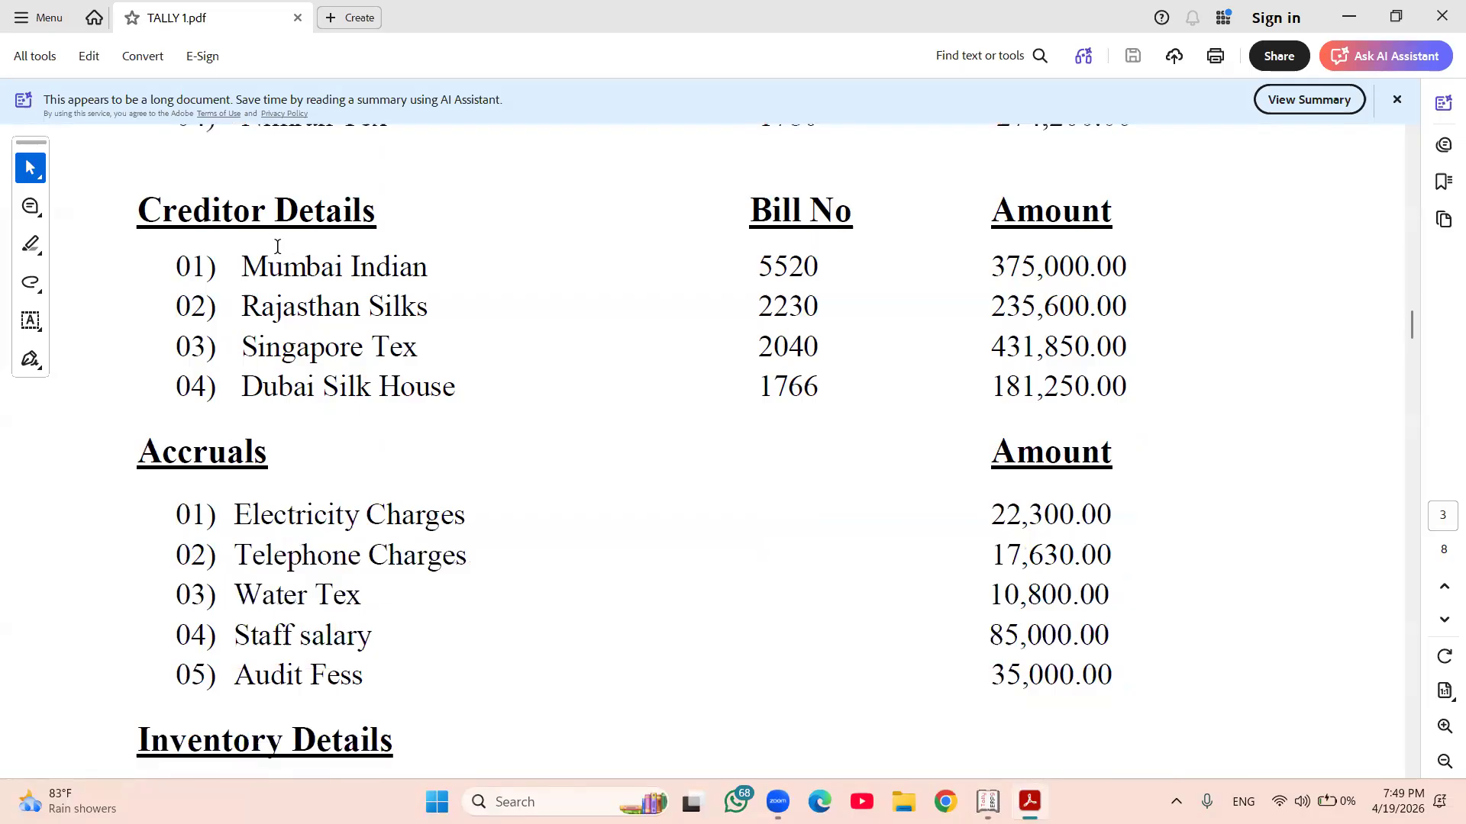
left_click_drag(125, 203, 1131, 390)
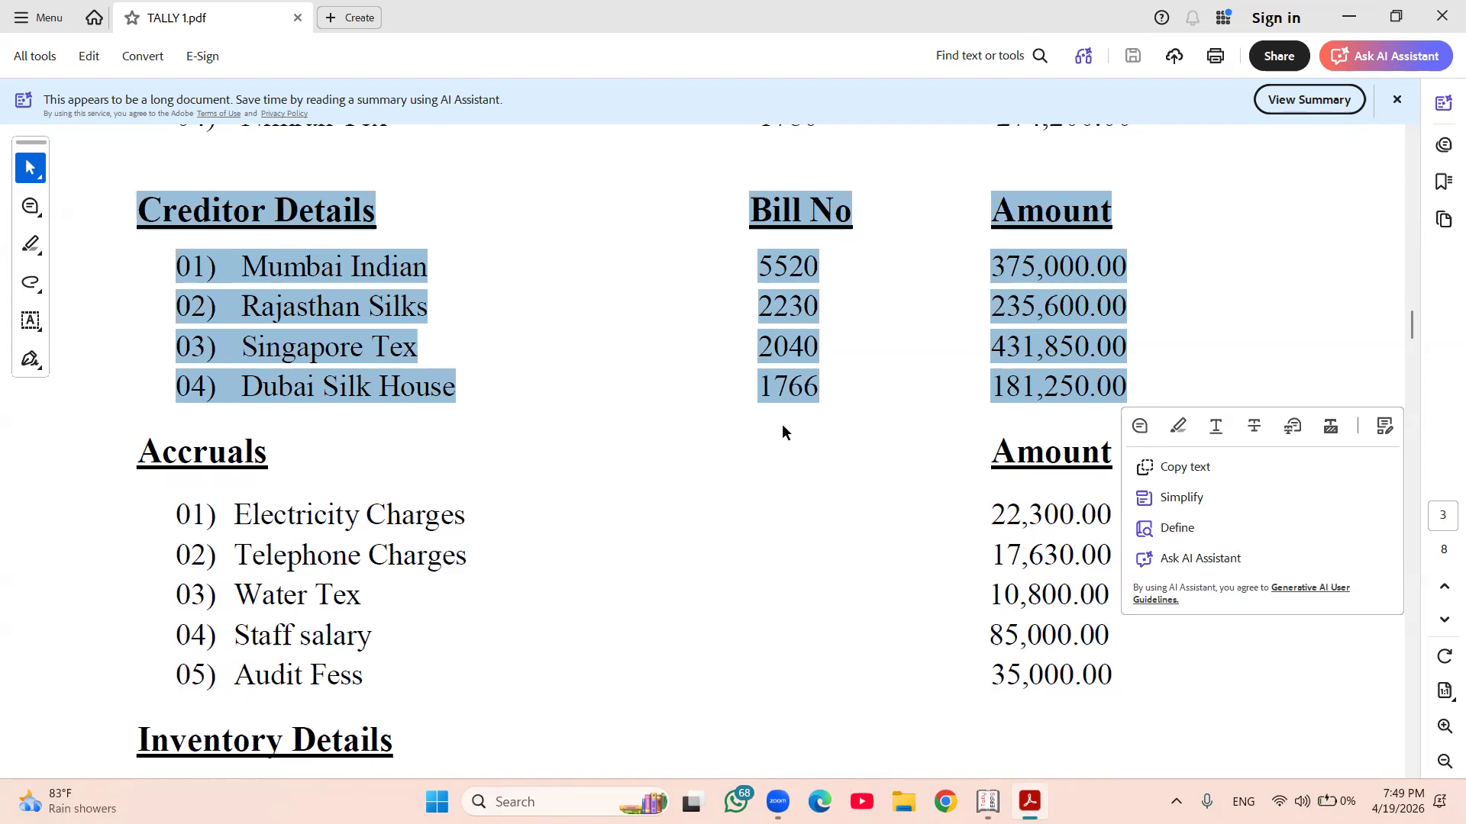
left_click(806, 464)
left_click_drag(135, 207, 1127, 385)
left_click(987, 802)
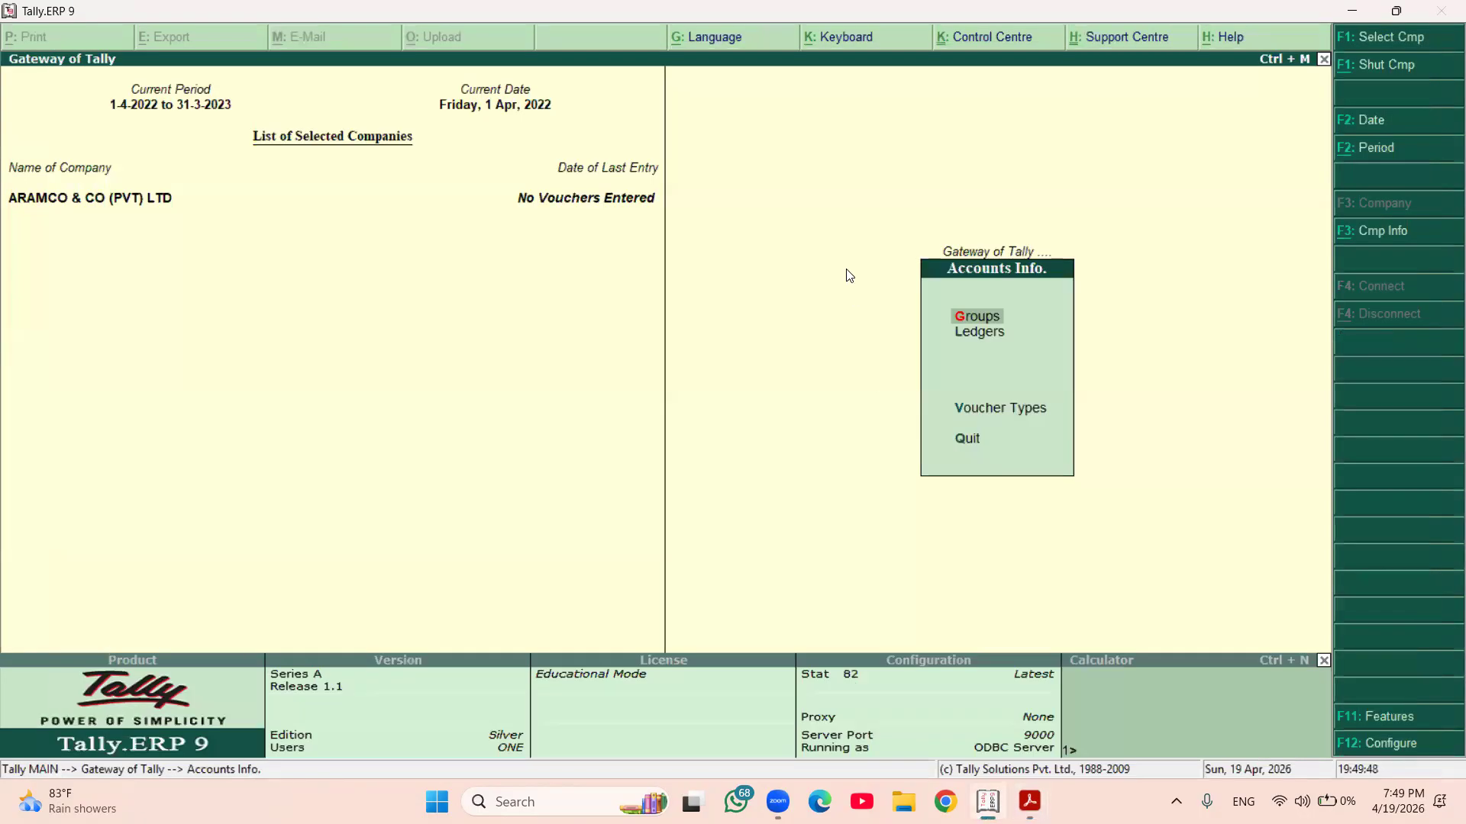
- Open the multiple-ledger creation form for ARAMCO & CO (PVT) LTD from the accounts masters
key("Escape")
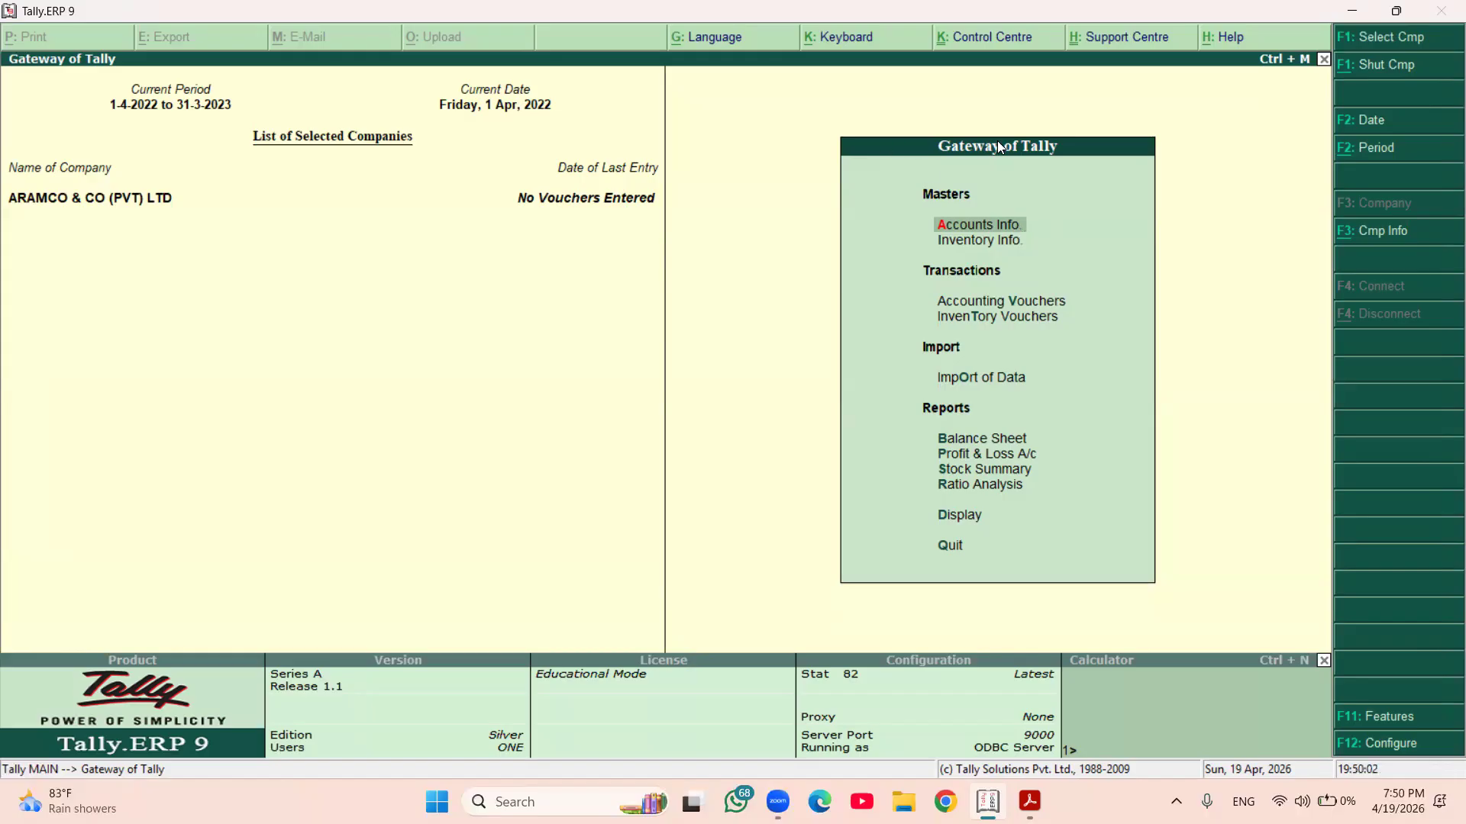
left_click(996, 226)
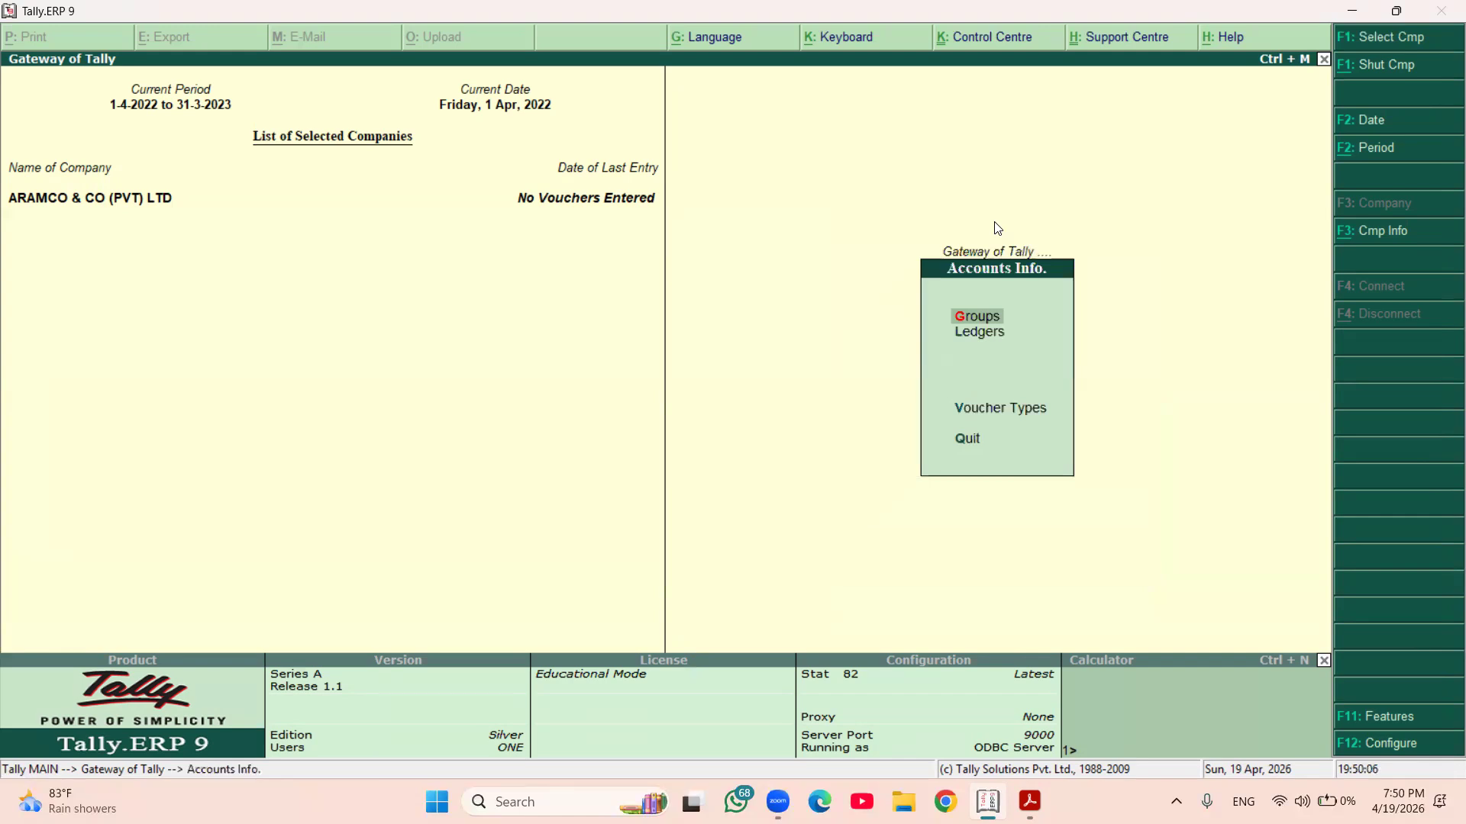
key("Down")
key("Return")
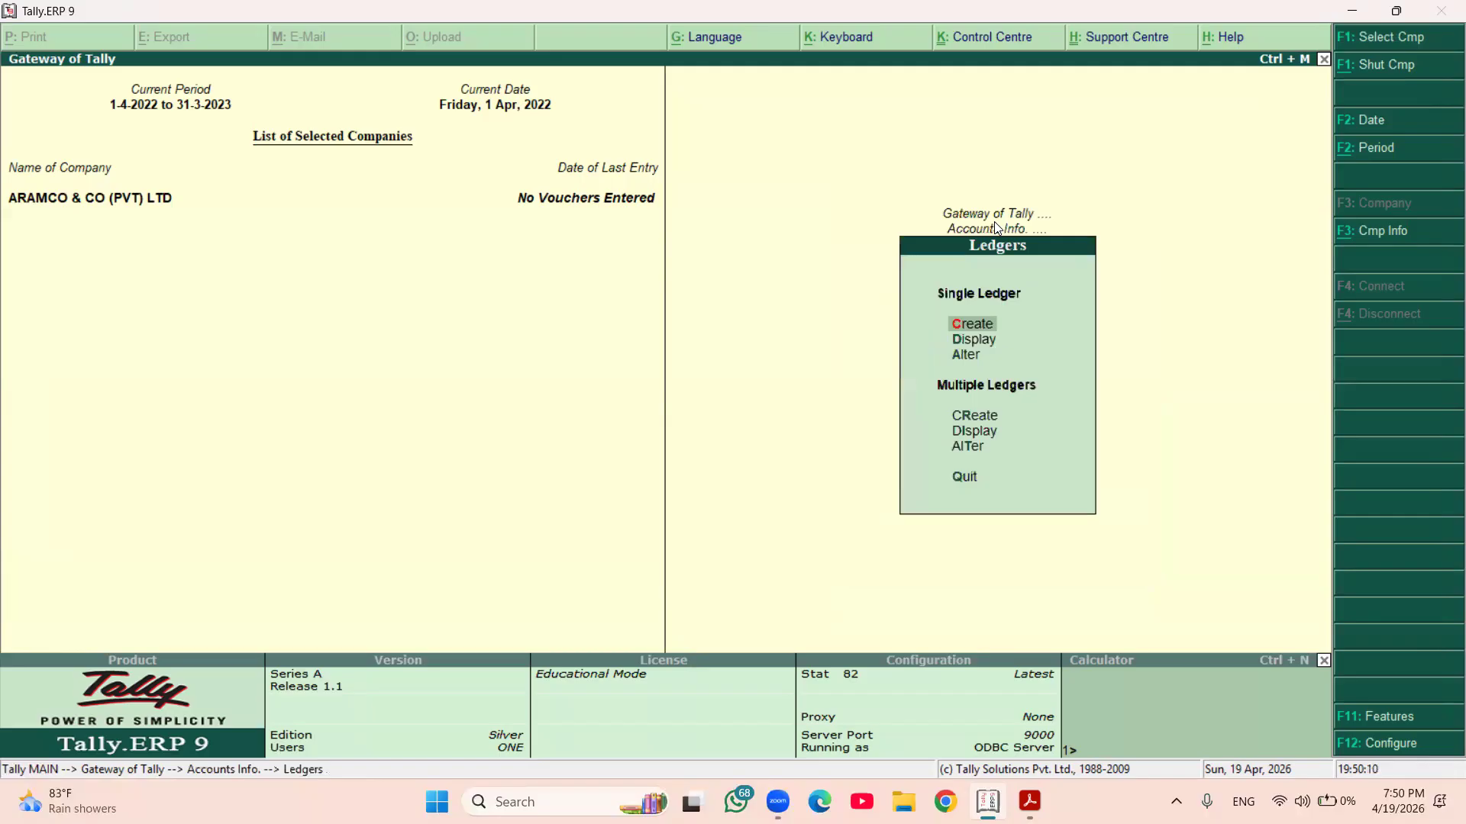
key("Down")
key("Down")
key("Down")
key("Up")
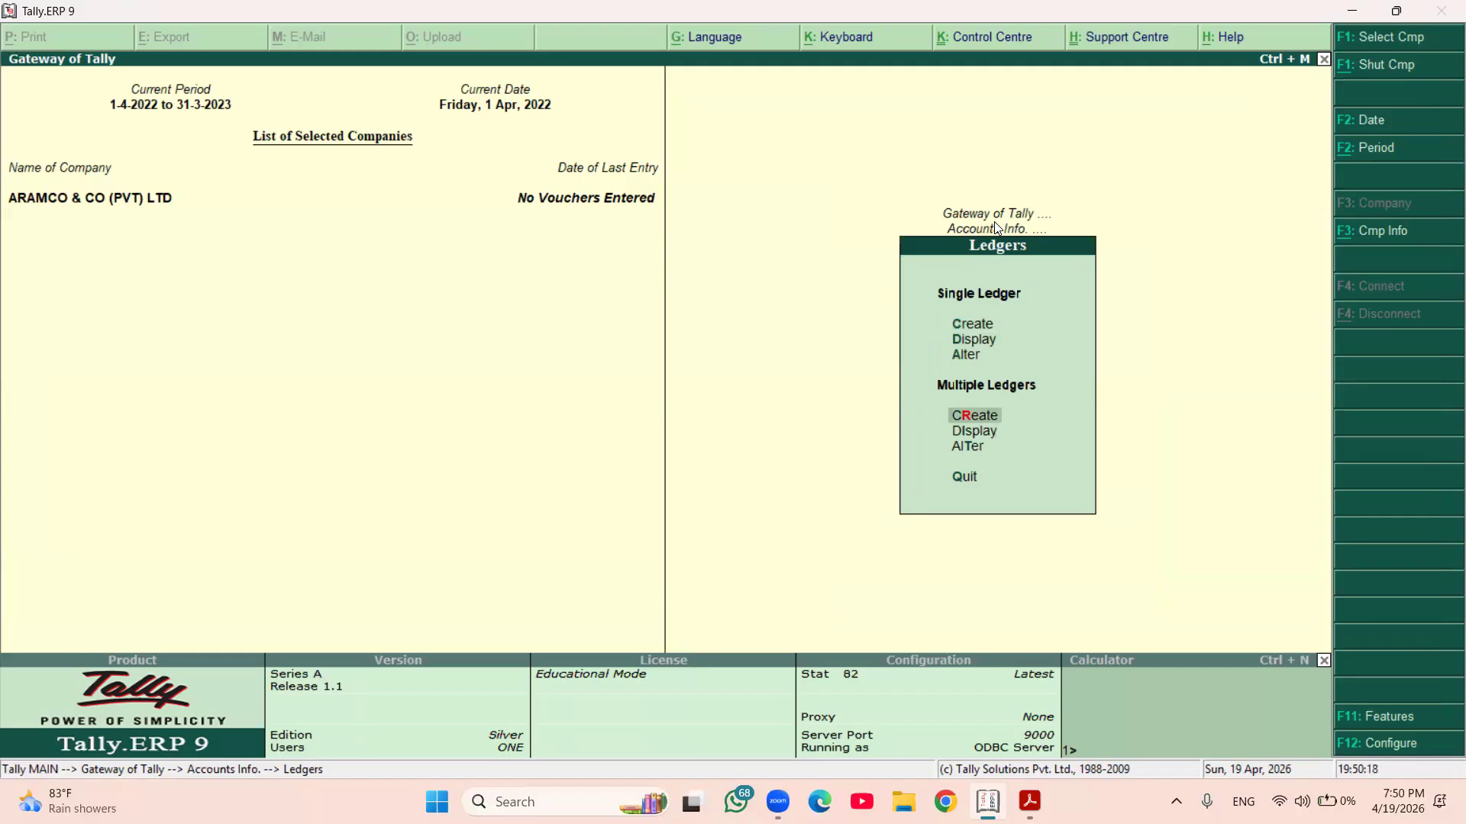
key("Return")
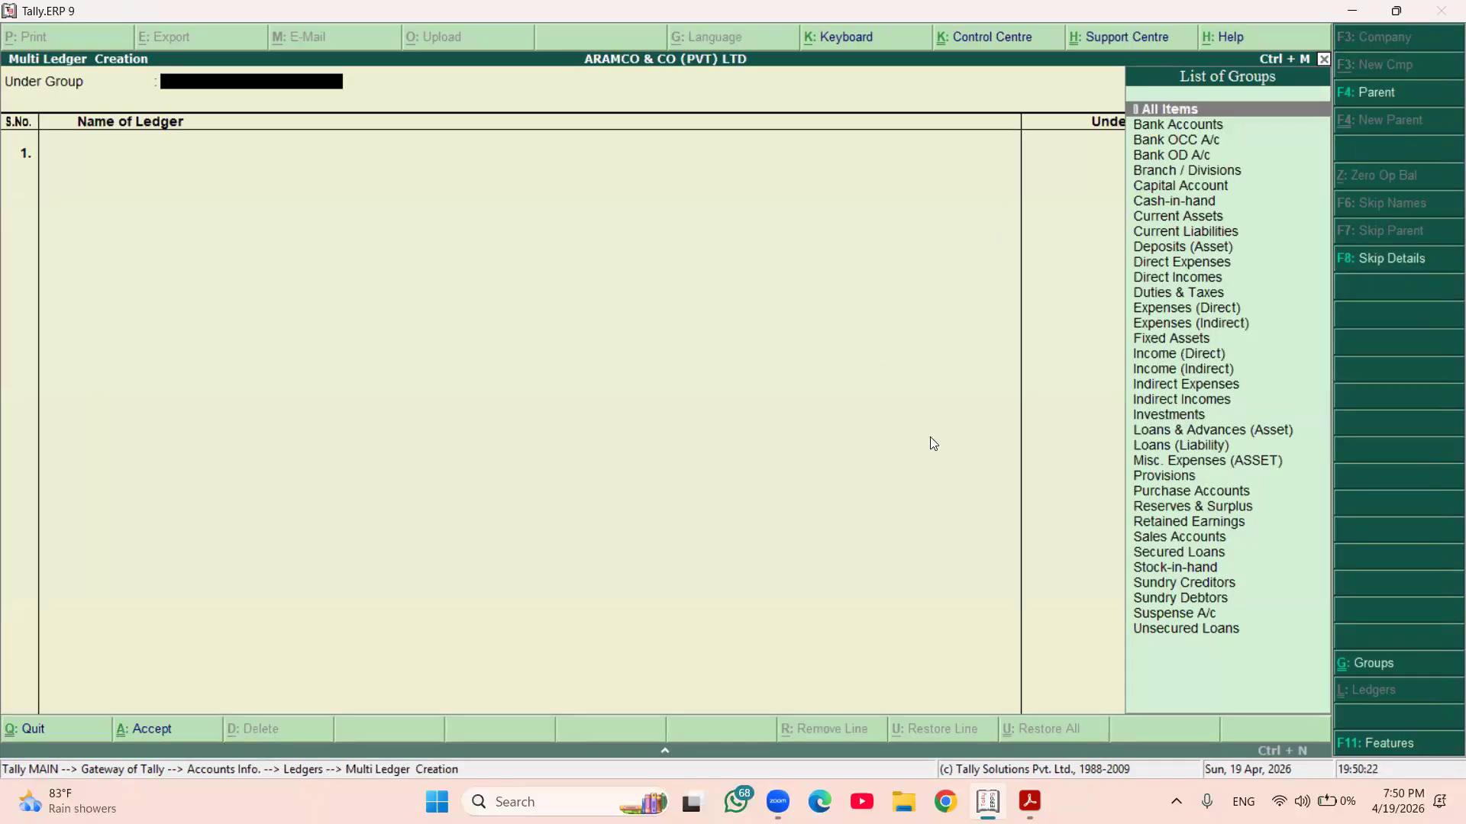
- Check the creditor list in TALLY 1.pdf and set the parent group for the new ledgers to Sundry Creditors
key("alt+Tab")
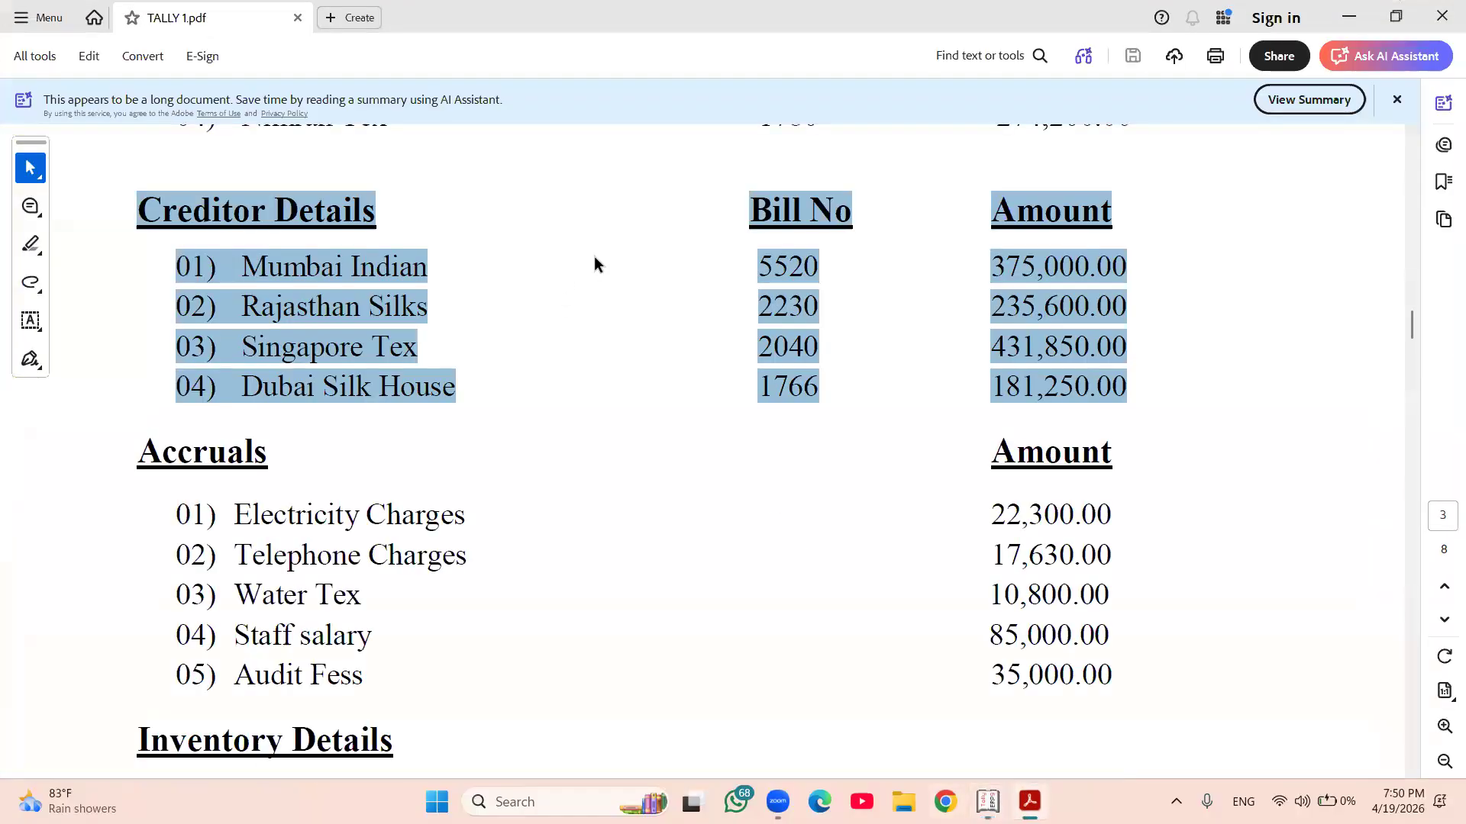
left_click(511, 306)
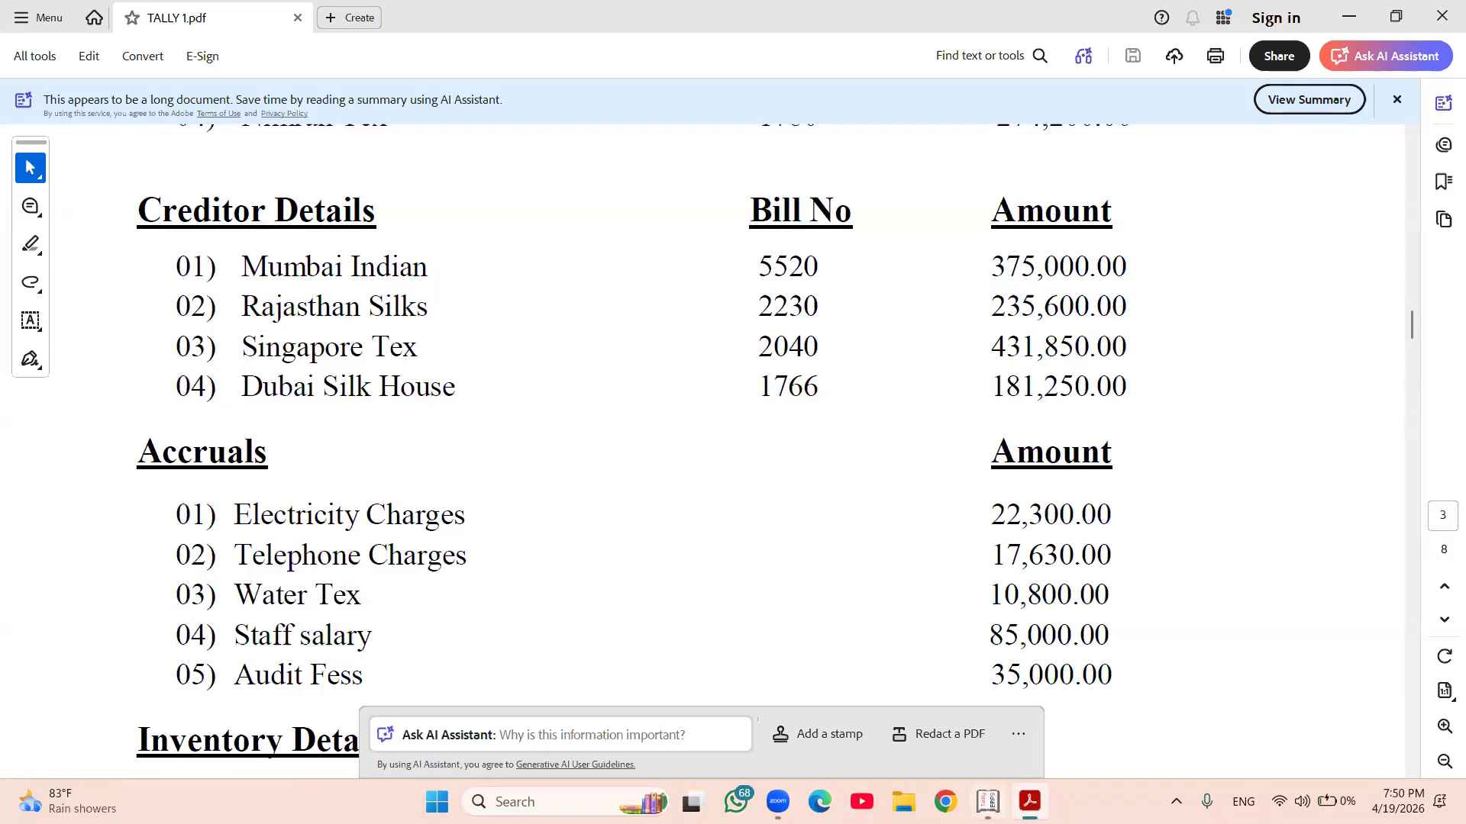
mouse_move(985, 797)
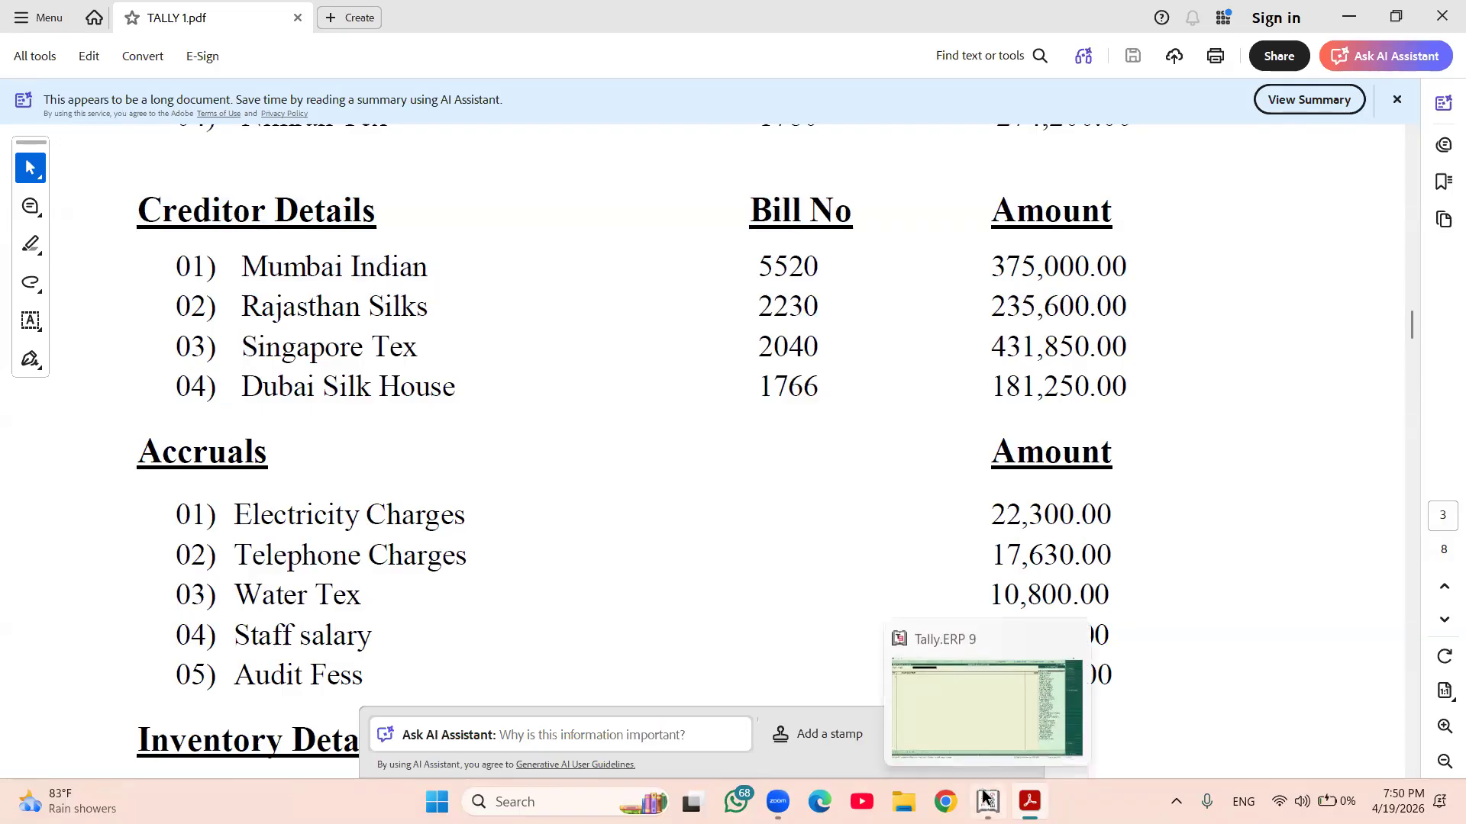
left_click(985, 797)
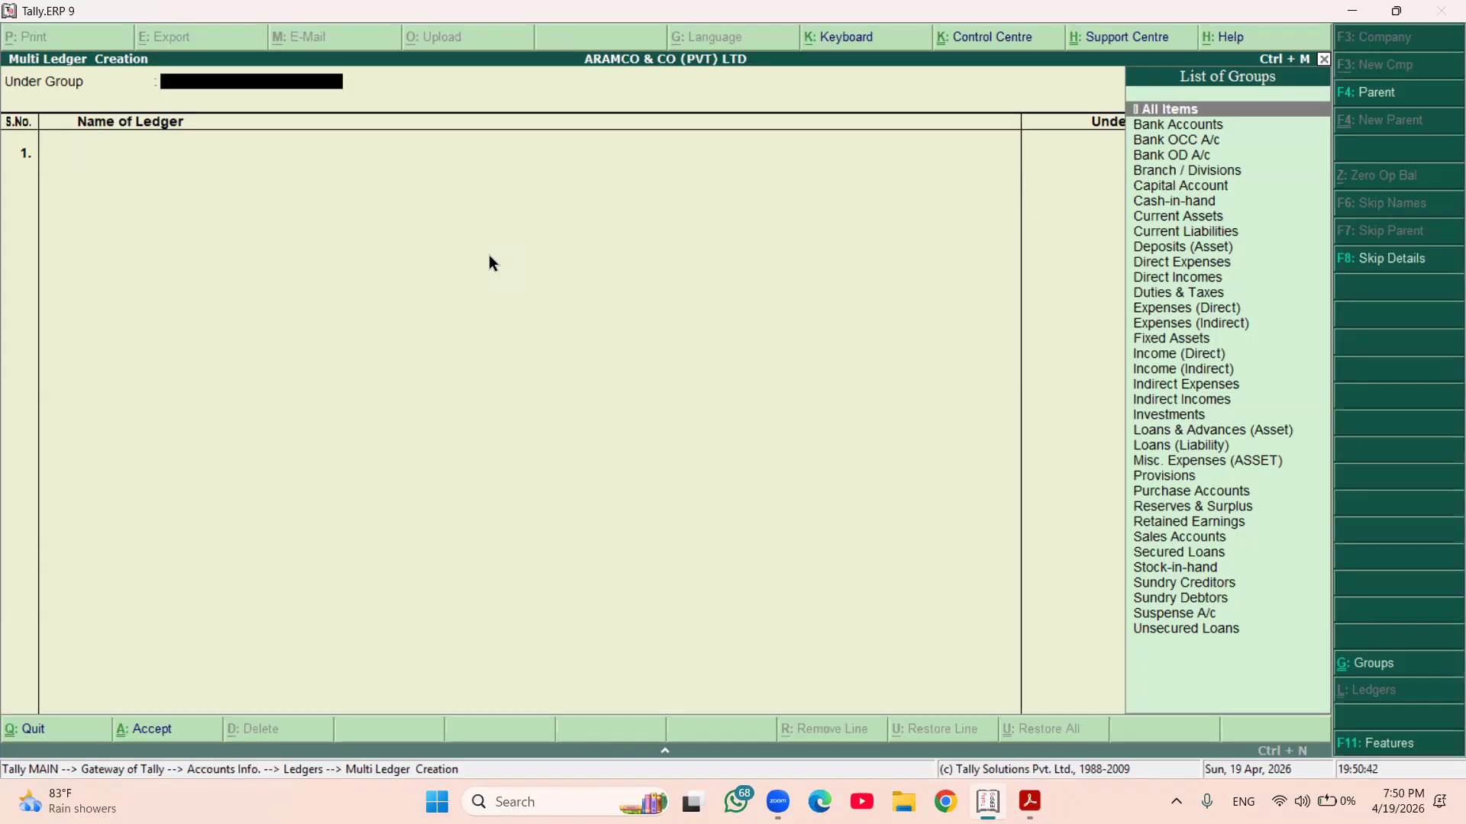
key("Down")
key("Down")
key("Down")
key("Down")
key("Down")
key("Down")
key("Down")
key("Down")
key("Down")
key("Down")
key("Down")
key("Down")
key("Down")
key("Down")
key("Down")
key("Down")
key("Down")
key("Down")
key("Down")
key("Down")
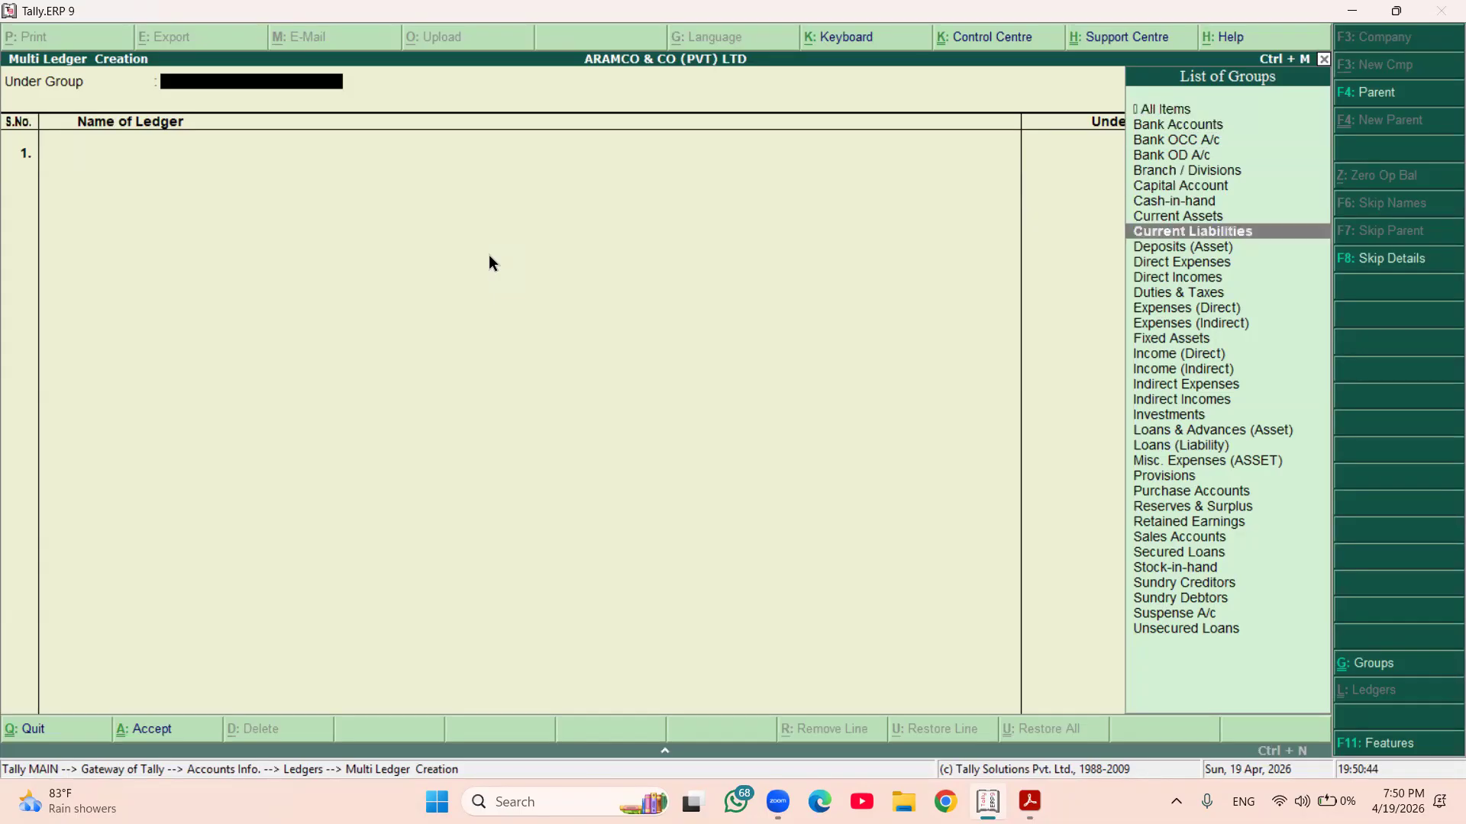
key("Down")
key("Down")
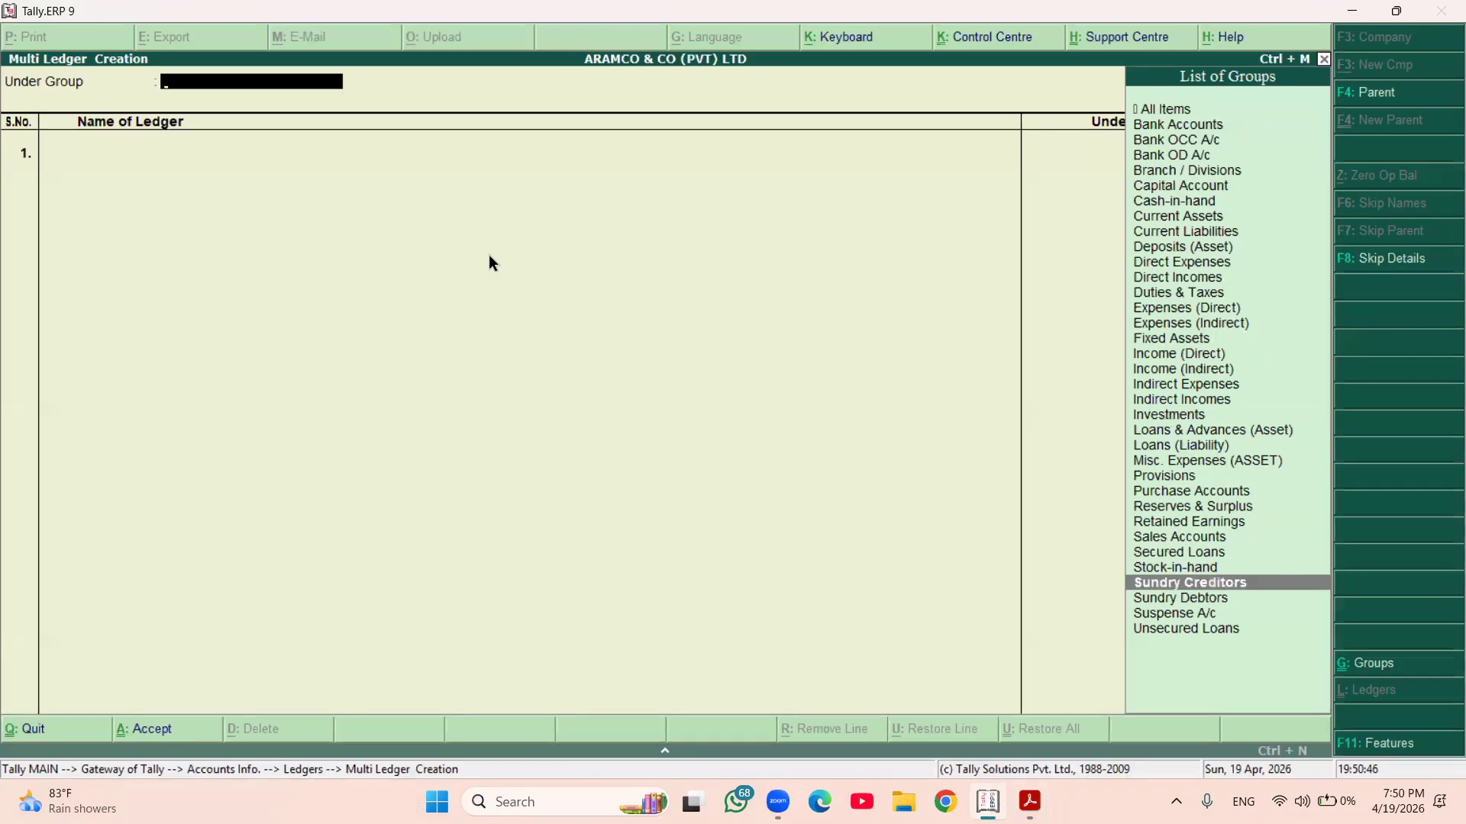
key("Return")
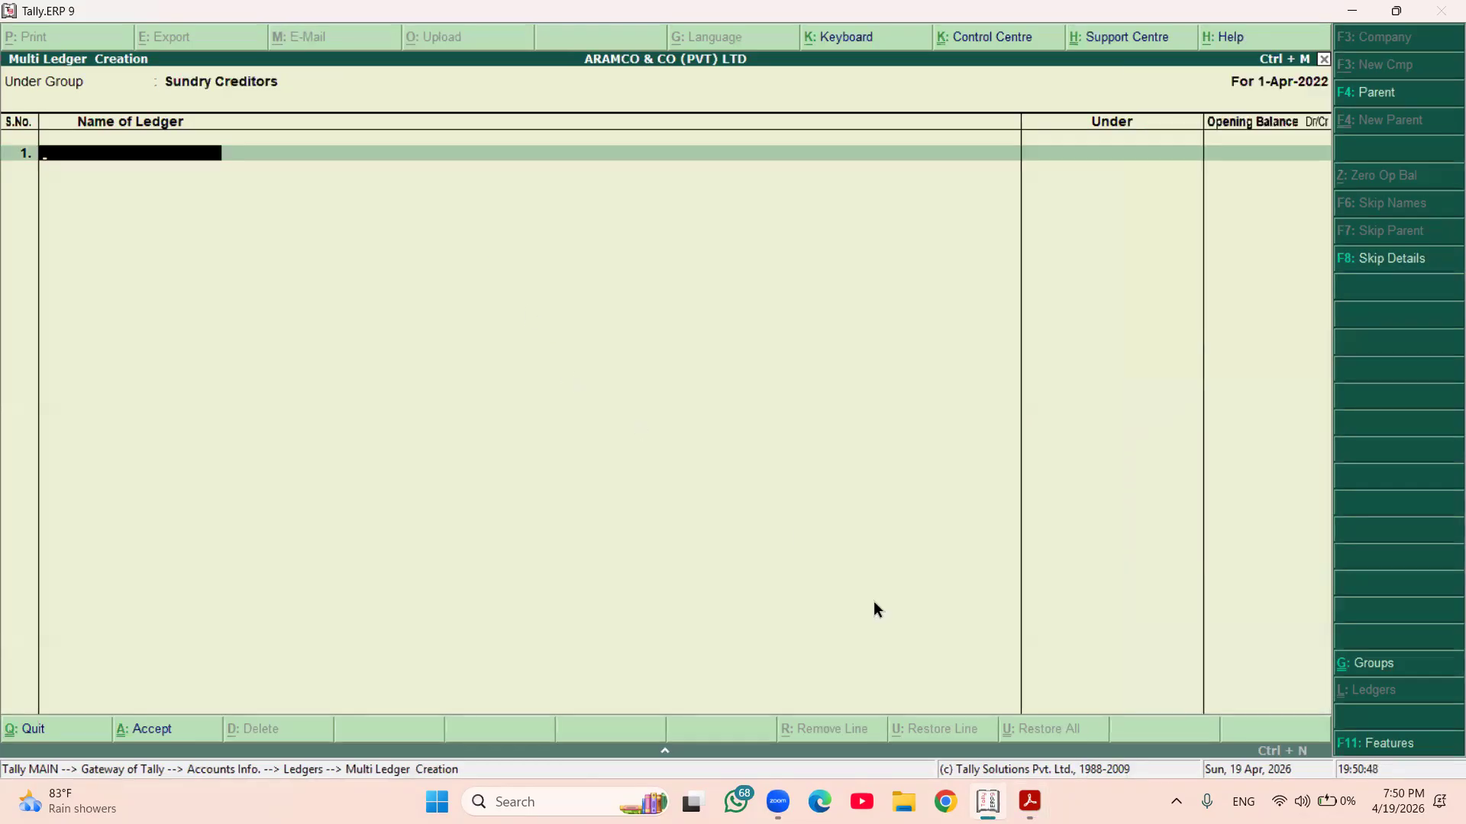
- Add the first creditor from TALLY 1.pdf as ledger Mumbai Indian with an opening balance of 375000 Cr
left_click(1029, 801)
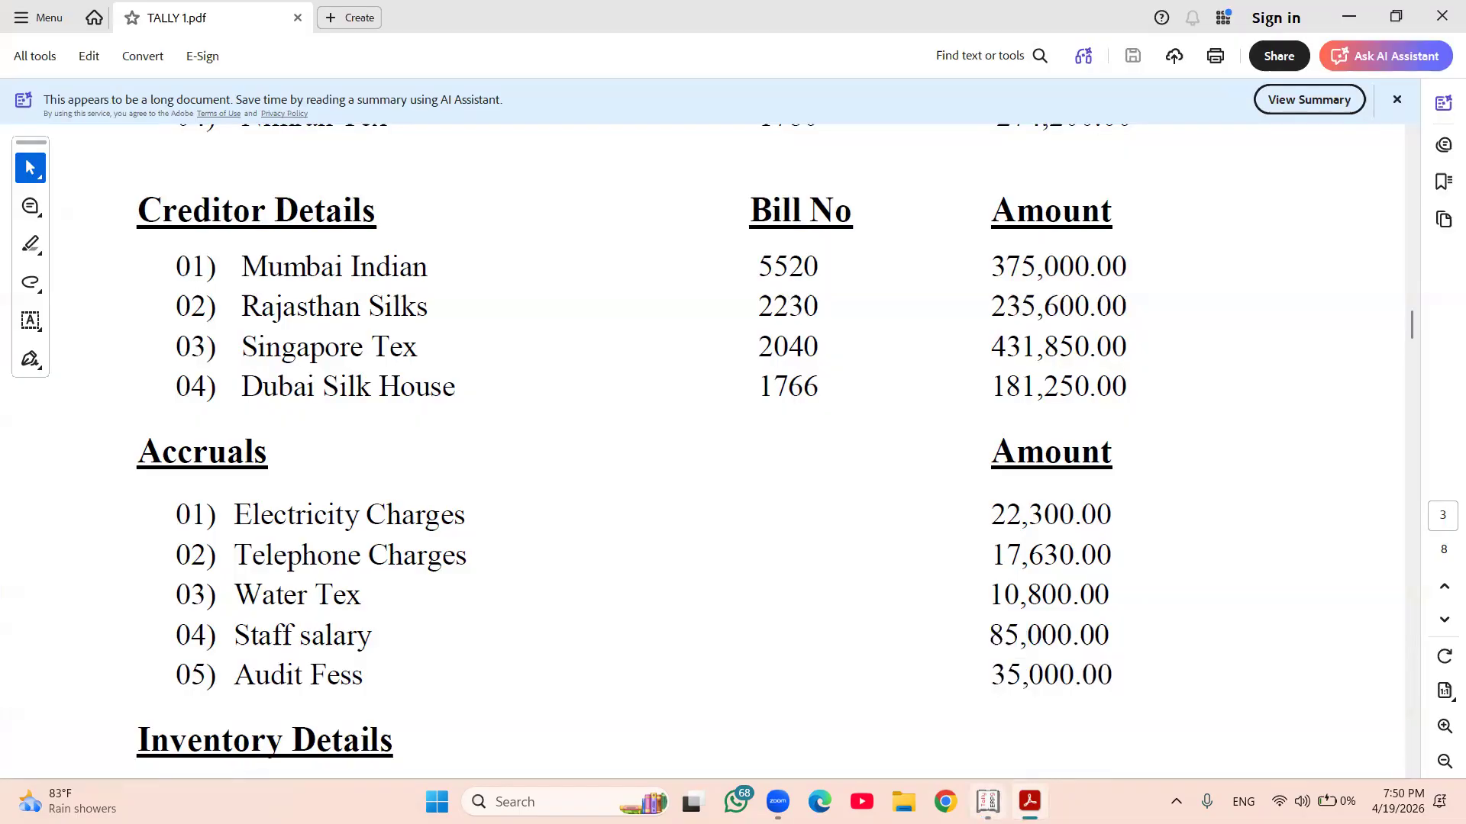
mouse_move(988, 802)
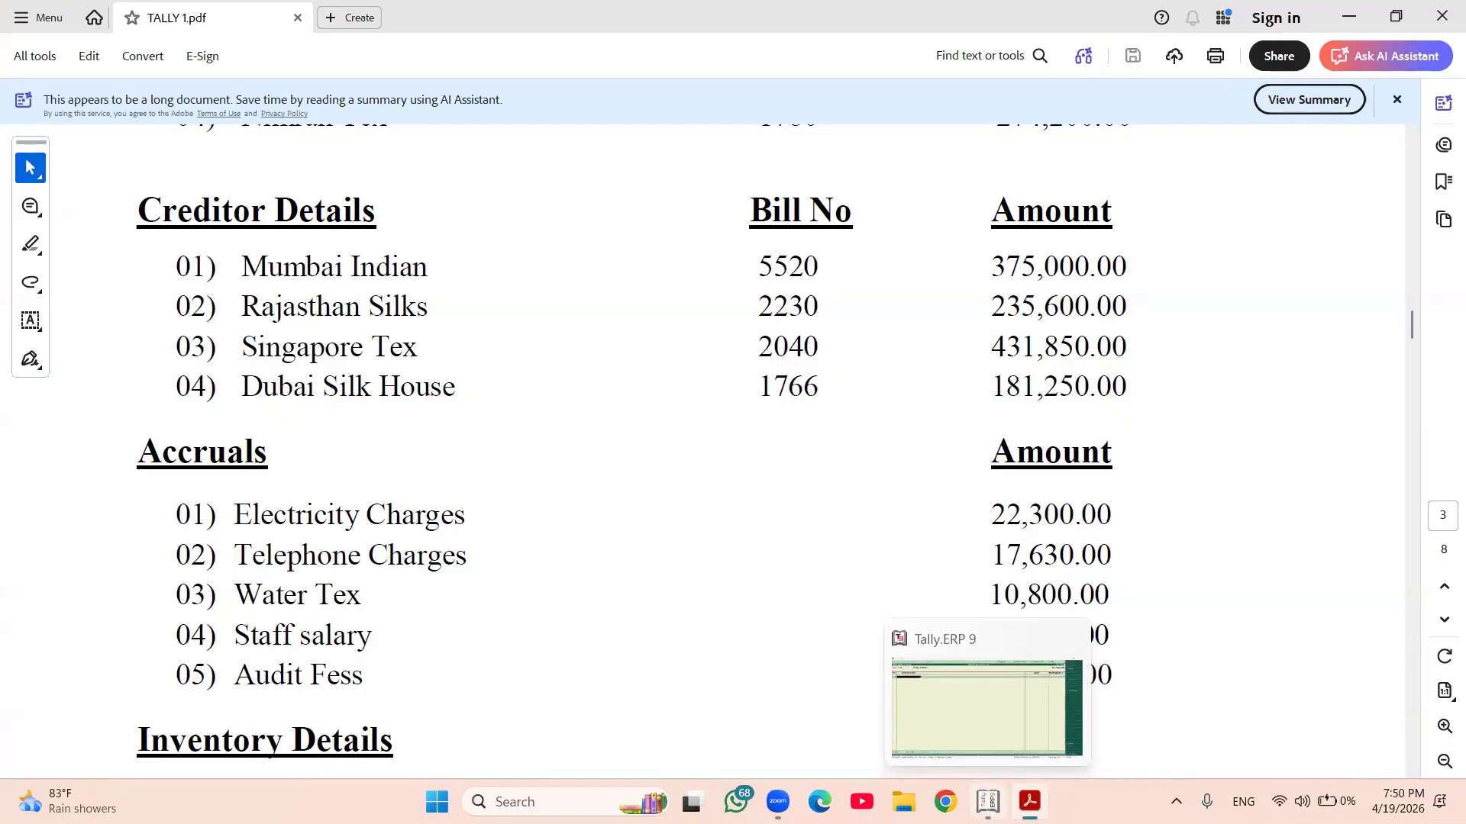
left_click(988, 802)
type("Mumba")
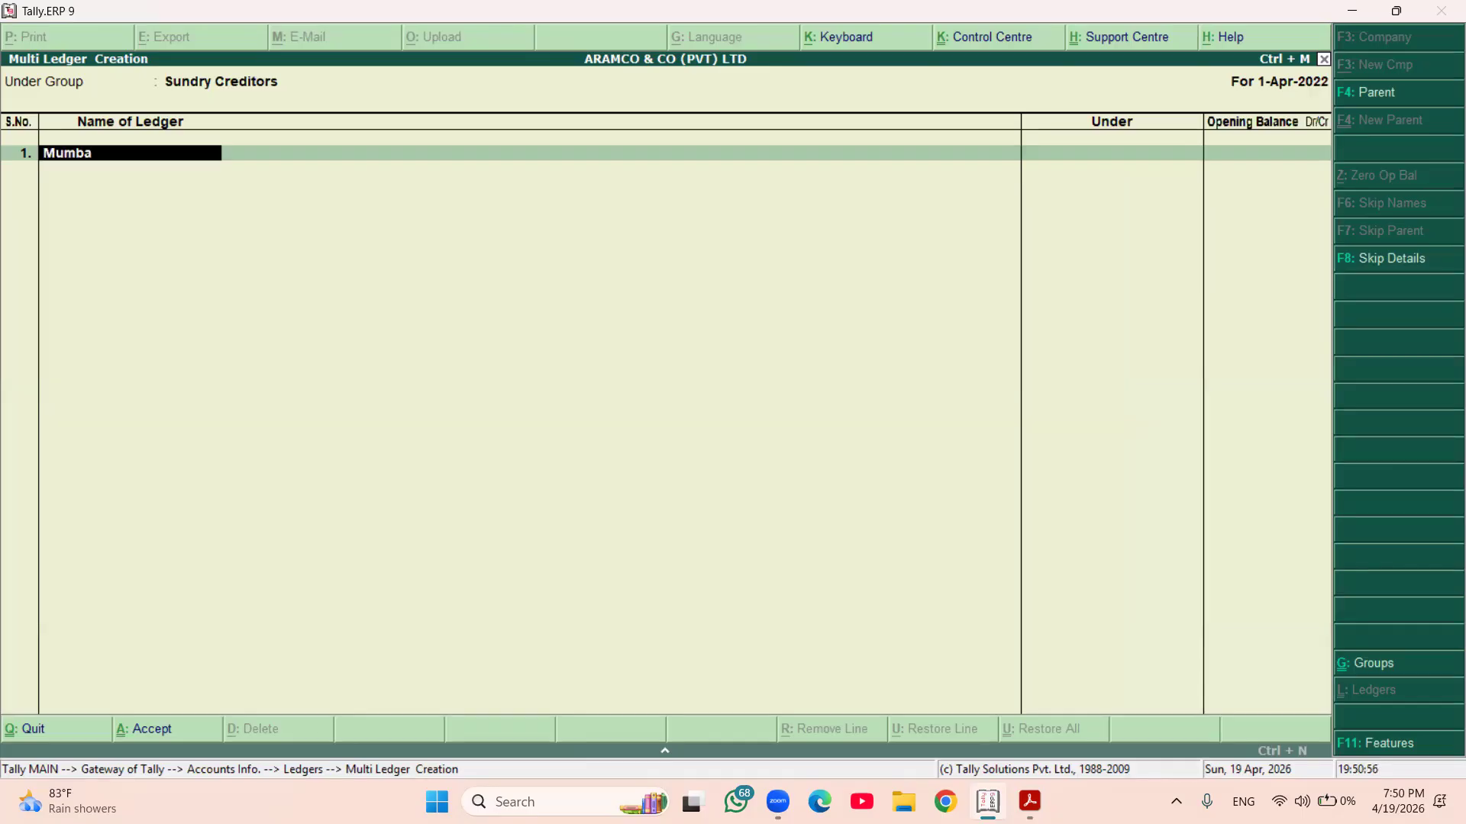
type("i Indian")
key("Return")
type("375000")
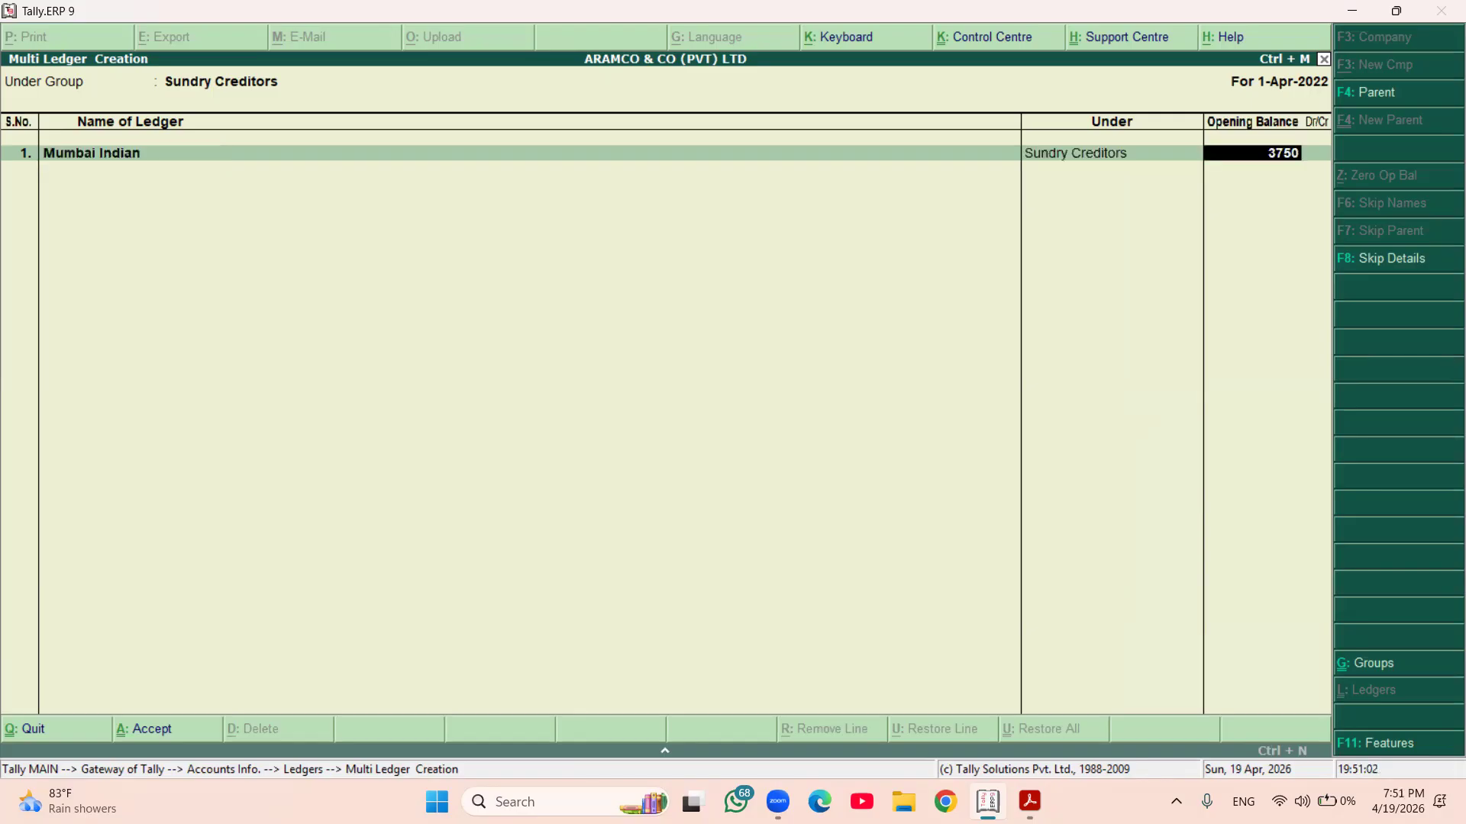
key("Return")
key("Return")
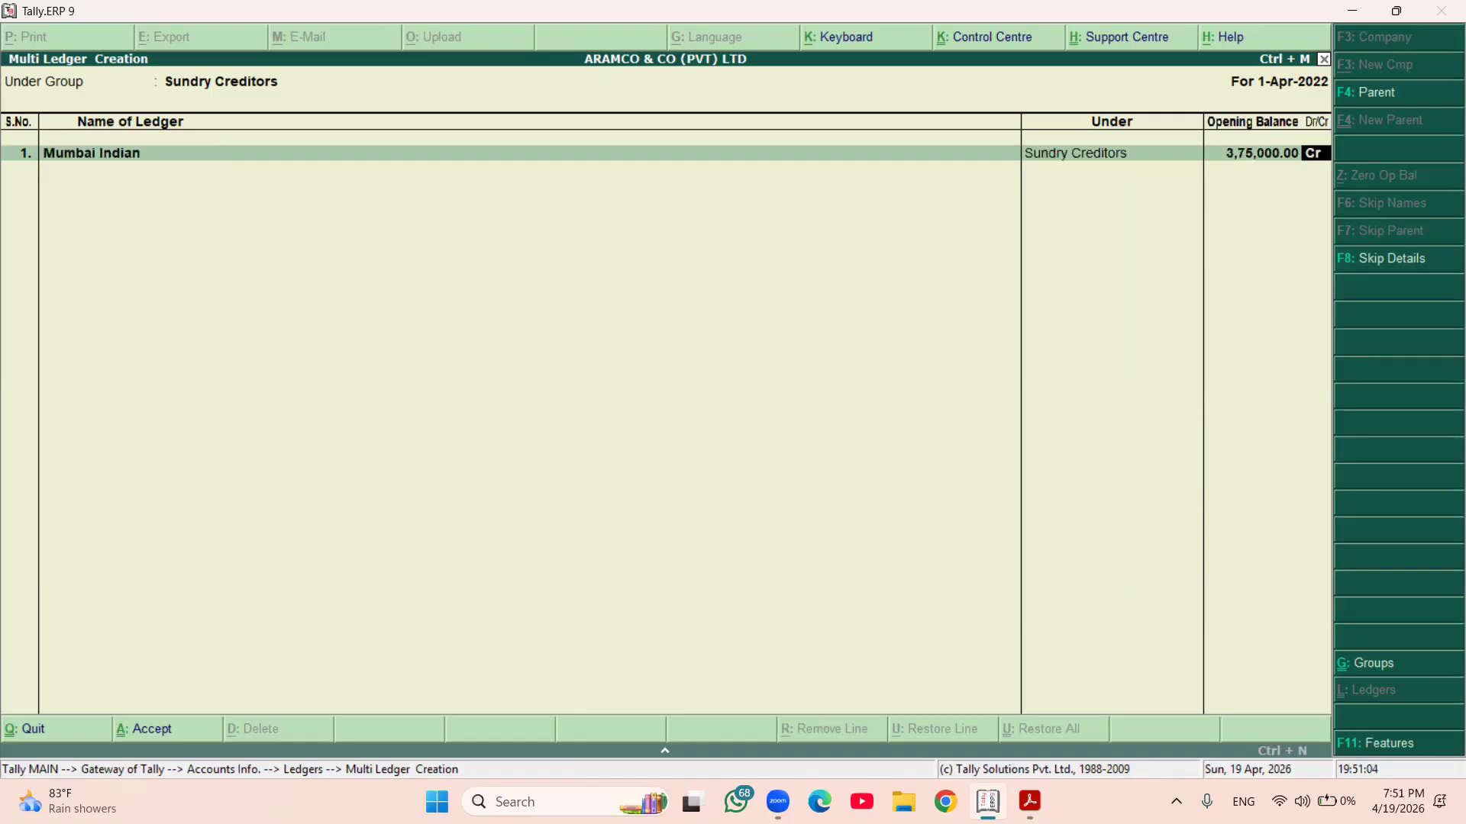
- Look up Mumbai Indian's bill number in TALLY 1.pdf and allocate its full opening balance to bill 5520 dated 31/3/2022
key("Return")
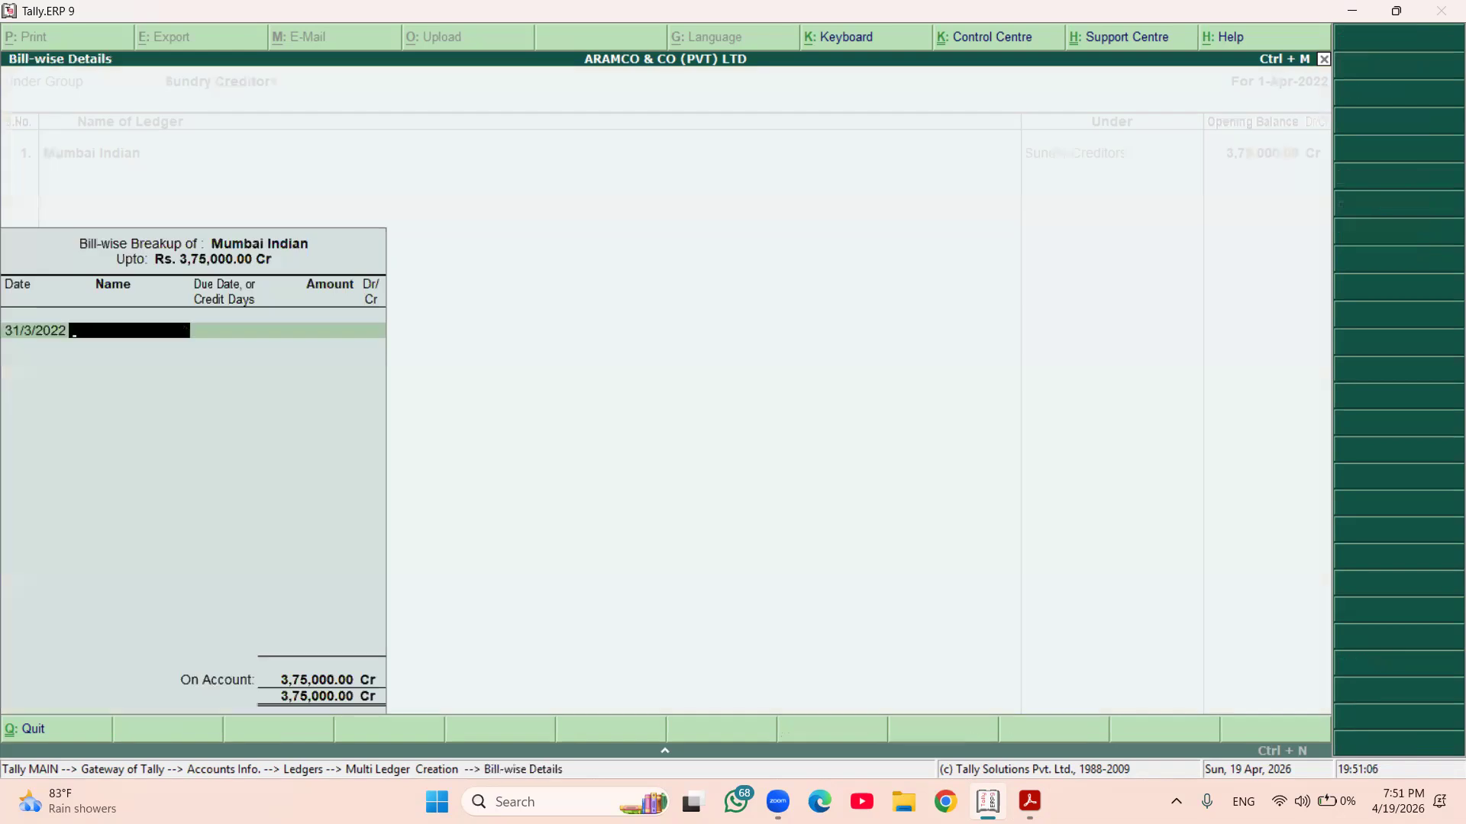
left_click(1029, 802)
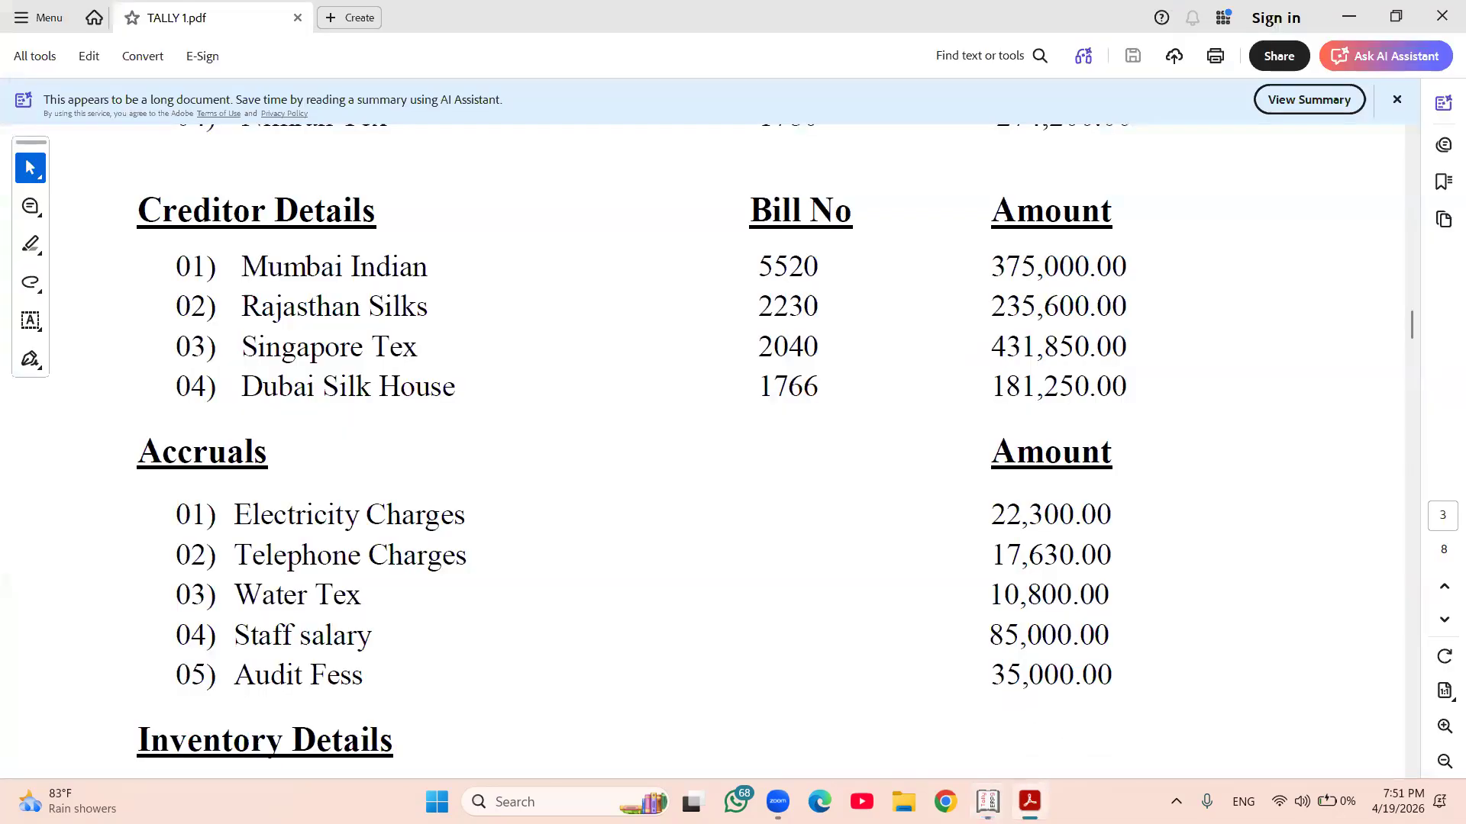
left_click_drag(752, 267, 818, 290)
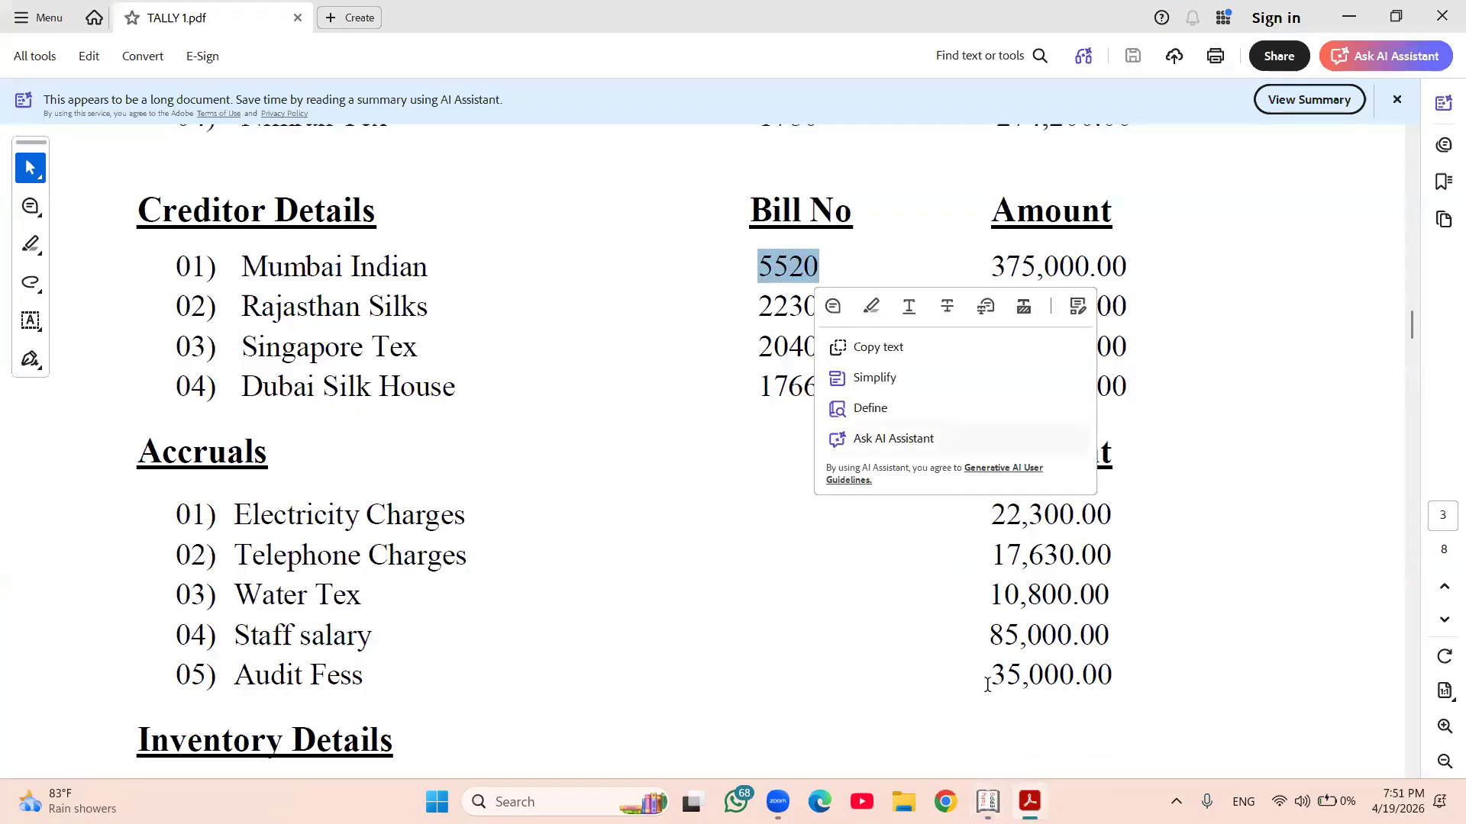
left_click(989, 801)
type("552")
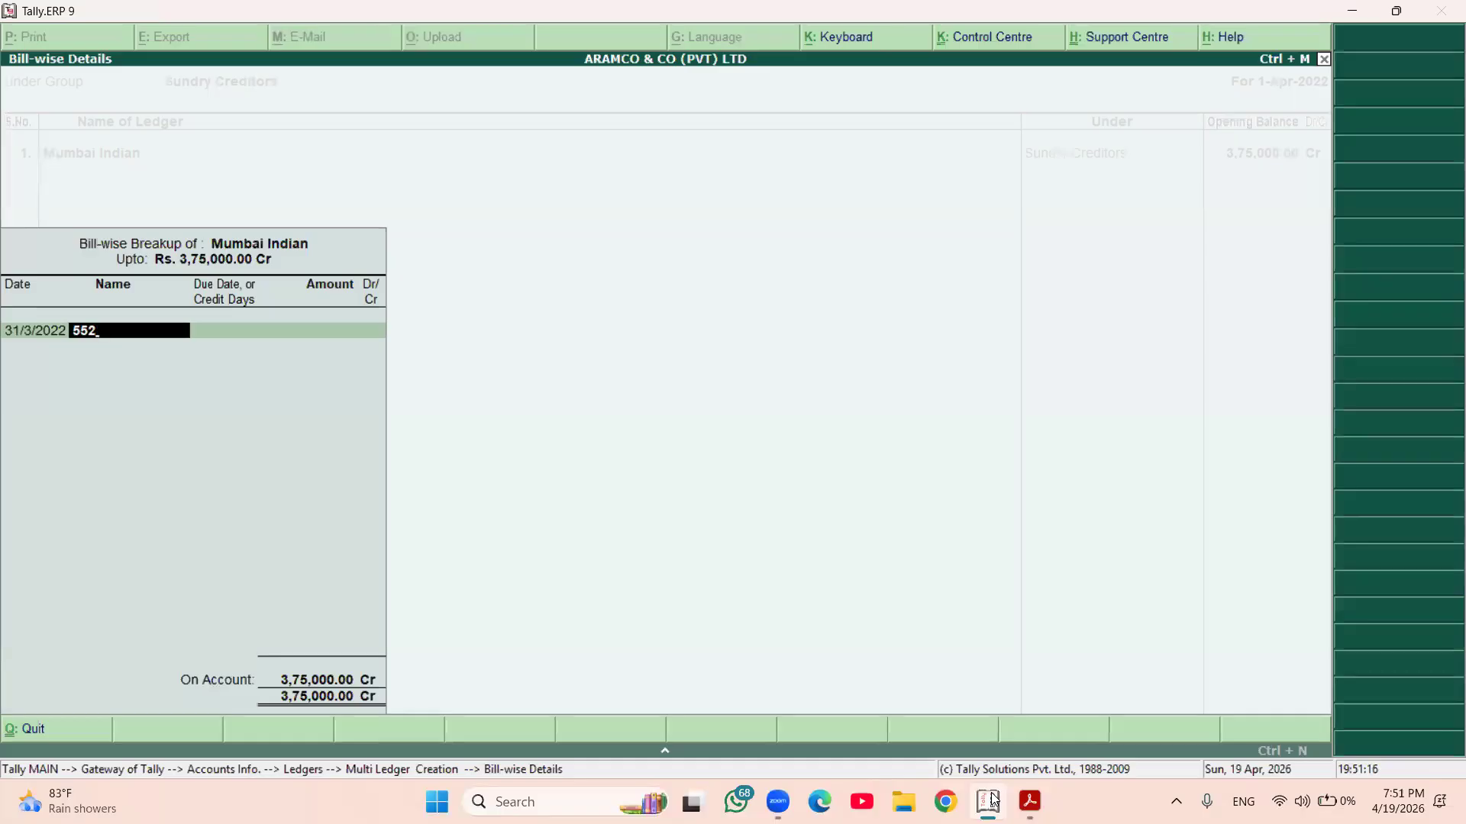
type("0")
key("Return")
key("Return")
key("Return")
key("Return")
key("Return")
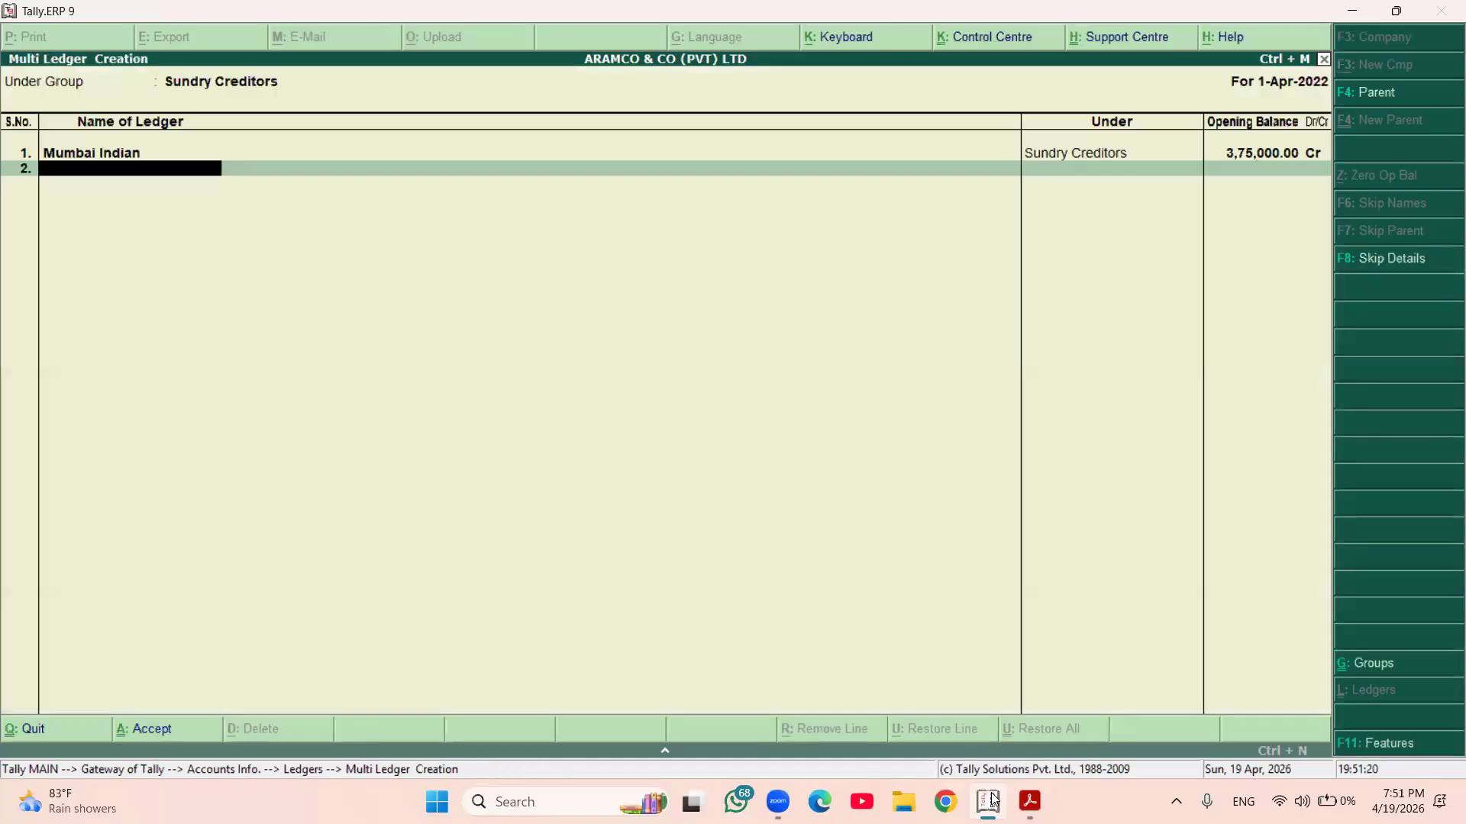
- Add the second creditor from TALLY 1.pdf as ledger Rajasthan Silks with an opening balance of 235600 Cr
left_click(1030, 801)
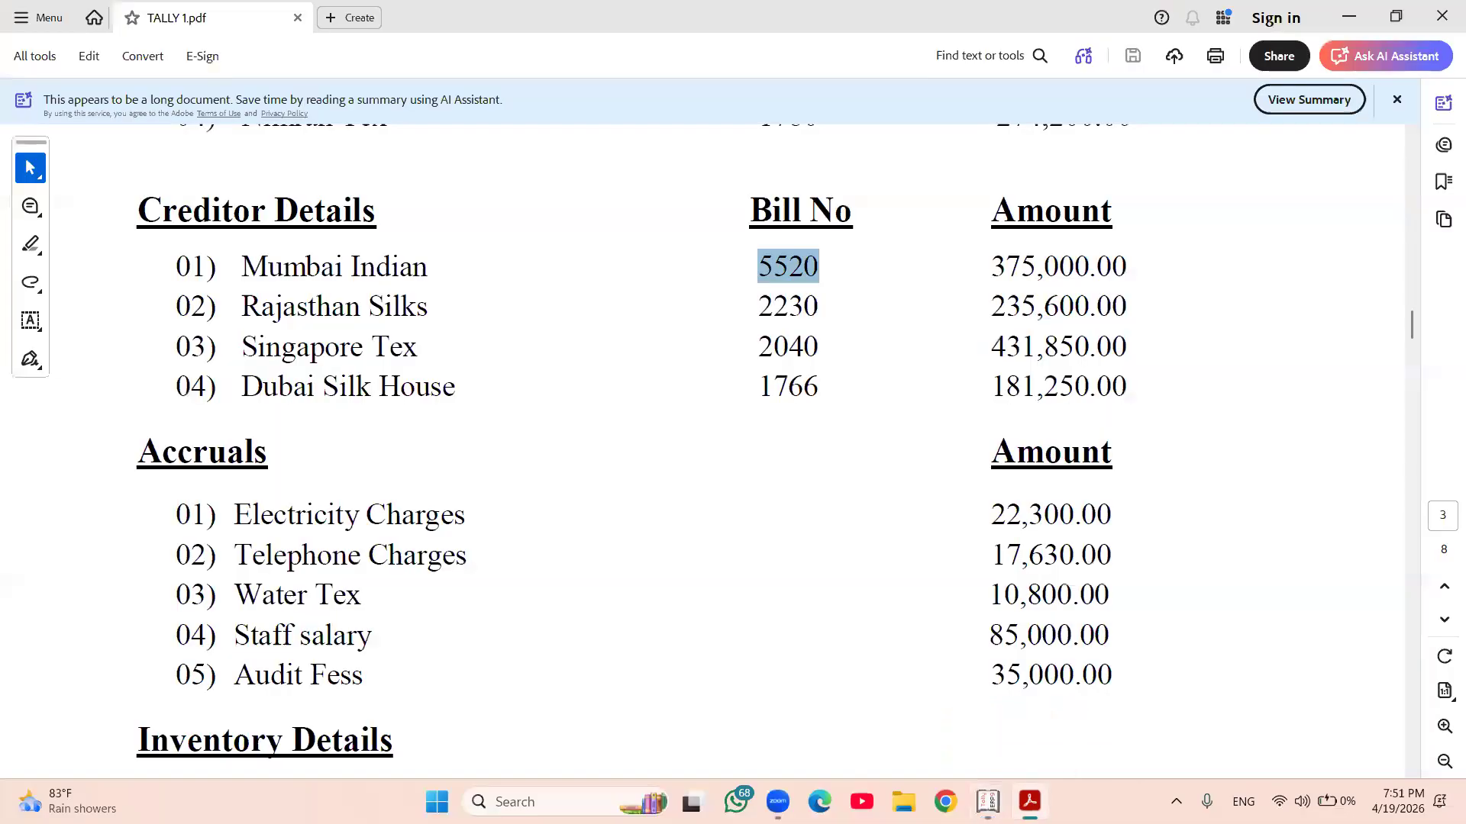
left_click_drag(242, 306, 425, 309)
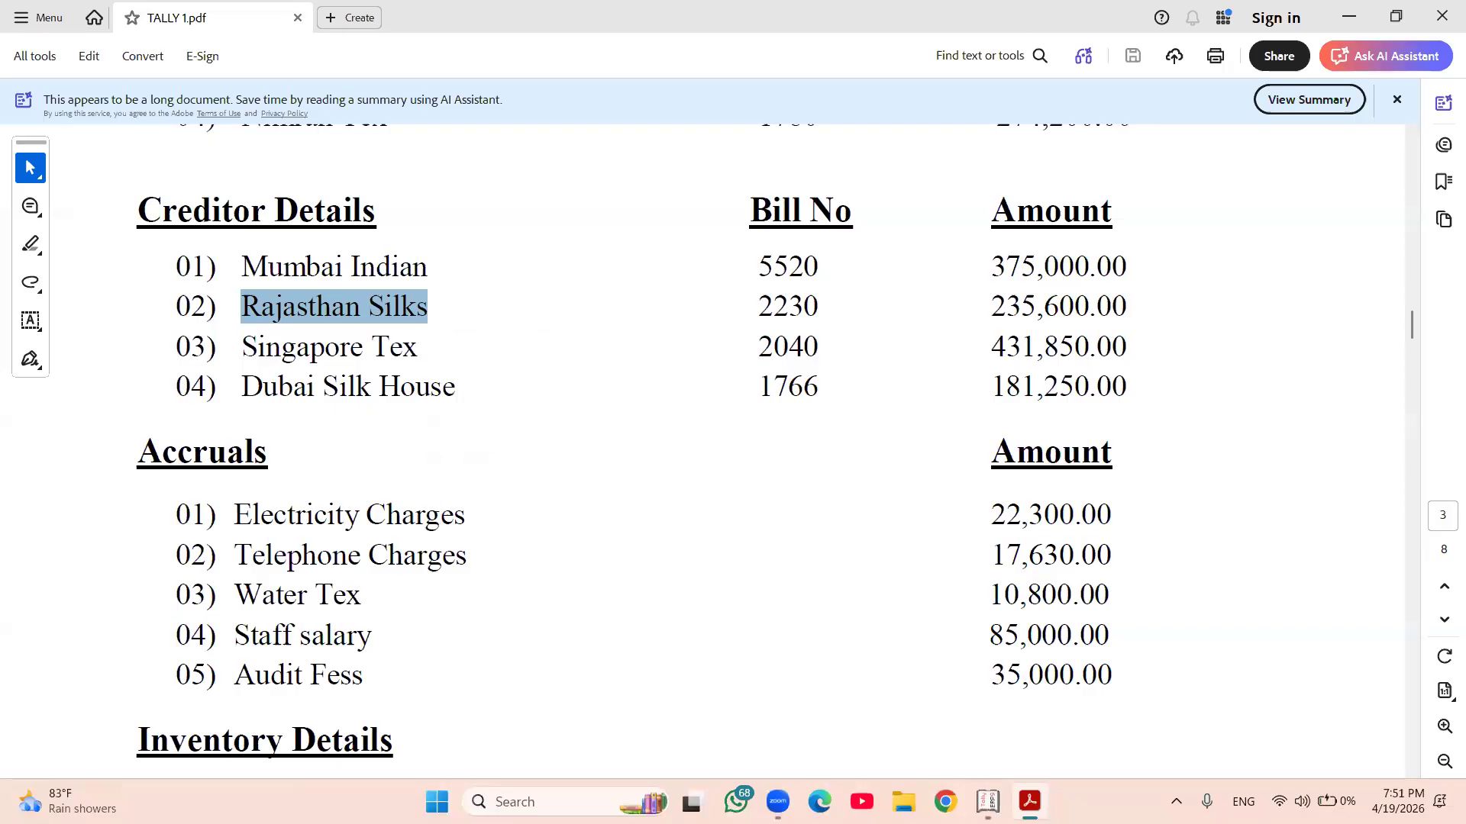
left_click(985, 800)
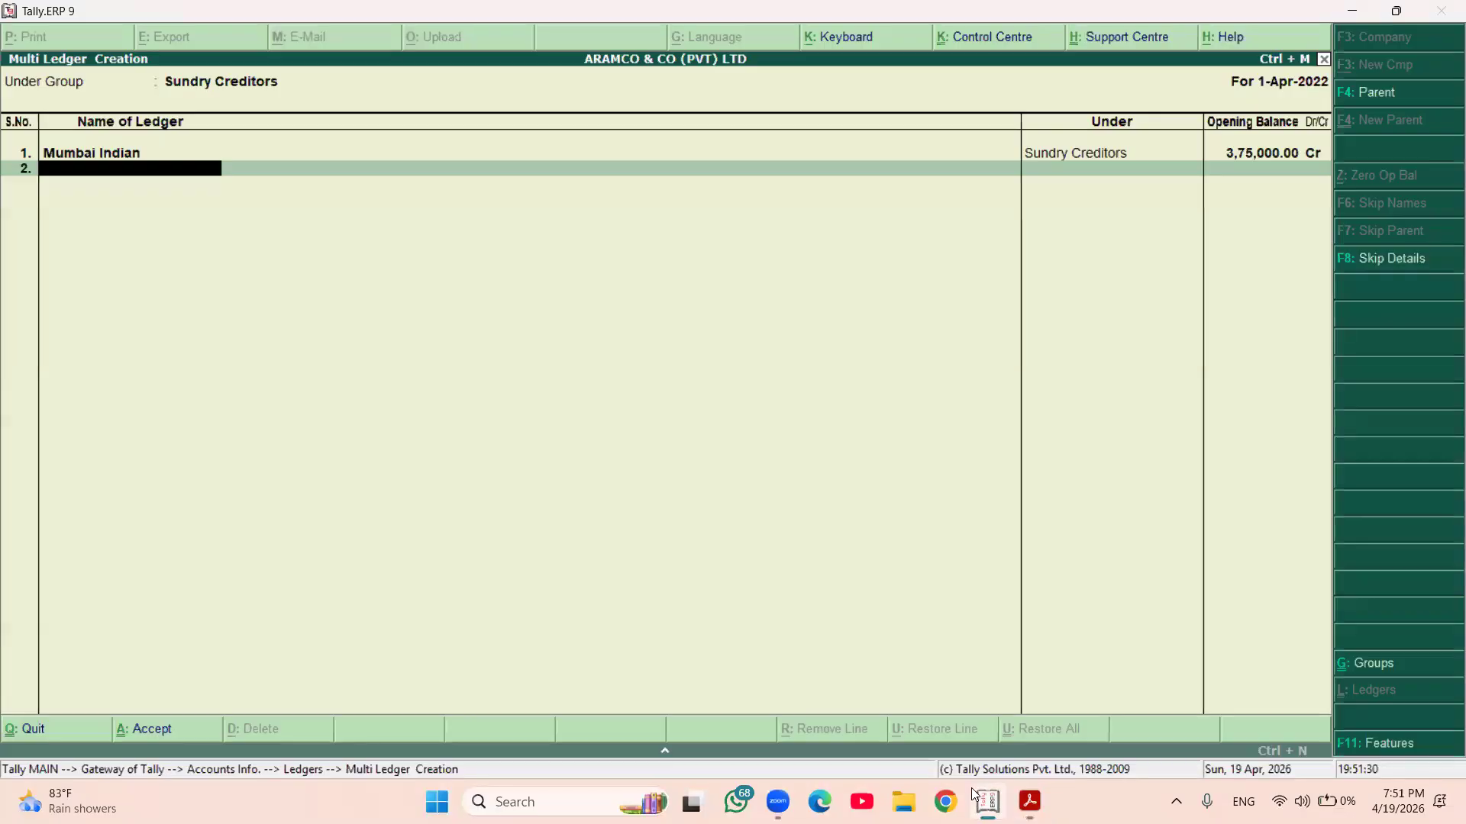
type("Rajasthan Silks")
key("Return")
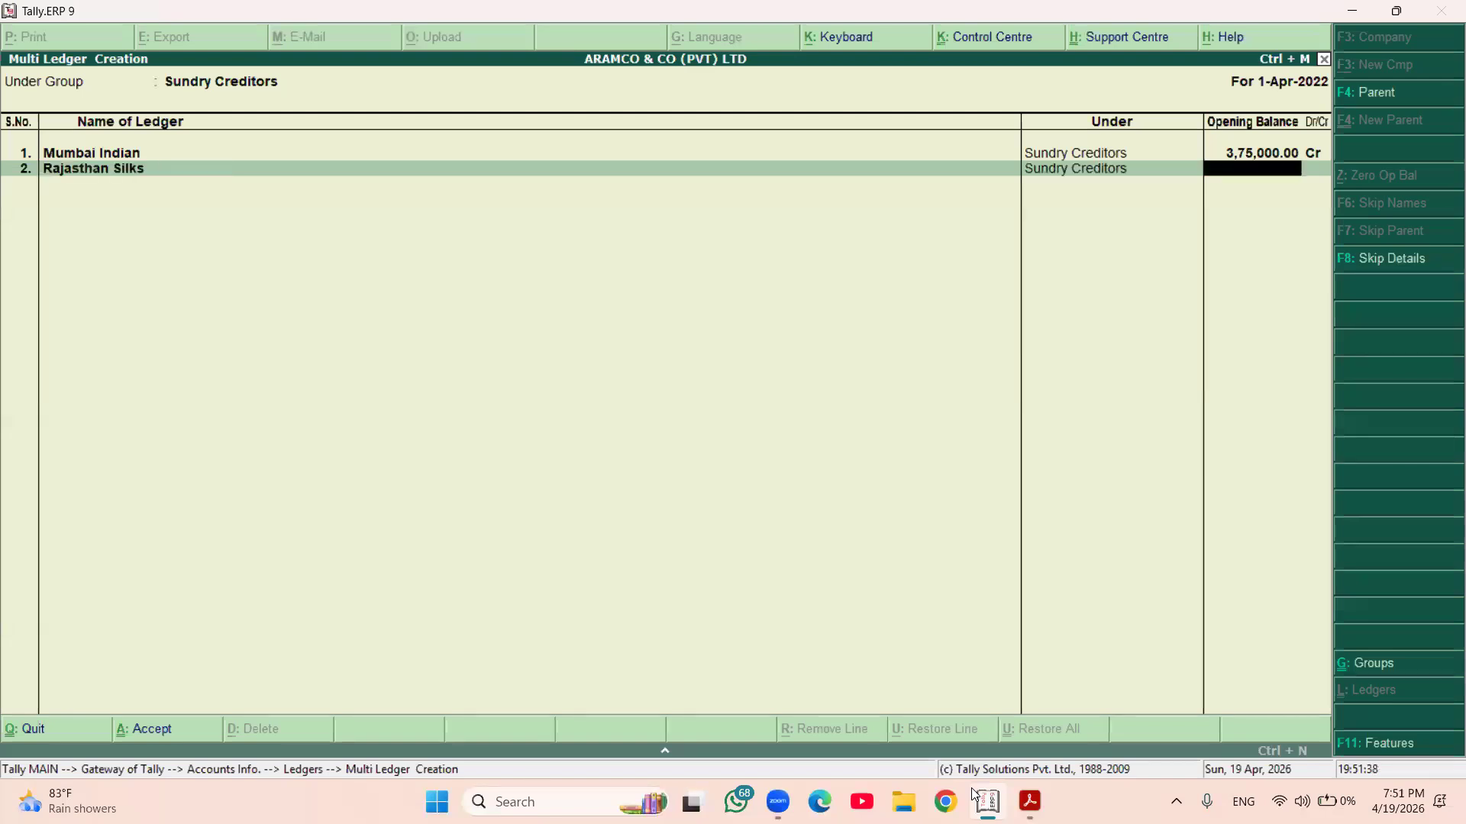
left_click(1030, 802)
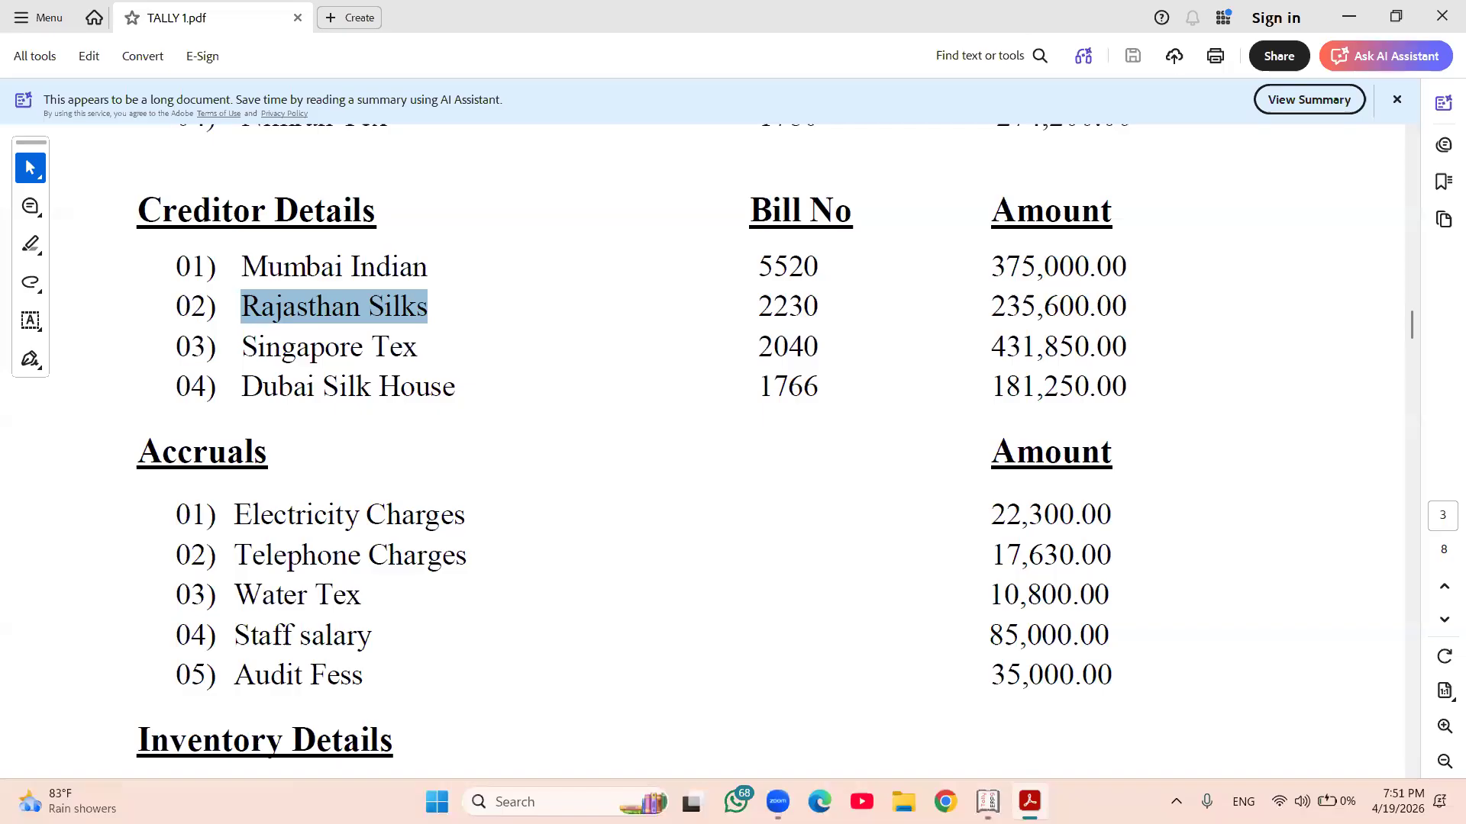
left_click(987, 801)
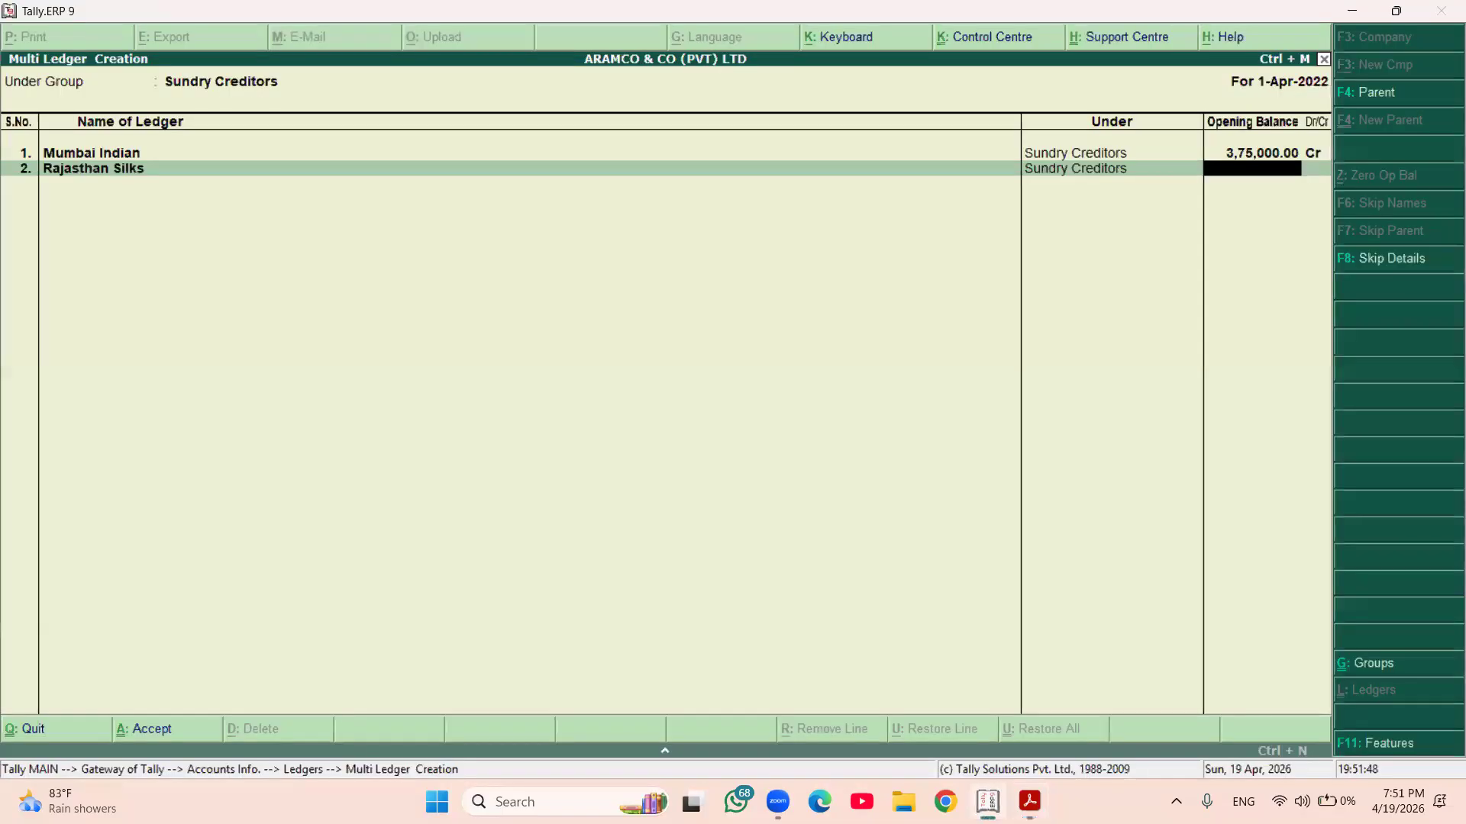
type("235600")
key("Return")
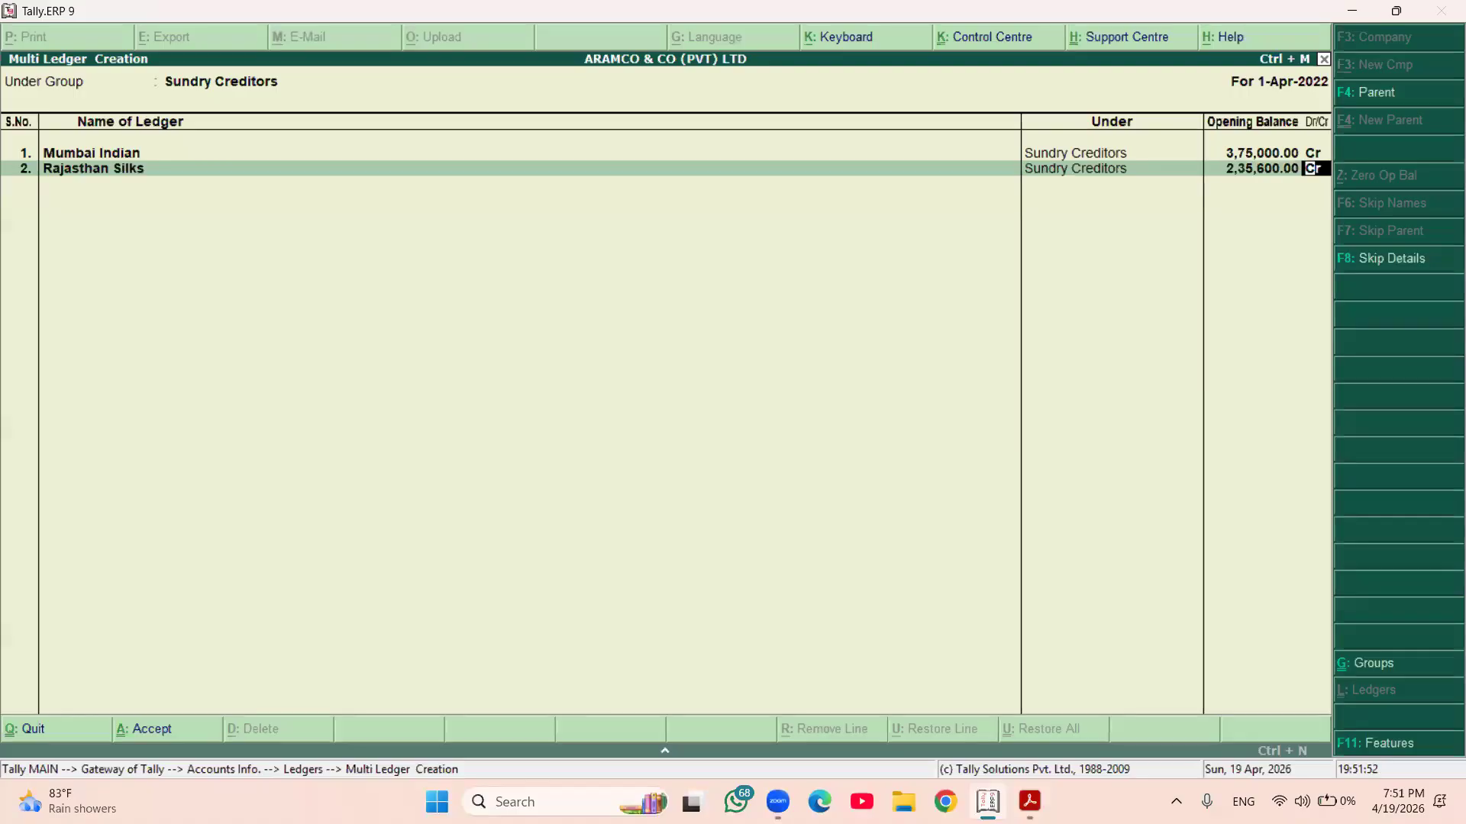
key("Return")
key("Return")
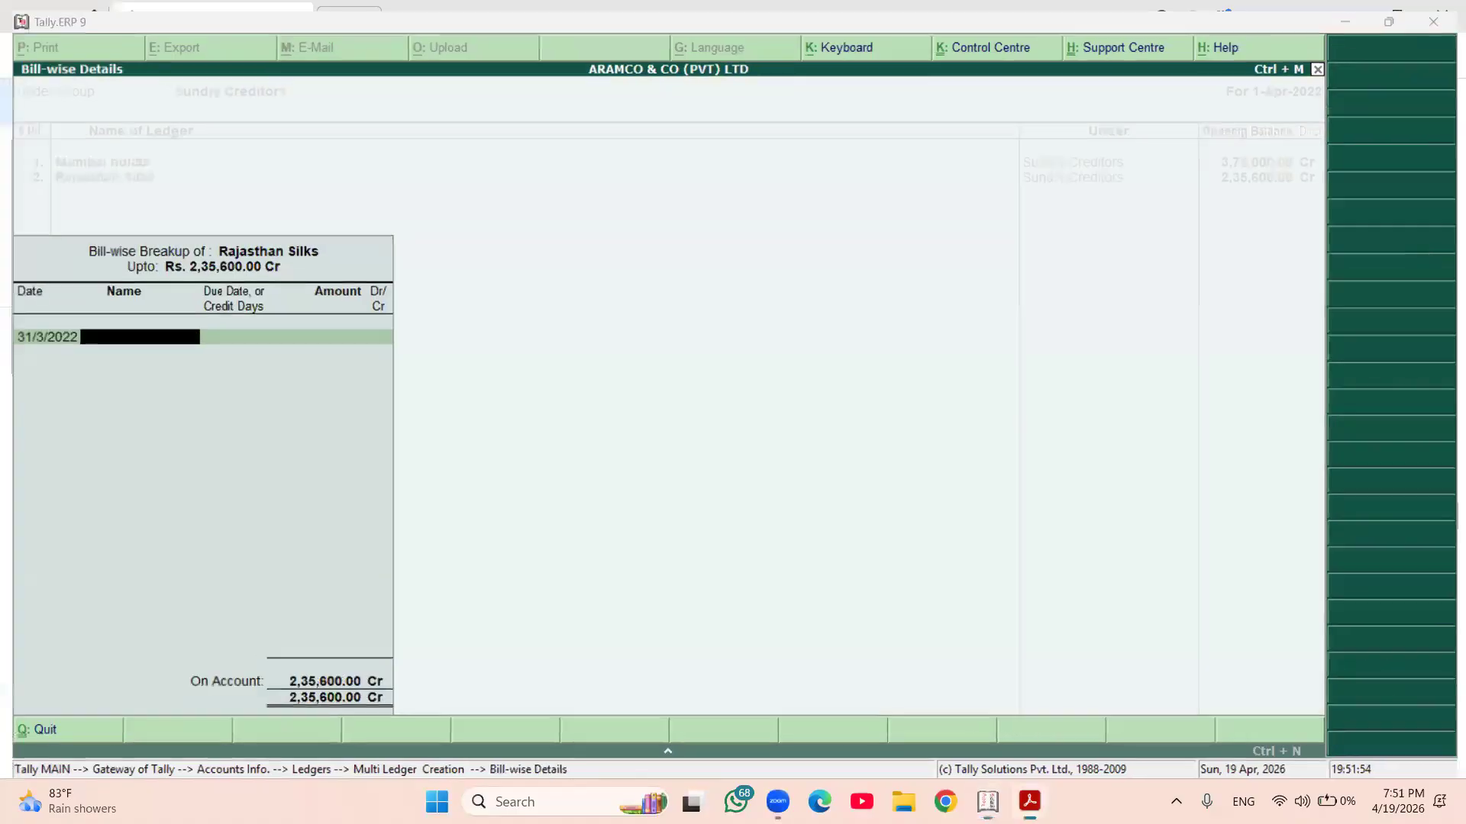
- Look up Rajasthan Silks' bill number in TALLY 1.pdf and allocate its full opening balance to bill 2230 dated 31/3/2022
key("alt+Tab")
key("alt+Tab")
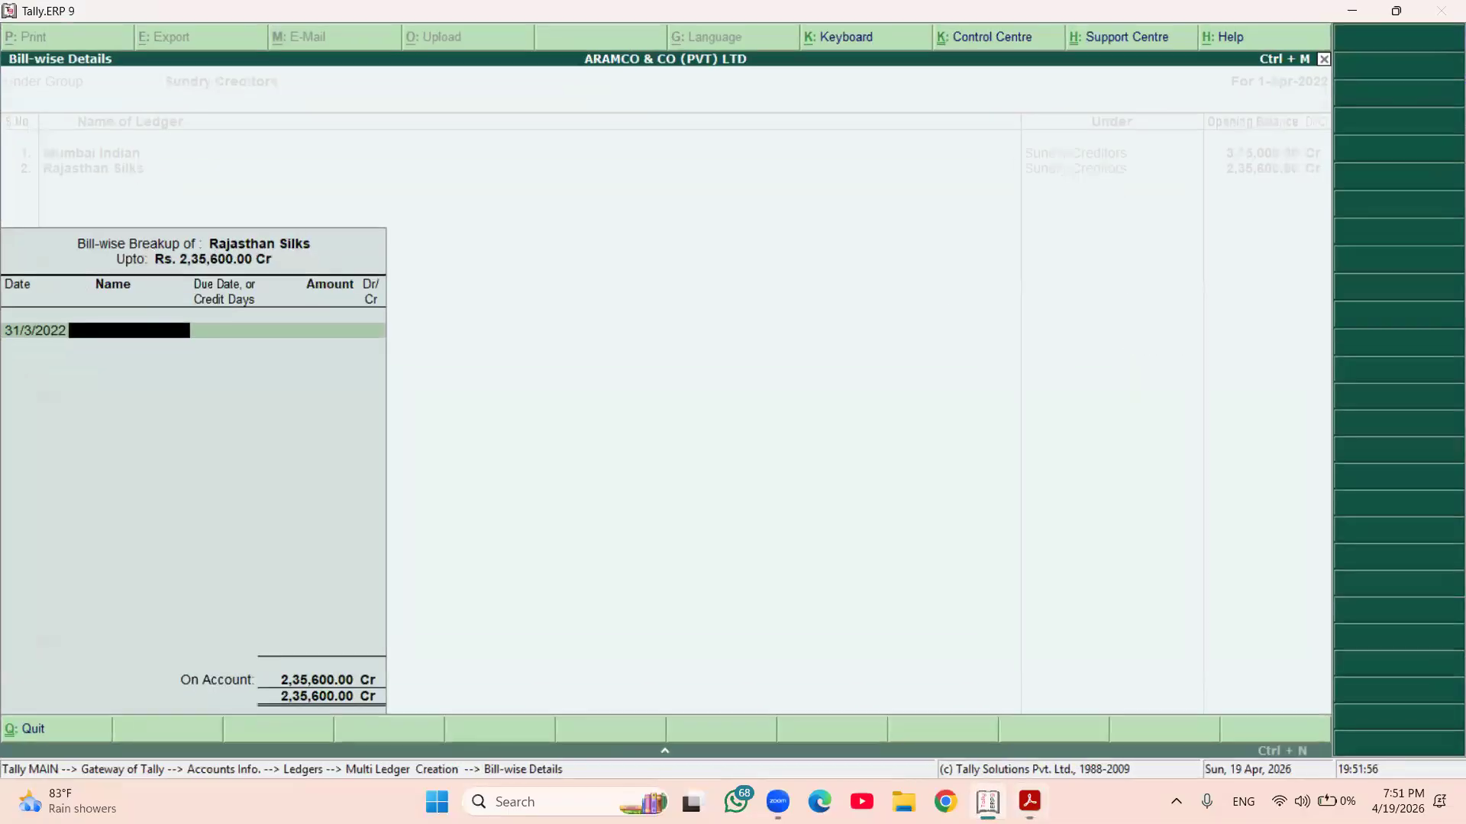
type("2220")
key("Return")
key("Return")
key("Return")
key("Return")
key("Return")
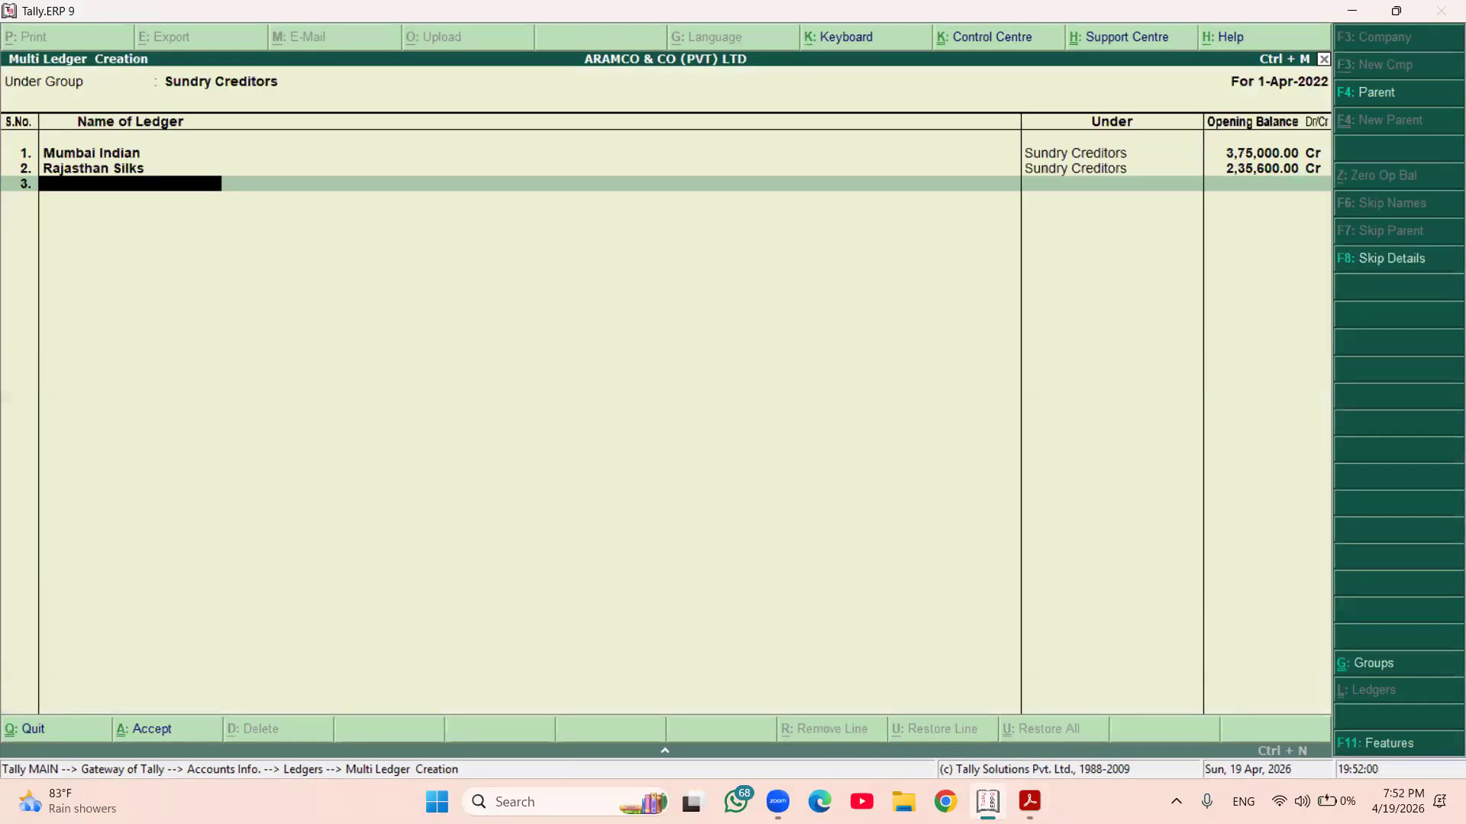
- Add the third creditor from TALLY 1.pdf as ledger Singapor Tex with an opening balance of 431850 Cr
left_click(1029, 801)
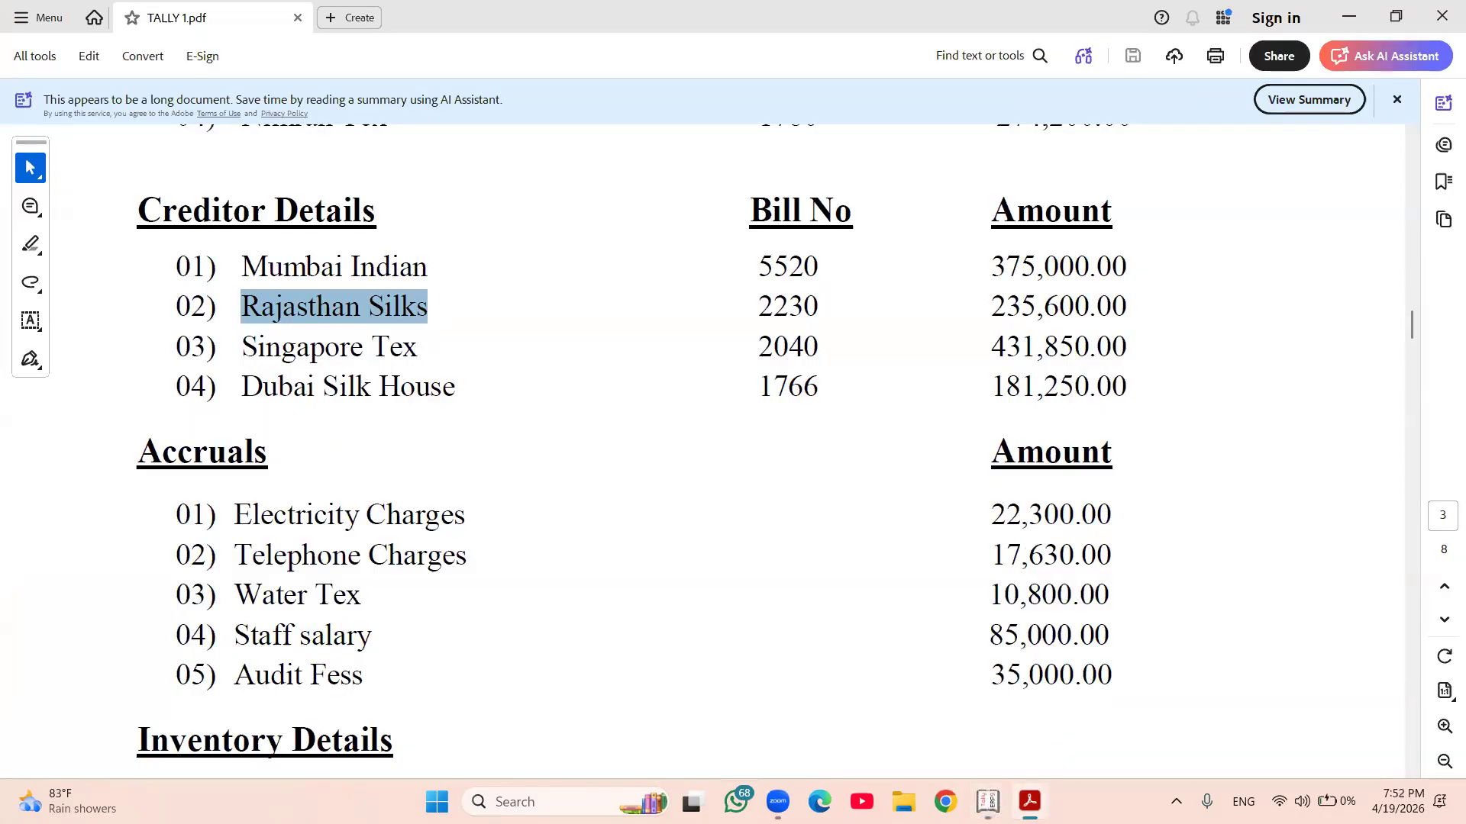
key("alt+Tab")
type("S")
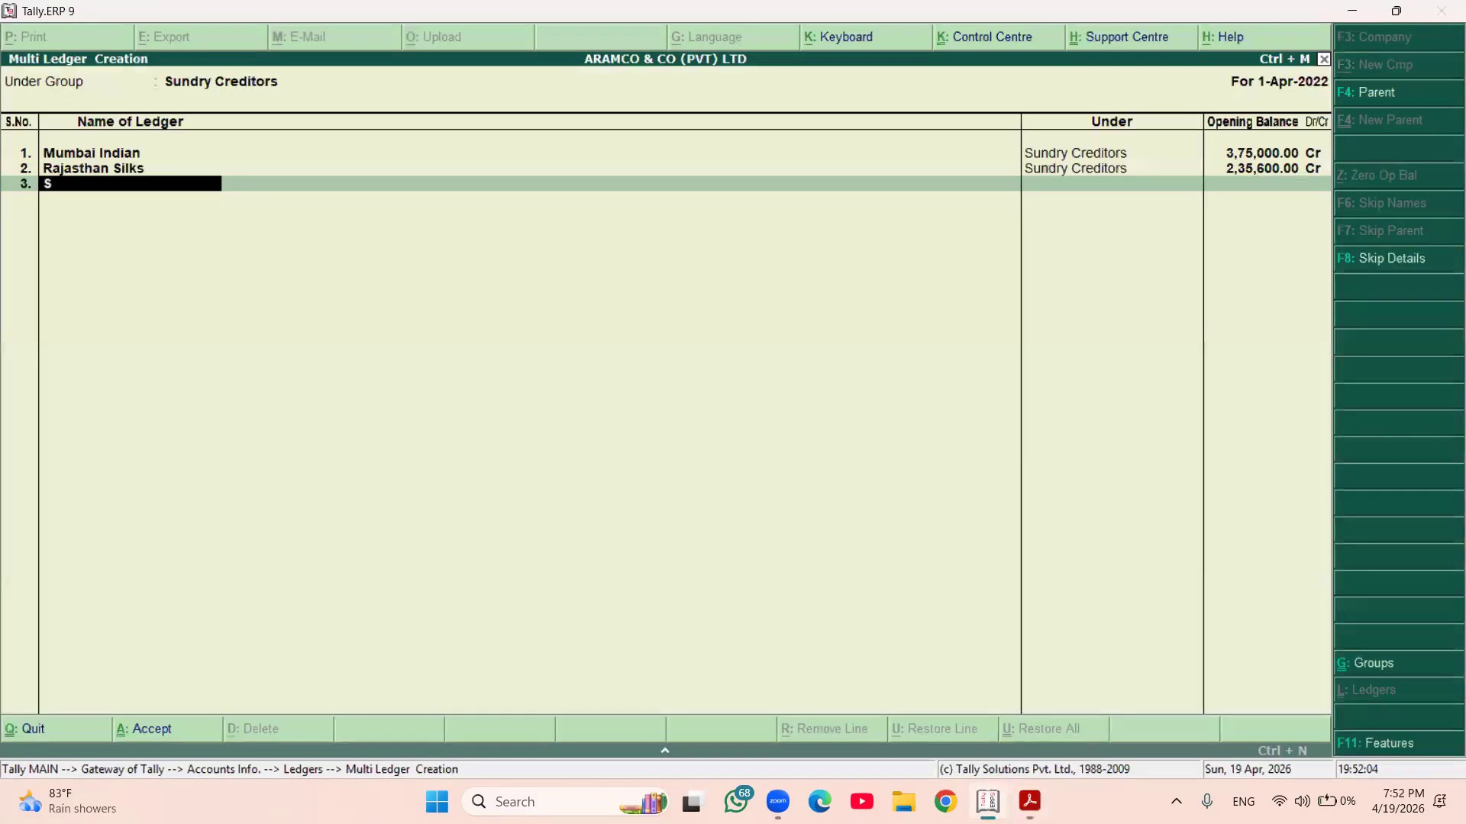
type("ingapor Tex")
key("Return")
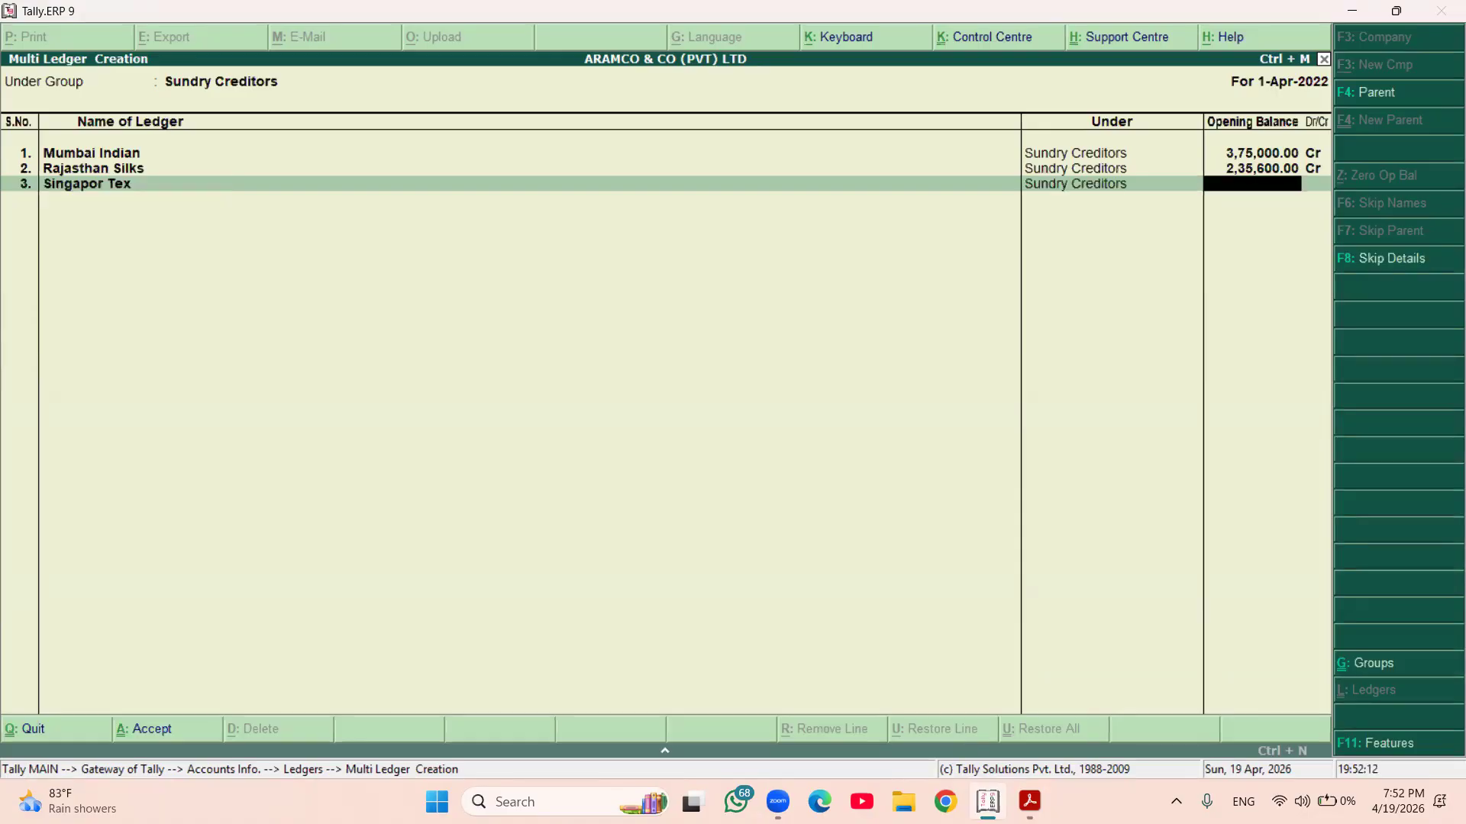
left_click(1029, 802)
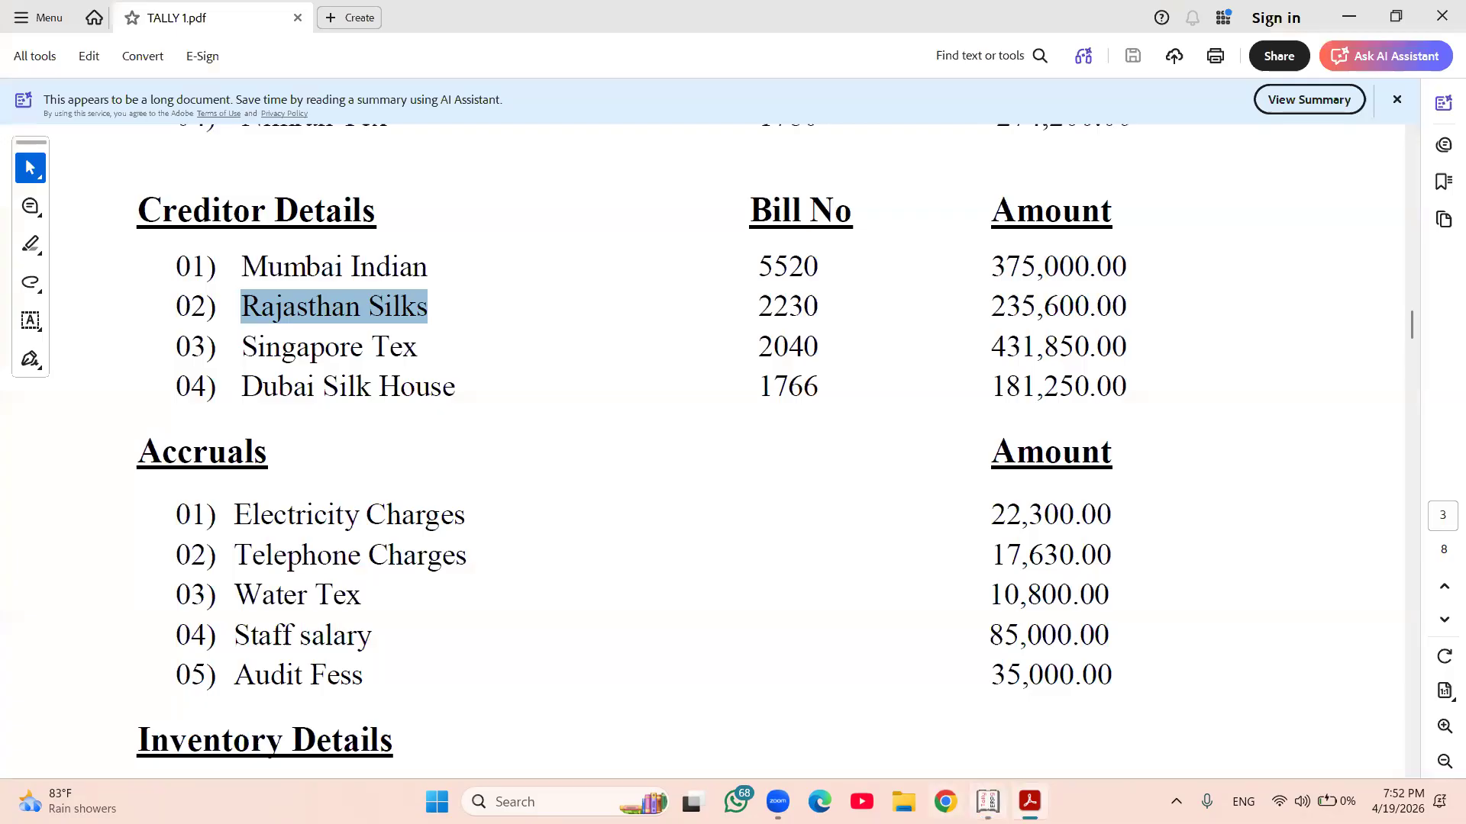
left_click(987, 802)
type("43185")
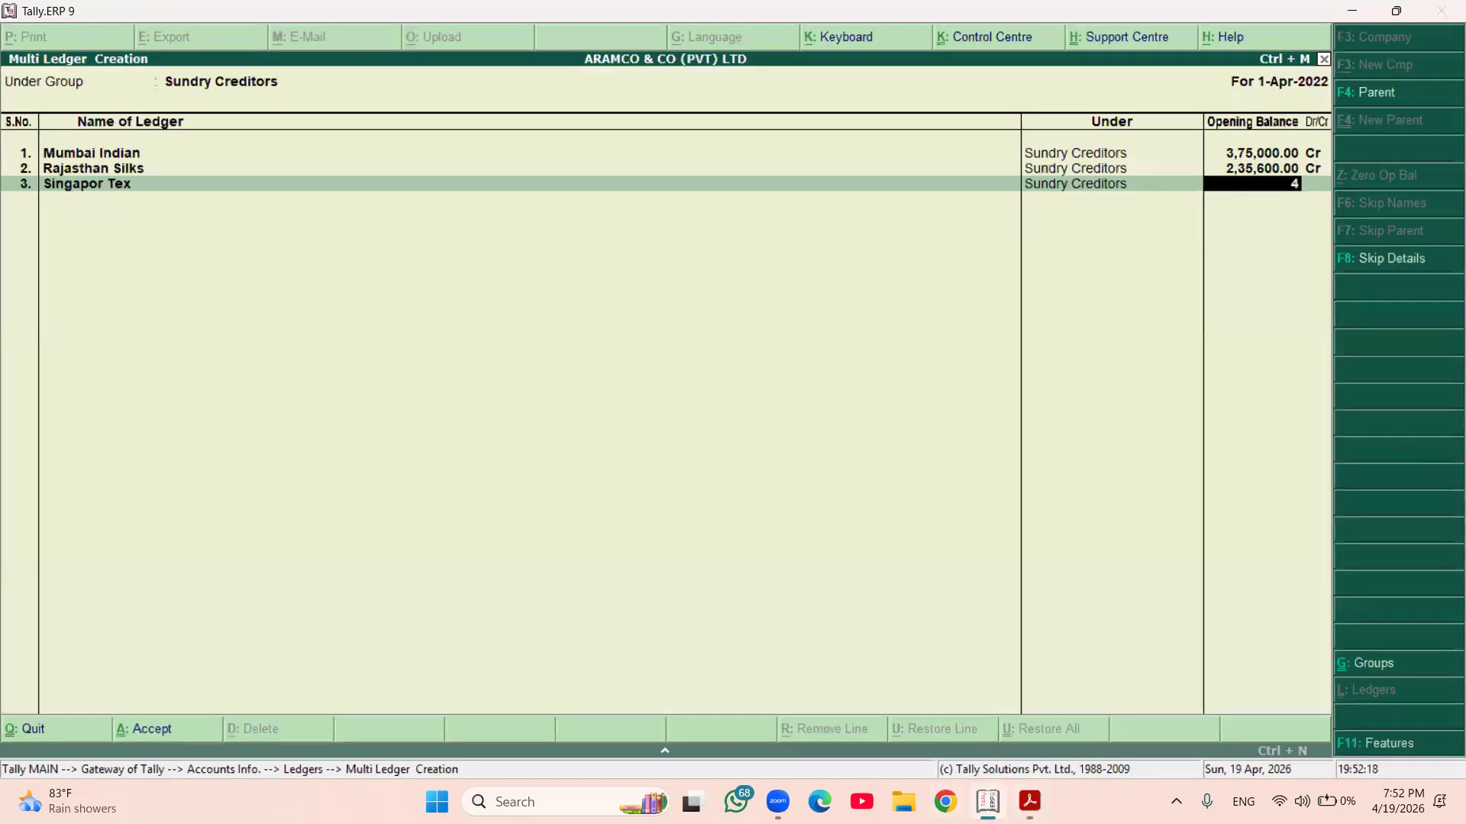
key("Return")
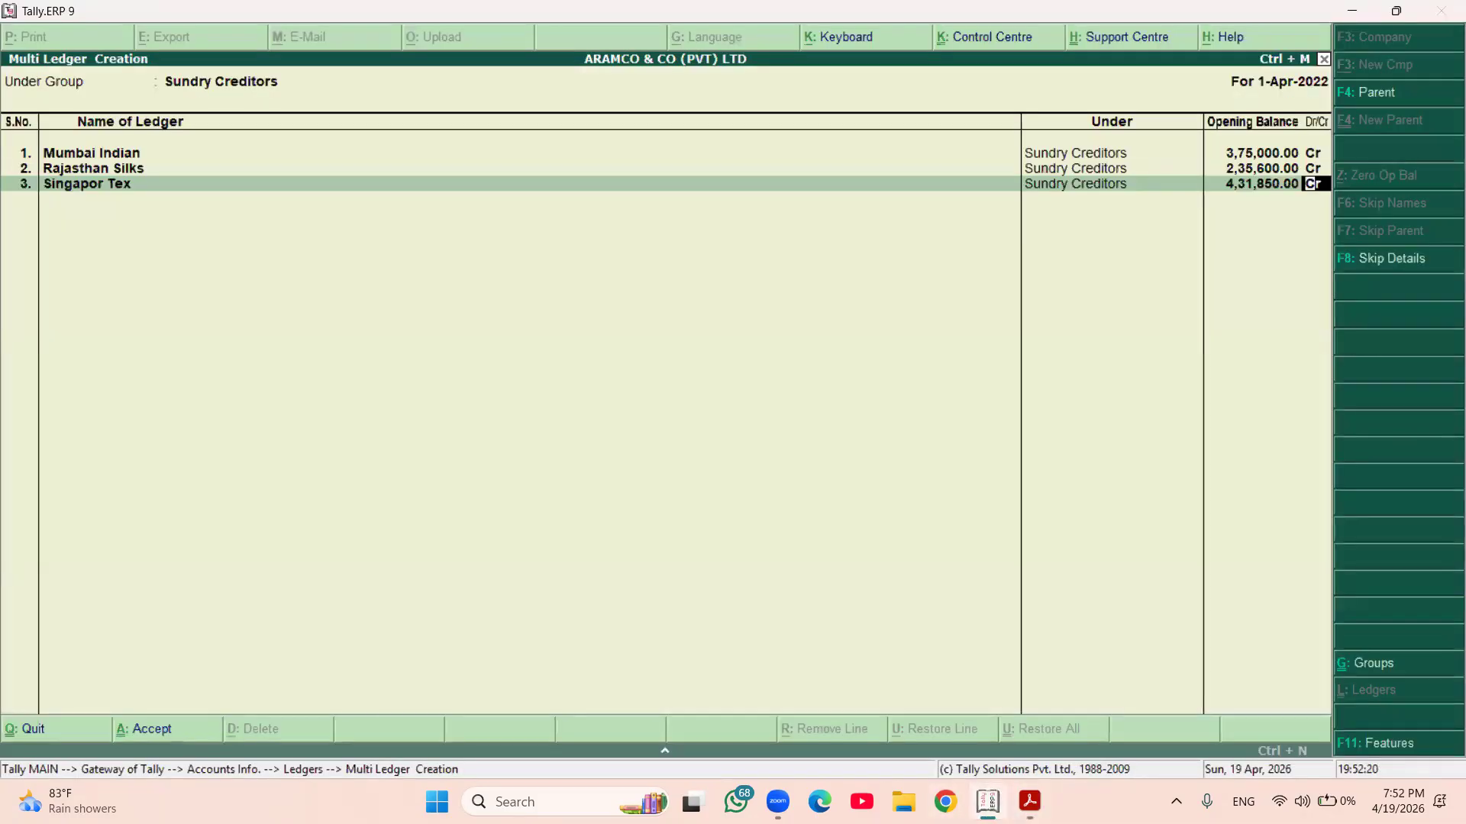
key("Return")
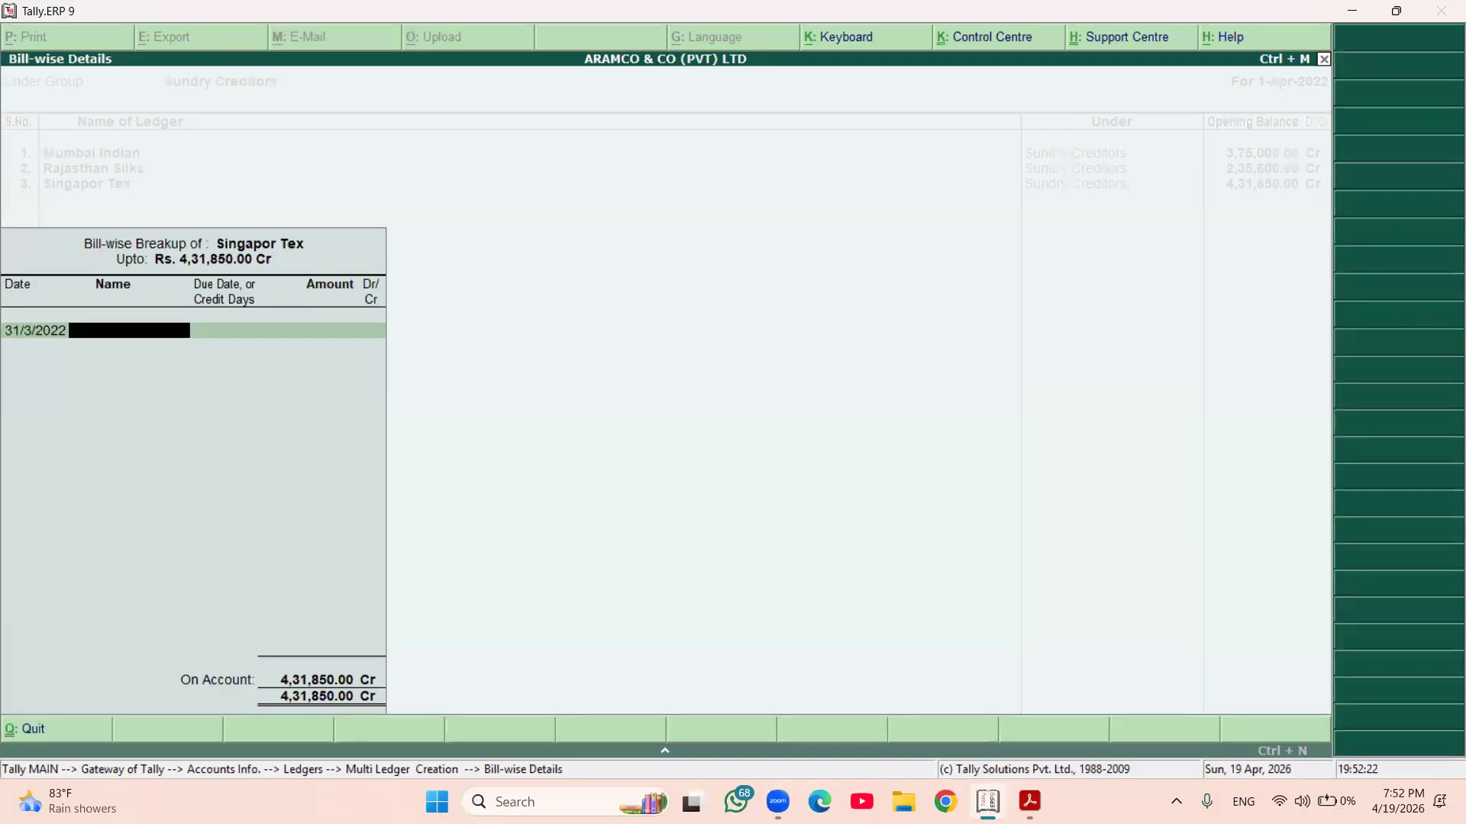
- Look up Singapor Tex's bill number in TALLY 1.pdf and allocate its full opening balance to bill 2040 dated 31/3/2022
left_click(1030, 801)
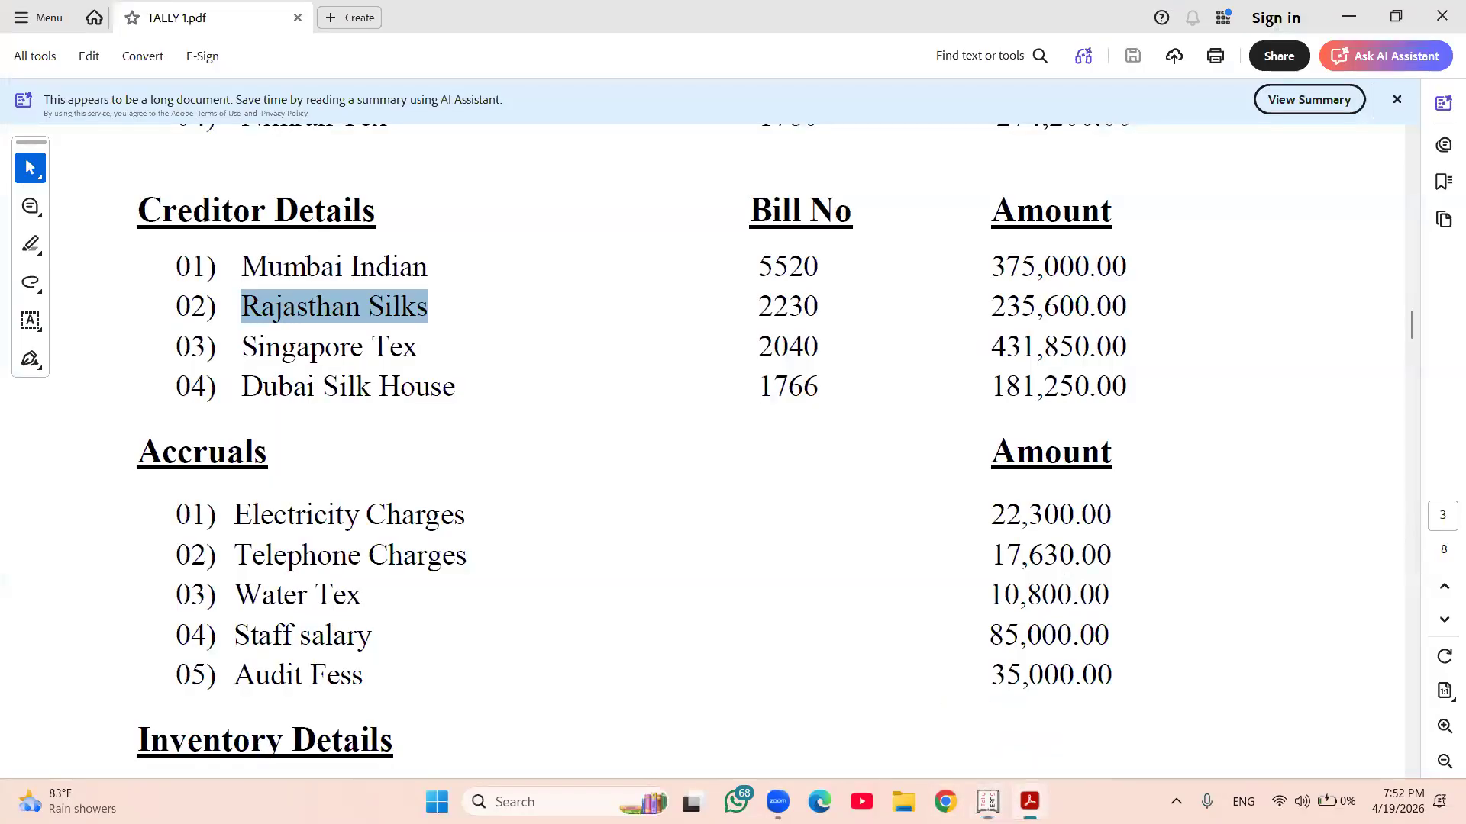
left_click(1030, 801)
left_click(1030, 802)
left_click(1030, 801)
type("2040")
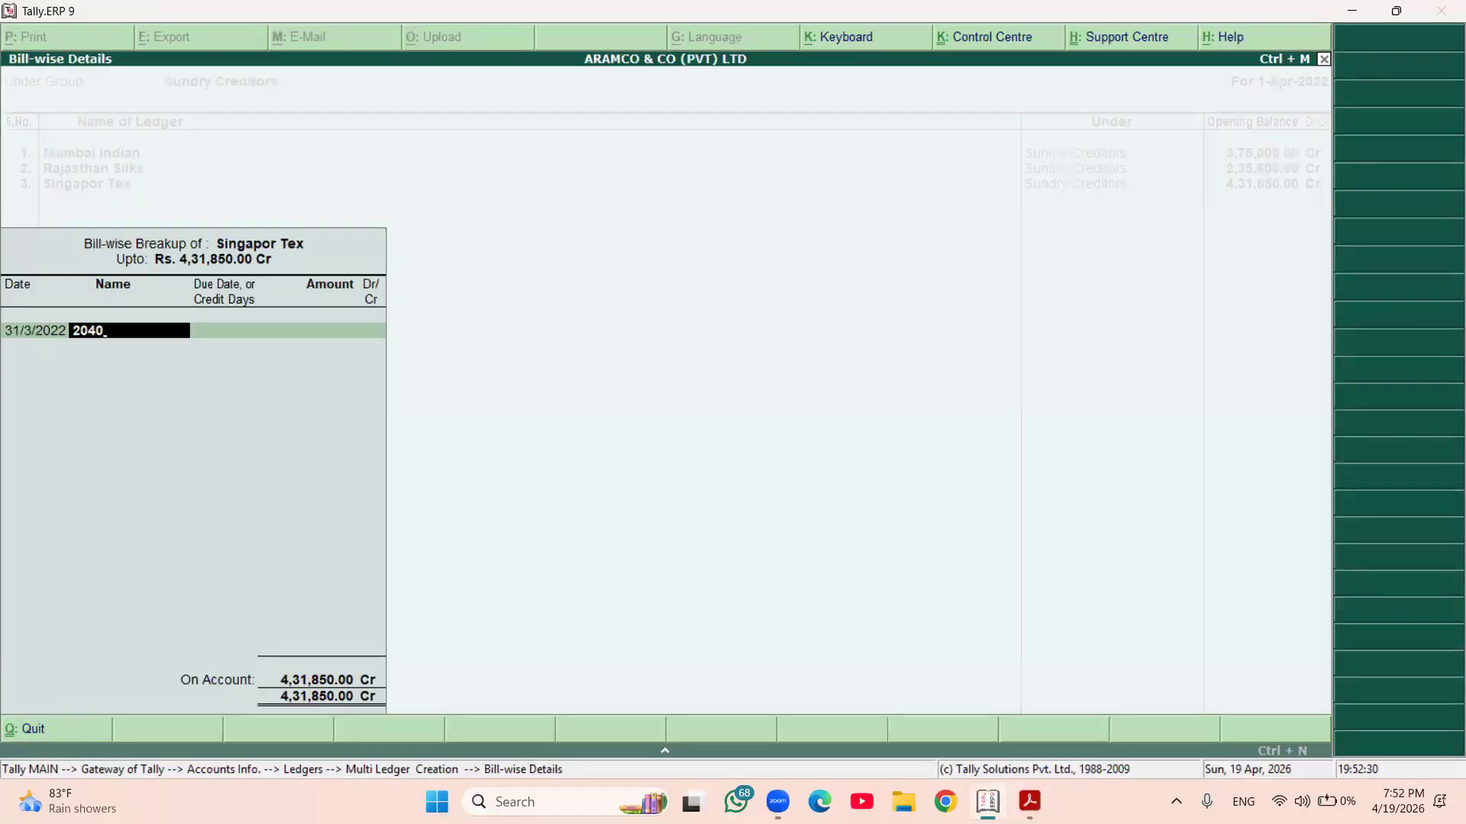
key("Return")
key("Return")
key("Return")
key("Return")
key("Return")
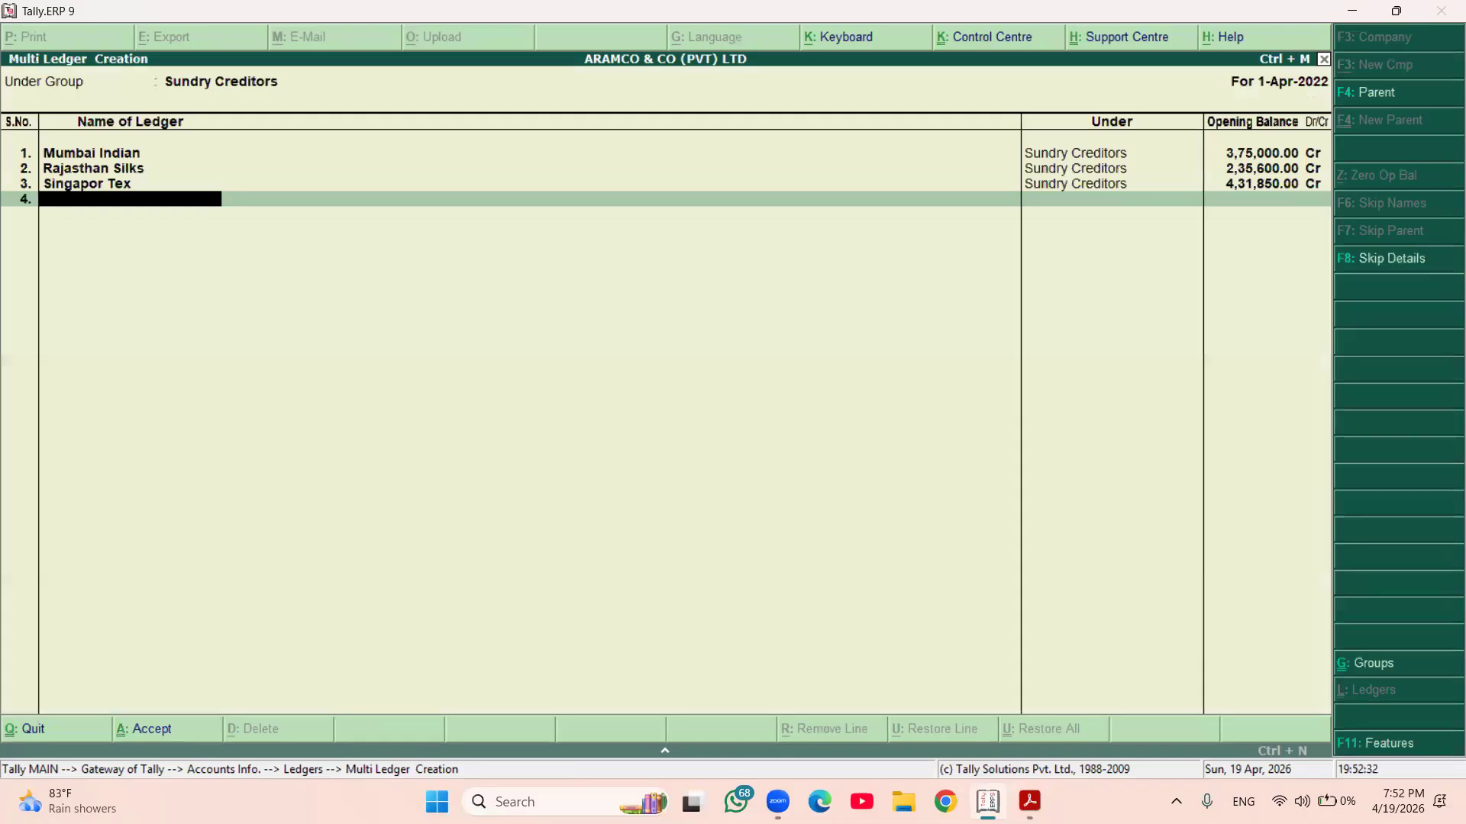
- Add the fourth creditor from TALLY 1.pdf as ledger Dubai Silk House with an opening balance of 181250 Cr
left_click(1030, 802)
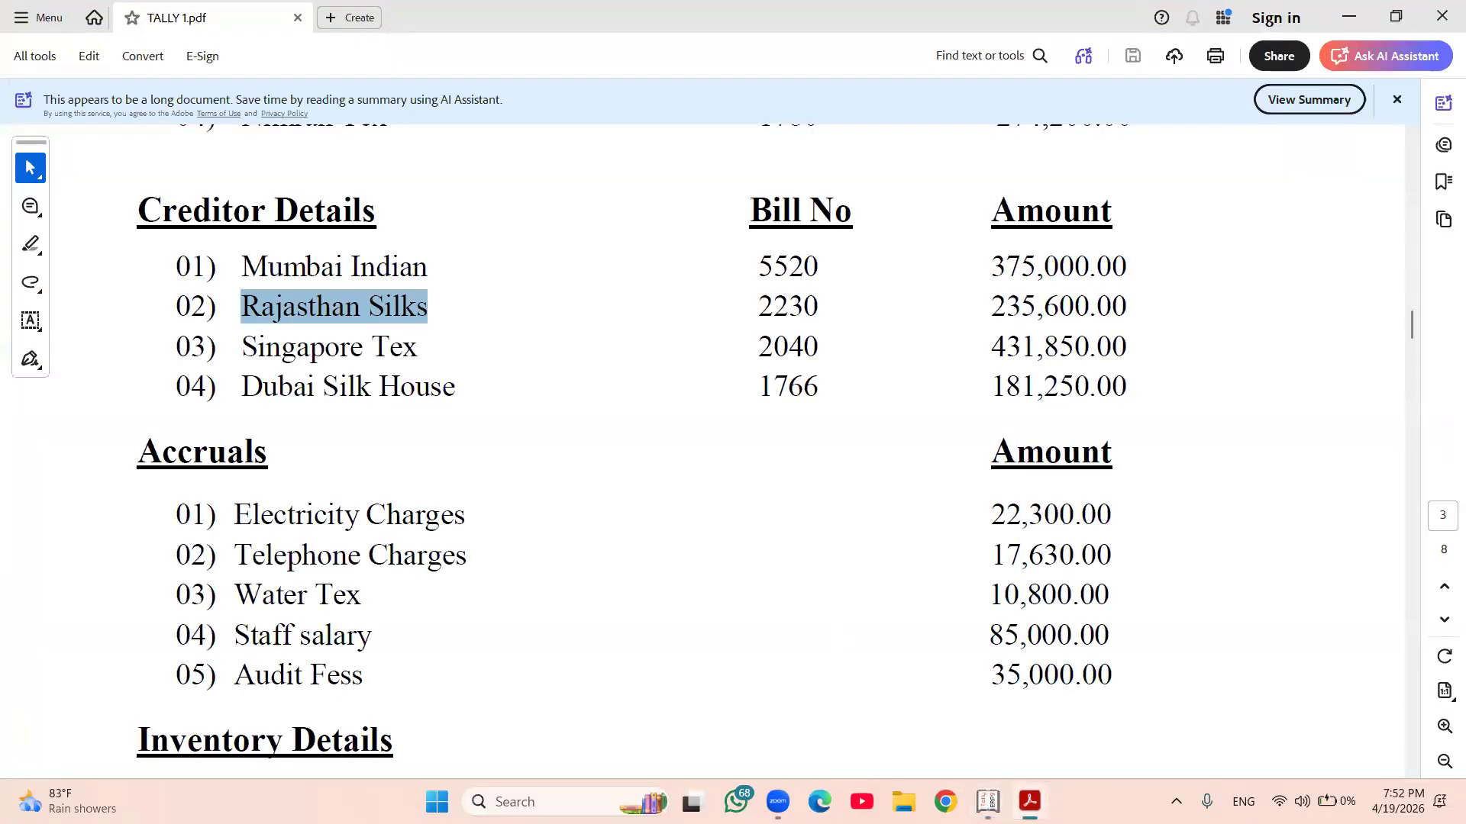
left_click(987, 801)
type("Dubai")
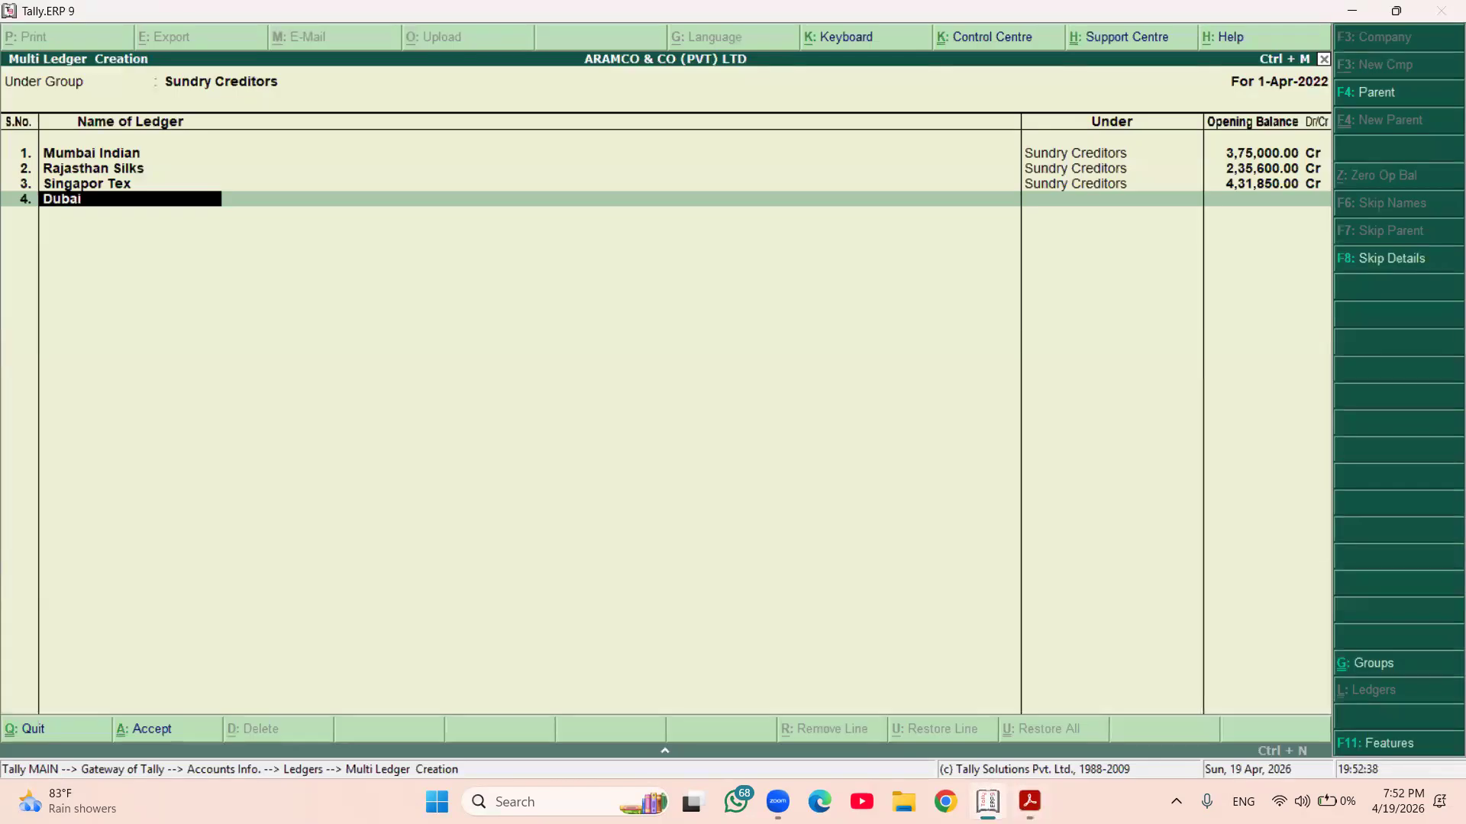
type(" Silk House")
key("Return")
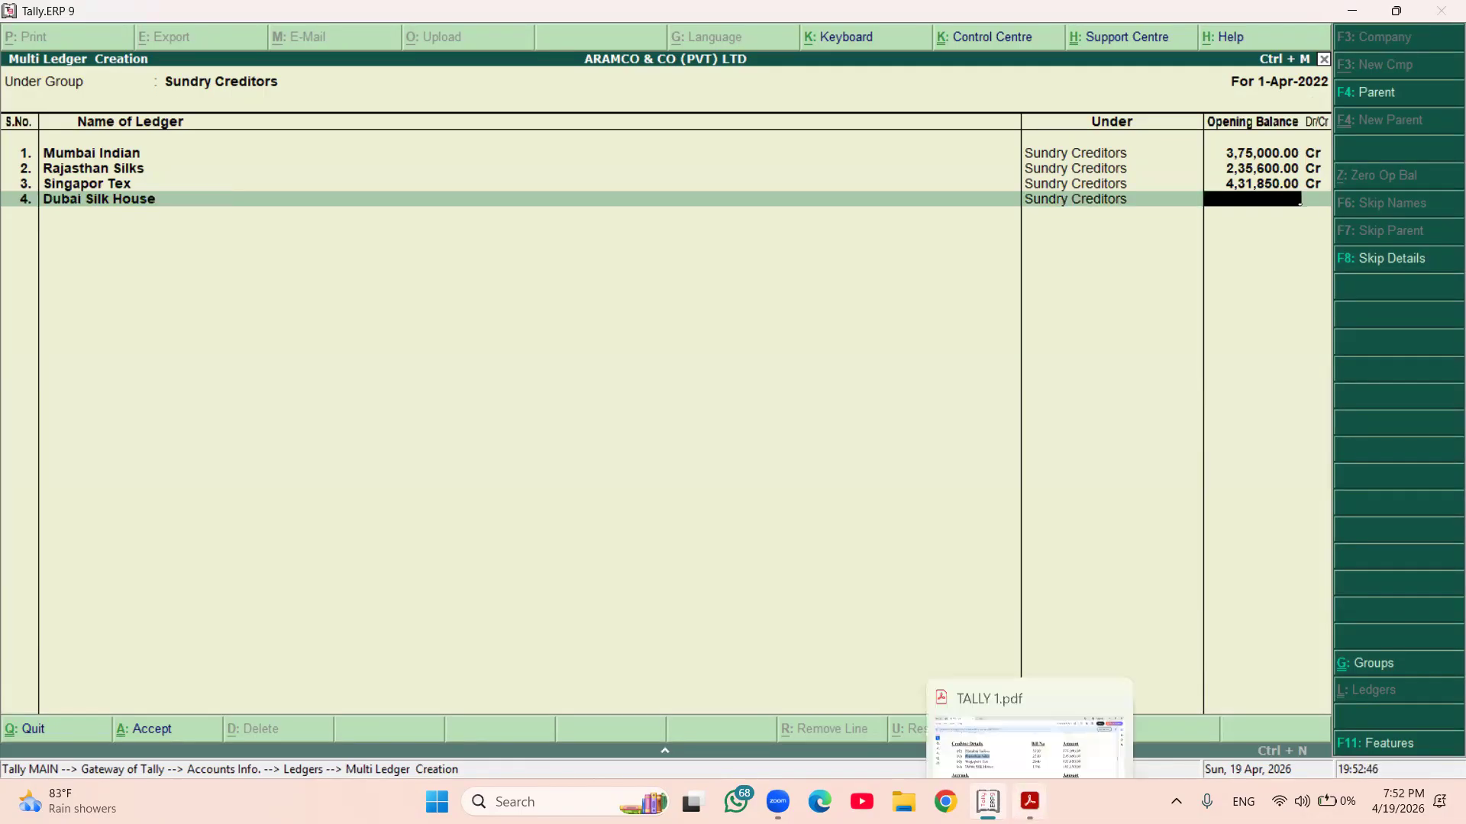
left_click(1030, 802)
key("alt+Tab")
type("1,81,250")
key("Return")
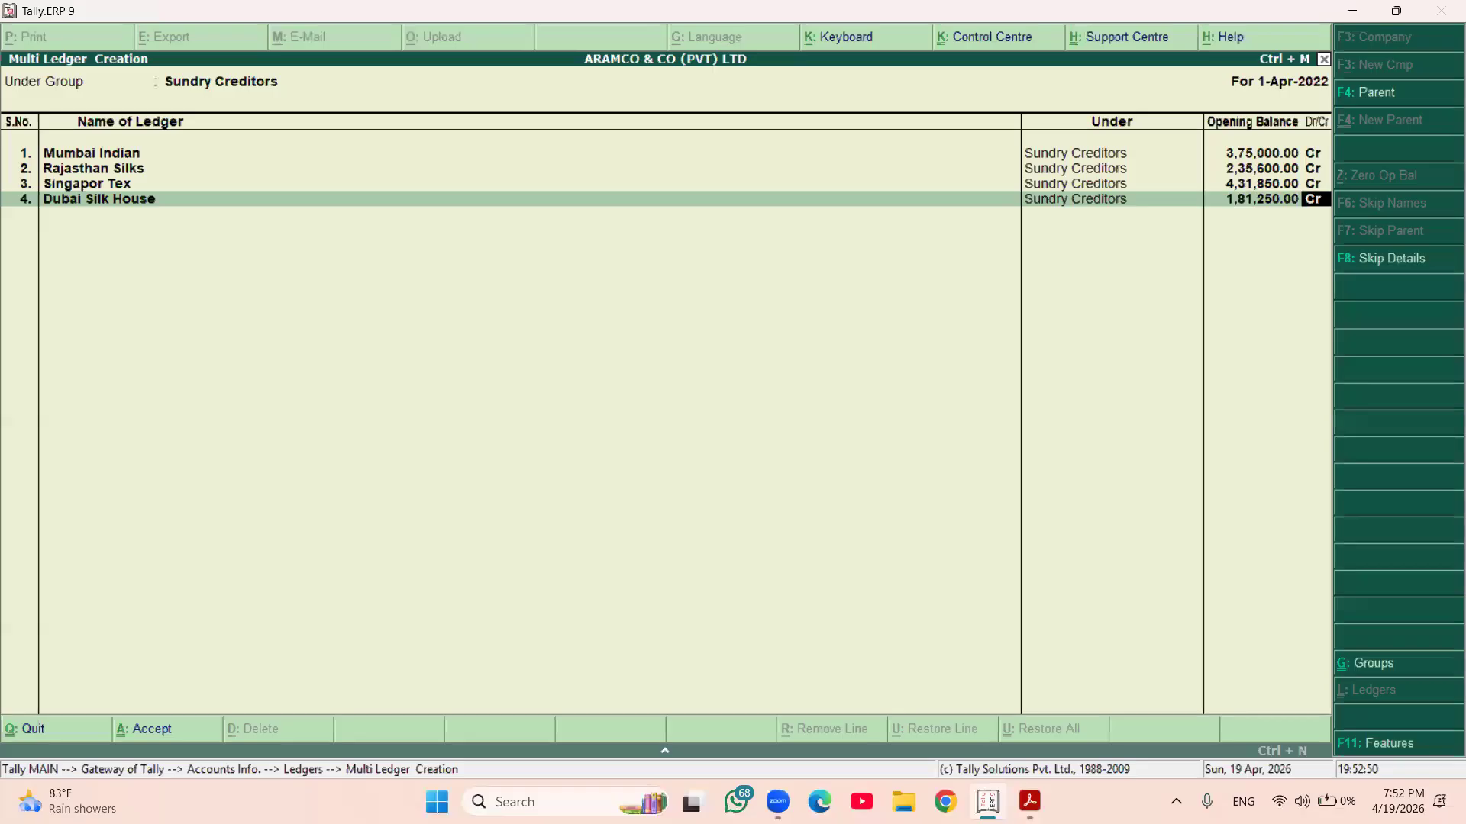
key("Return")
key("Return")
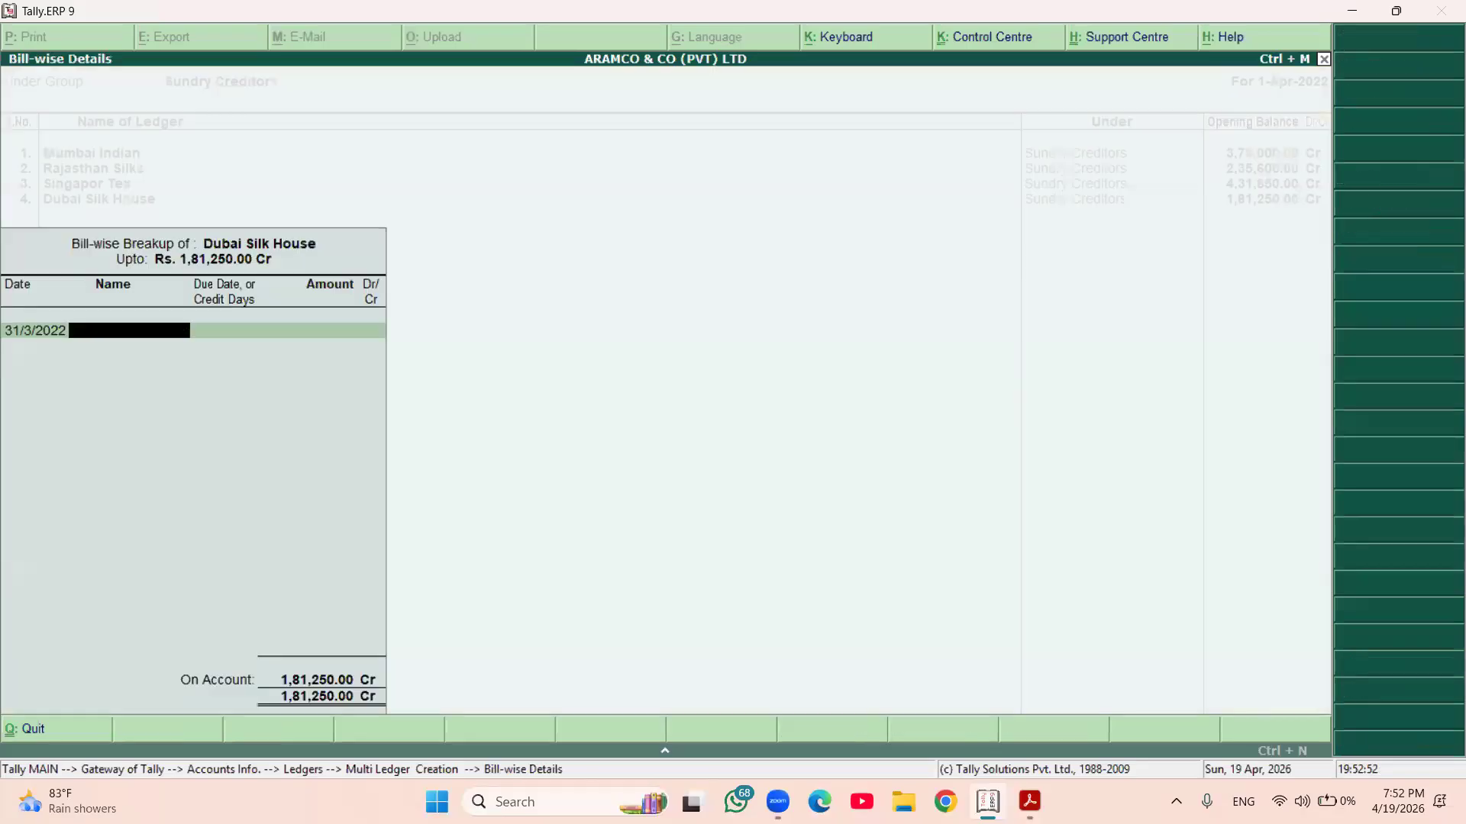
- Allocate Dubai Silk House's full opening balance to bill 1766 dated 31/3/2022 and save the four creditor ledgers
type("1766")
key("Return")
key("Return")
key("Return")
key("Return")
key("Return")
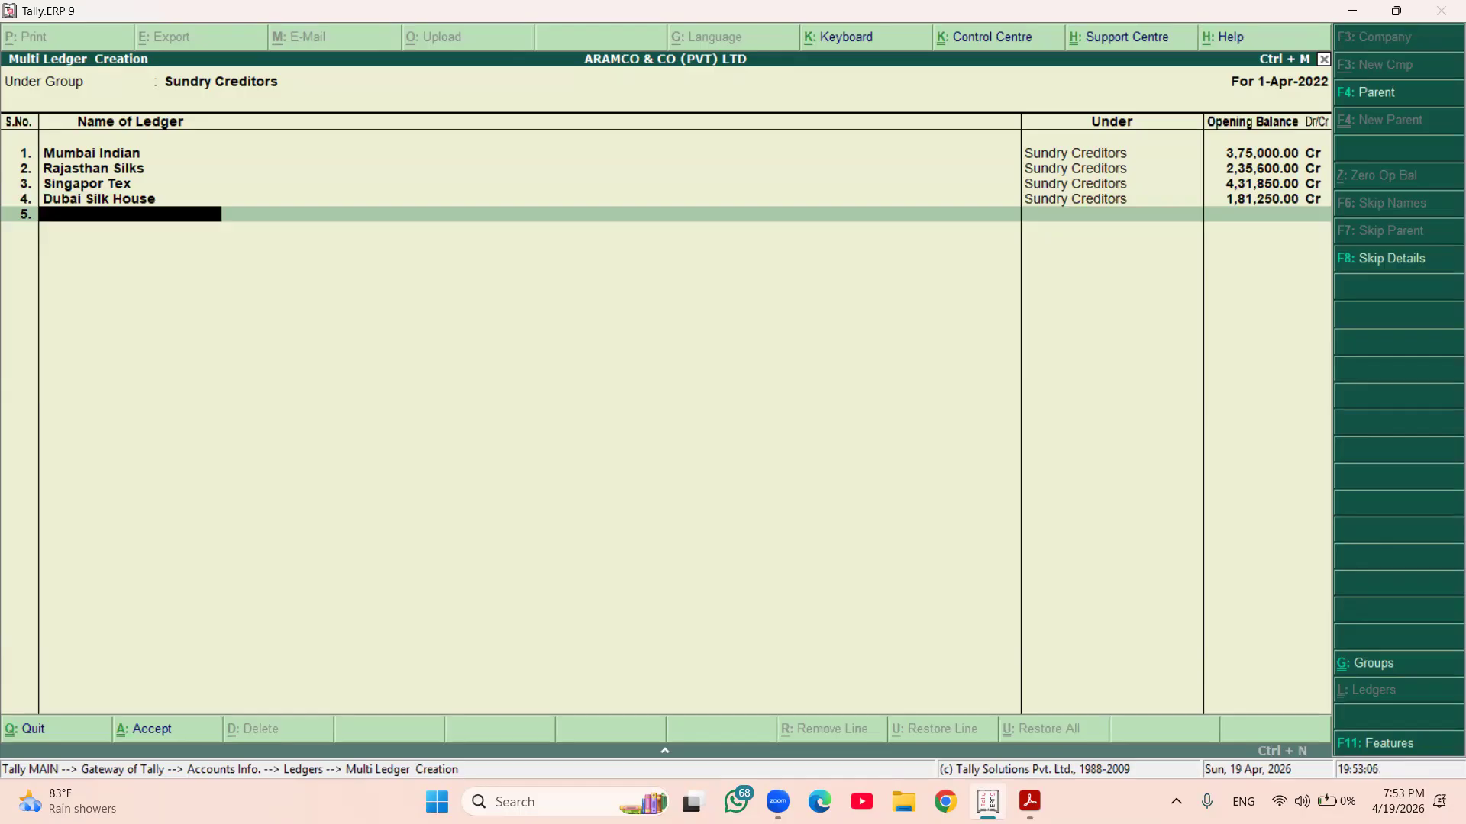
key("Return")
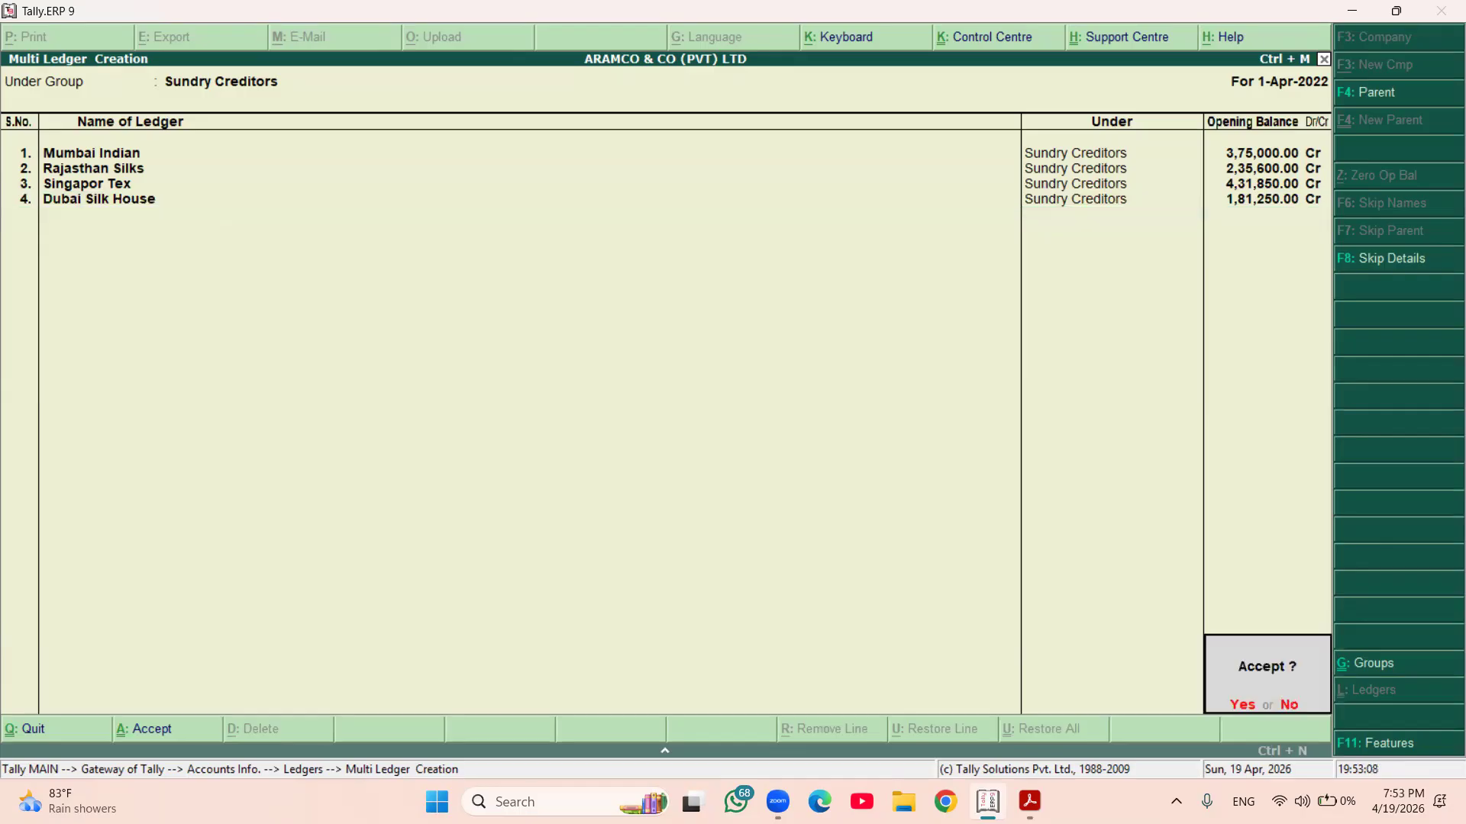
key("y")
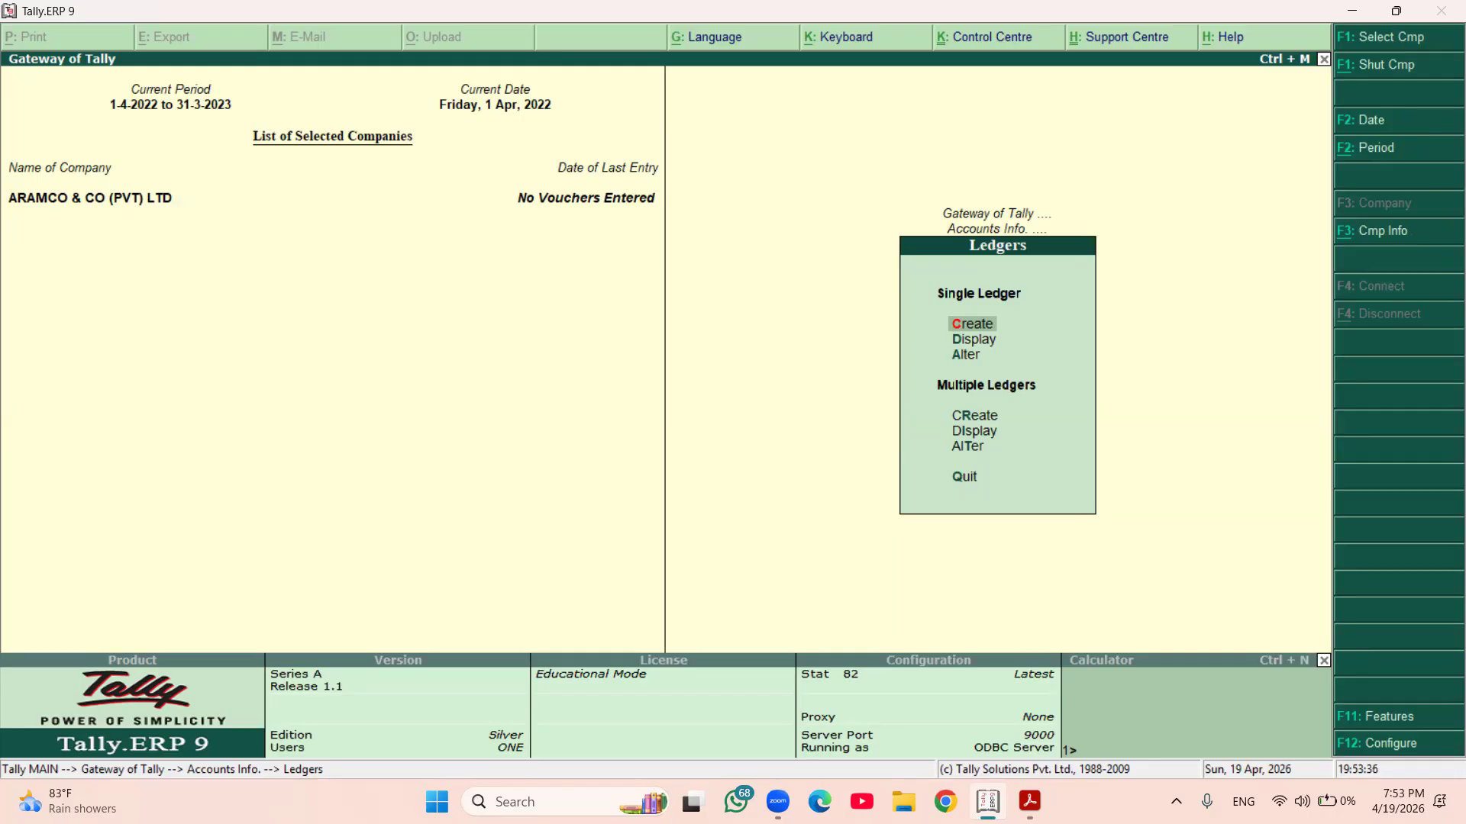
- Leave the accounts masters and open the inventory masters for ARAMCO & CO (PVT) LTD
key("Escape")
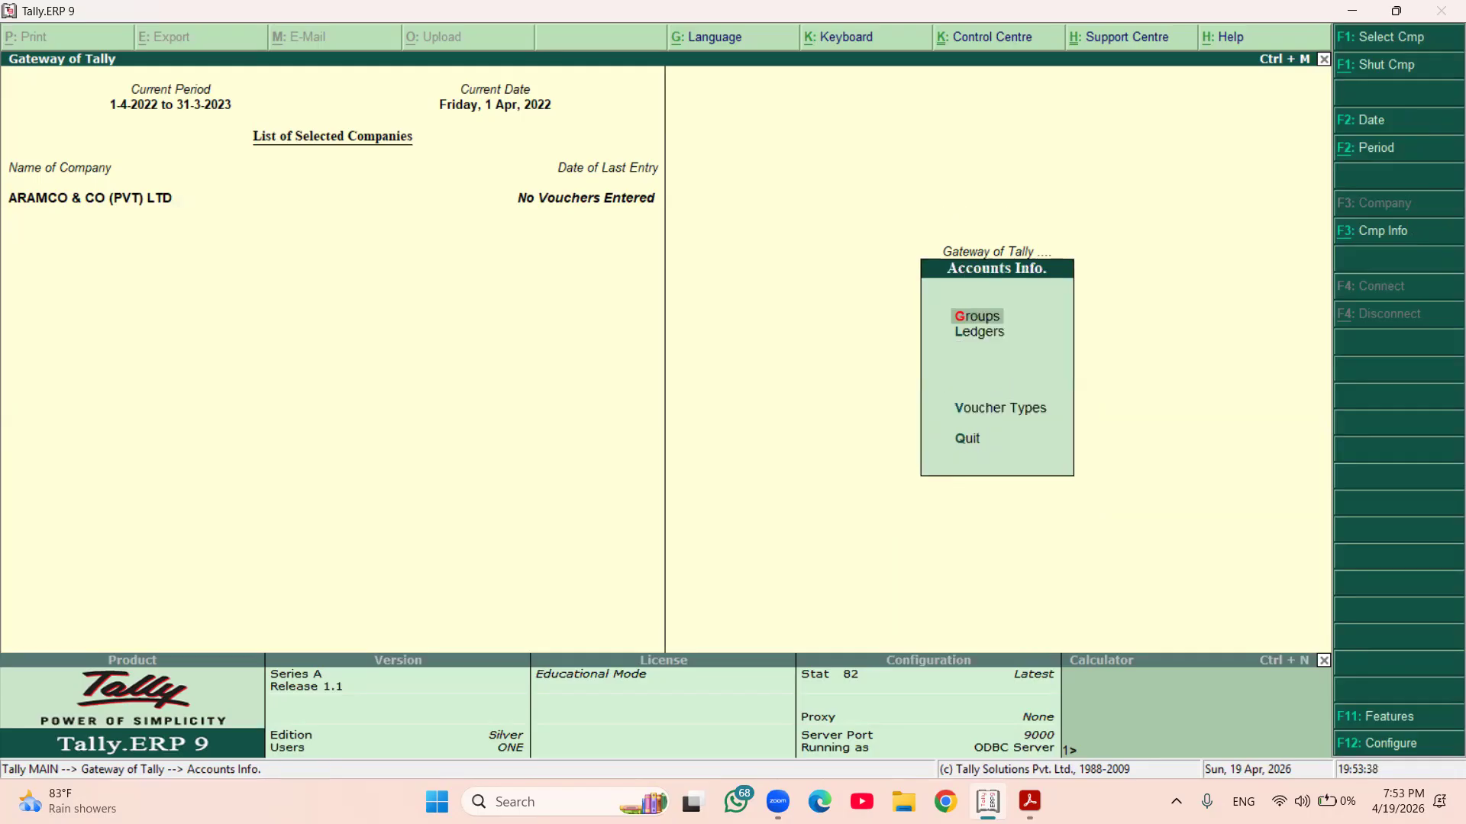
key("Escape")
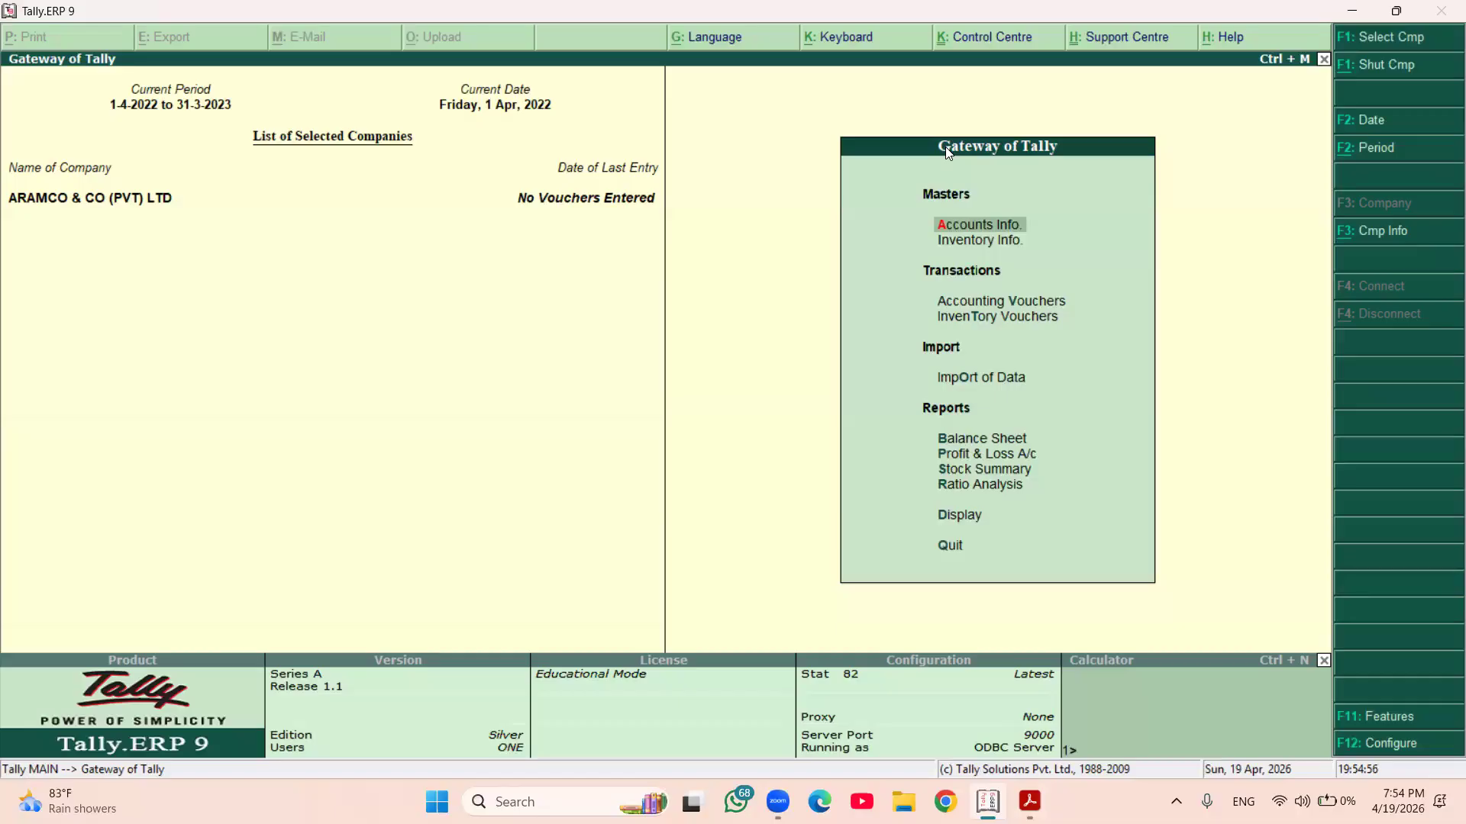
left_click(956, 243)
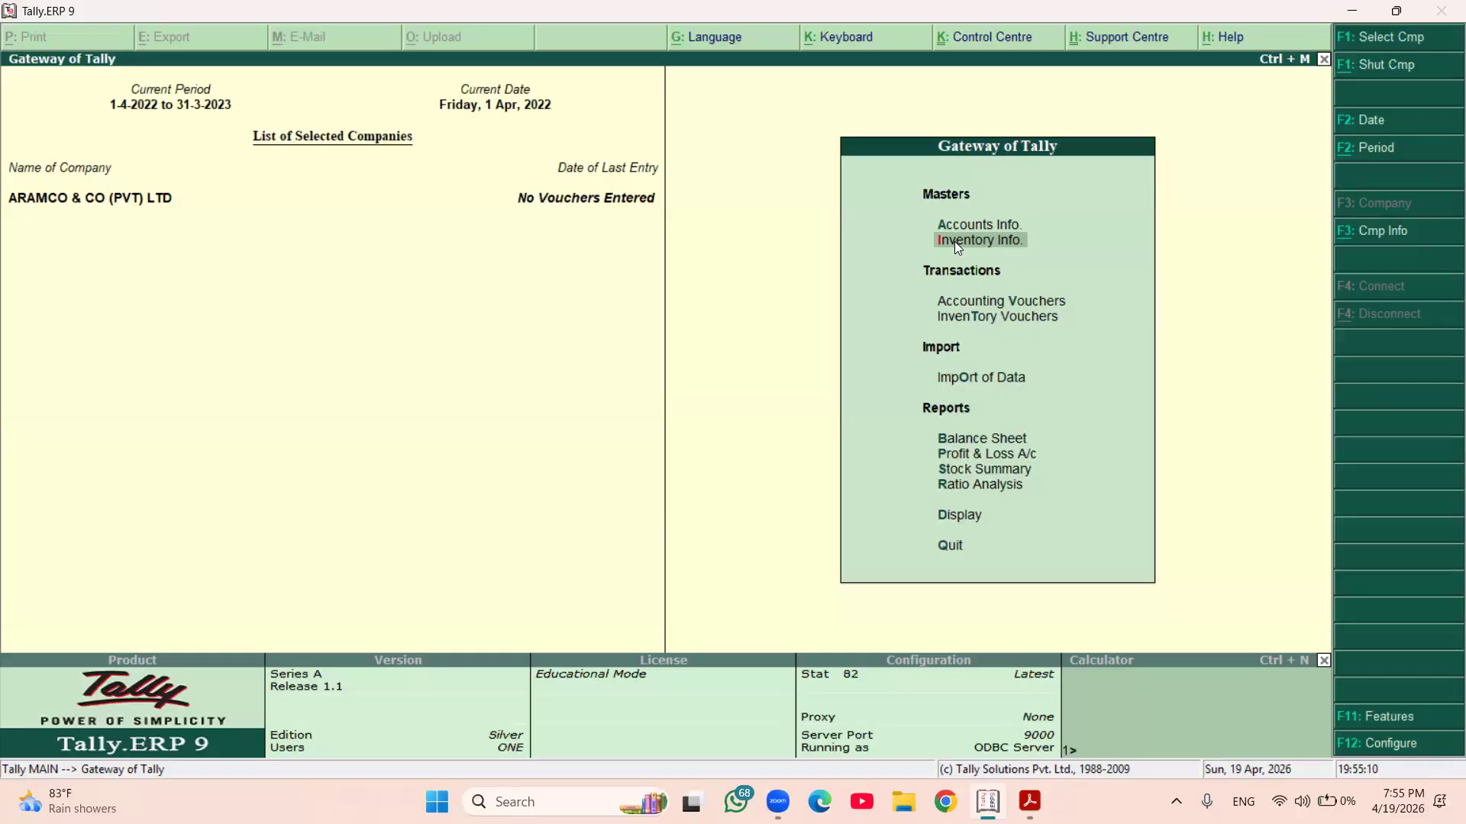
left_click(954, 241)
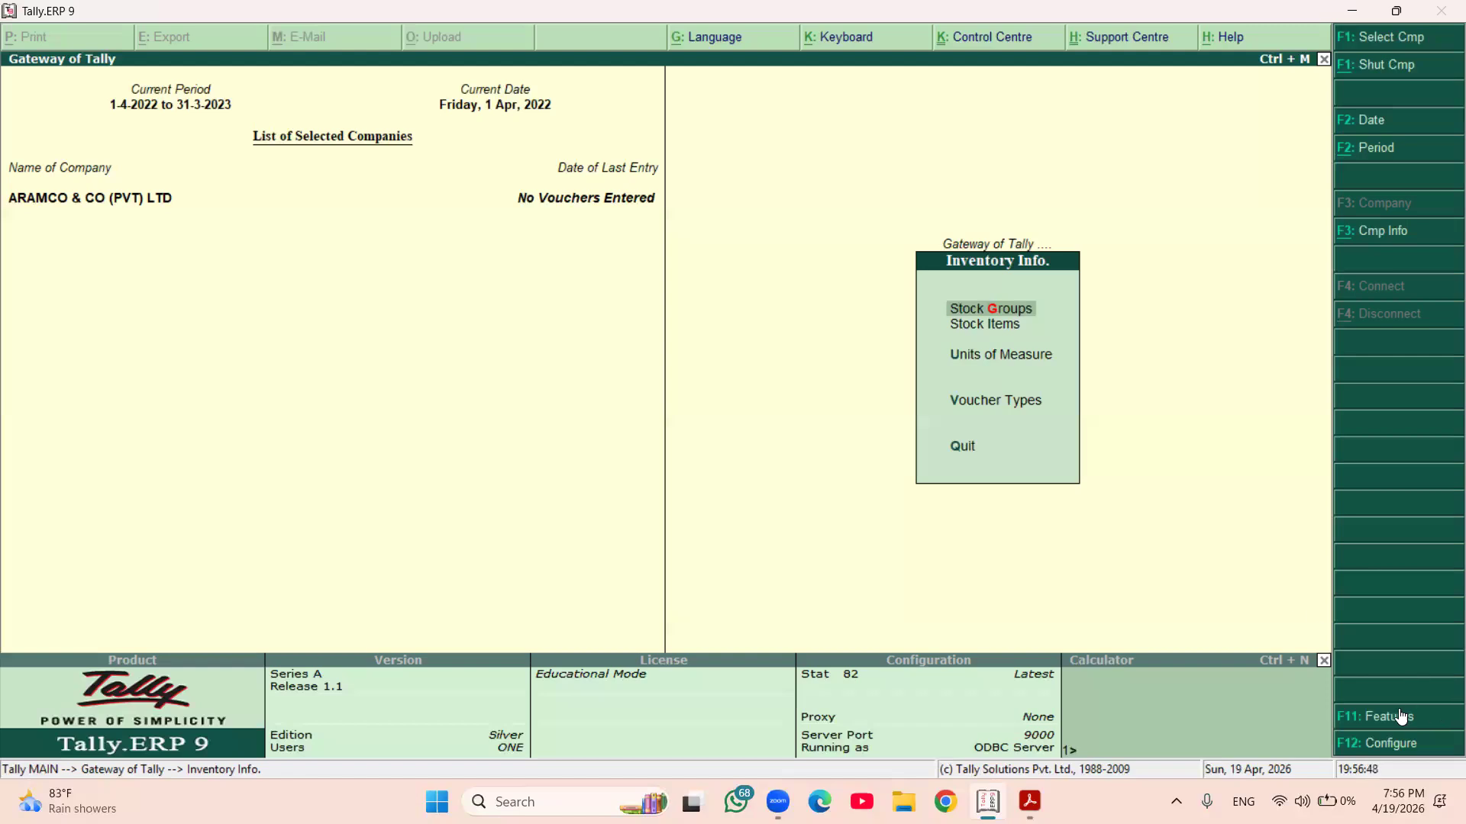
- Open the inventory features settings of ARAMCO & CO (PVT) LTD
left_click(1393, 745)
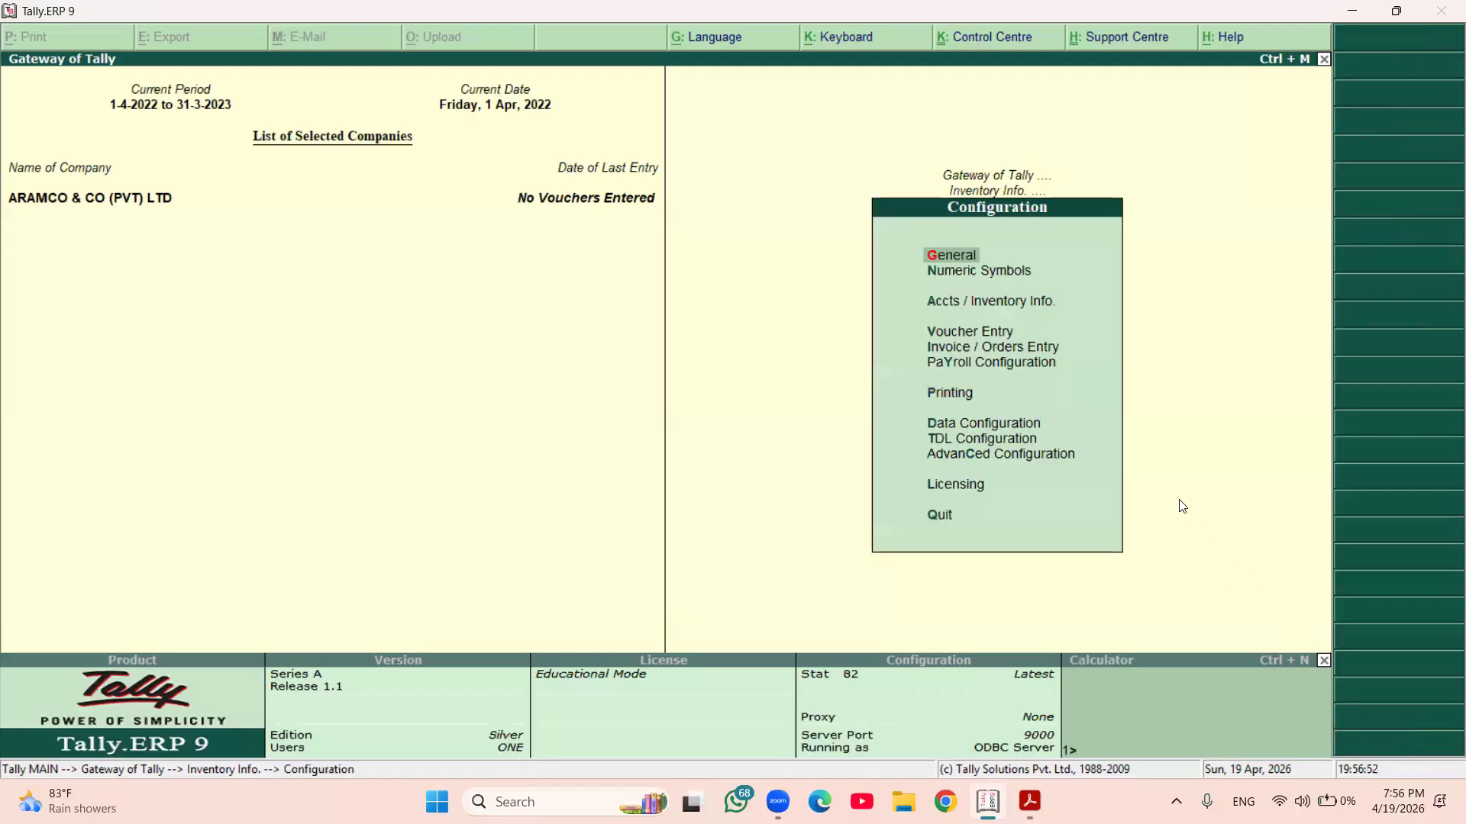
key("Escape")
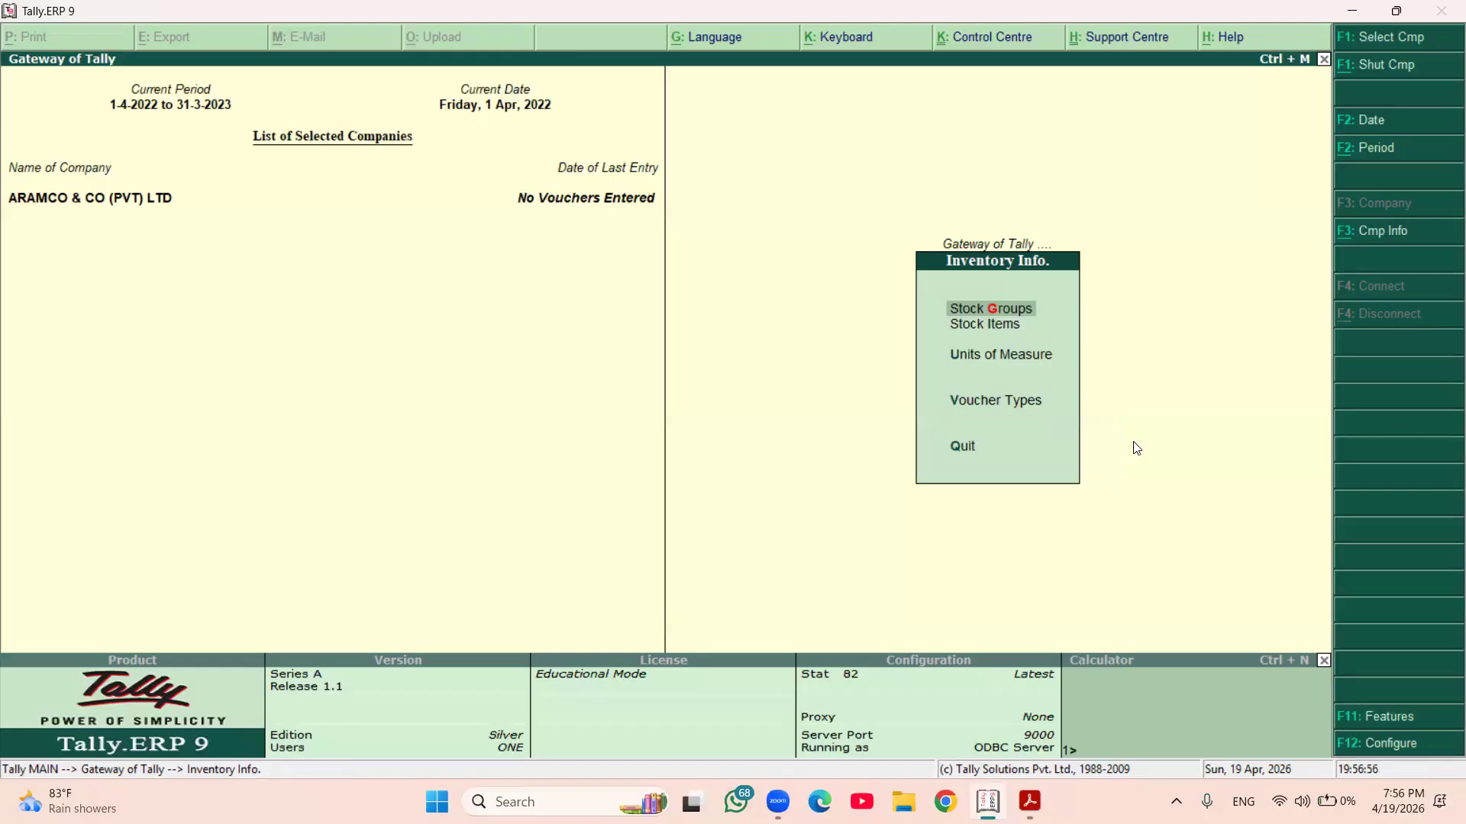
left_click(1400, 715)
key("Down")
key("Return")
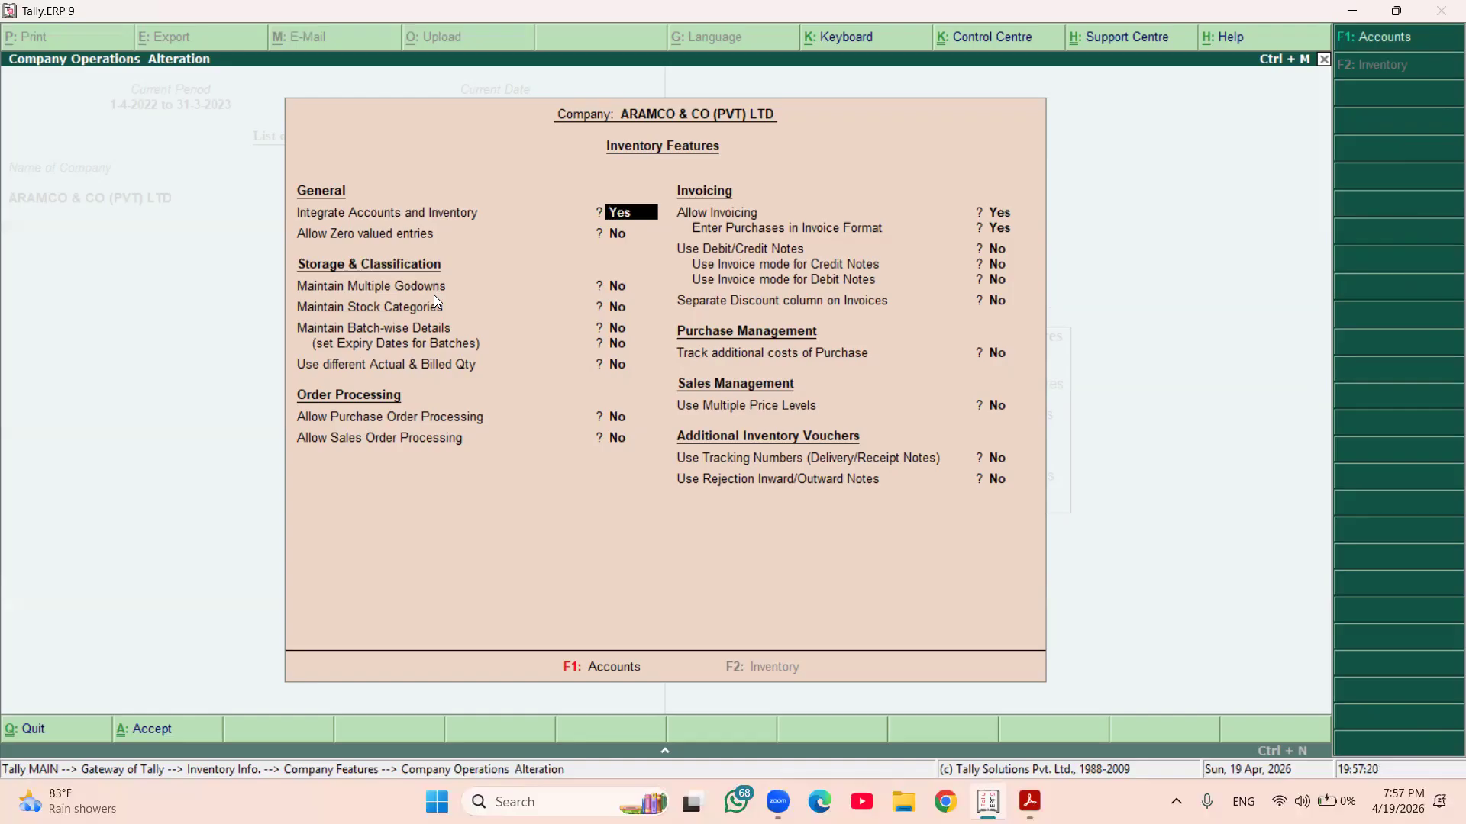
- Leave the inventory features settings and return to the inventory masters
key("Escape")
key("Return")
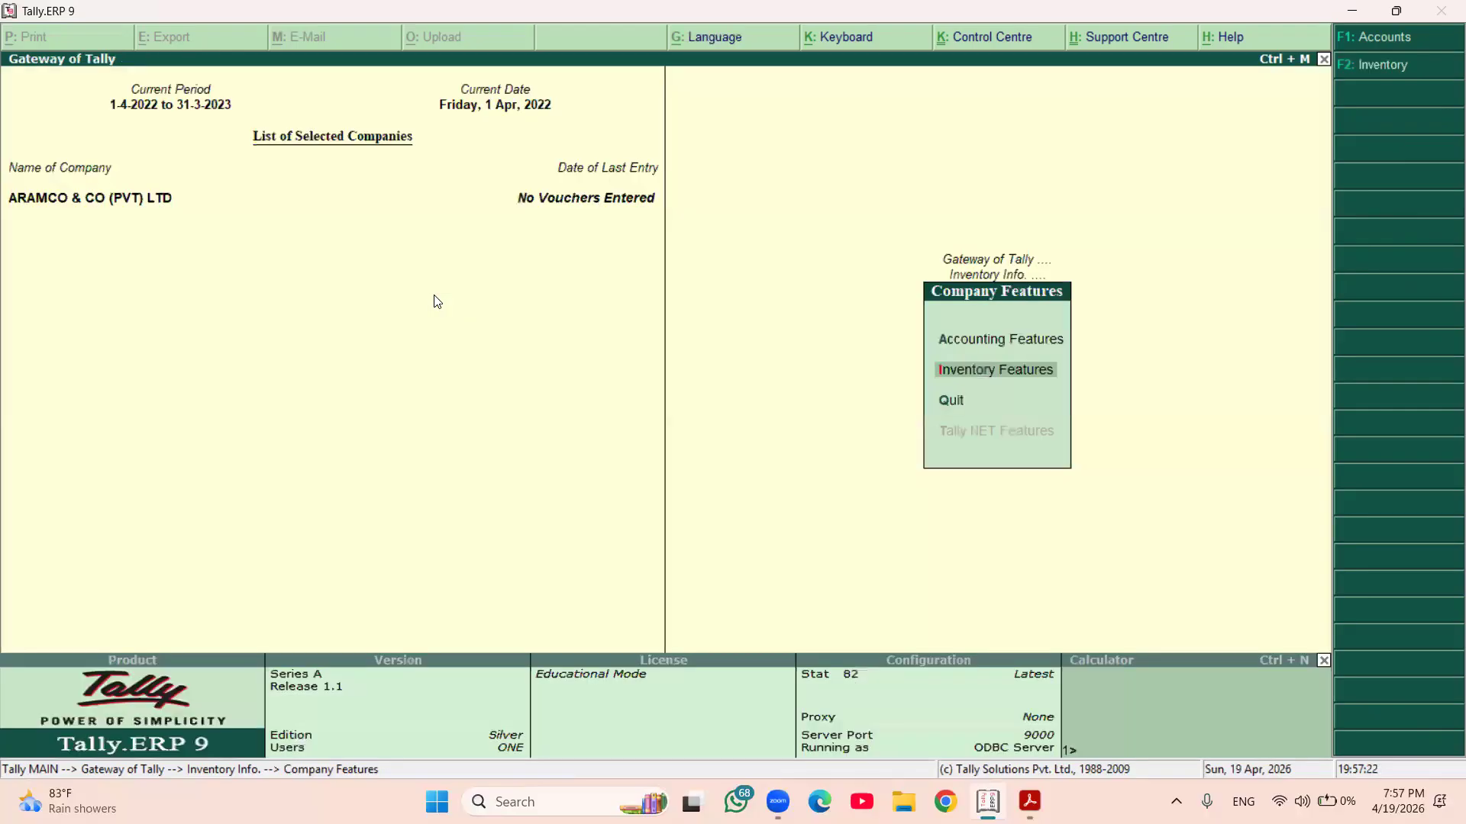
key("Escape")
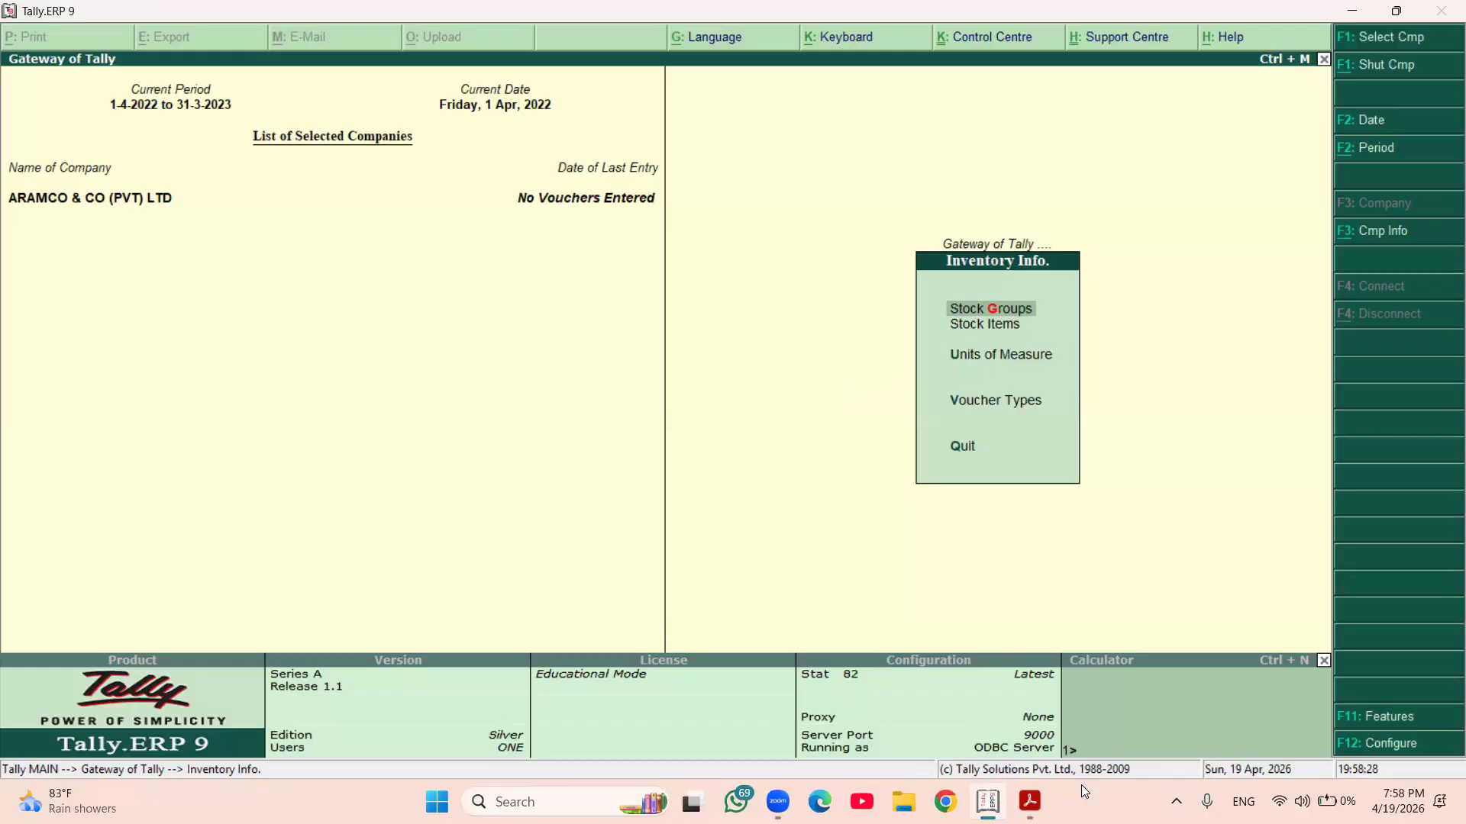
- Switch to TALLY 1.pdf and examine the Gents Item and Ladies Item tables under Inventory Details
left_click(1028, 800)
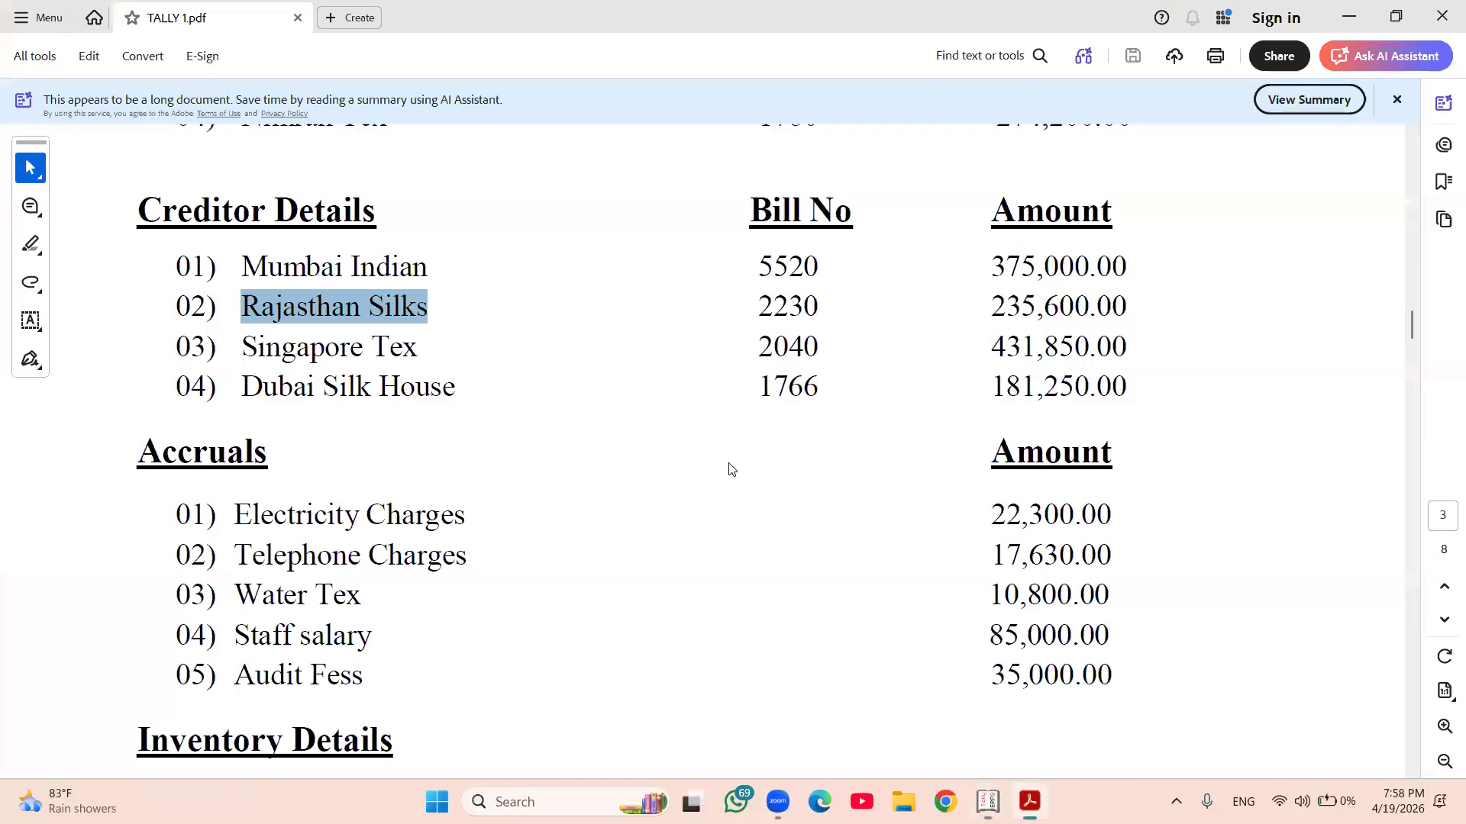
scroll(730, 468, "down", 8)
scroll(728, 460, "up", 1)
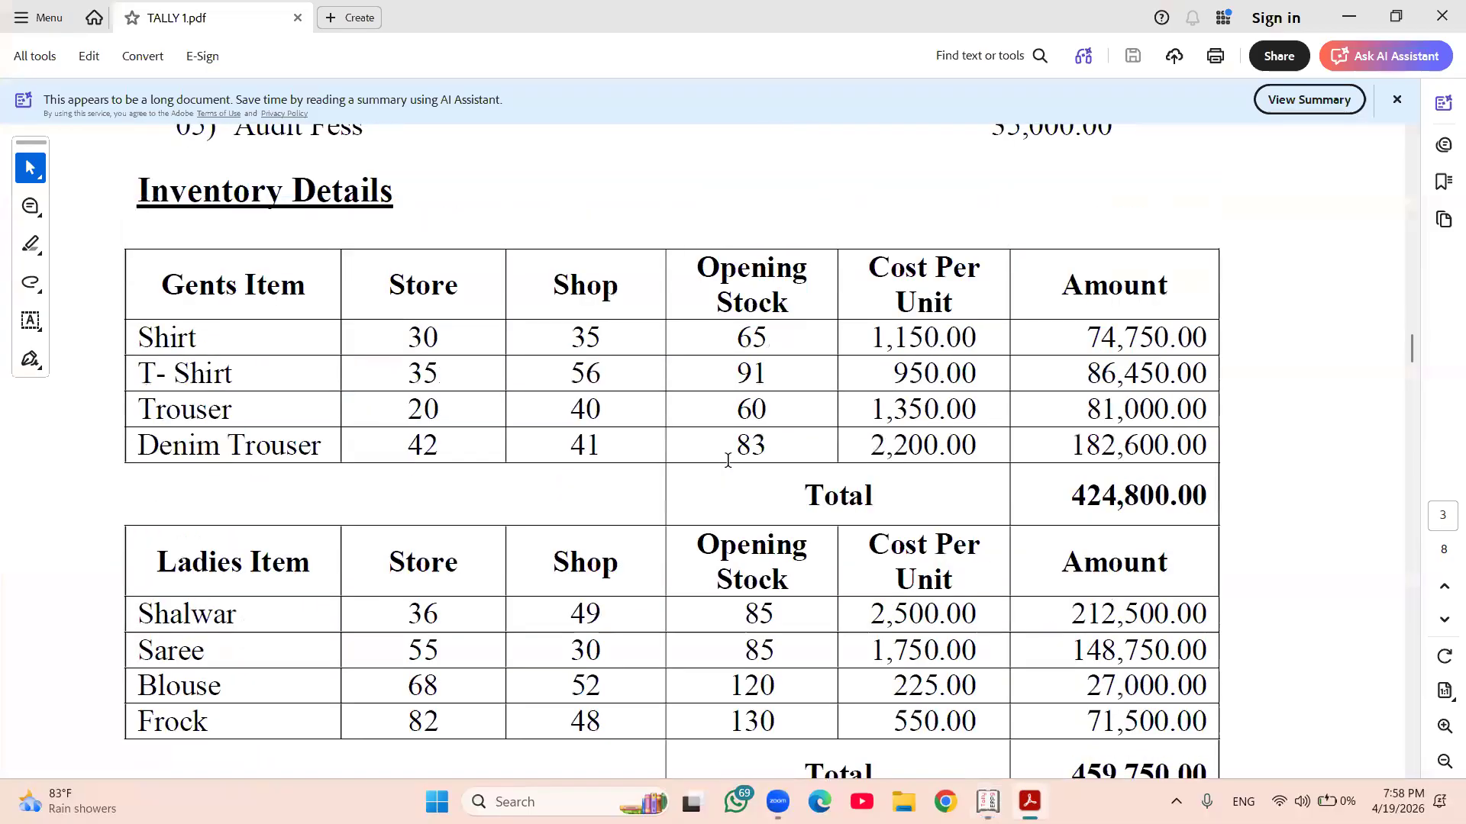
scroll(727, 460, "down", 1)
scroll(728, 461, "down", 2)
scroll(728, 461, "up", 1)
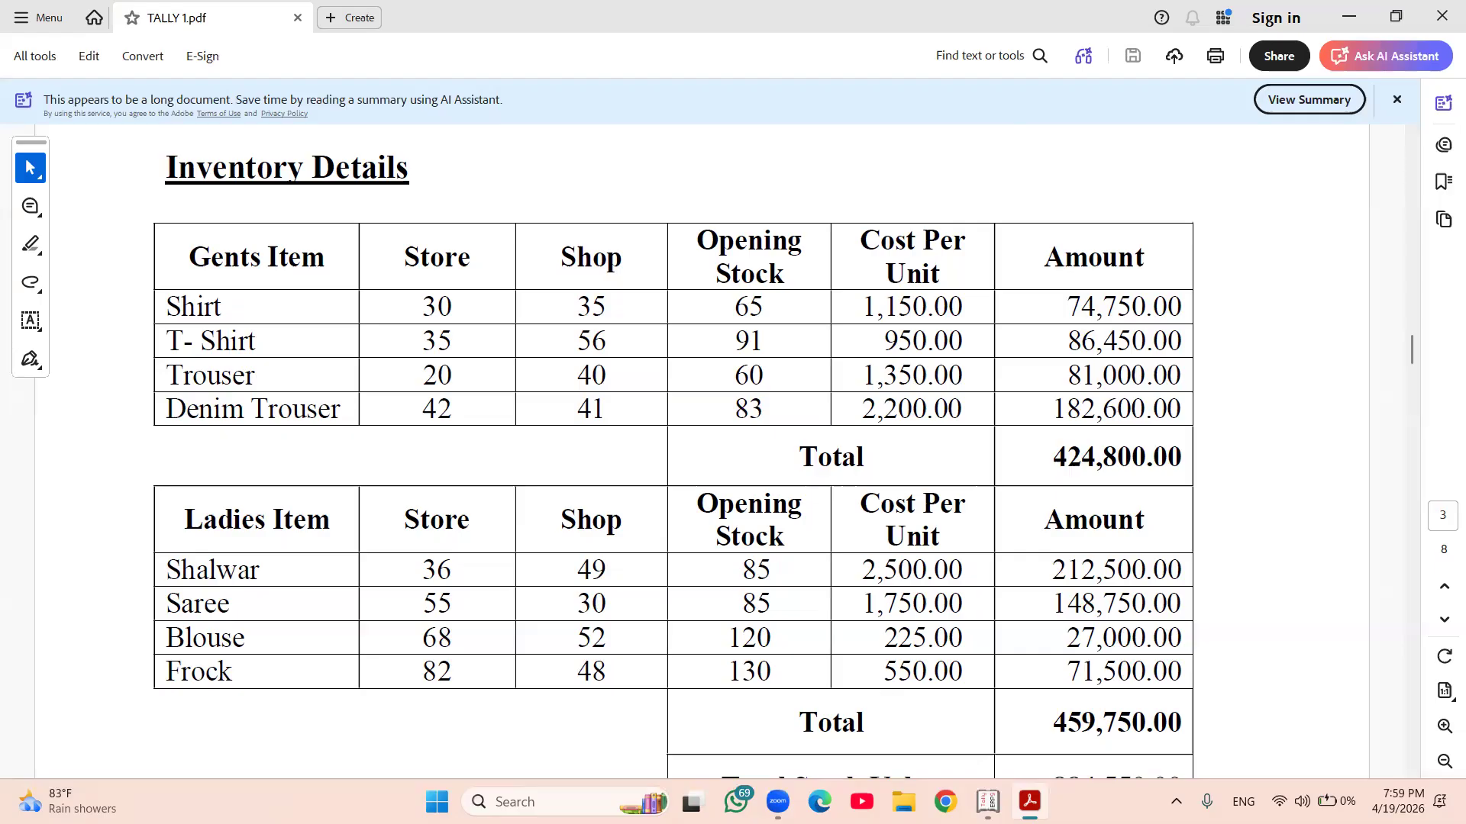
- Switch back to Tally.ERP 9 and create the stock group Gents Item under Primary, allowing its item quantities to be added
key("alt+Tab")
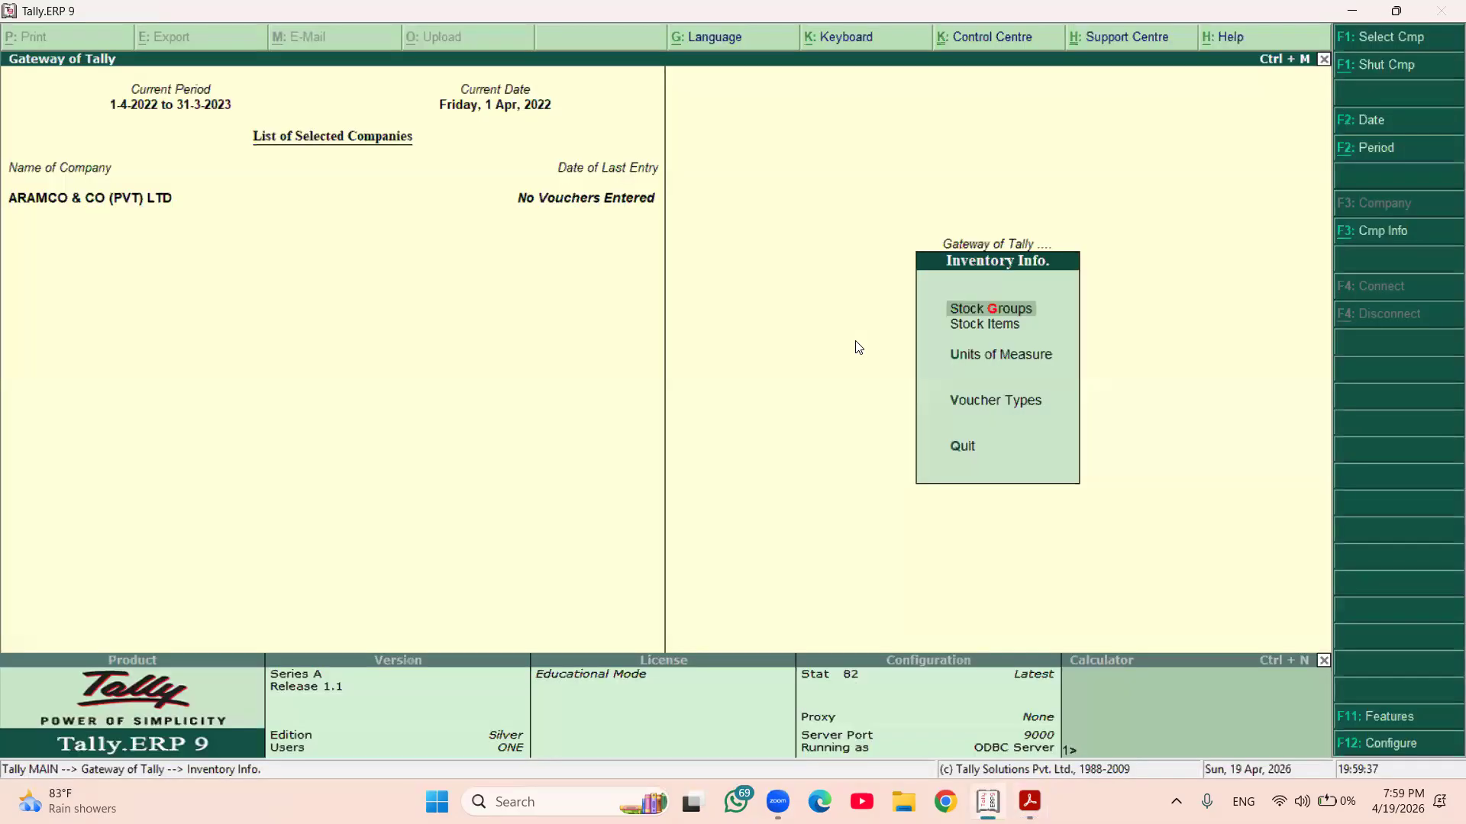
left_click(992, 313)
key("Return")
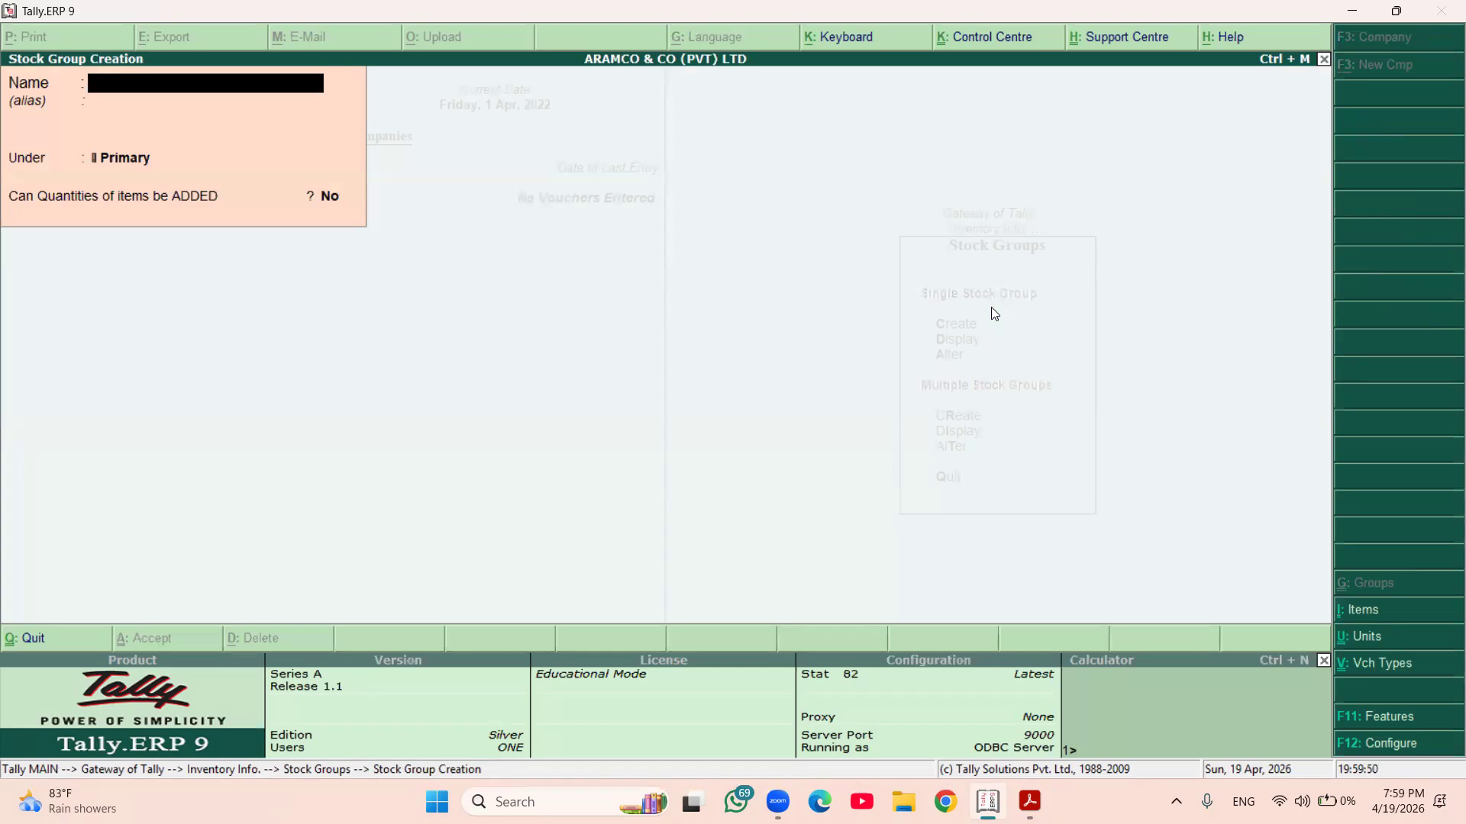
type("Gents Item")
key("Return")
key("Return")
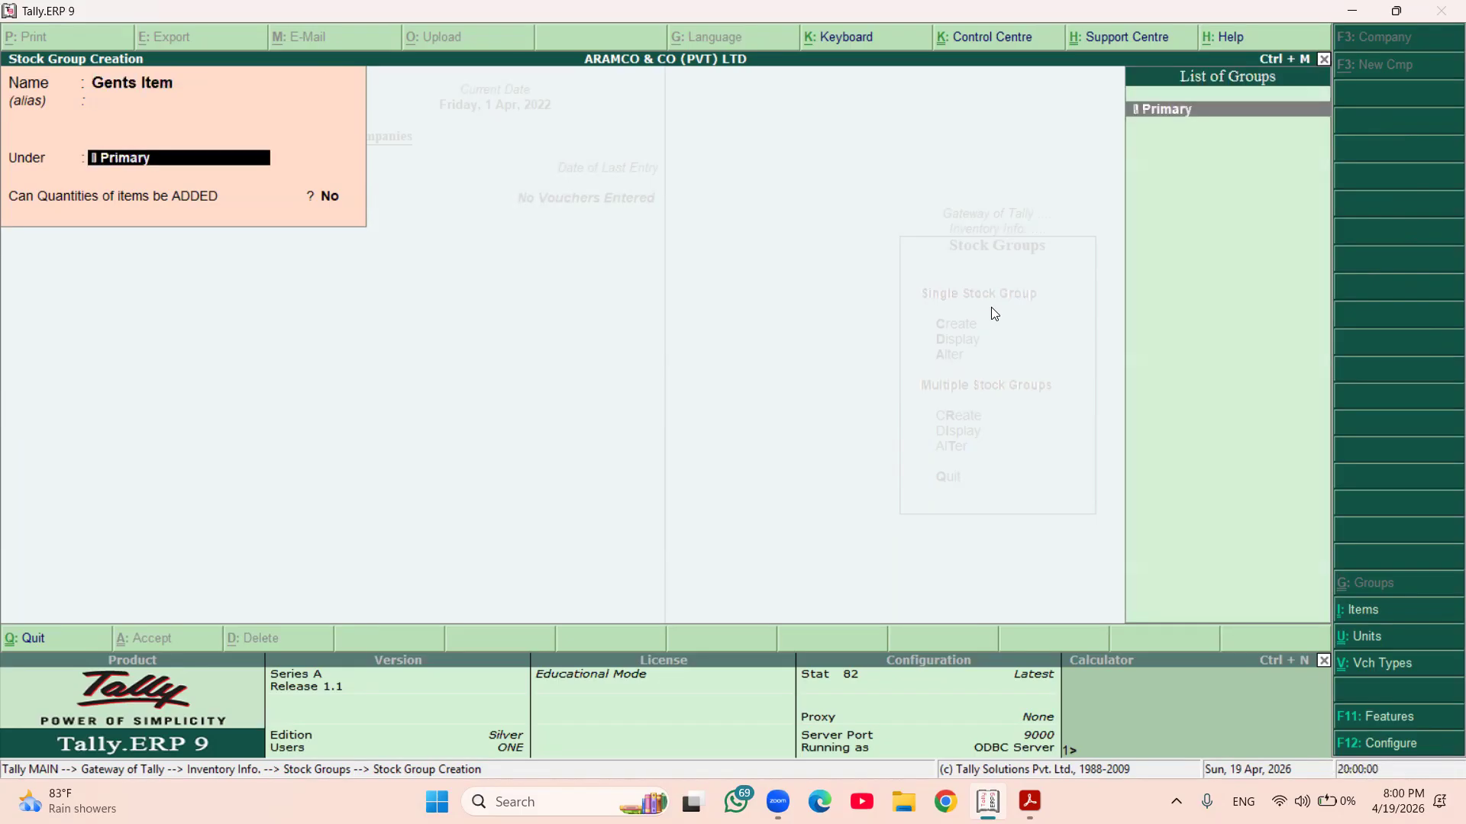
key("Return")
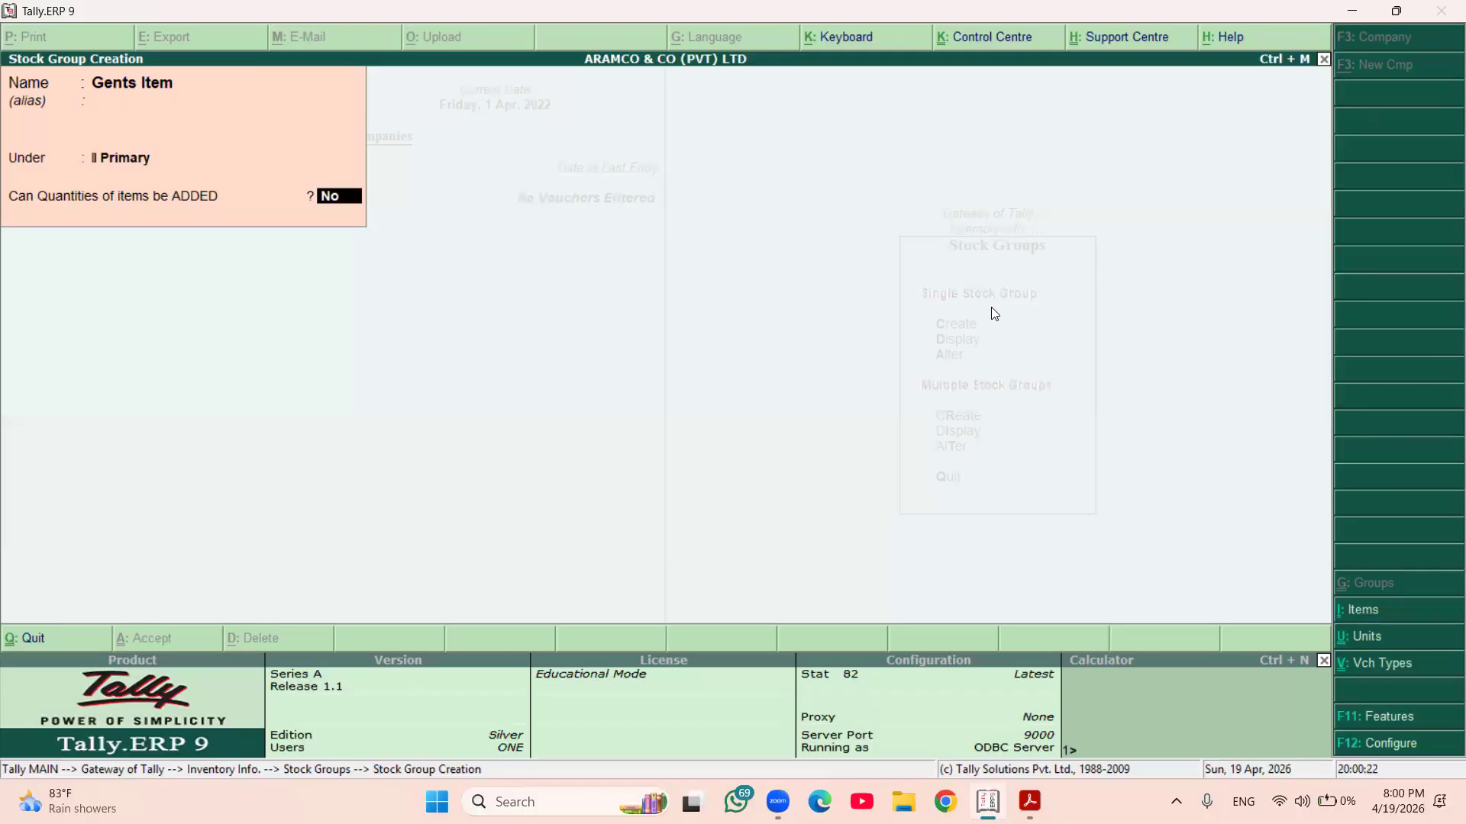
type("yes")
key("Return")
key("Return")
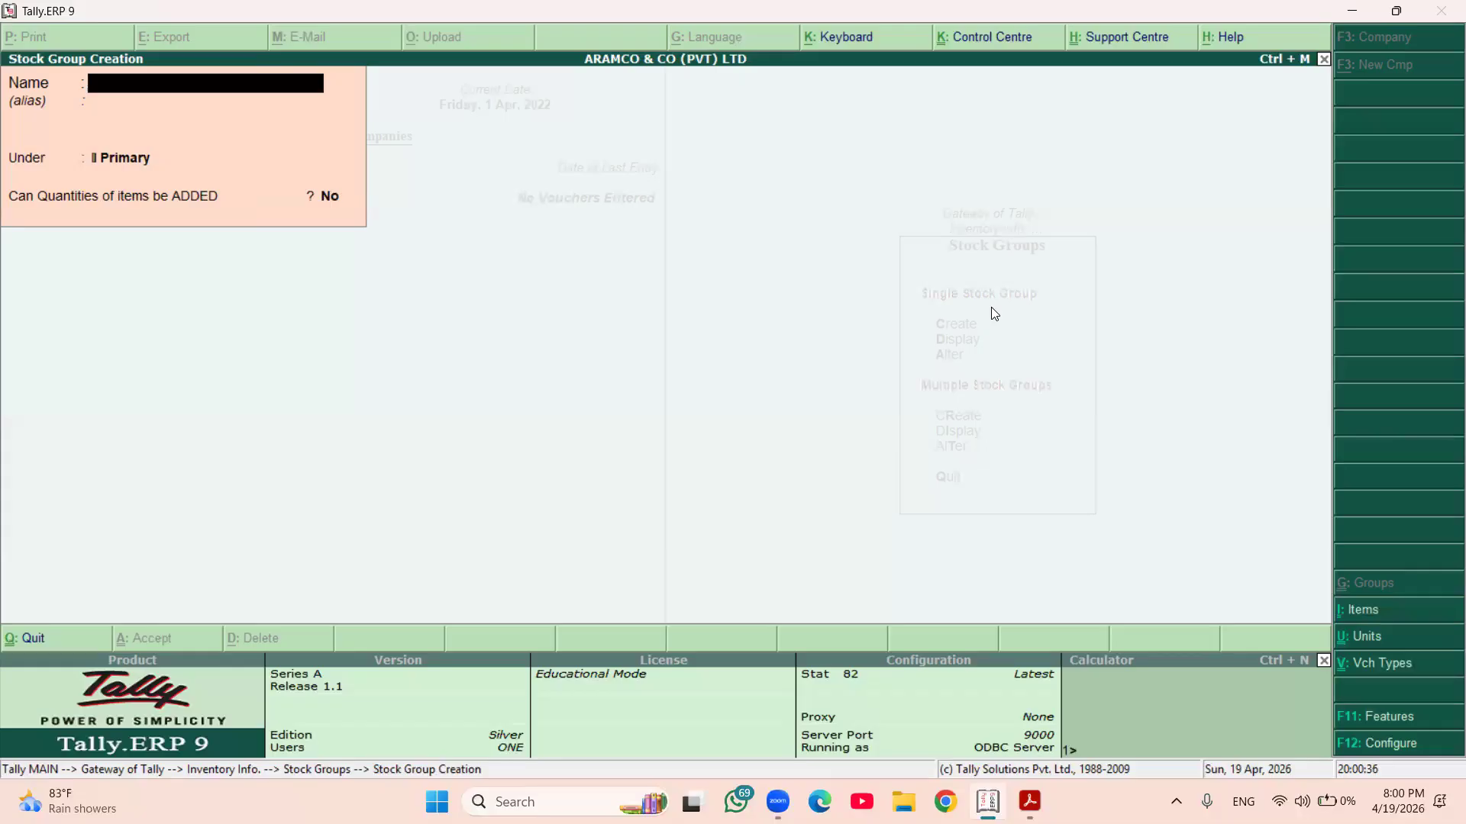
- Create the stock group Ladies Item under Primary with item quantities addable, and return to the inventory masters
type("Ladies Item")
key("Return")
key("Return")
type("yes")
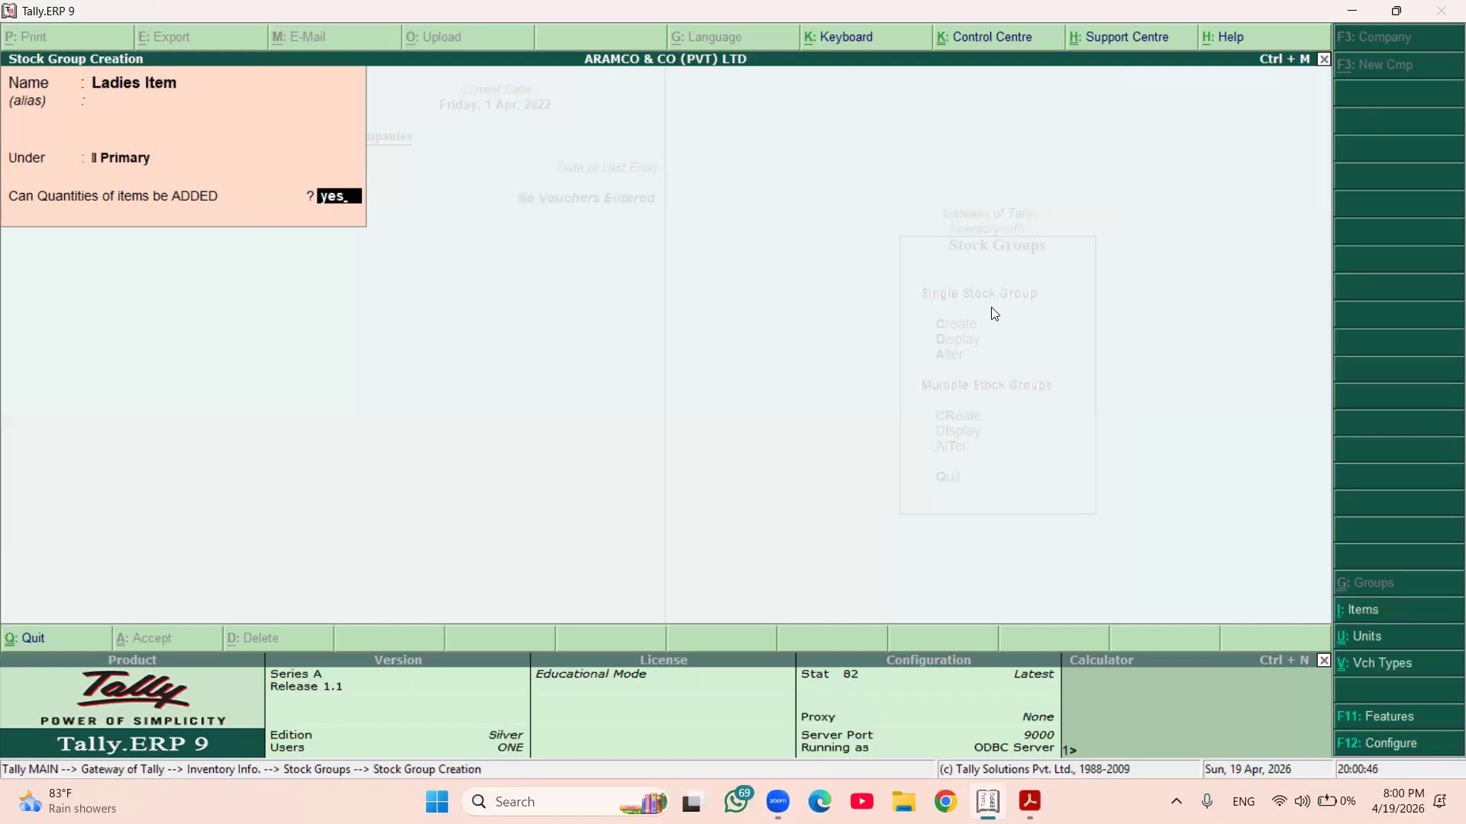
key("Return")
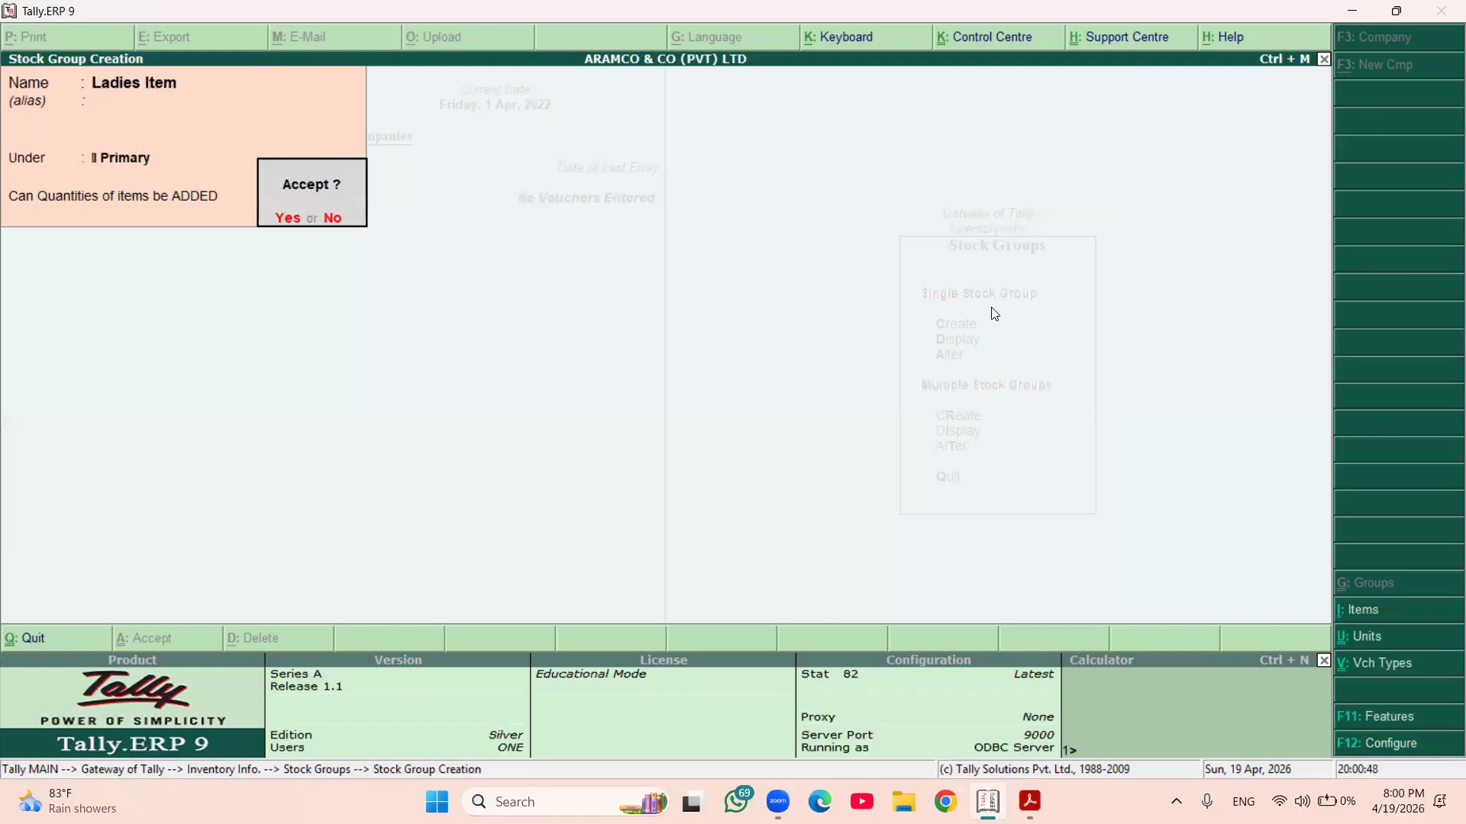
key("Return")
key("Escape")
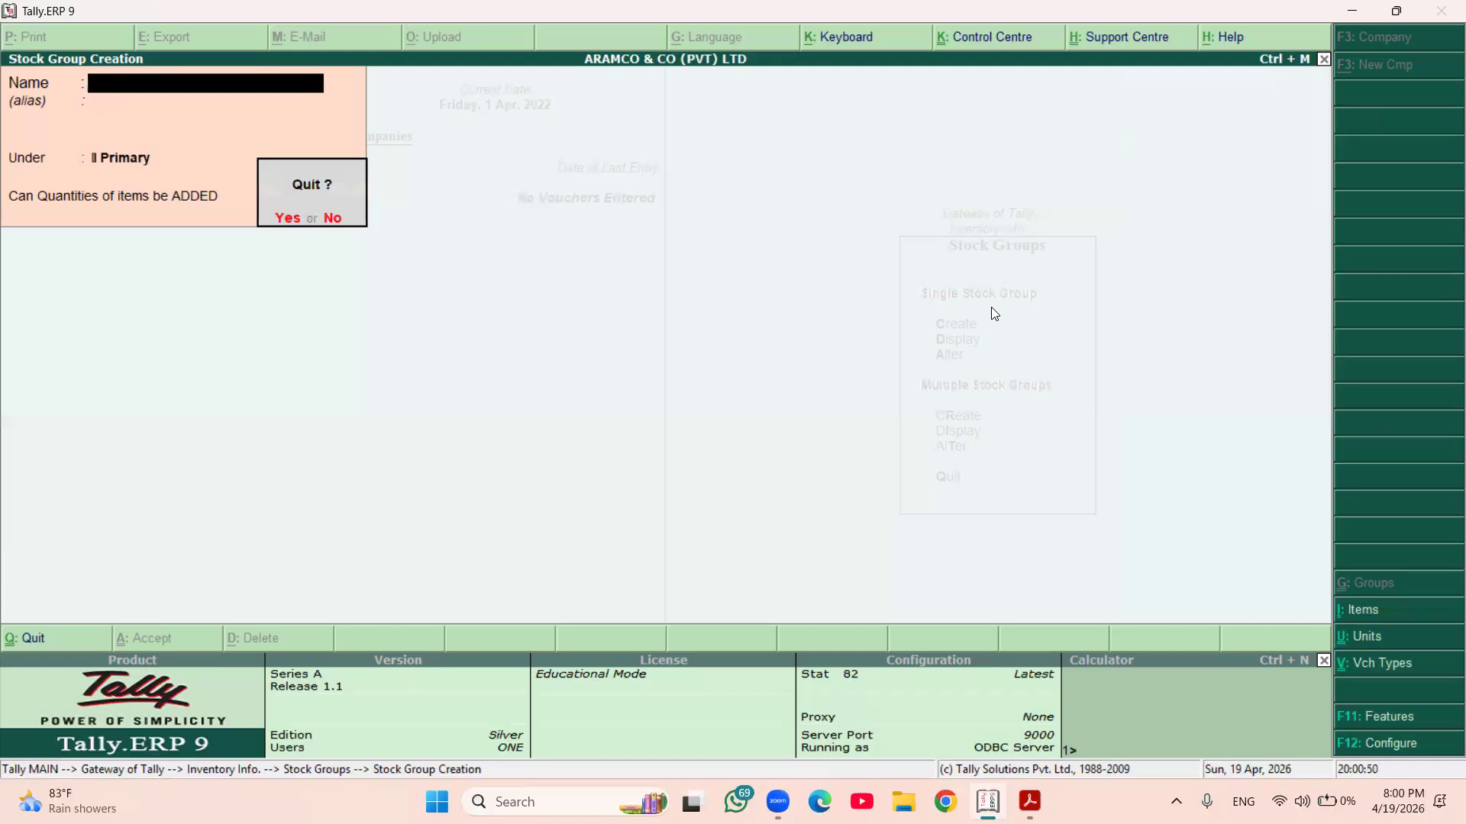
key("Return")
key("Escape")
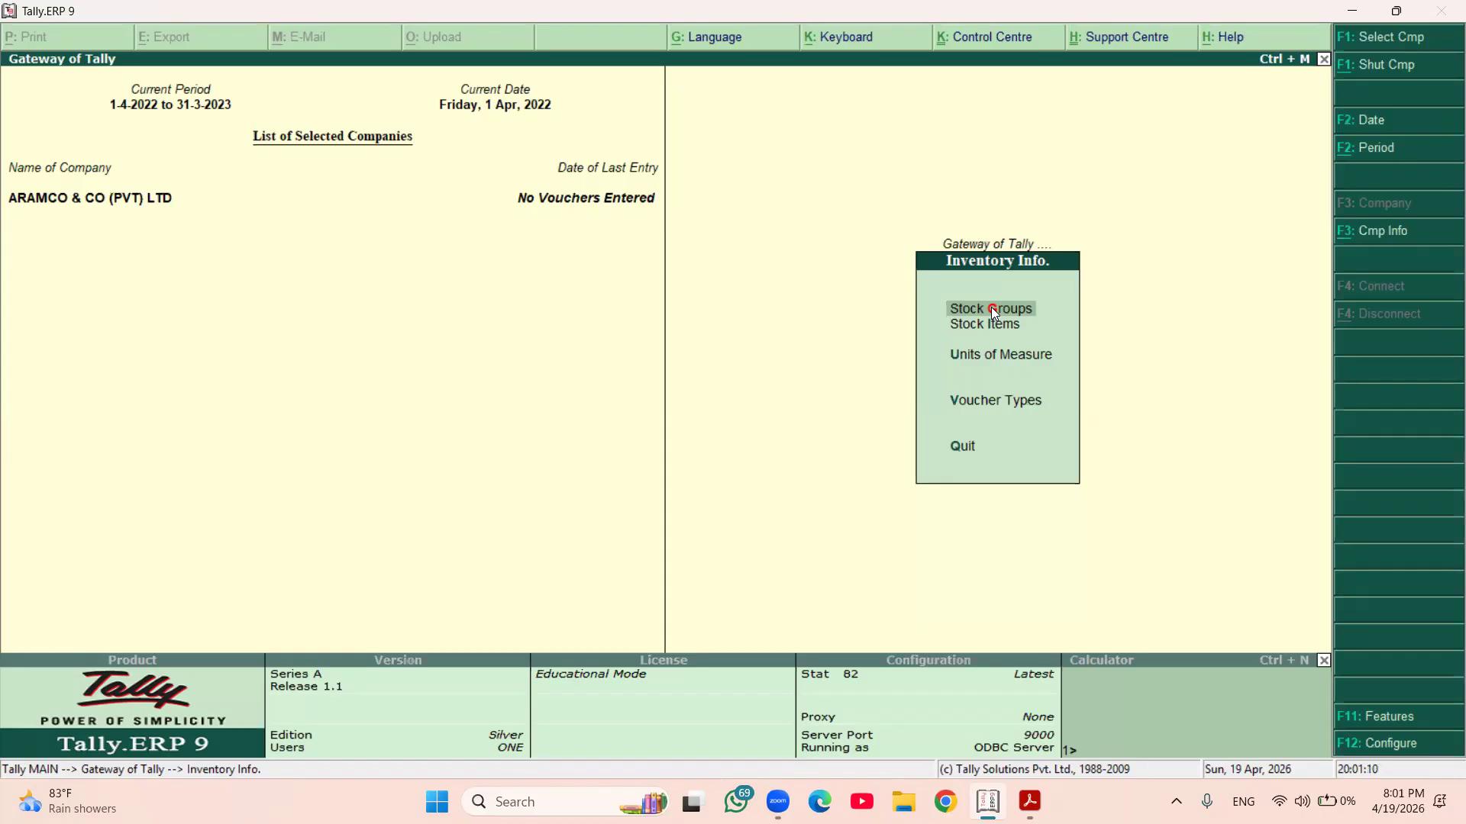
- Check the Inventory Details in TALLY 1.pdf, return to Tally.ERP 9 and start creating a unit of measure
key("Down")
key("Down")
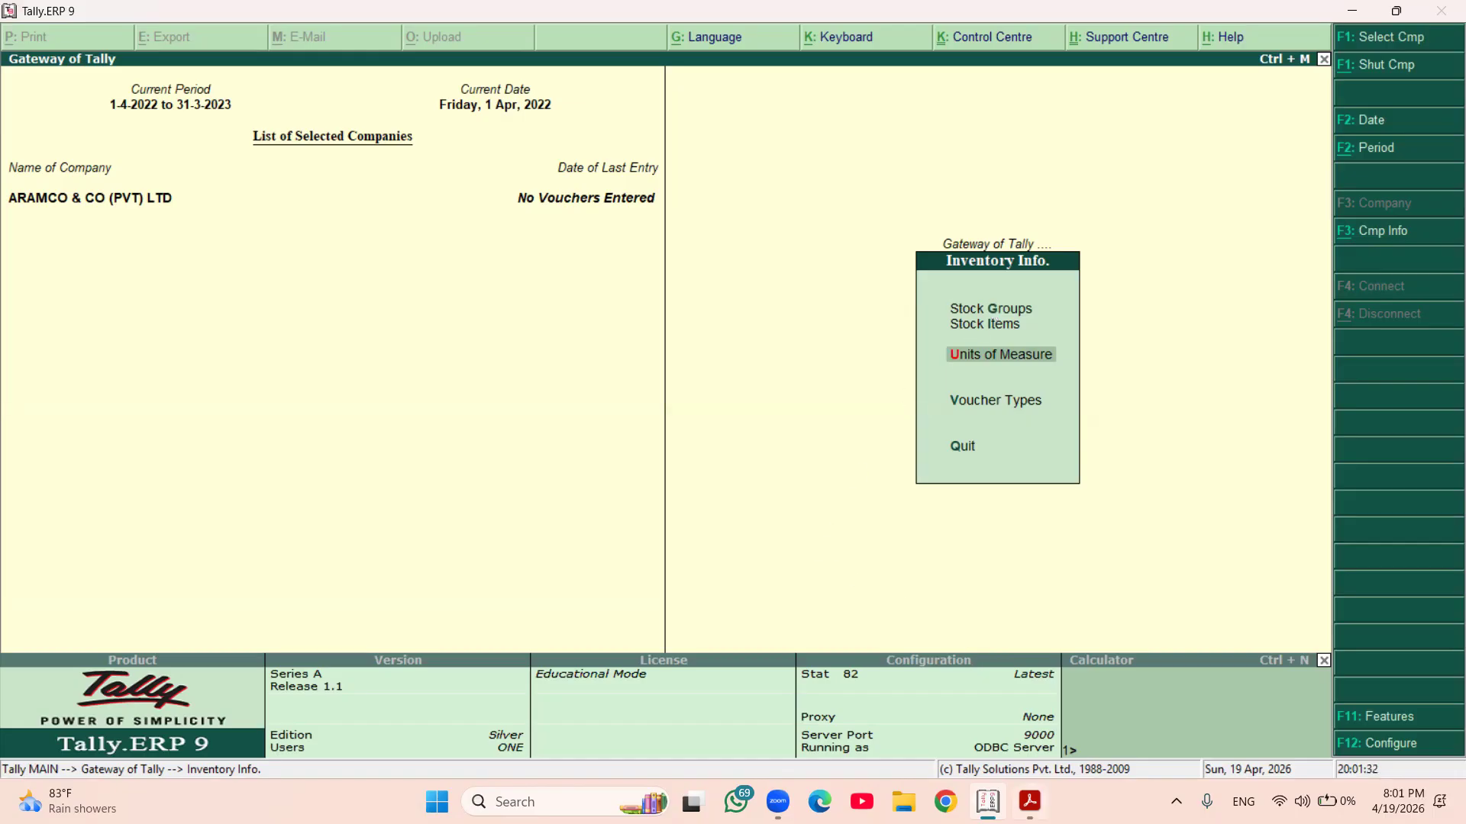
key("alt+Tab")
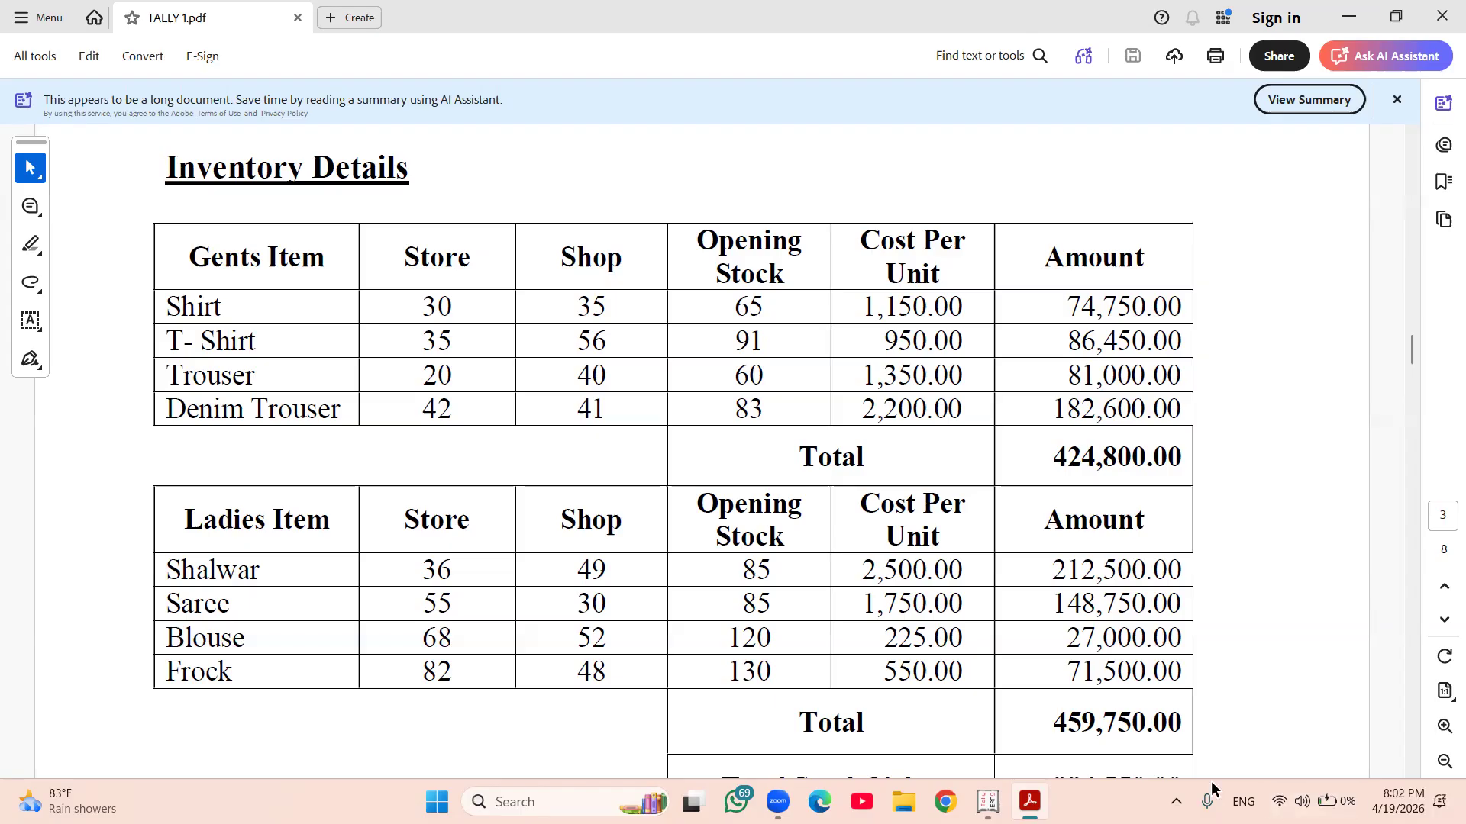
left_click(988, 802)
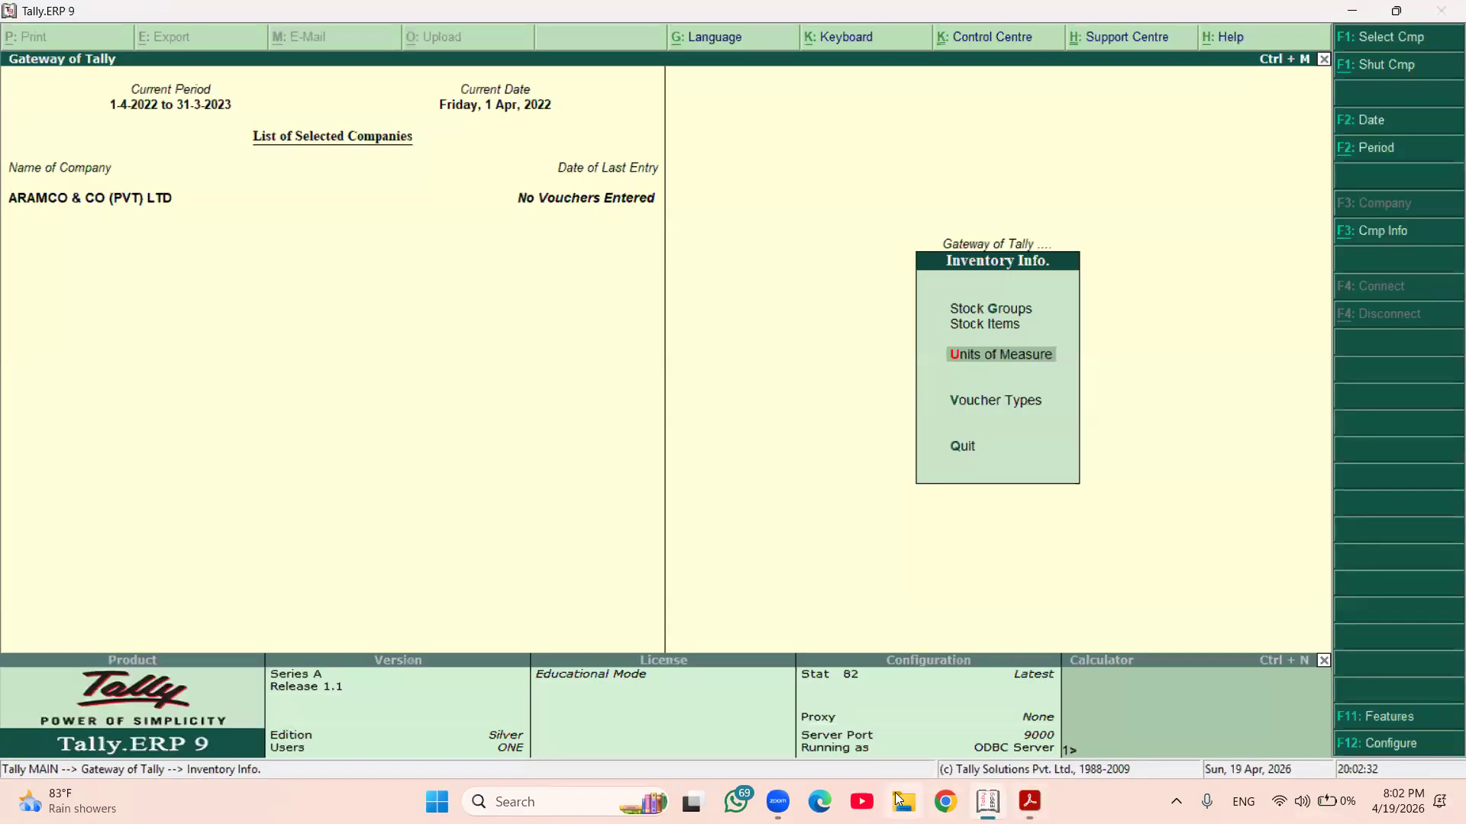
key("Return")
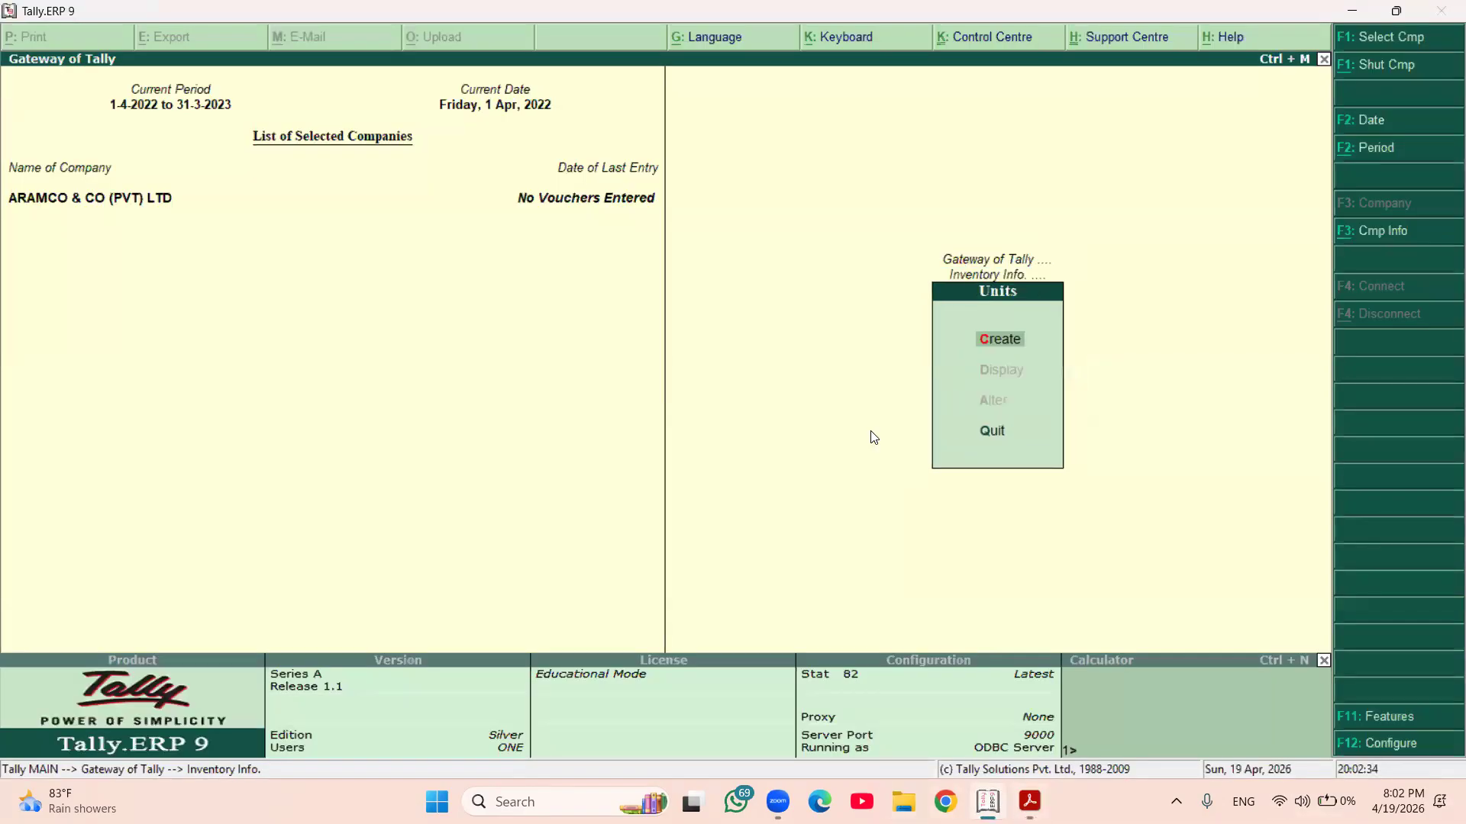
key("Escape")
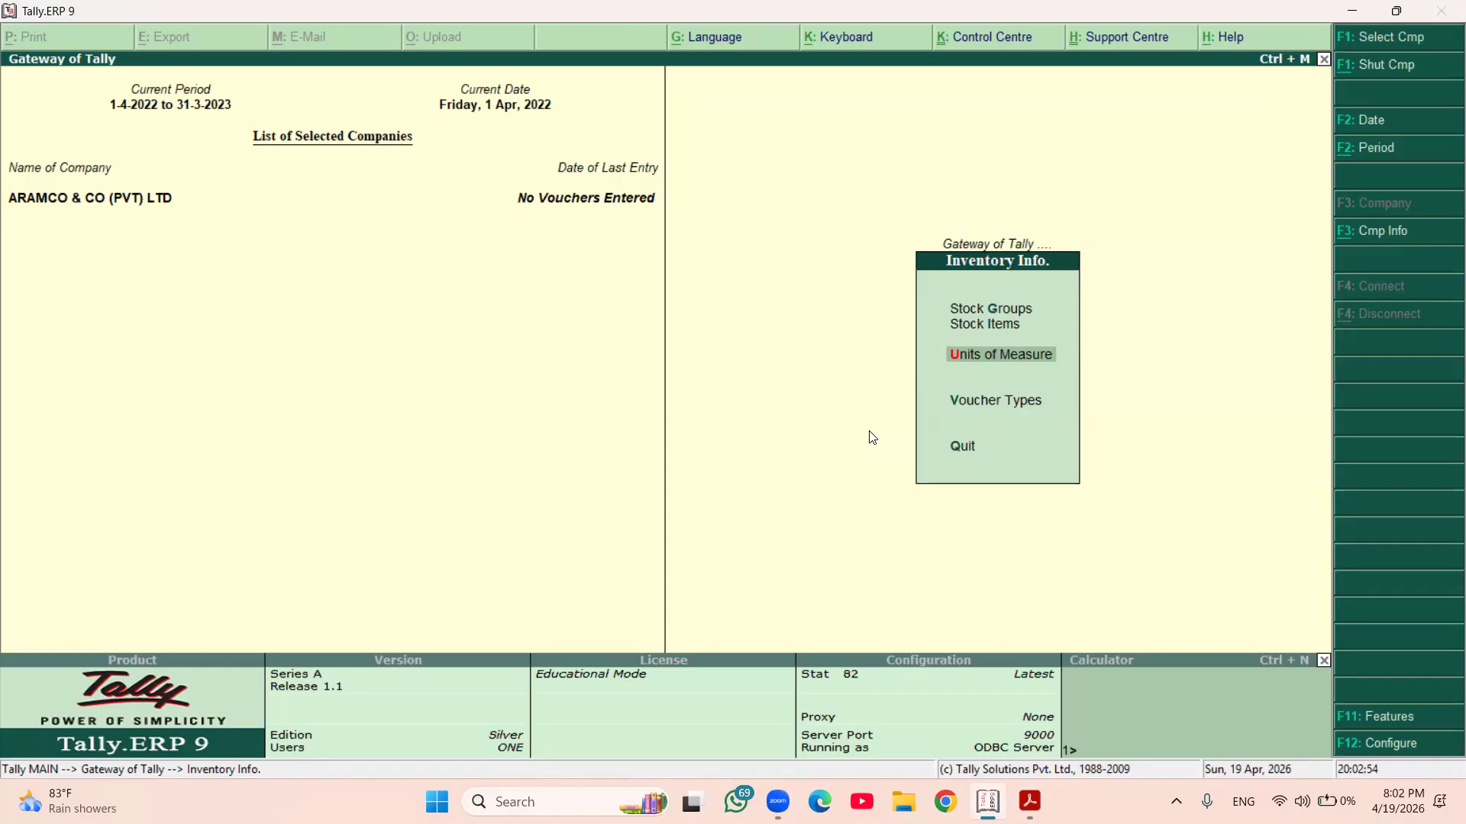
key("Return")
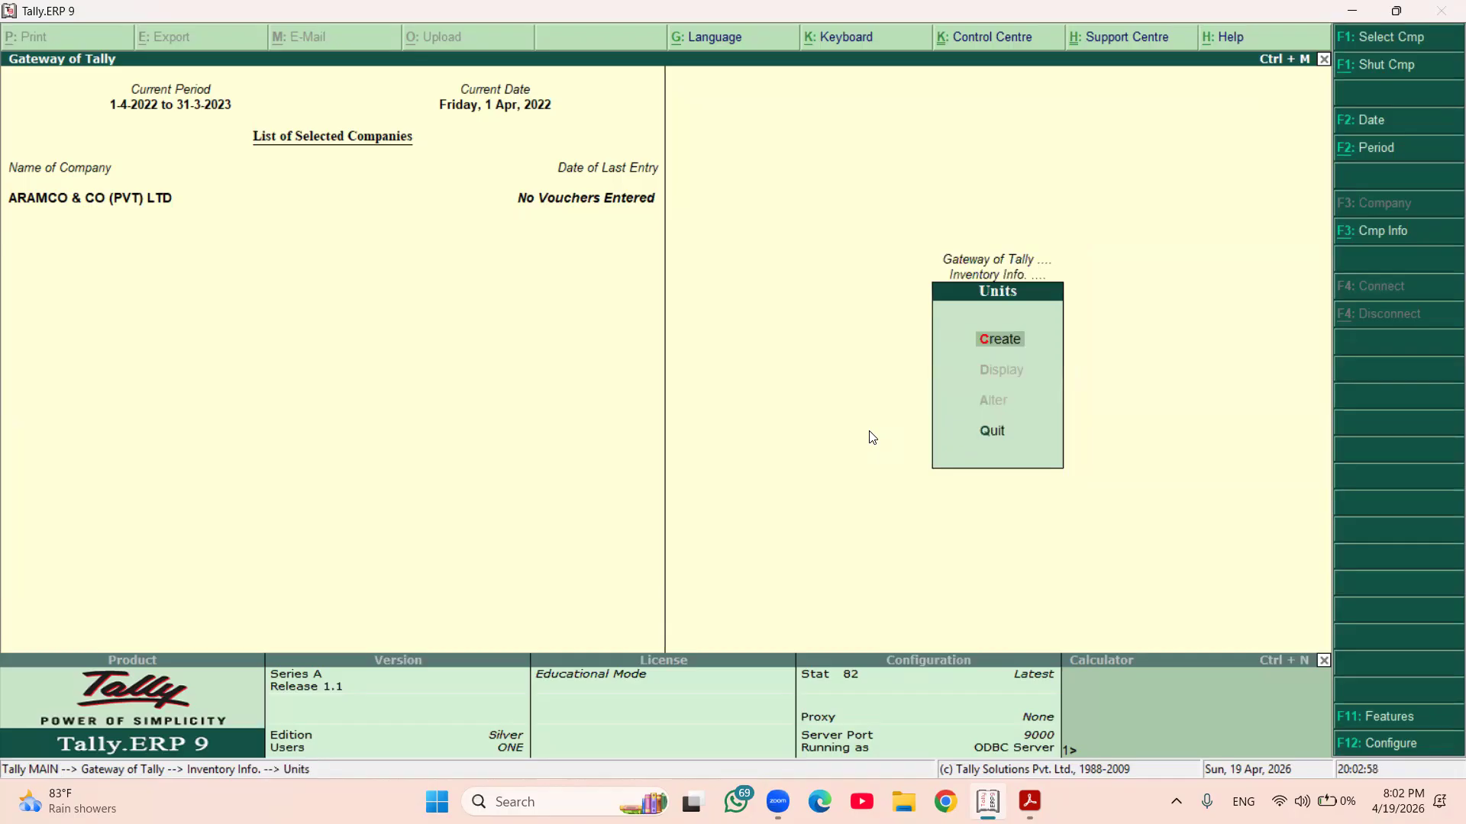
key("Return")
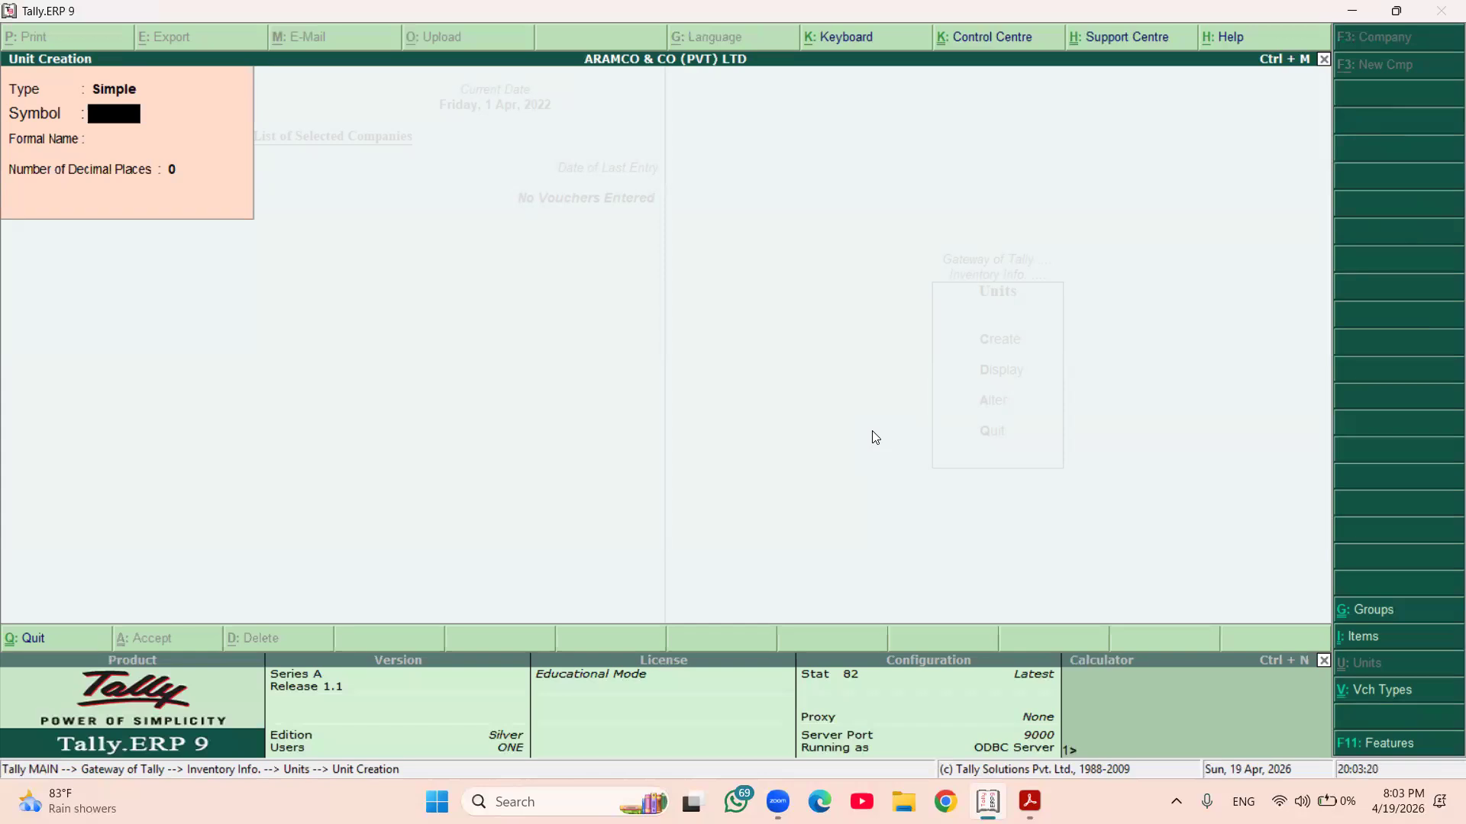
- Create the simple unit NOs with formal name Numbers and 0 decimal places, and return to the inventory masters
type("NOs")
key("Return")
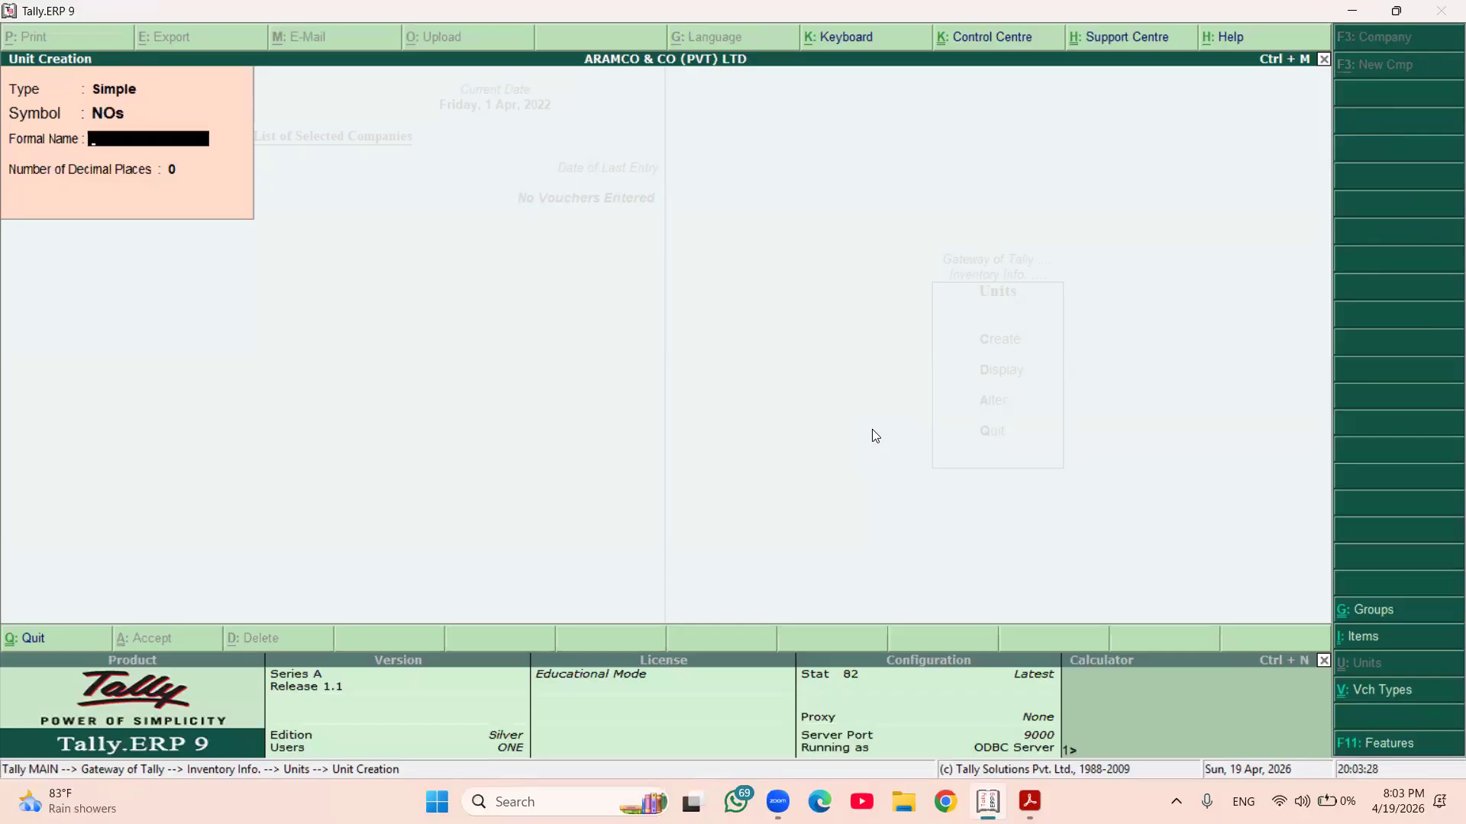
type("Numbers")
key("Return")
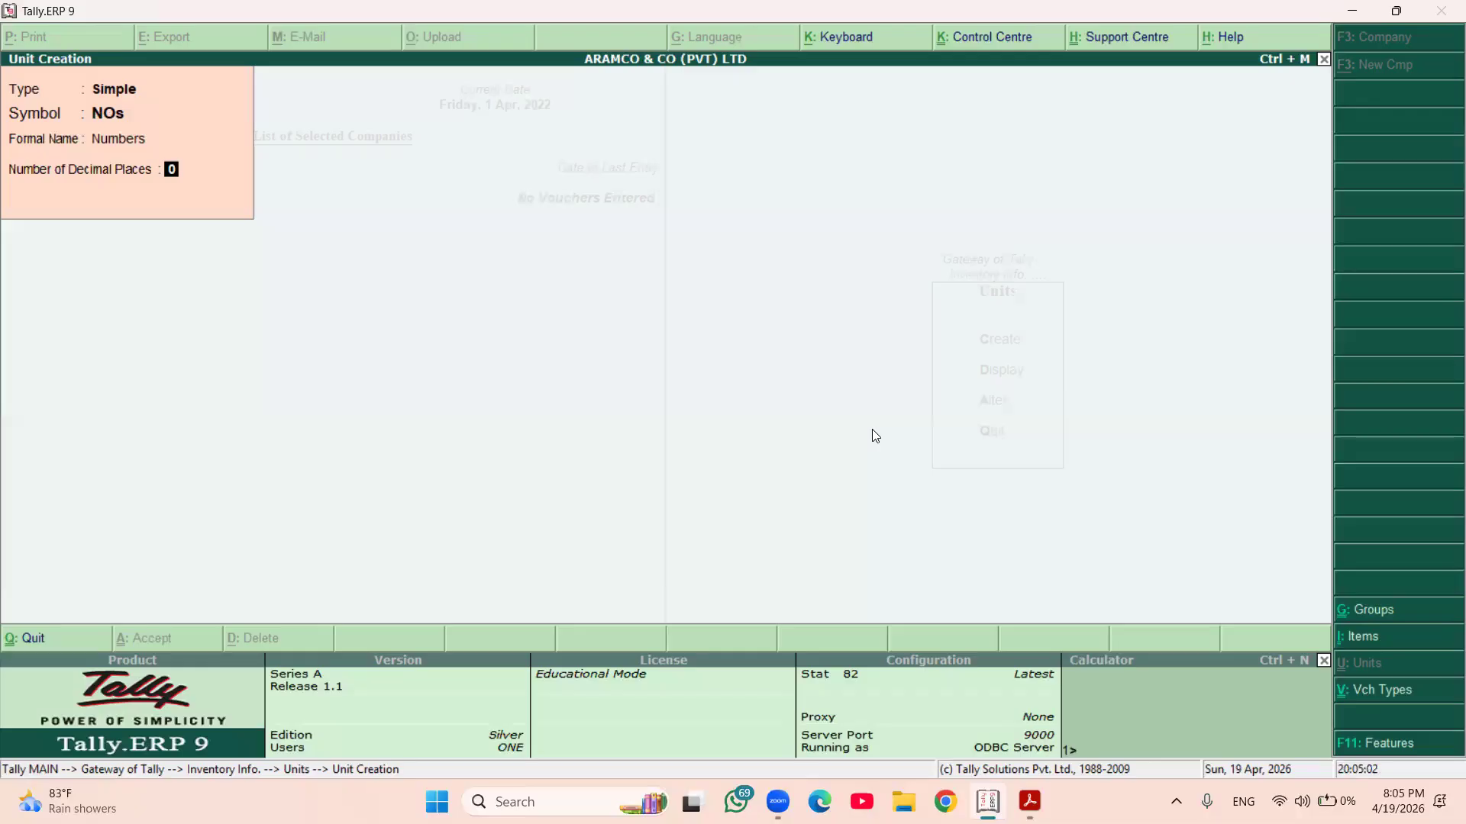
key("Return")
key("Return")
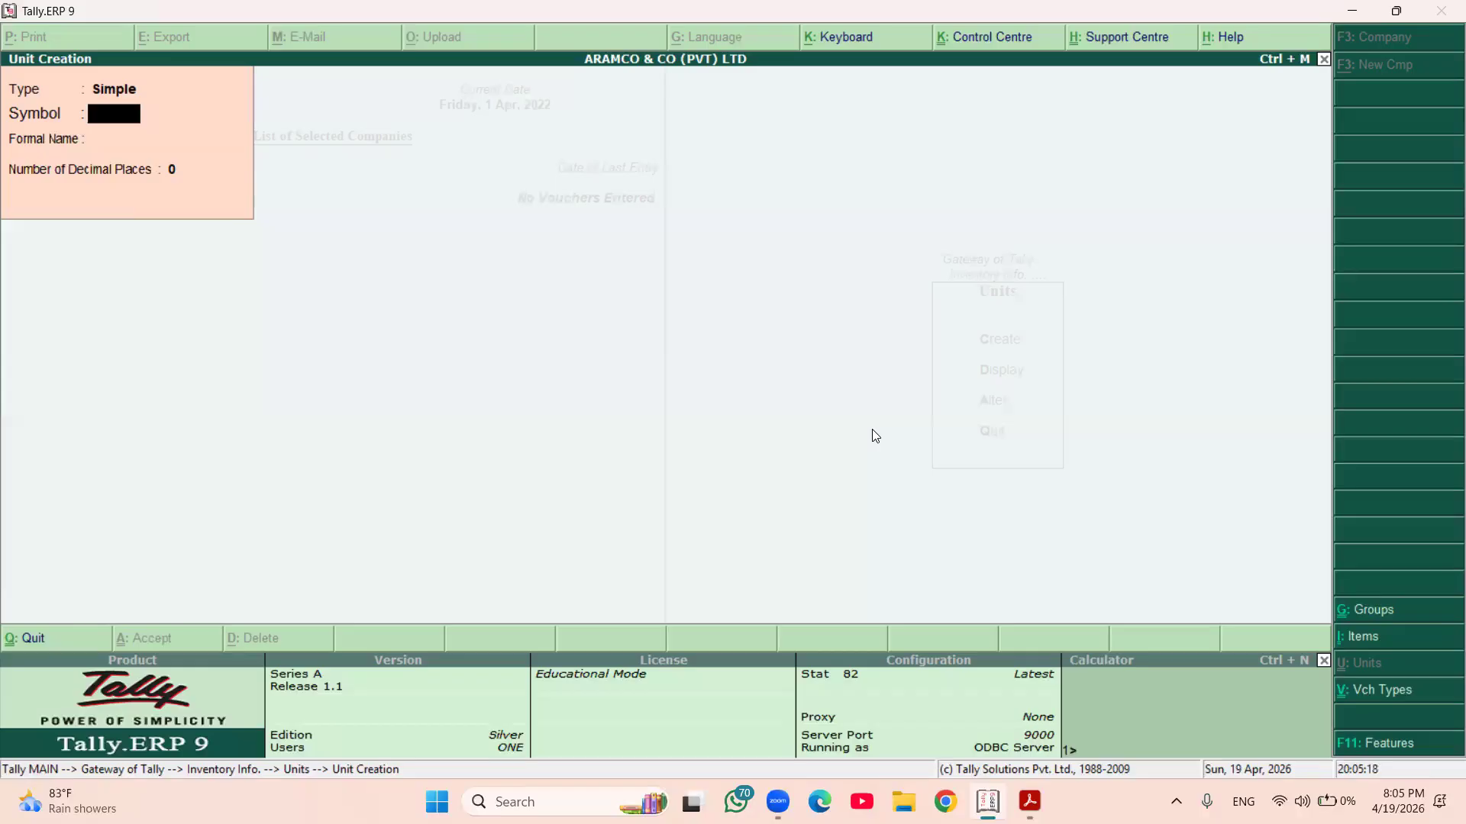
mouse_move(1030, 801)
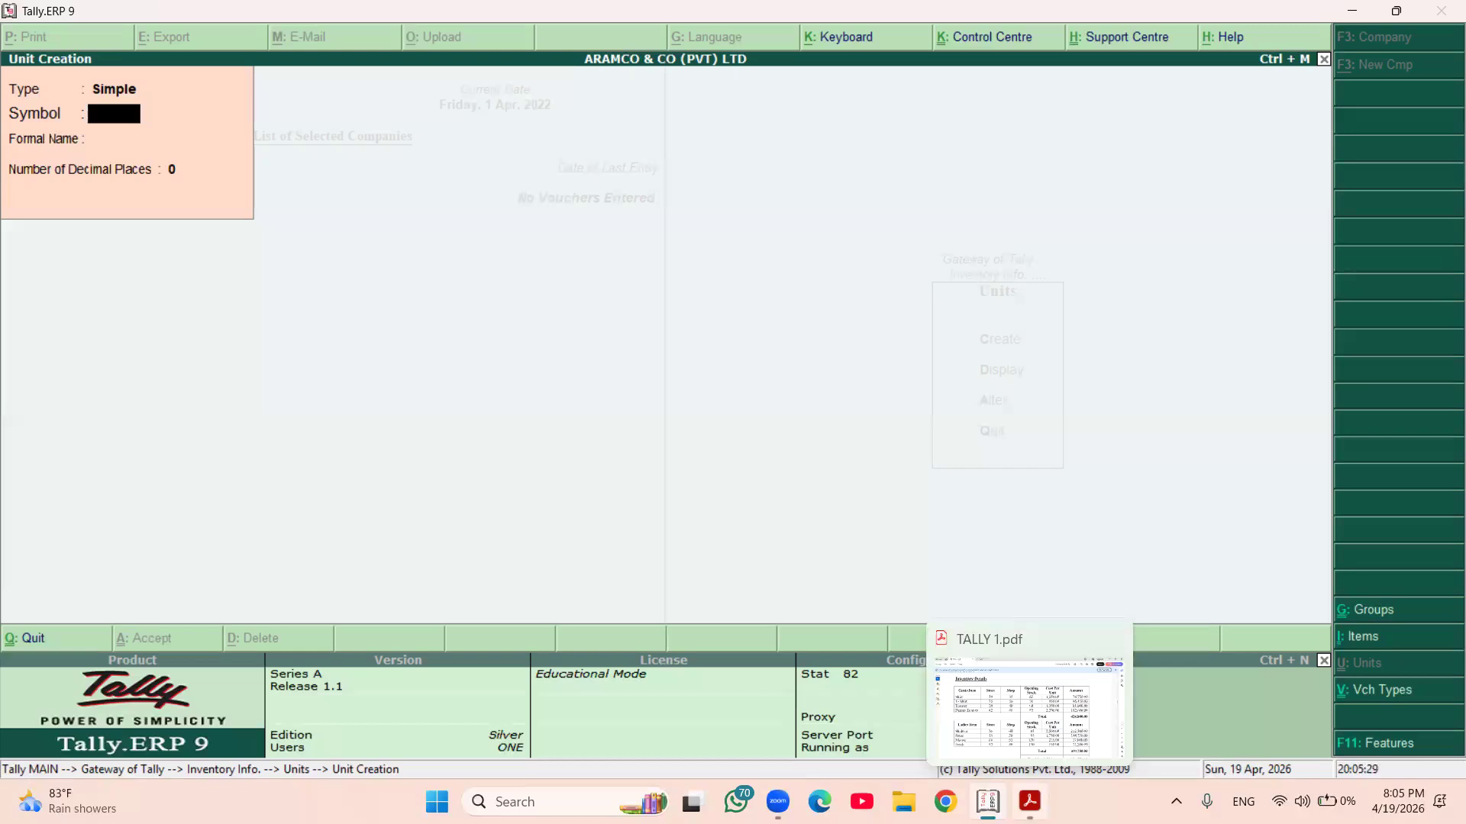
key("Escape")
key("Return")
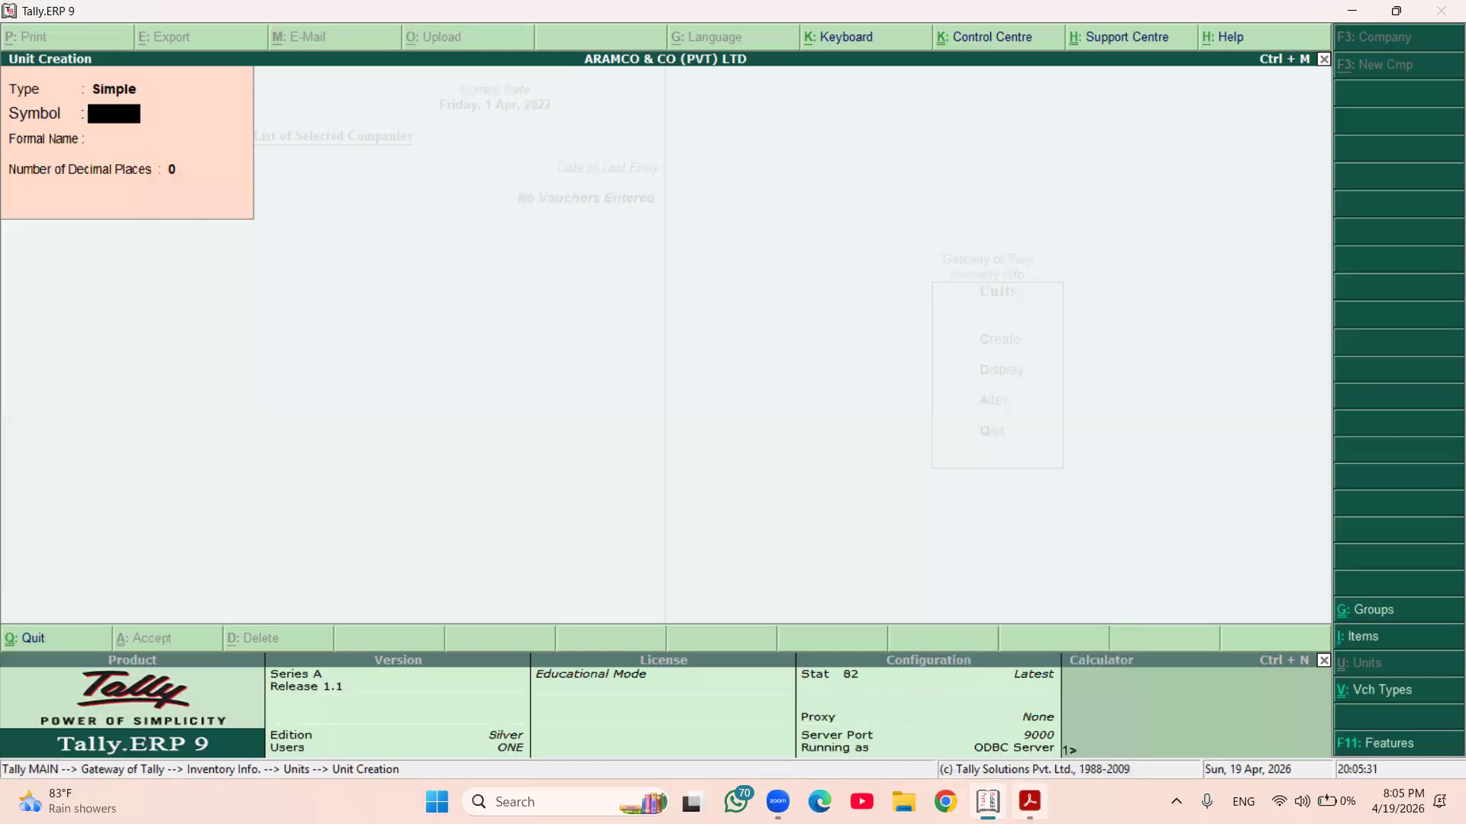
key("Escape")
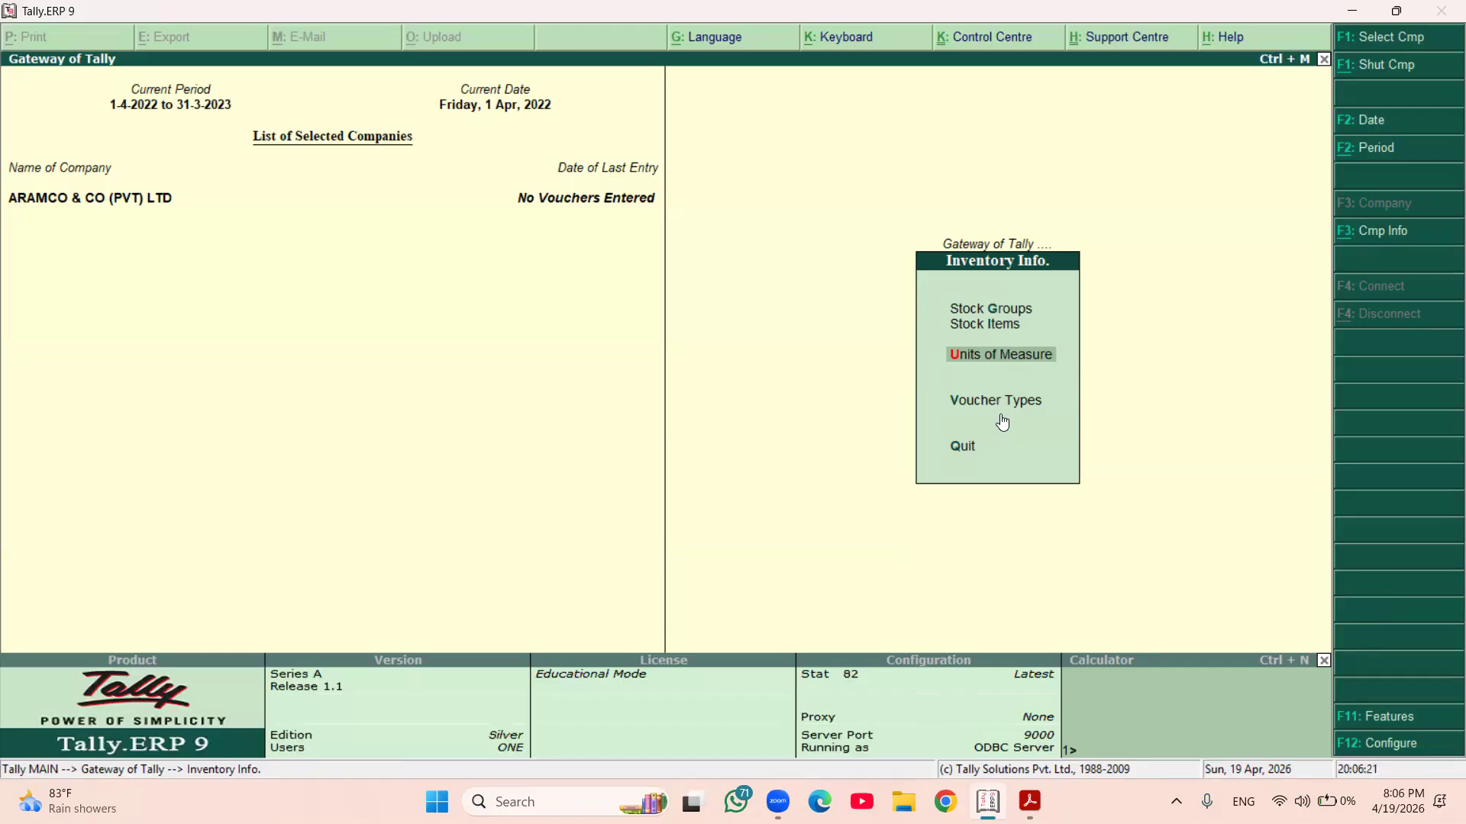
- Turn on Maintain Multiple Godowns in the inventory features of ARAMCO & CO (PVT) LTD
left_click(1368, 716)
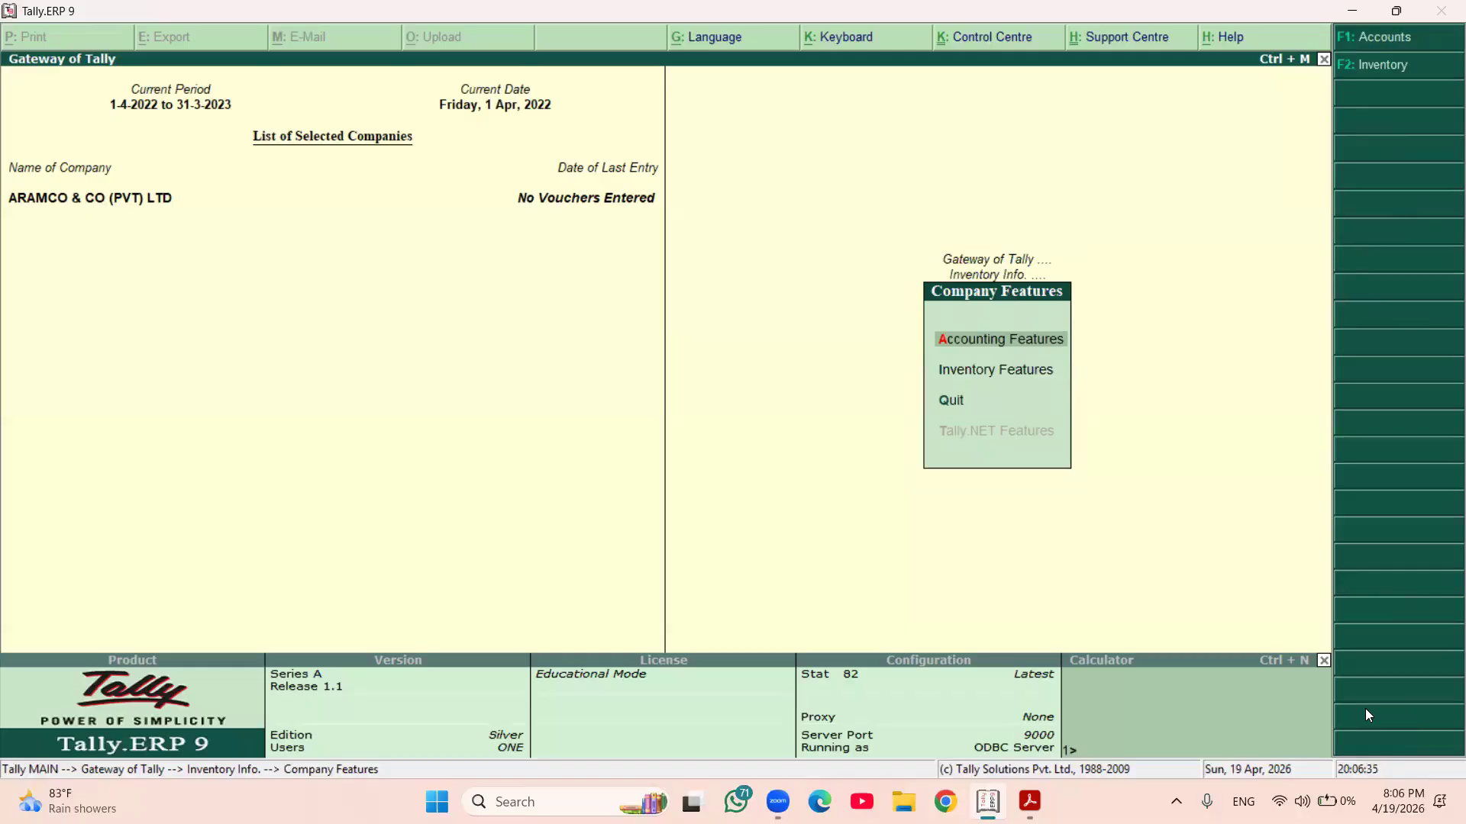
key("Down")
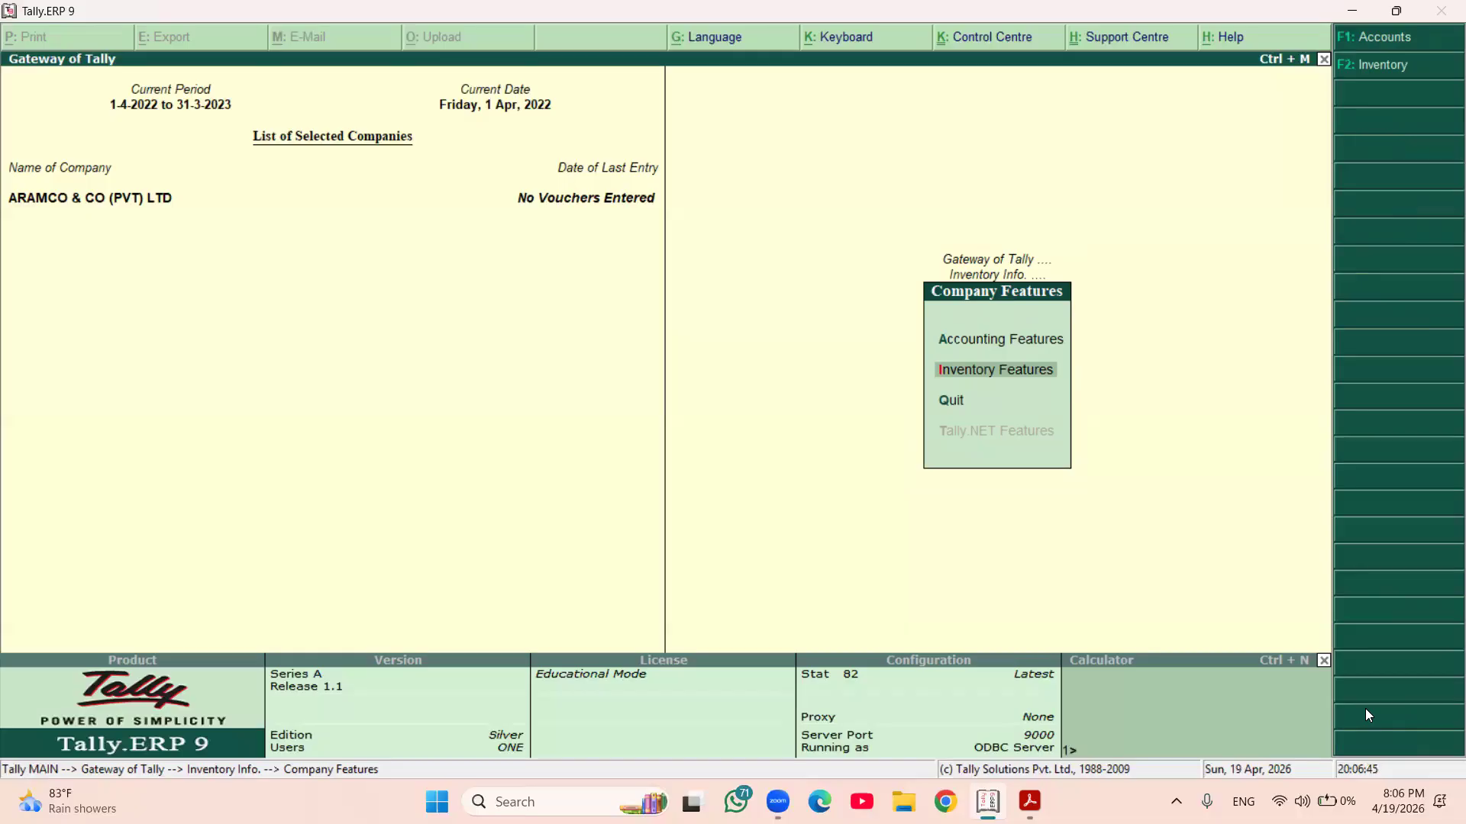
key("Return")
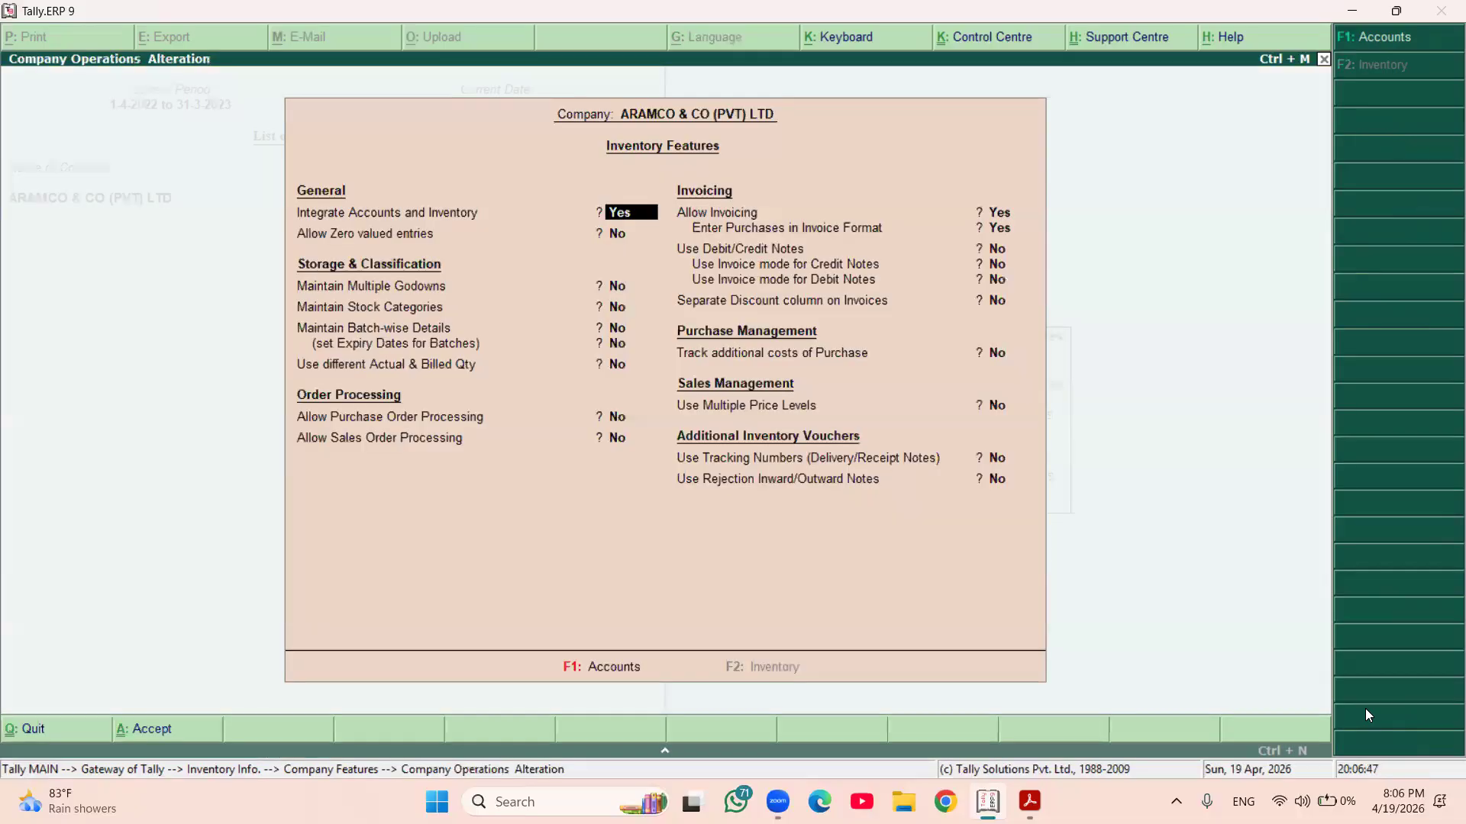
key("Return")
key("Return")
key("Return")
key("Up")
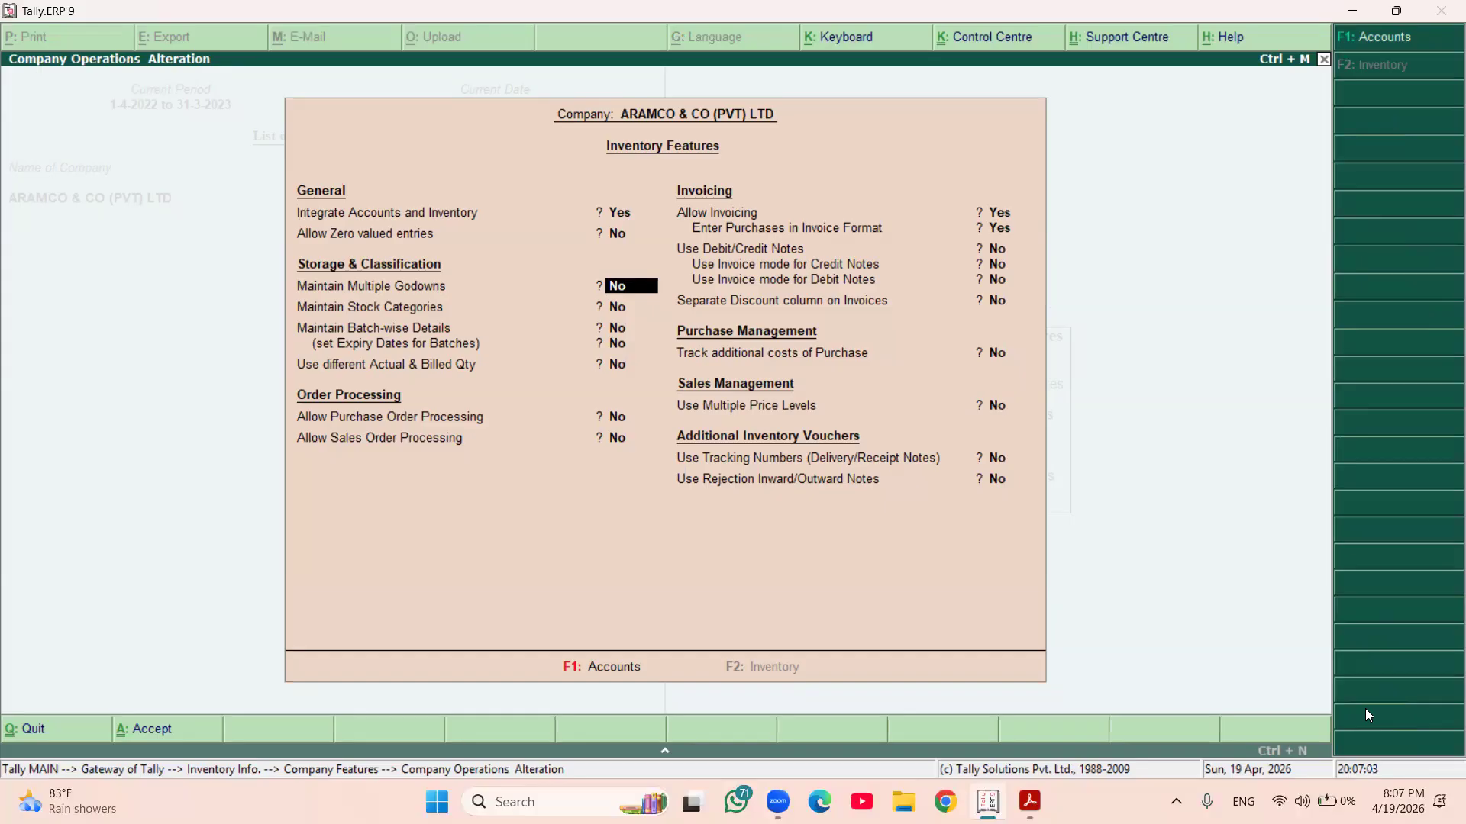
type("ye")
key("Return")
- Keep the remaining inventory features at their existing values, save the settings and return to the inventory masters
key("Return")
key("Return")
key("Return")
key("Return")
key("Return")
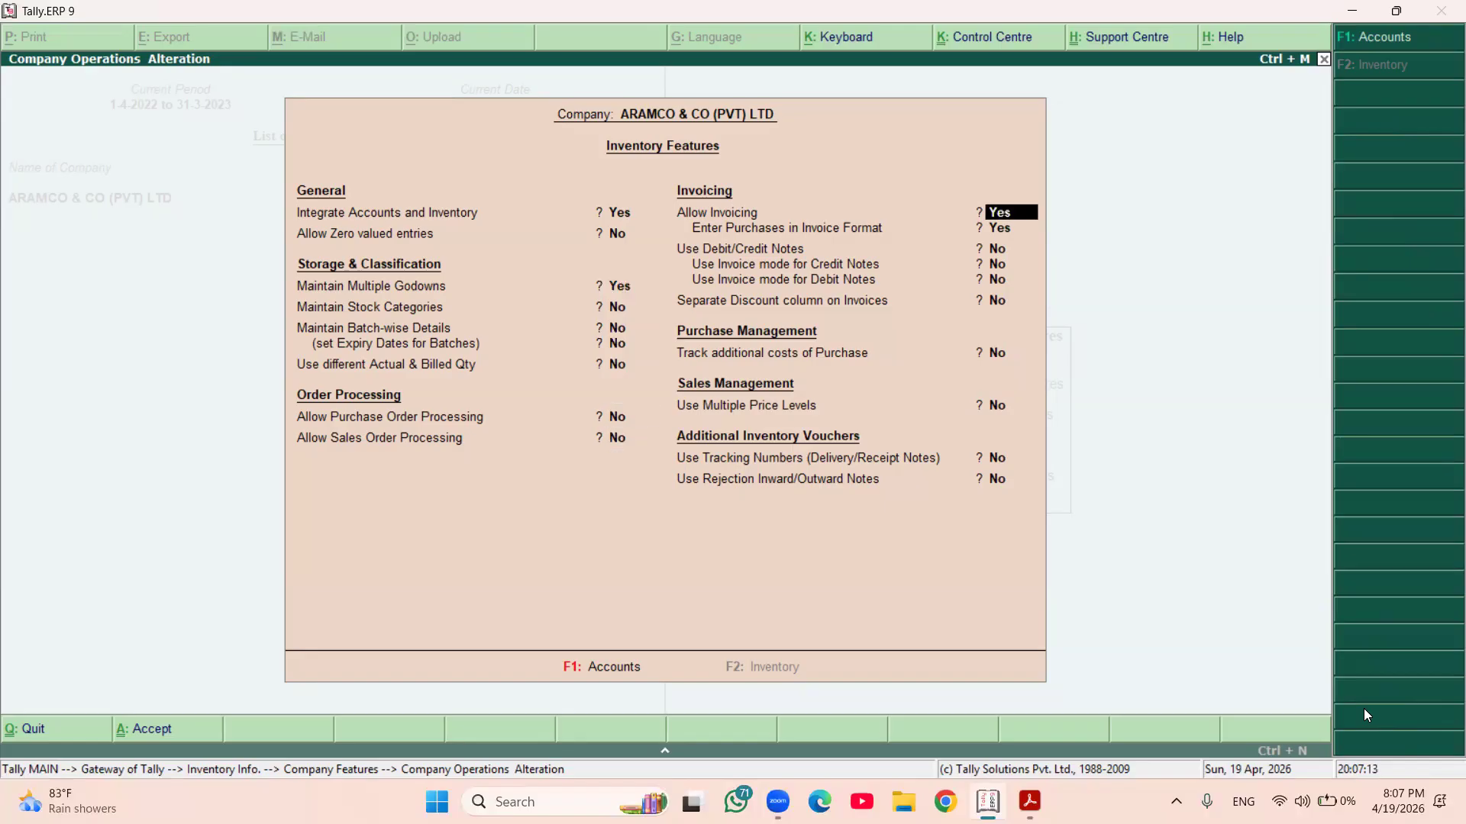
key("Return")
key("Return")
key("Return")
key("Return")
key("Return")
key("Return")
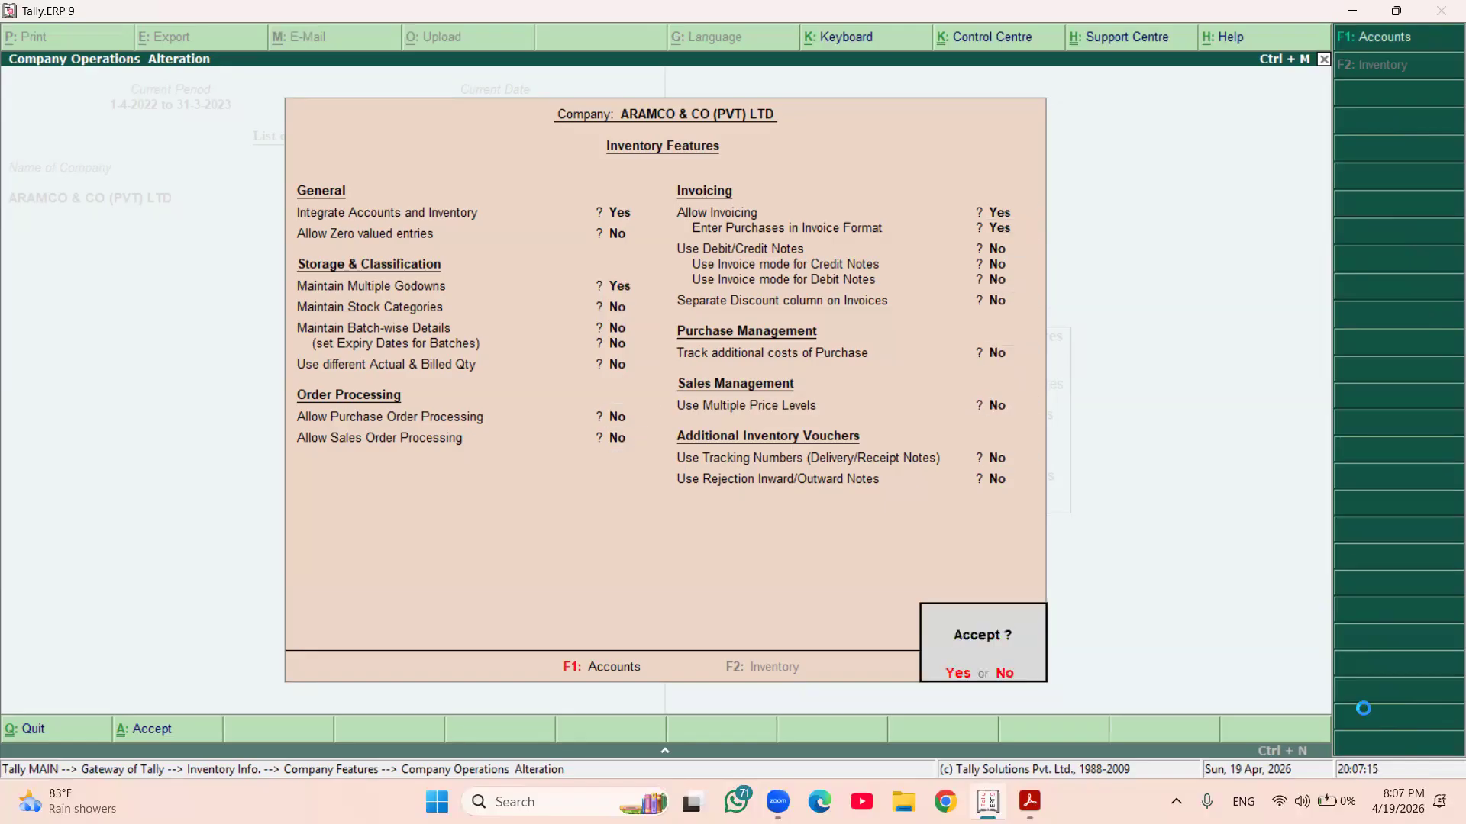
key("Return")
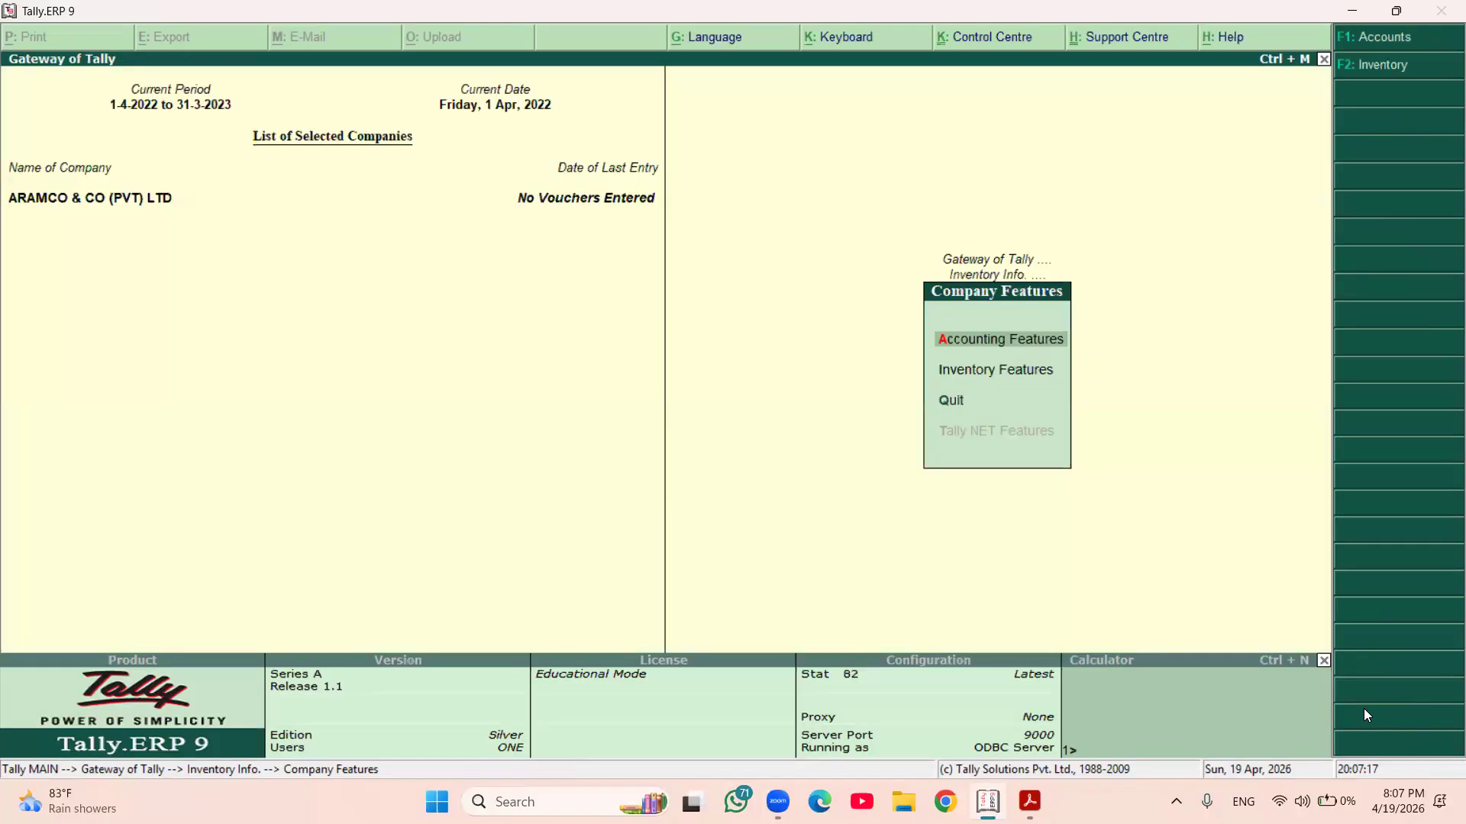
key("Escape")
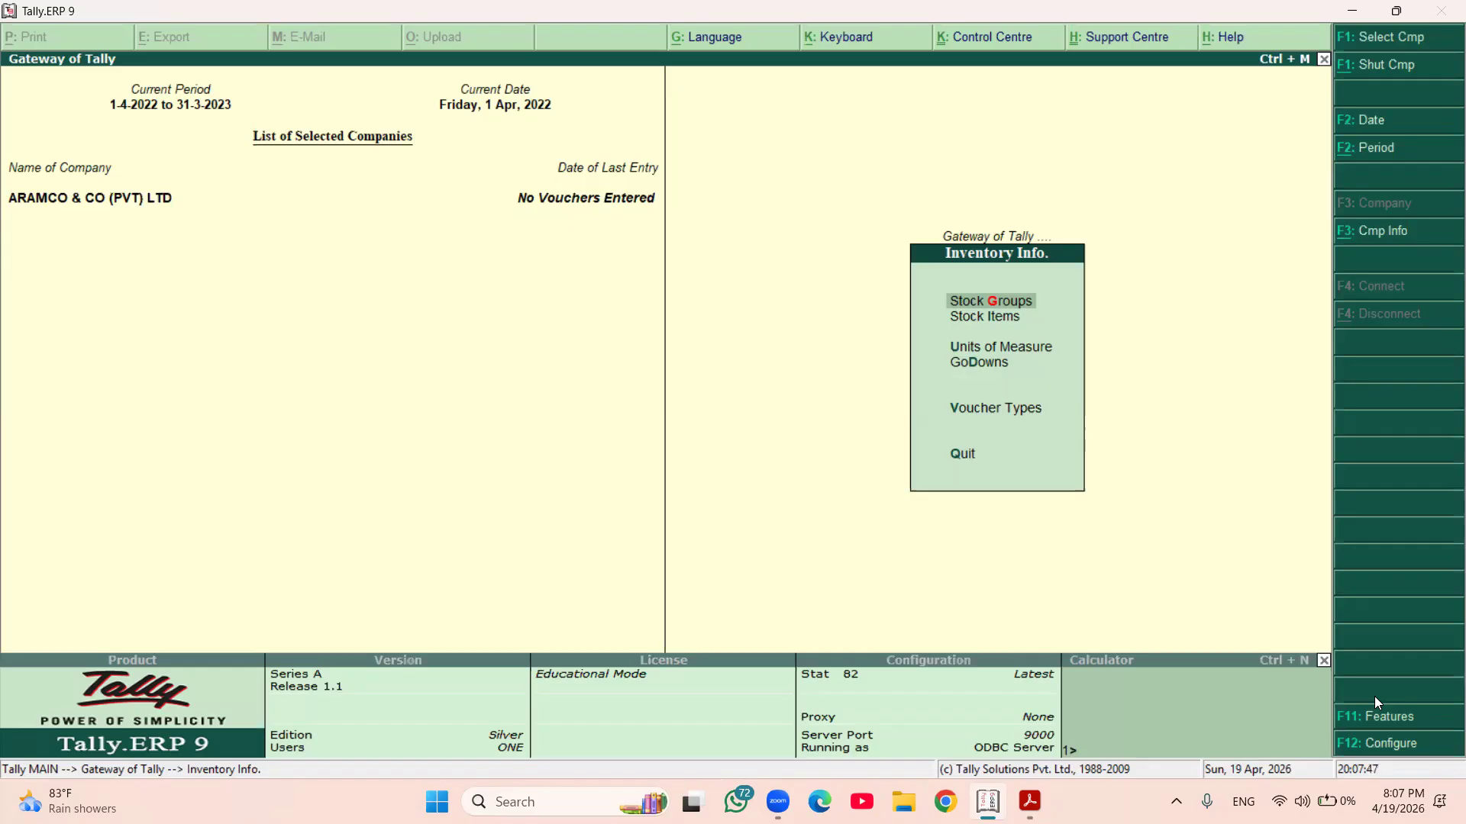
- Start creating a single godown, check the Store and Shop columns in TALLY 1.pdf and return to Tally.ERP 9
key("Down")
key("Down")
key("Down")
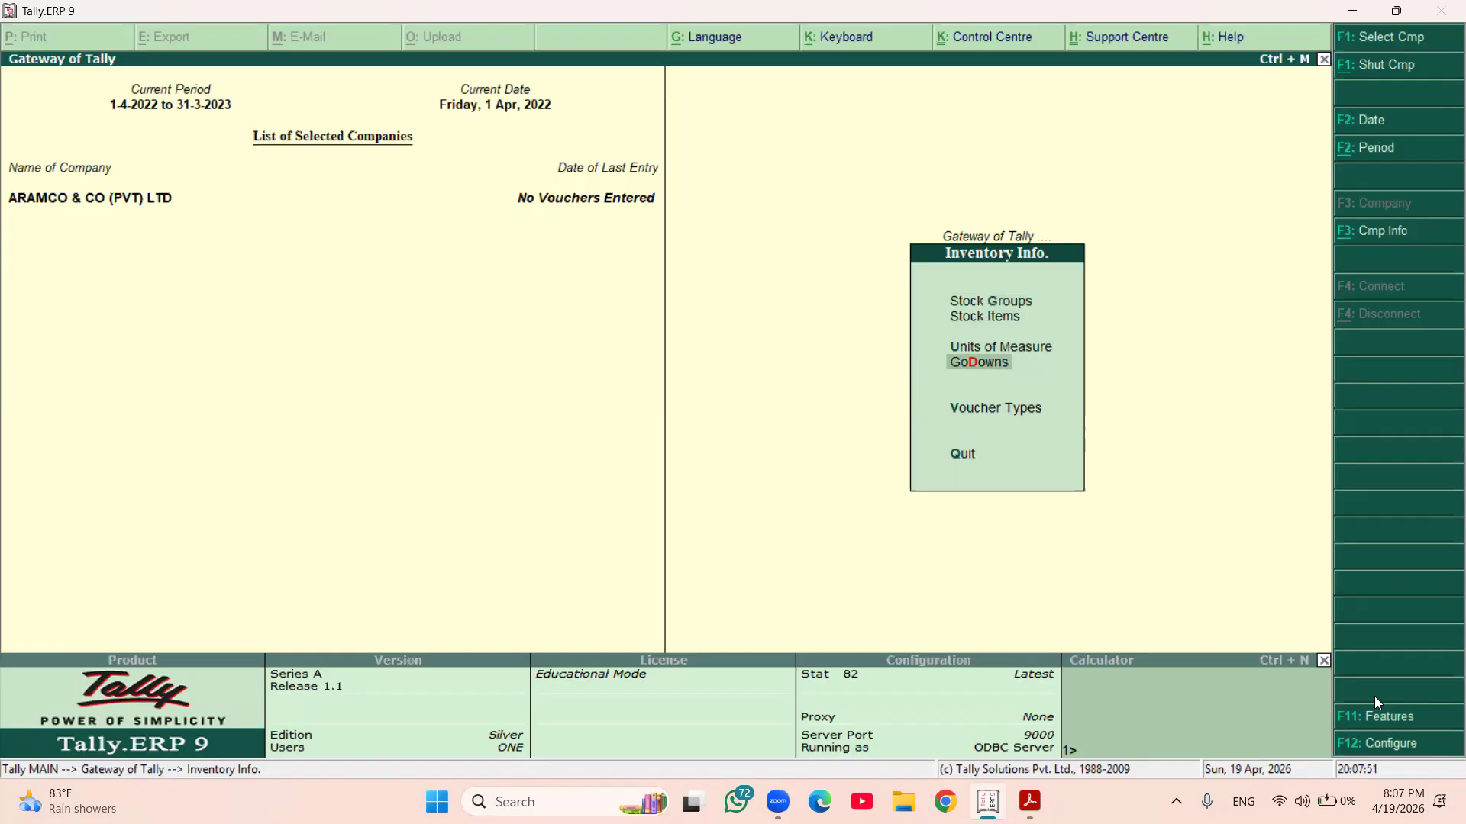
key("Return")
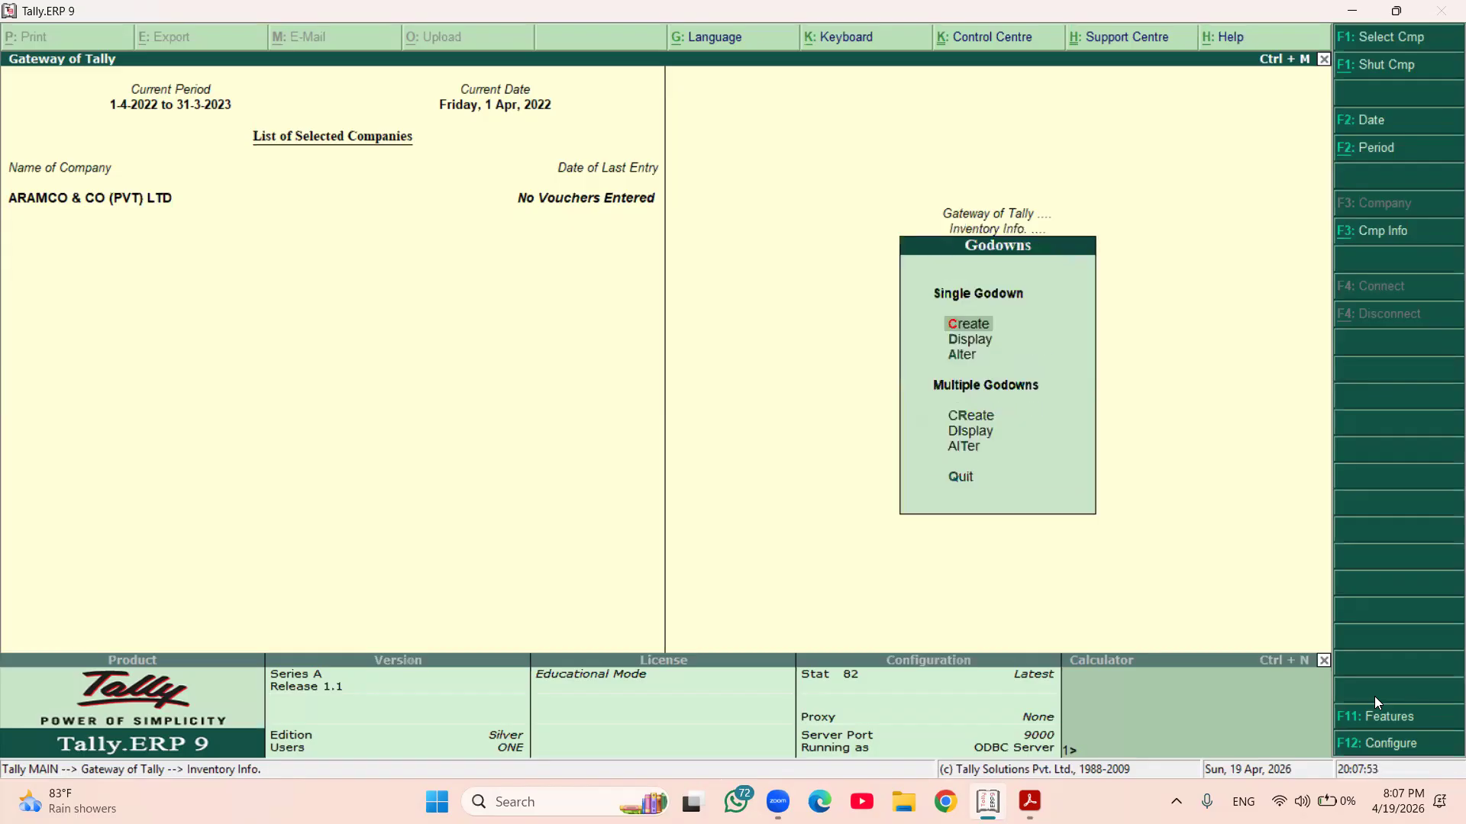
key("Return")
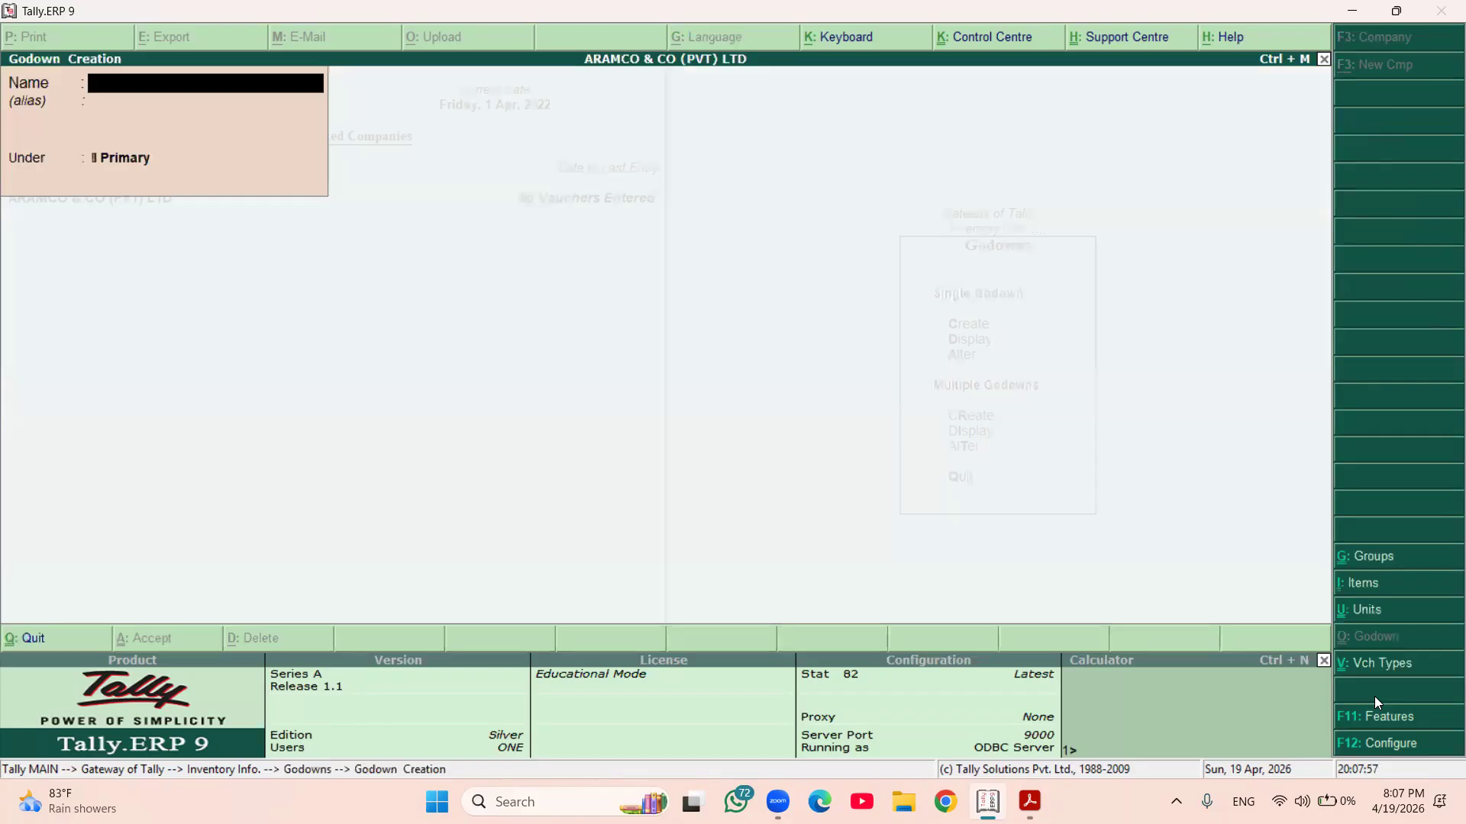
left_click(1030, 800)
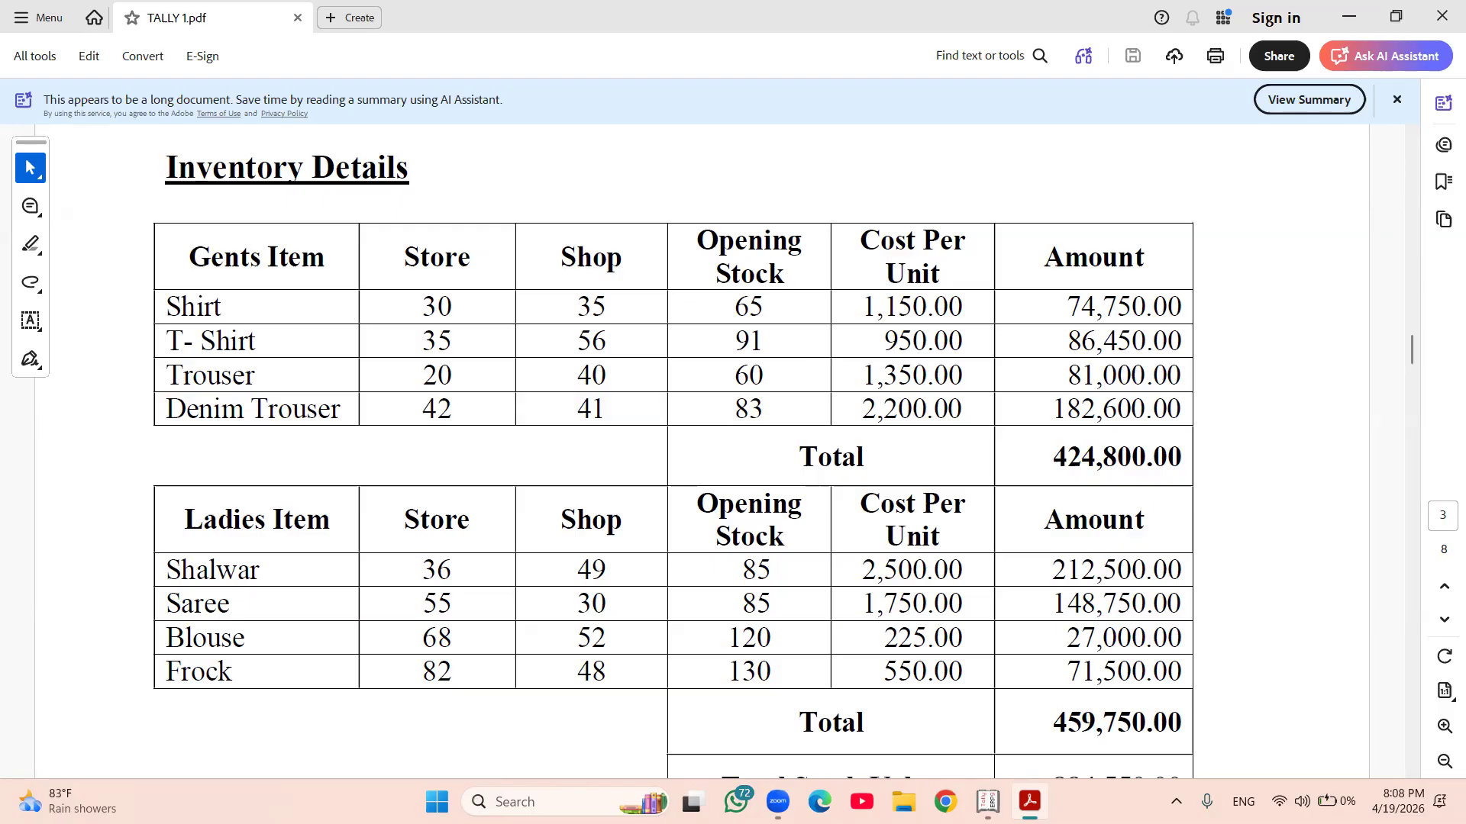
key("alt+Tab")
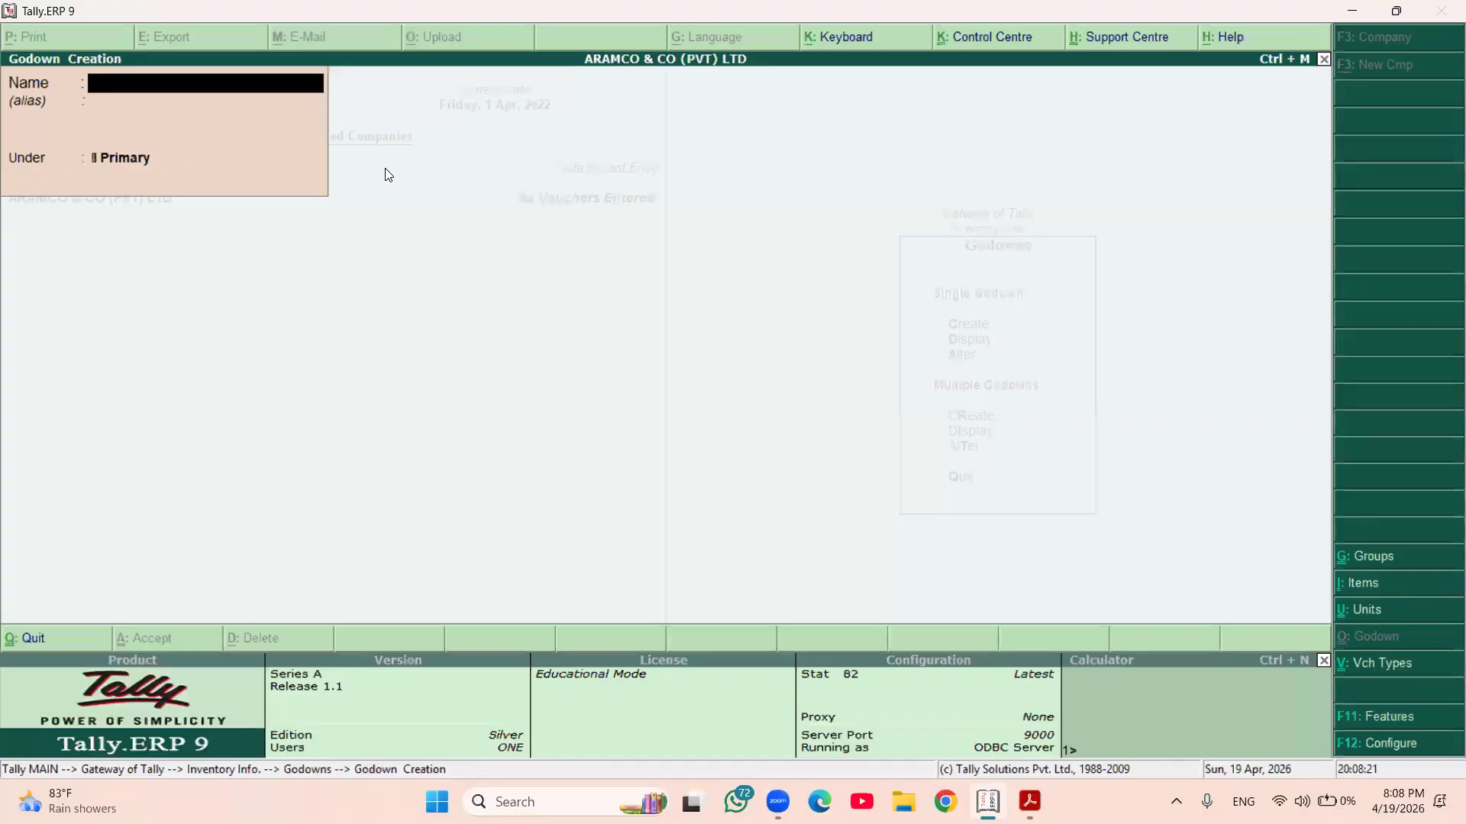
- Create the godown Shop under Main Location and accept it
type("Shop")
key("Return")
key("Return")
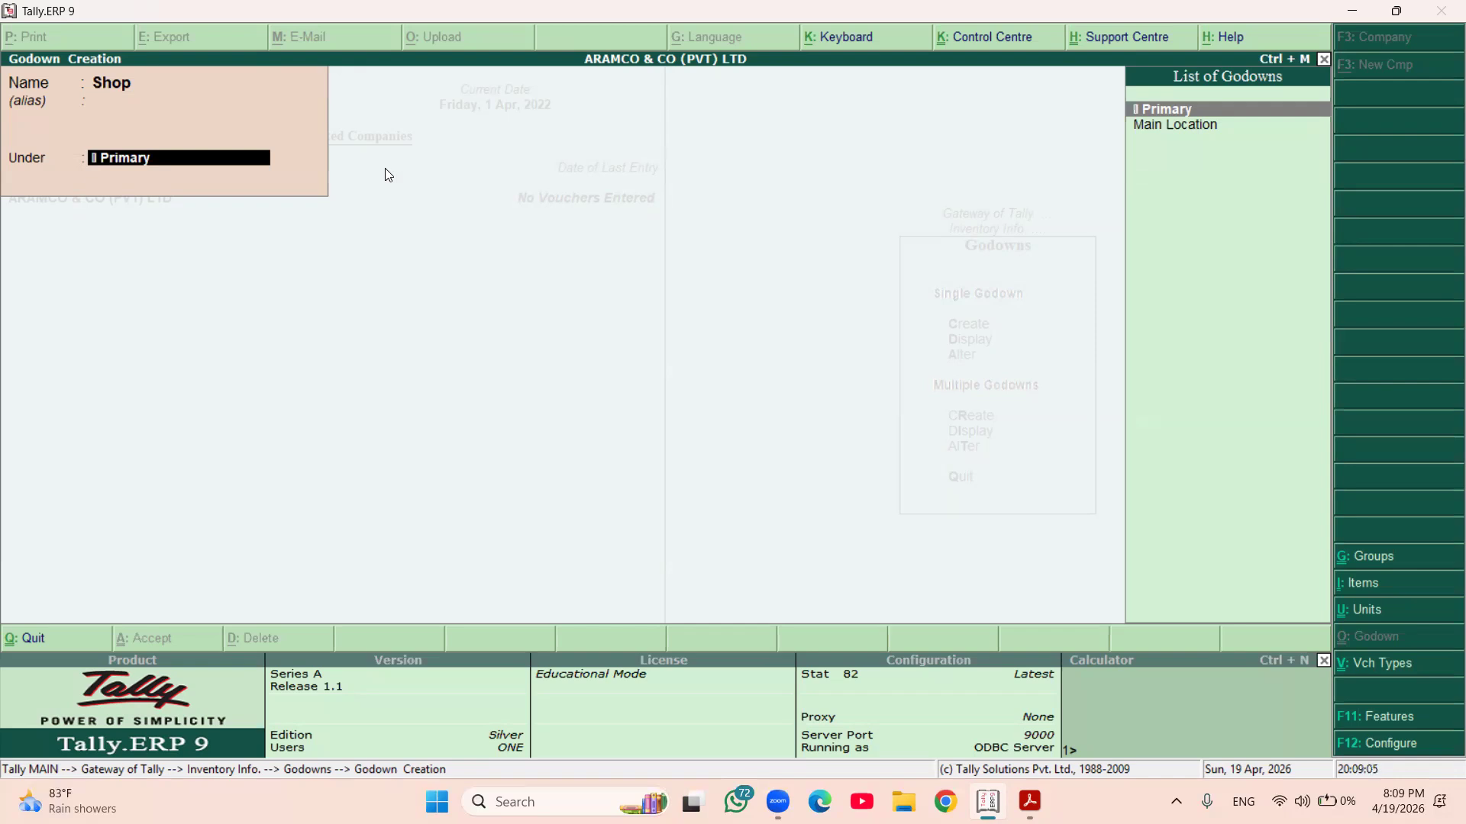
key("Down")
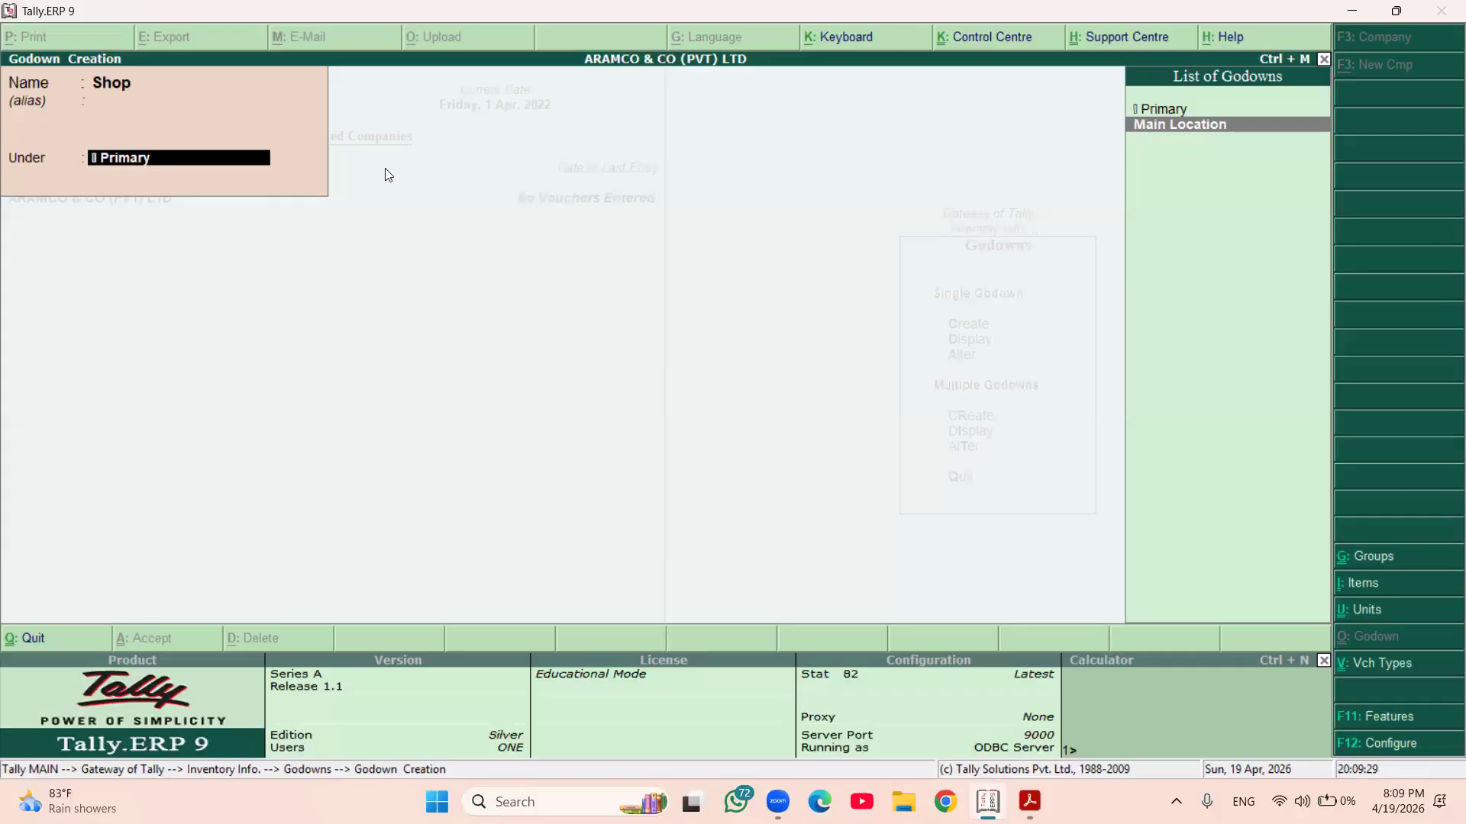
key("Return")
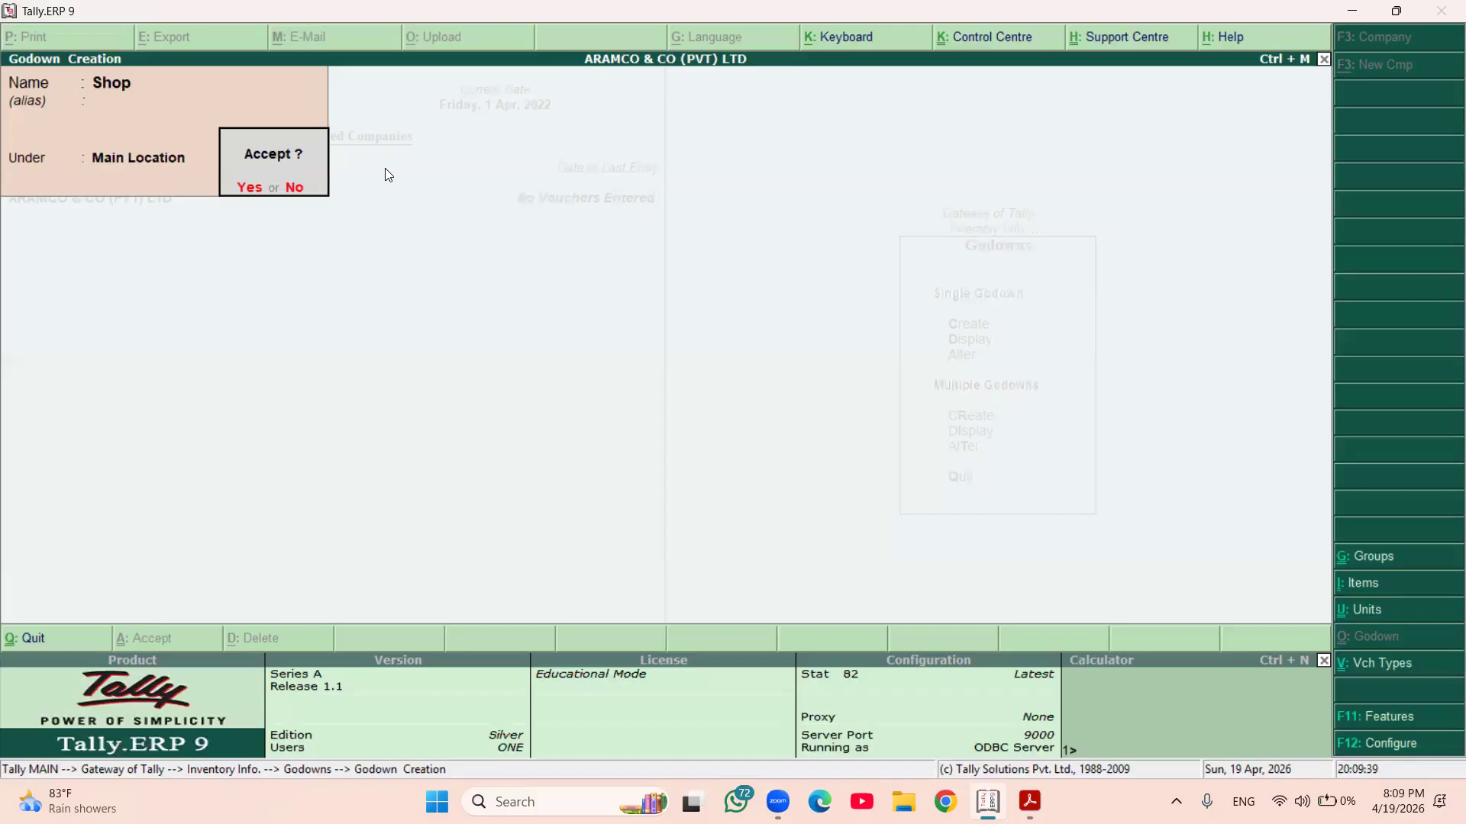
key("Return")
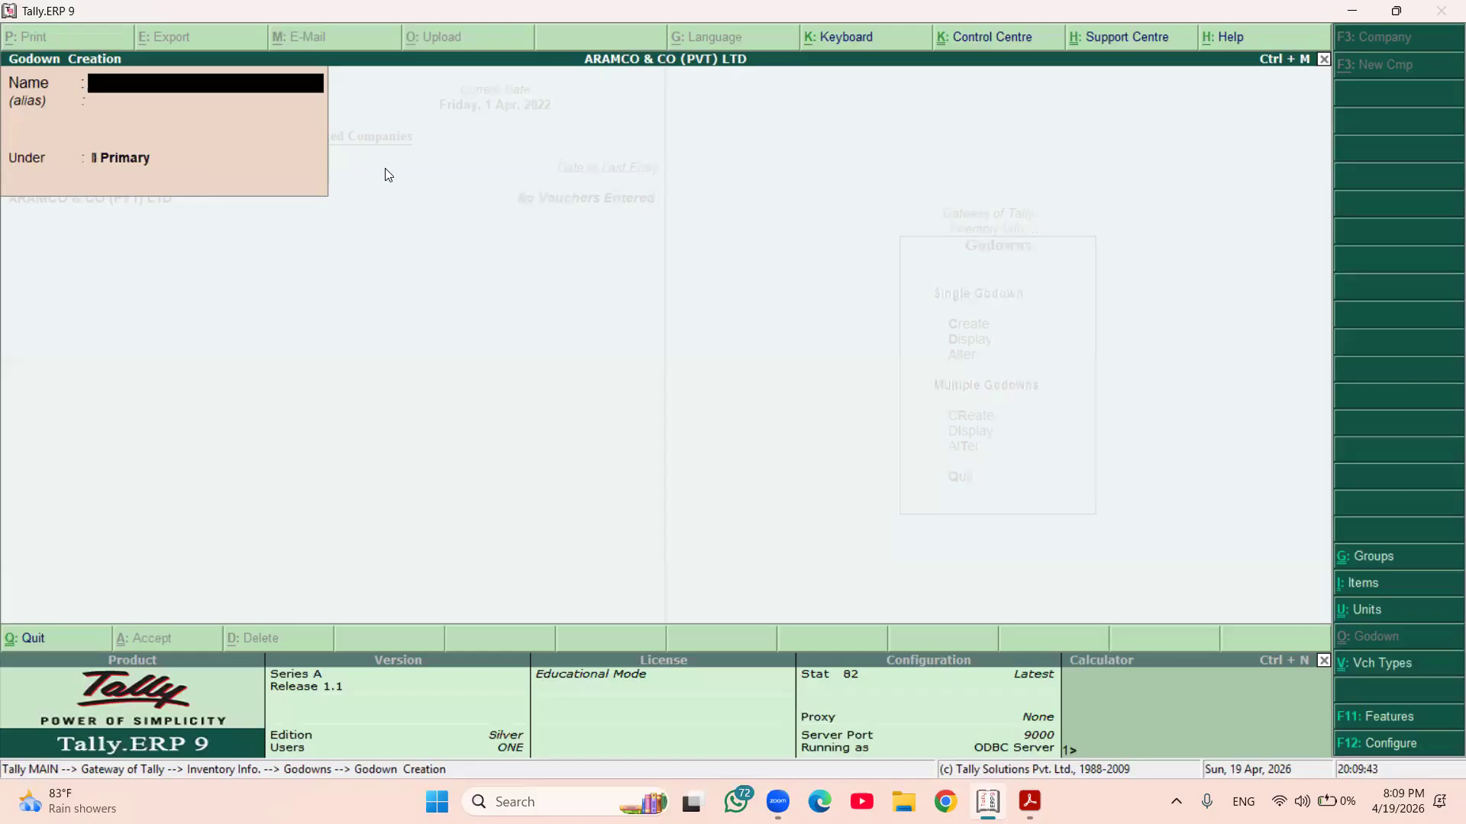
- Create the godown Store under Primary, accept it and leave godown creation
type("Store")
key("Return")
key("Return")
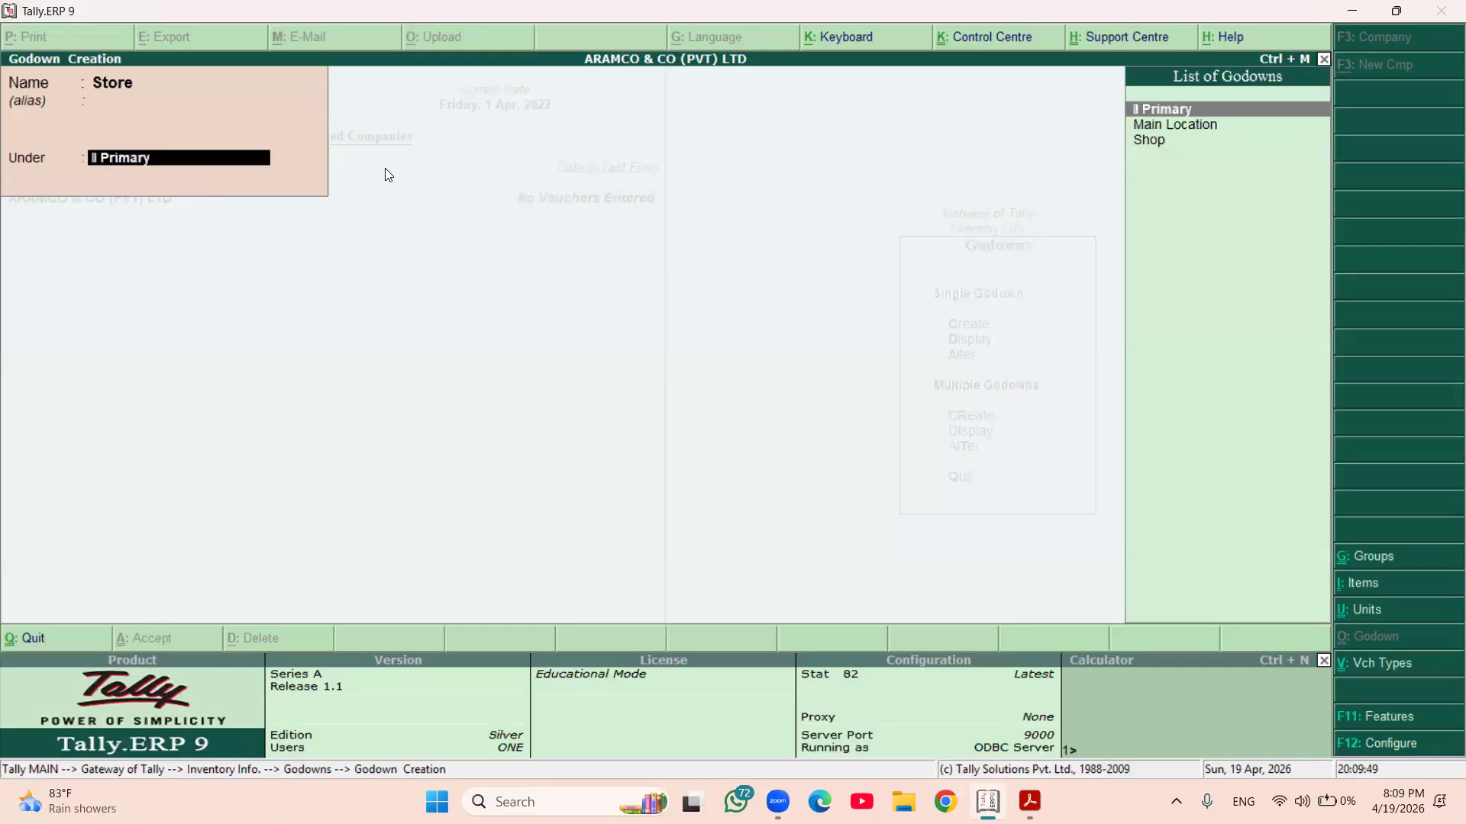
key("Return")
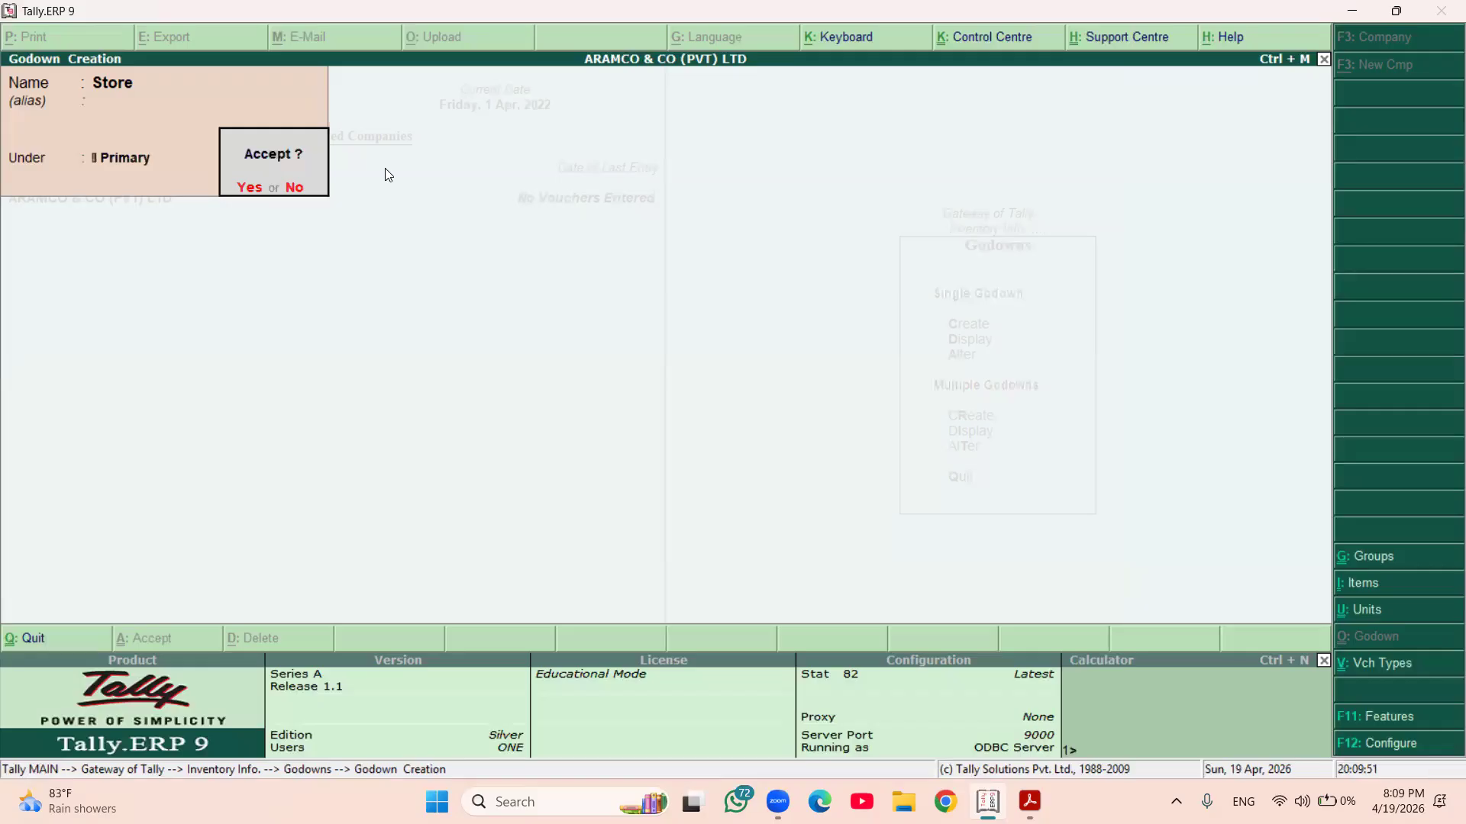
key("Return")
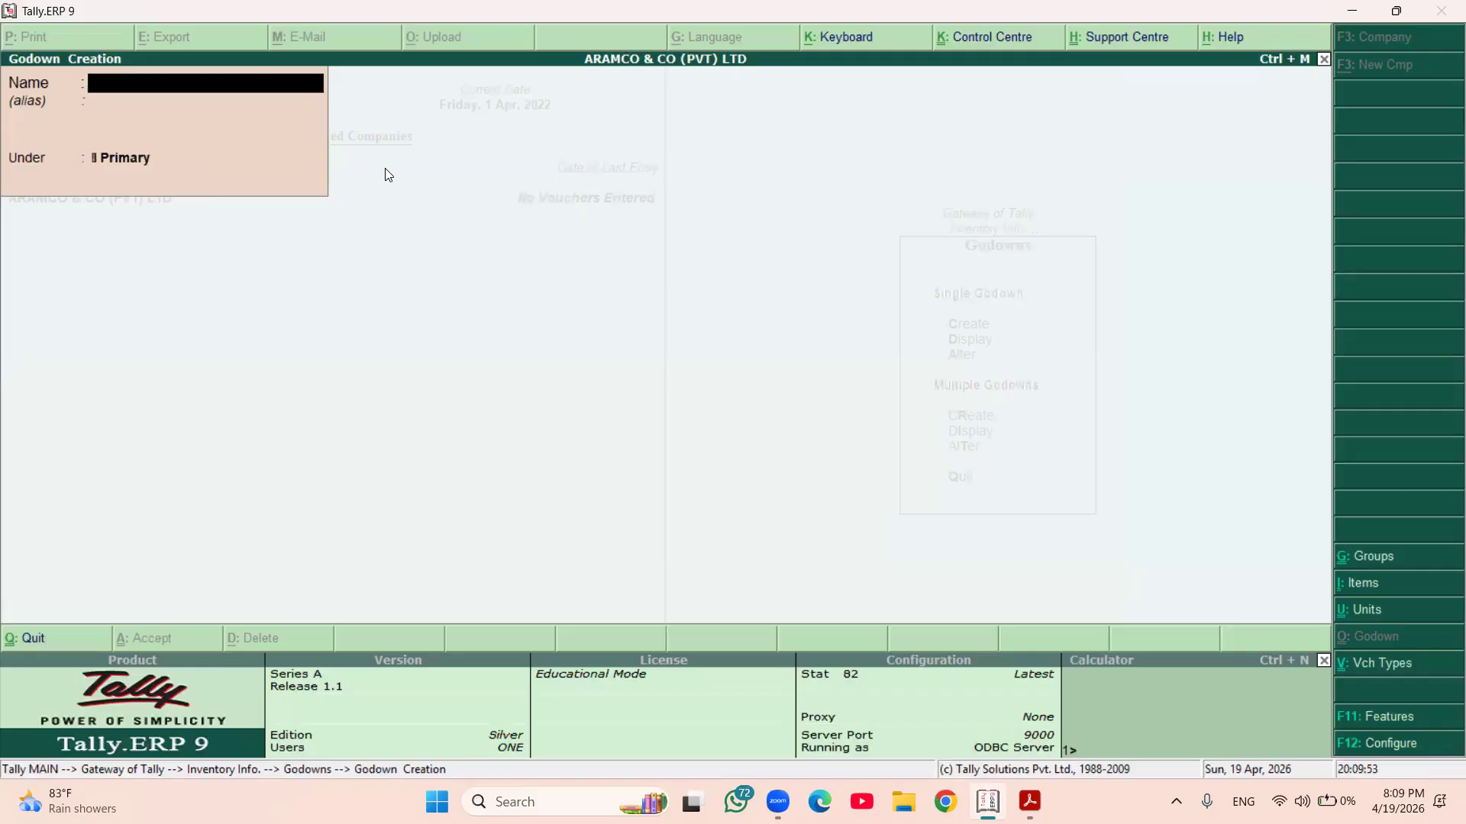
key("Escape")
key("Return")
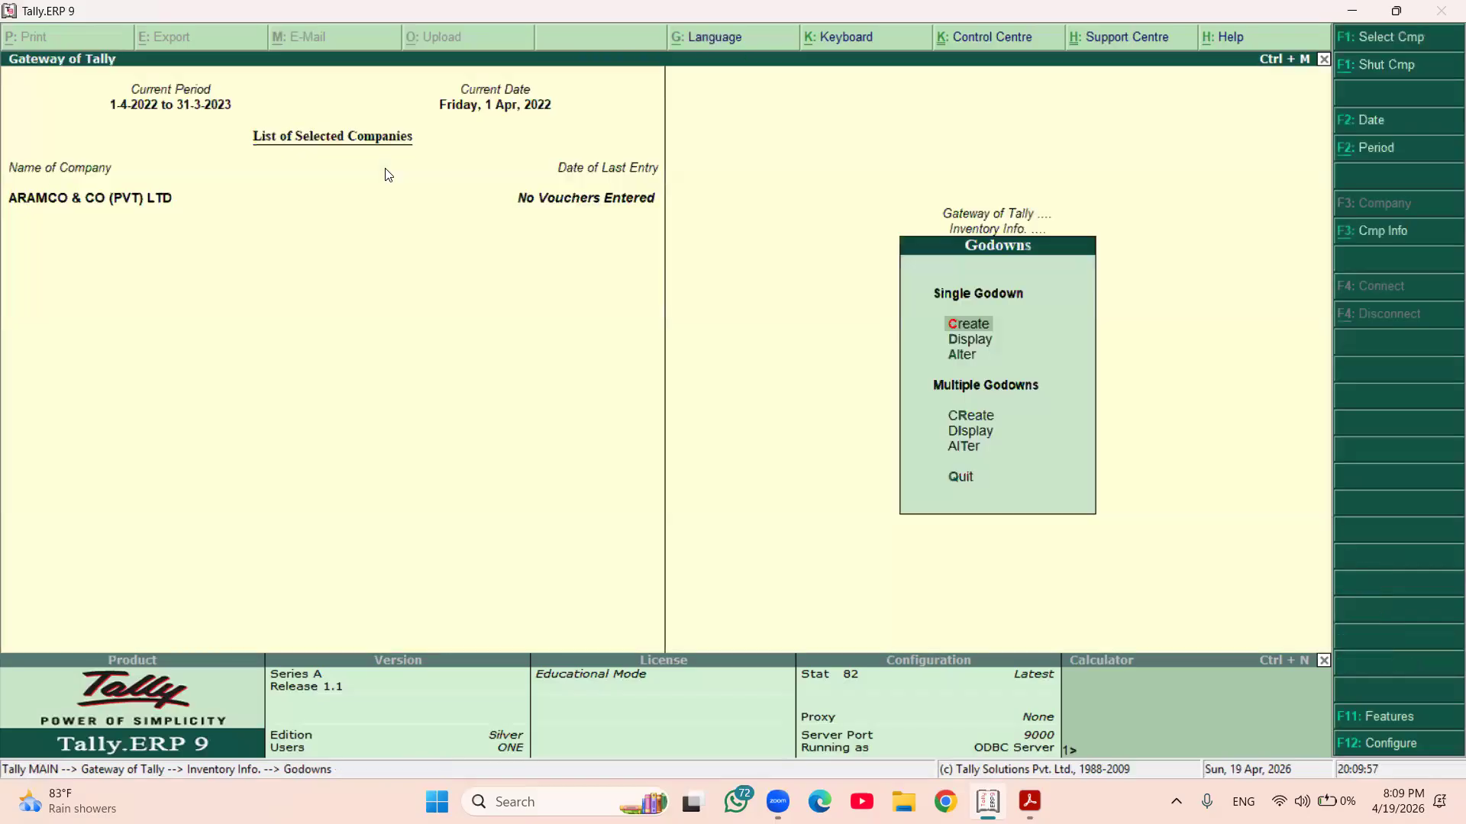
- Review the existing godowns, starting with Shop, in the alteration form without changing them and return to the godown options
key("Down")
key("Down")
key("Return")
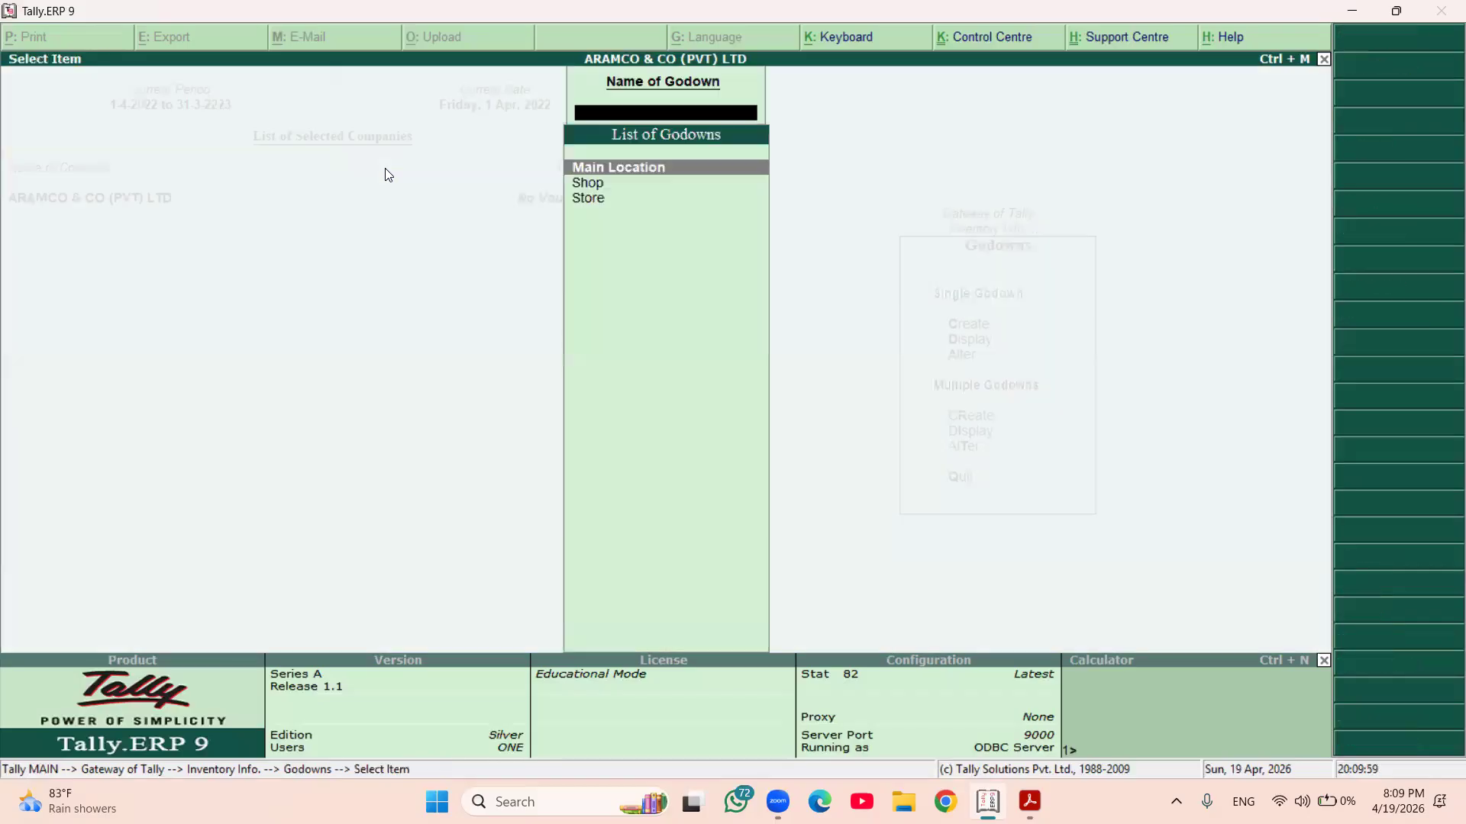
key("Down")
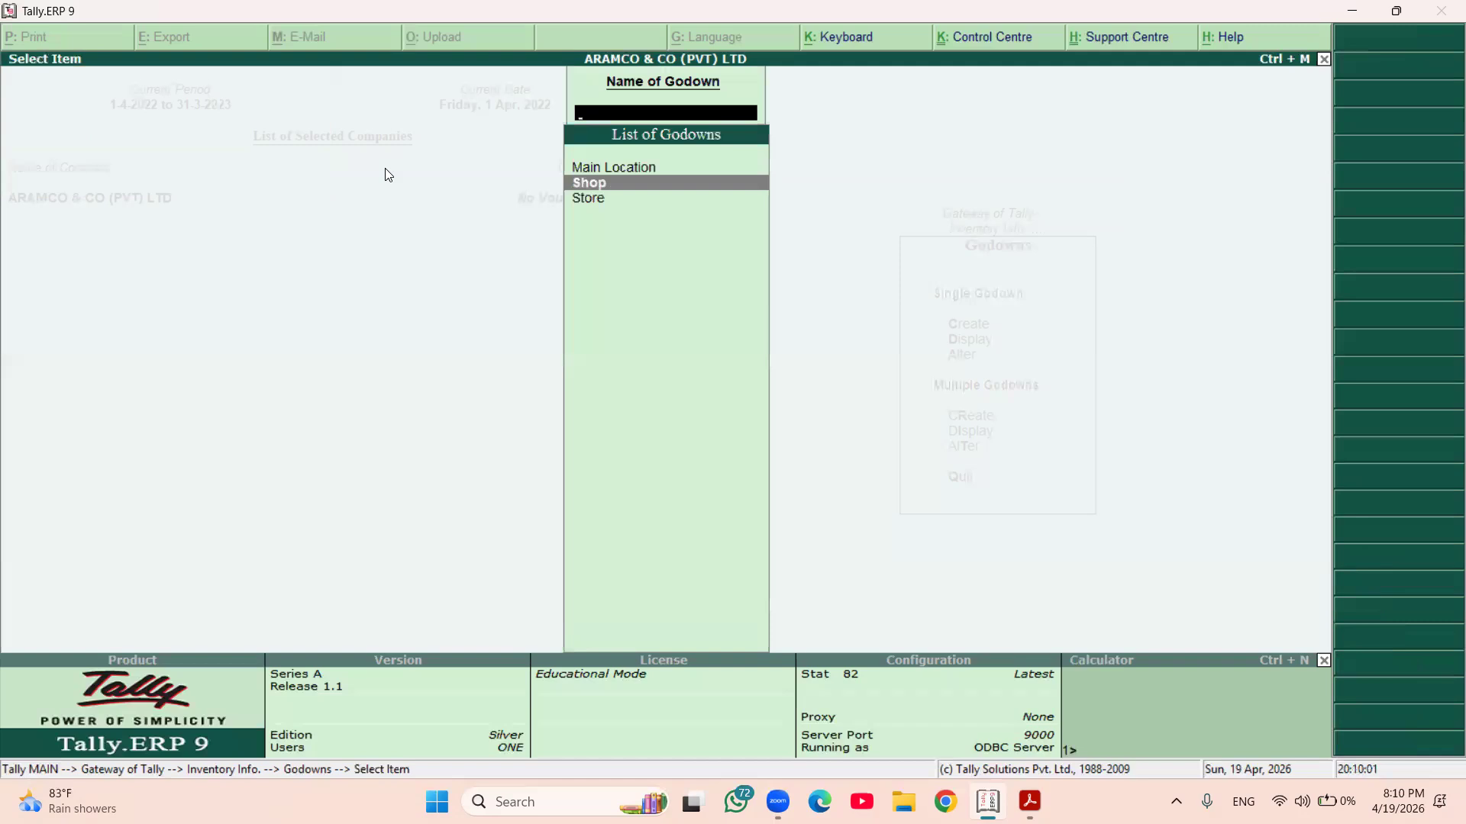
key("Return")
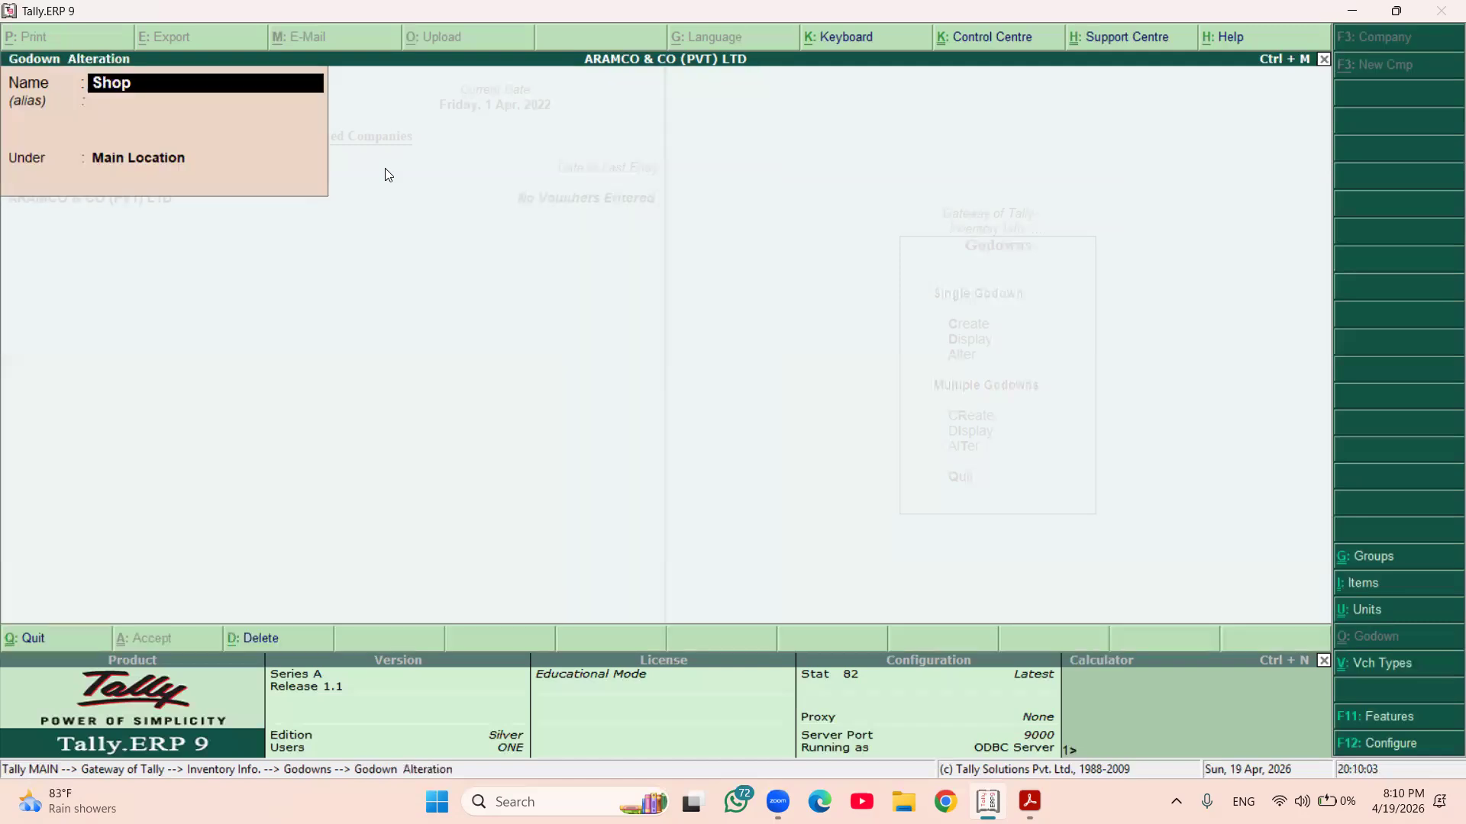
key("Escape")
key("Return")
key("Down")
key("Return")
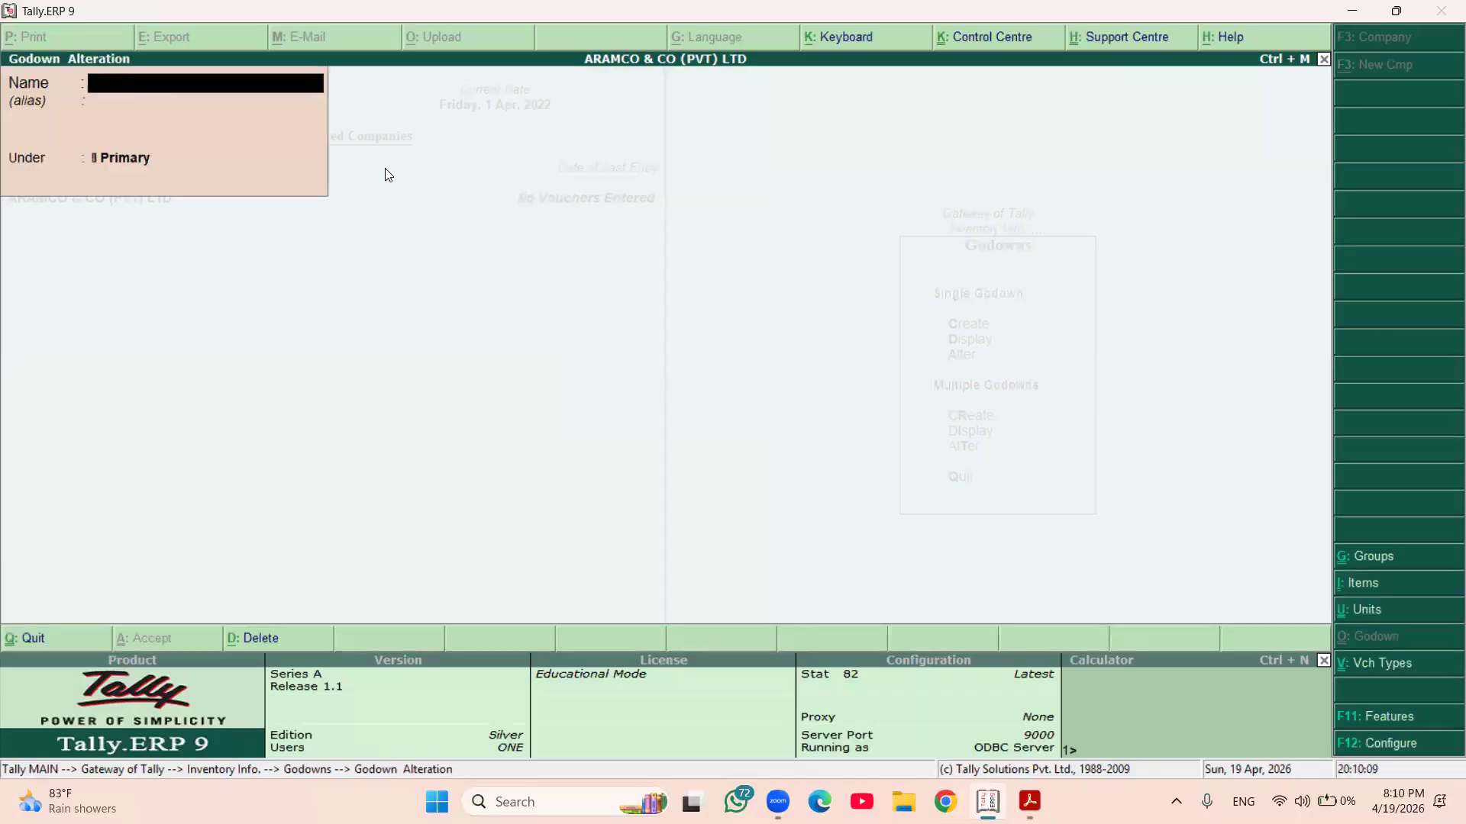
key("Escape")
key("Return")
key("Escape")
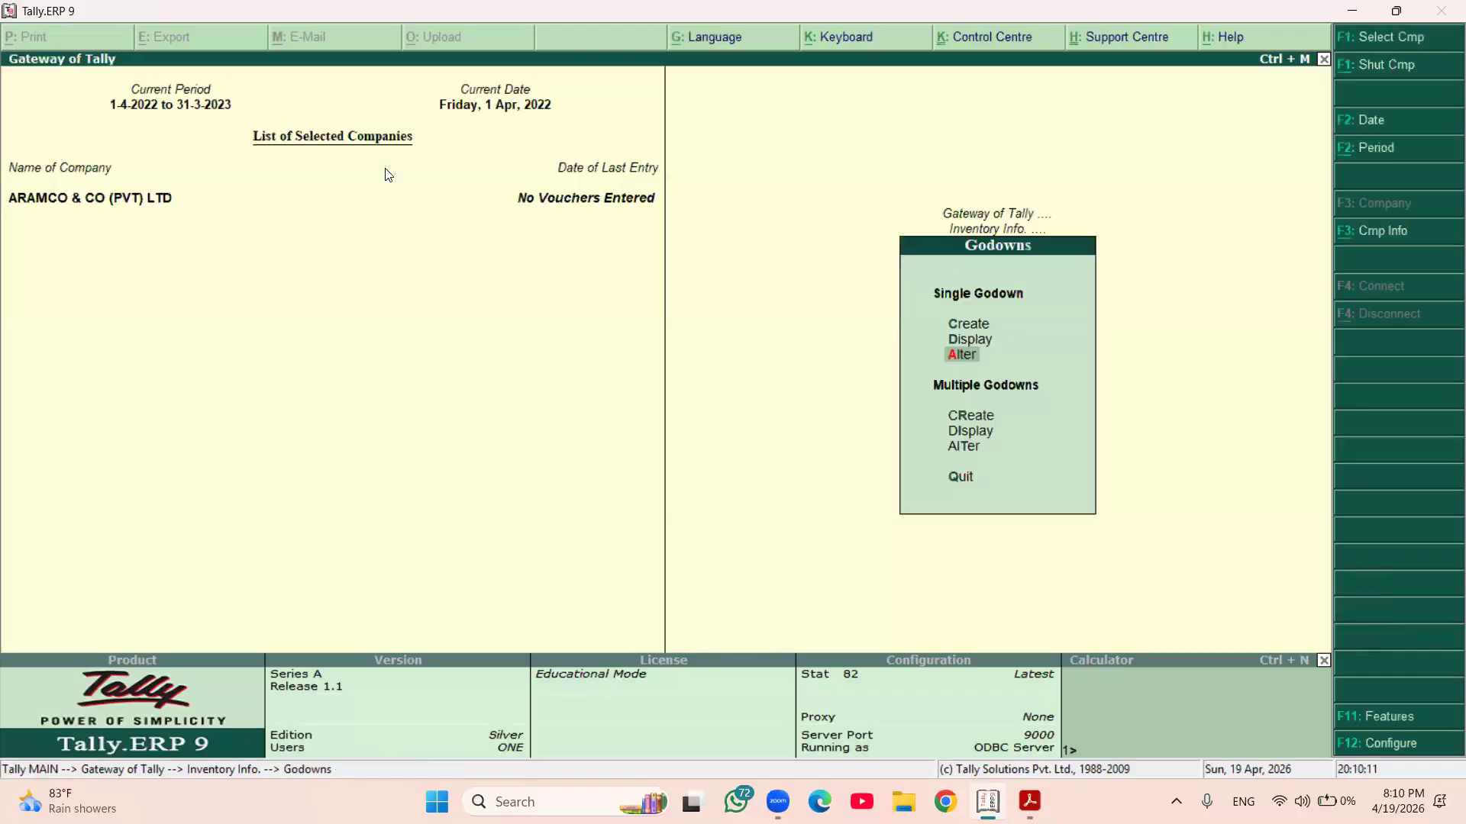
- Leave the inventory masters and open a new single ledger form to view the total opening balances
key("Escape")
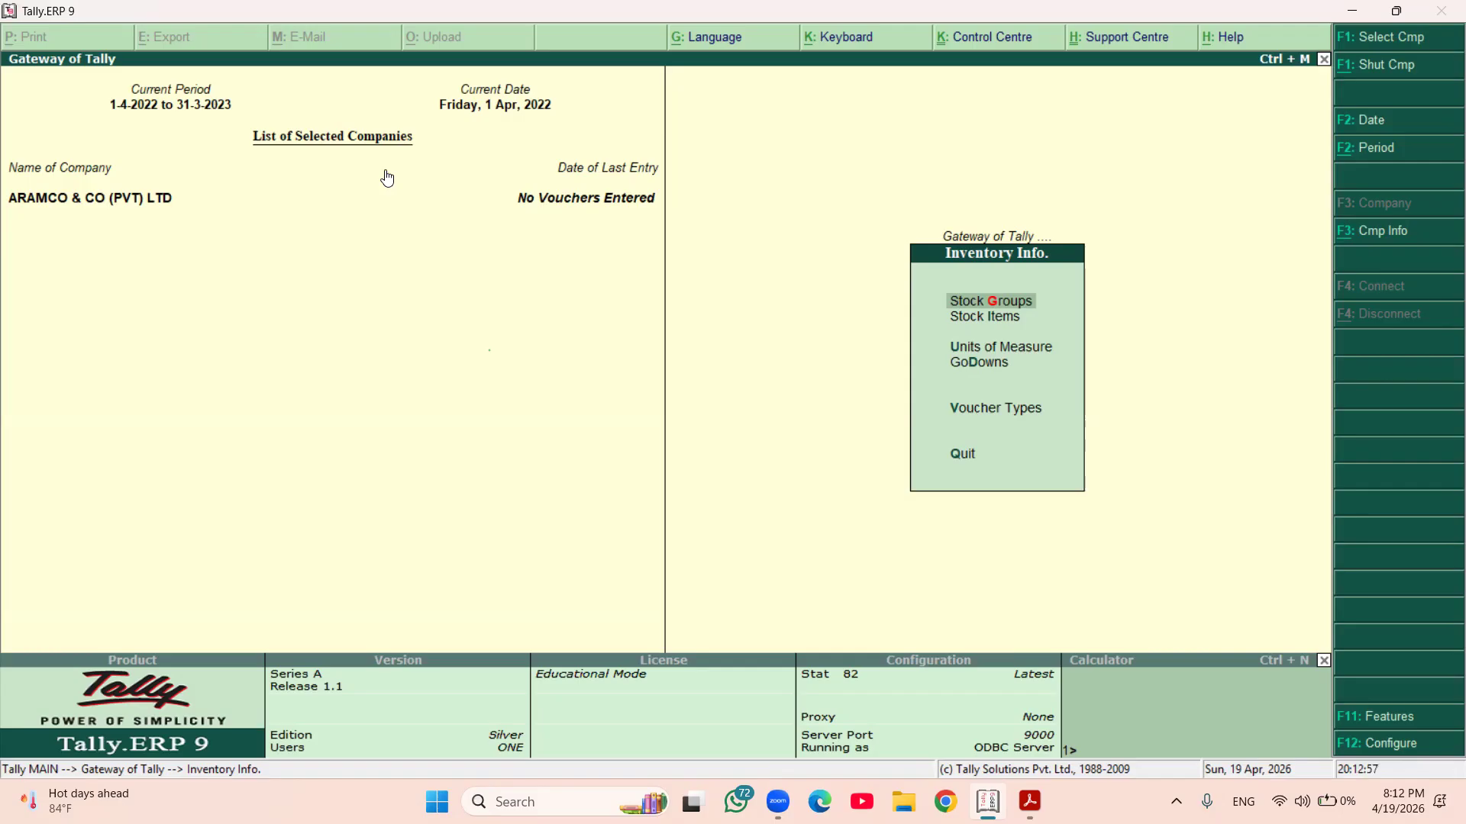
key("Escape")
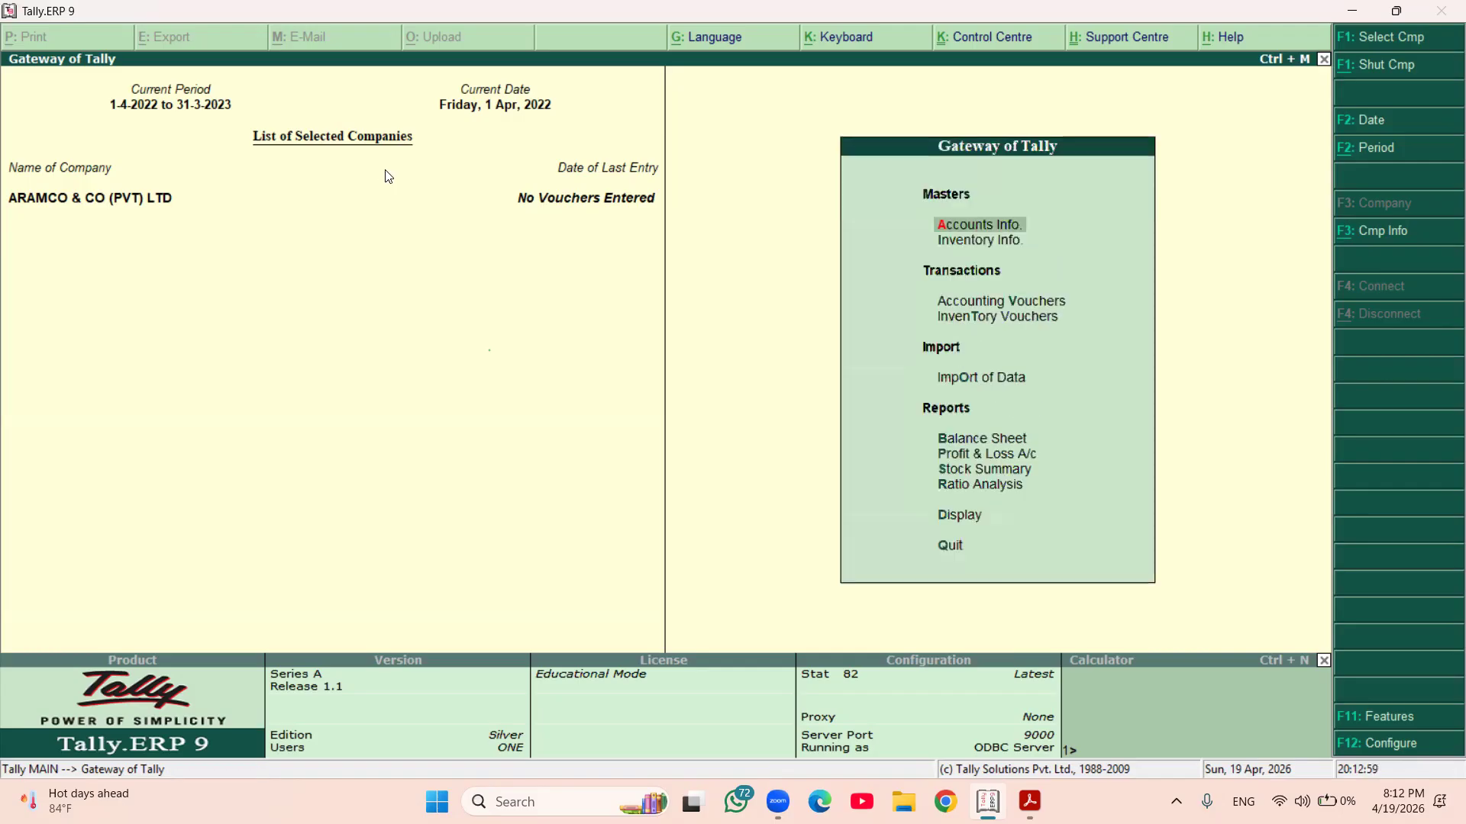
key("Return")
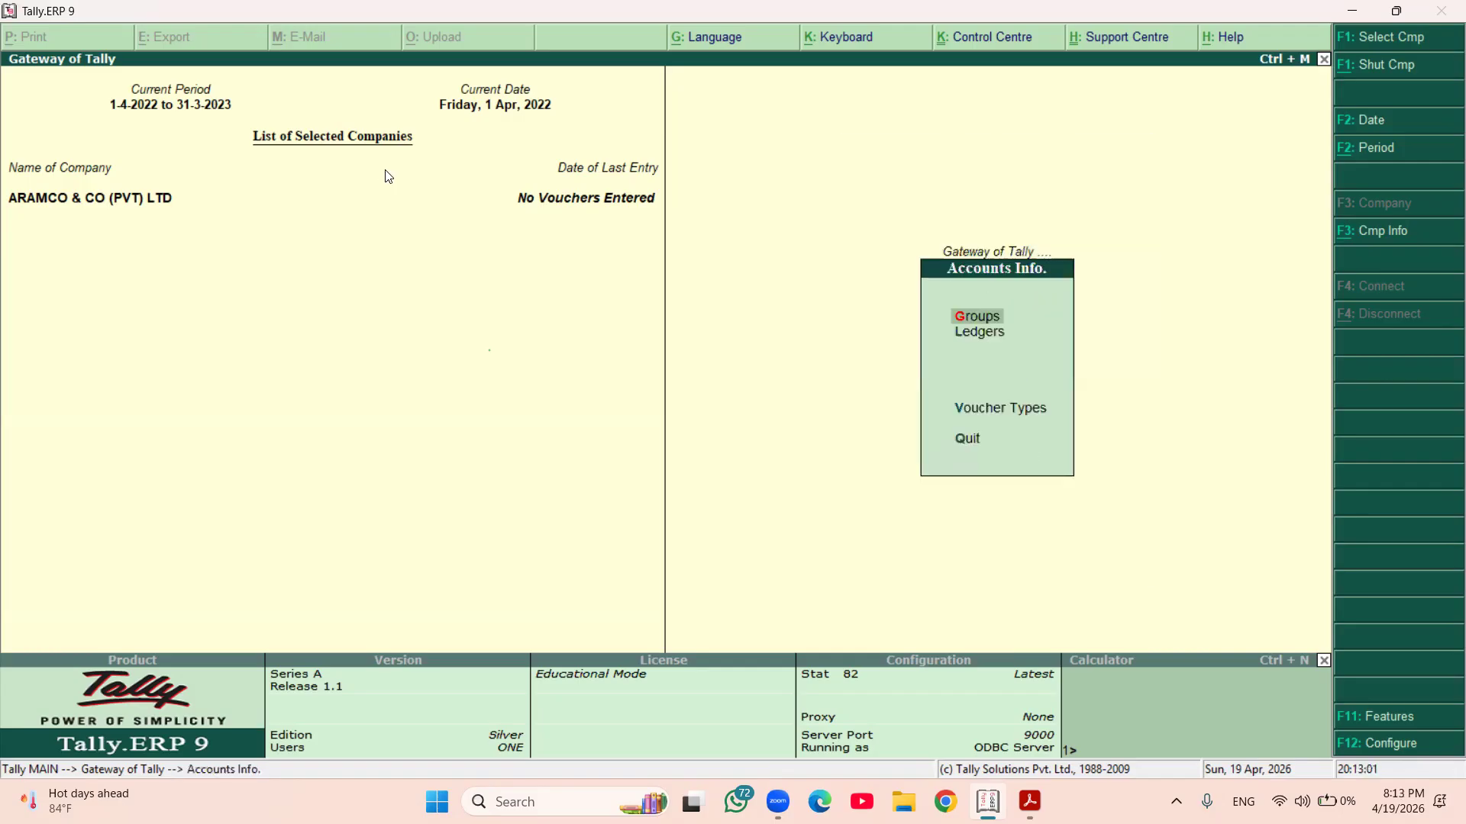
key("Down")
key("Return")
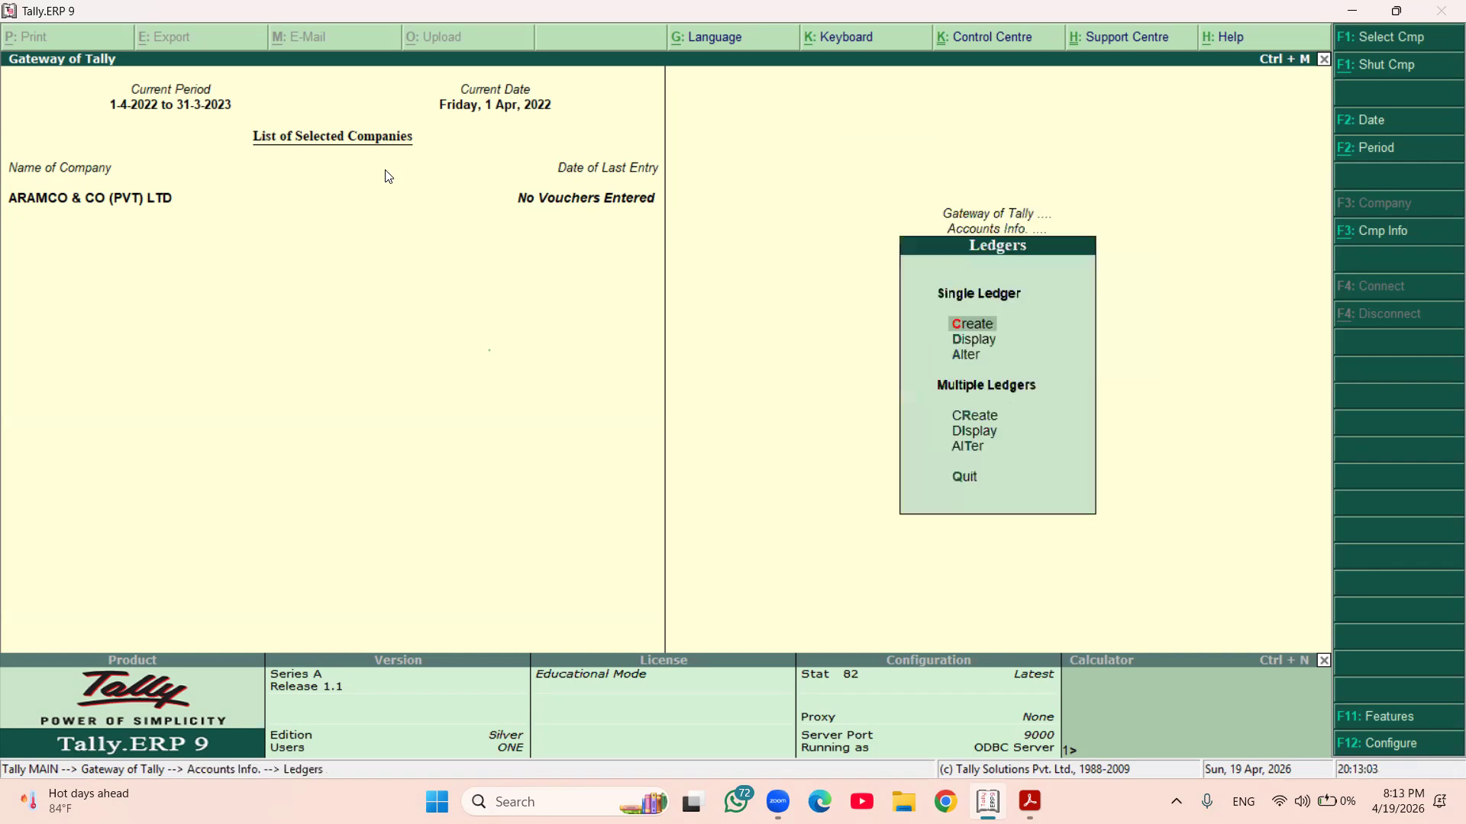
key("Return")
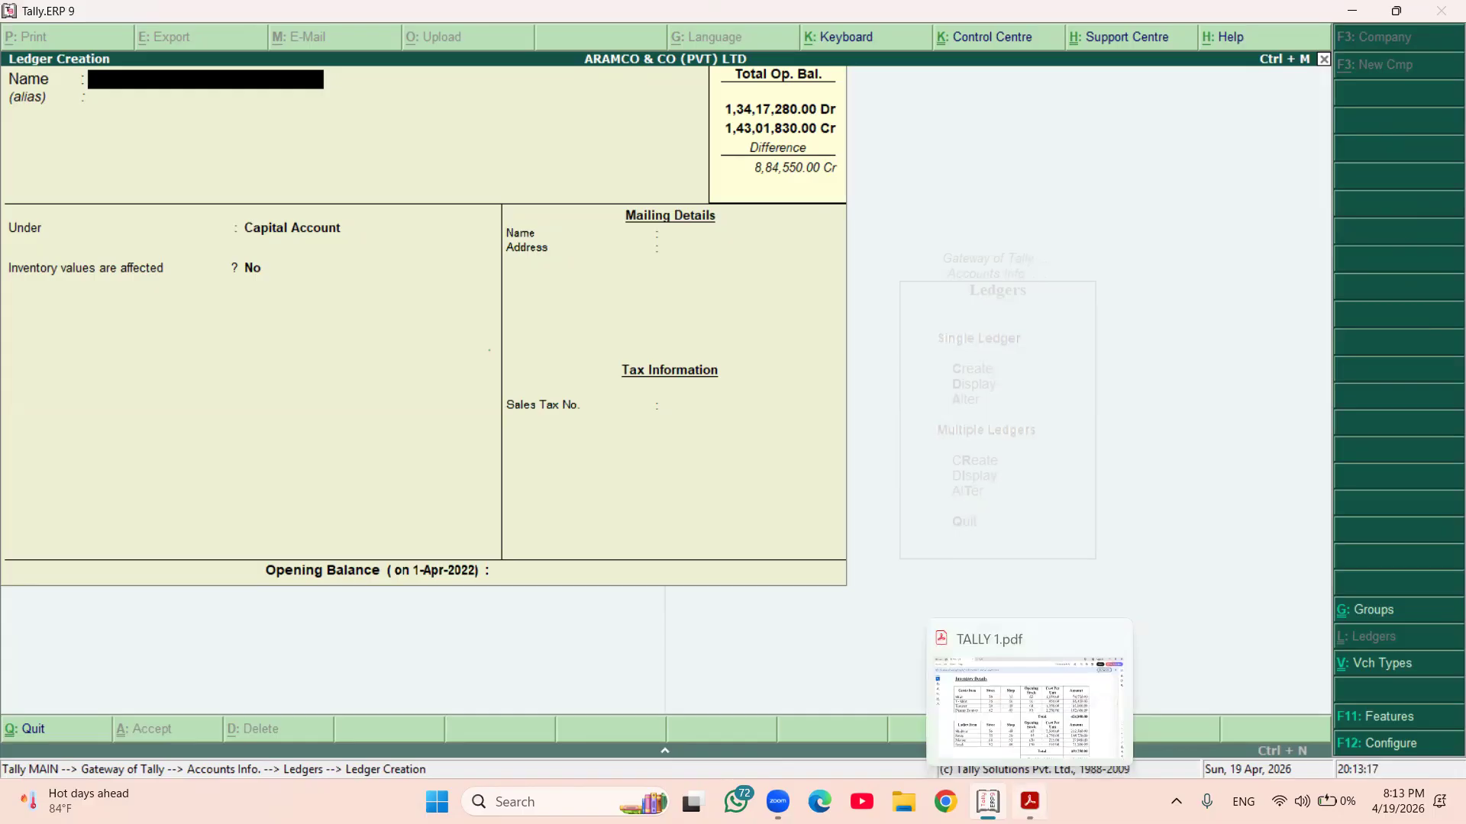
- Check the Inventory amount under Current Assets in TALLY 1.pdf and return to the ledger form in Tally.ERP 9
left_click(1028, 801)
scroll(696, 414, "up", 15)
scroll(697, 414, "up", 10)
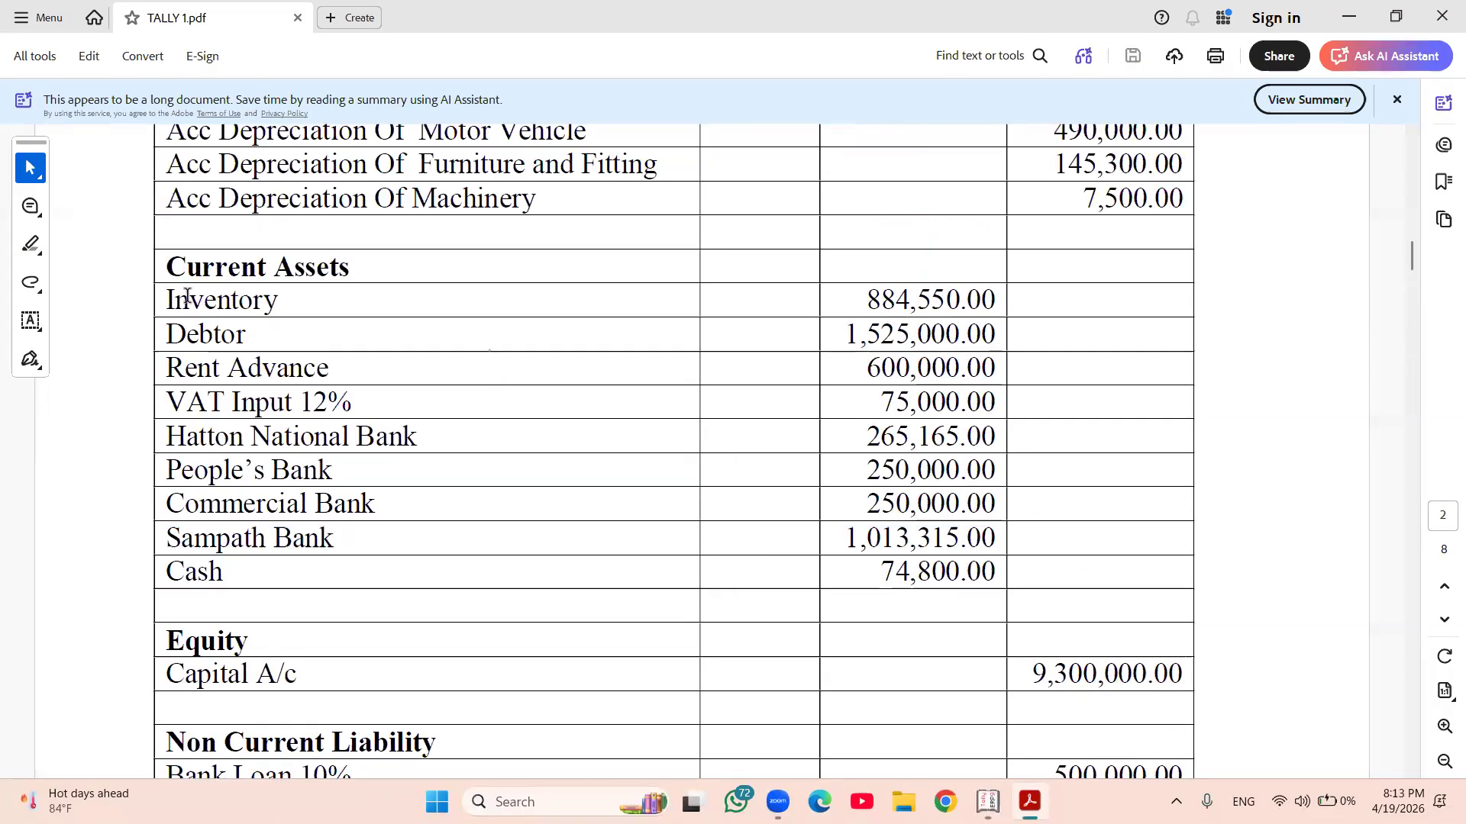
left_click_drag(158, 300, 994, 299)
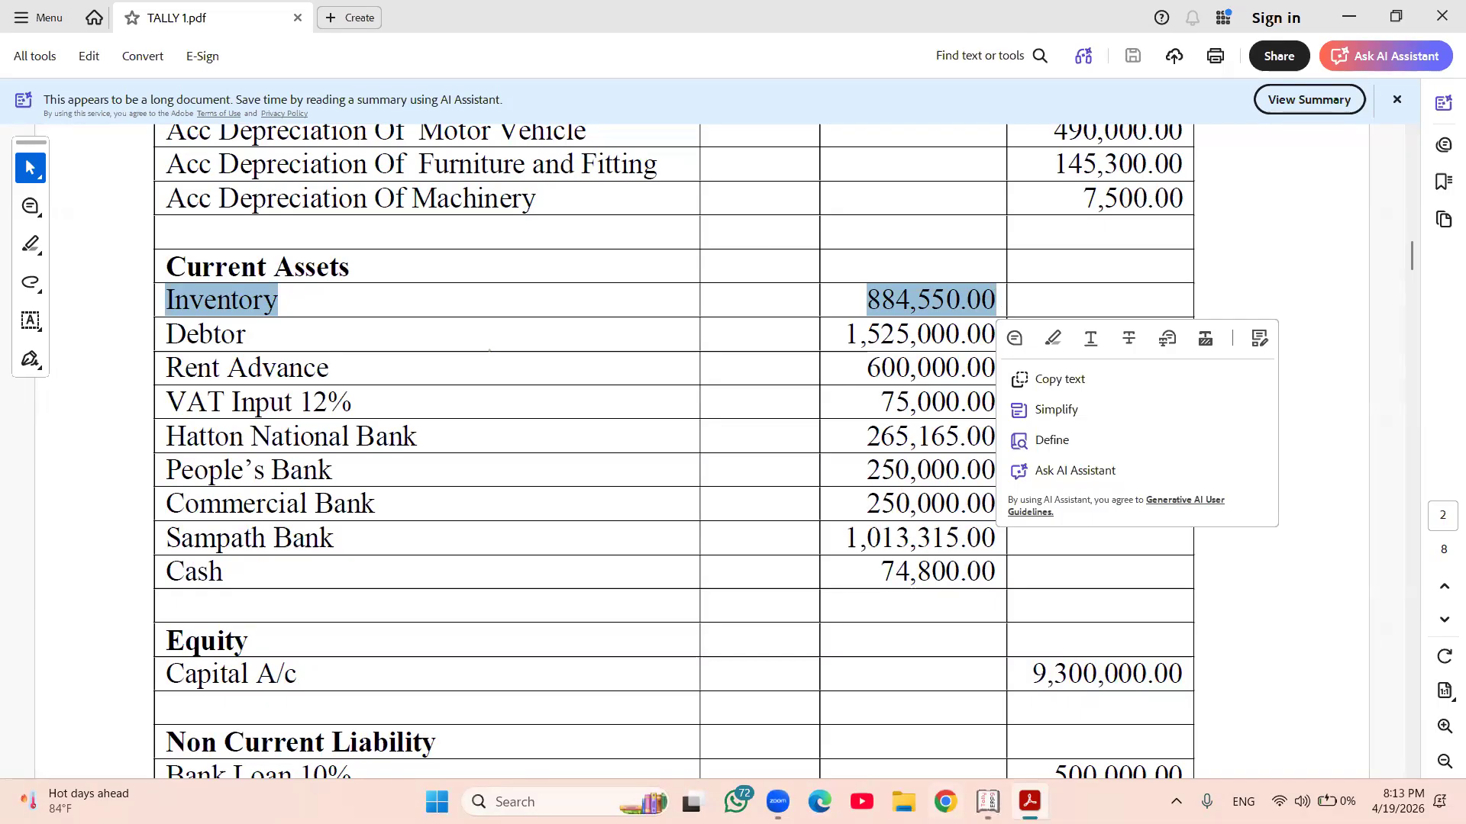
mouse_move(1029, 802)
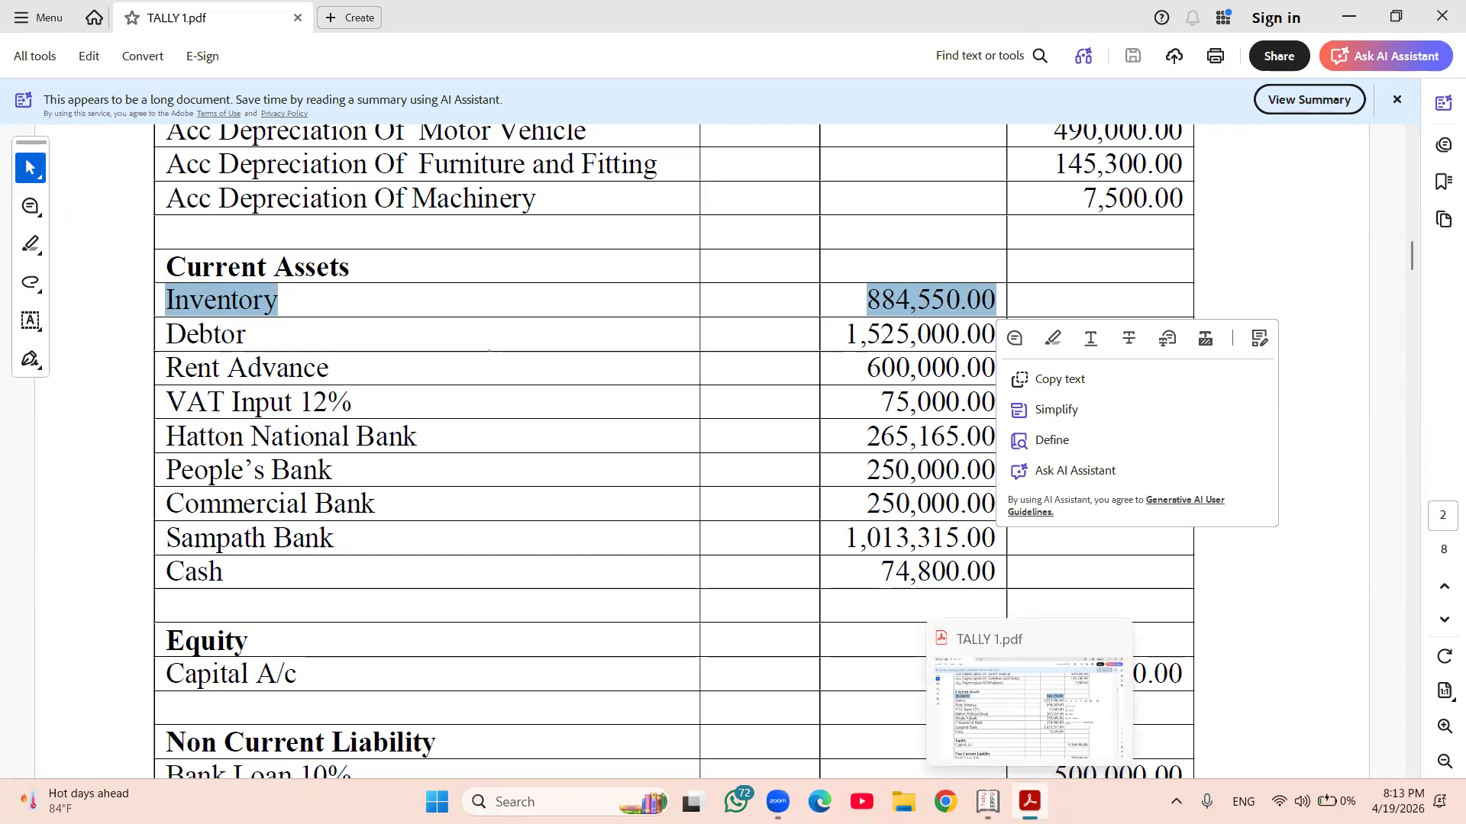
left_click(993, 798)
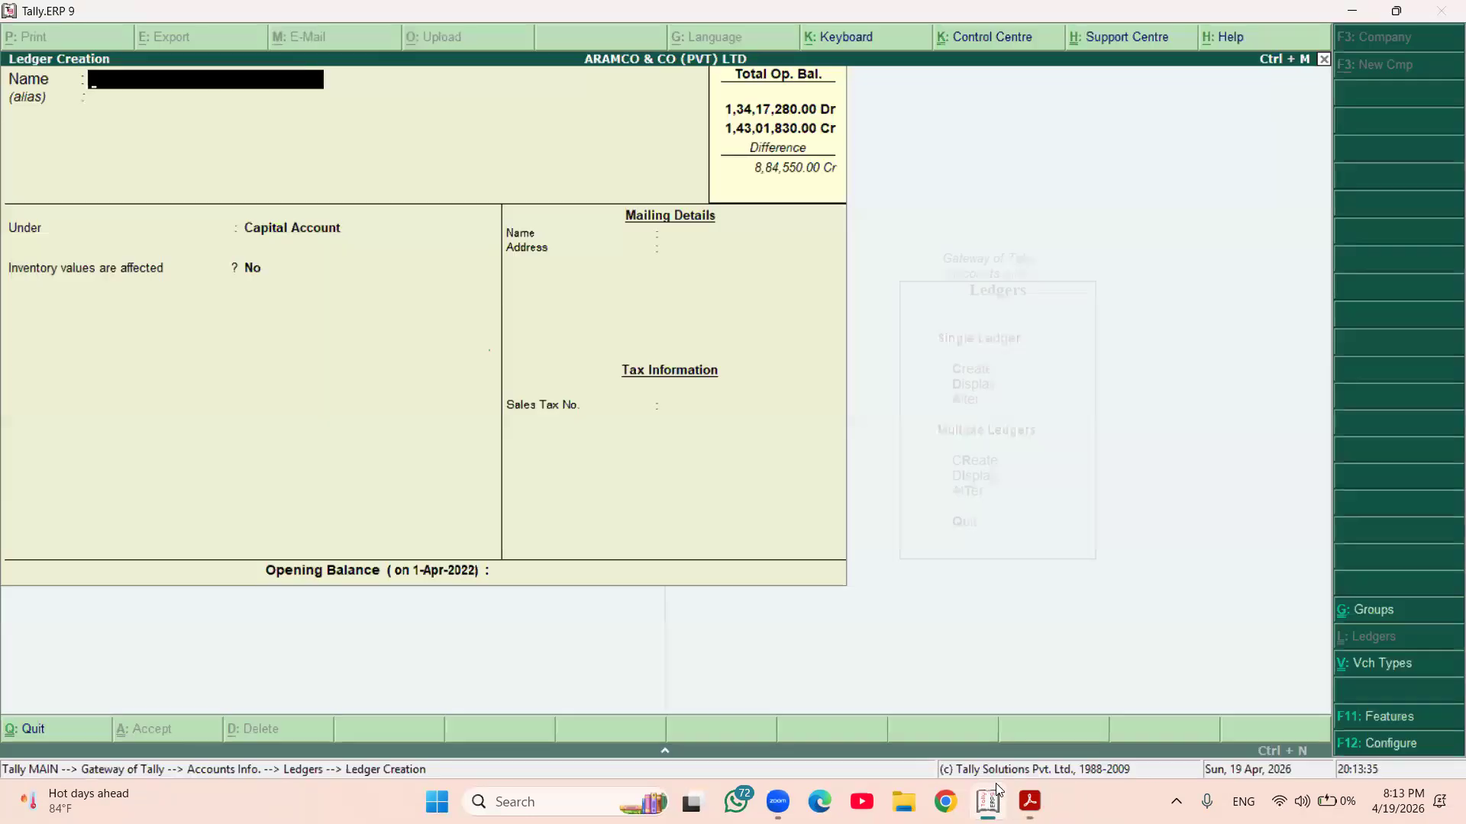